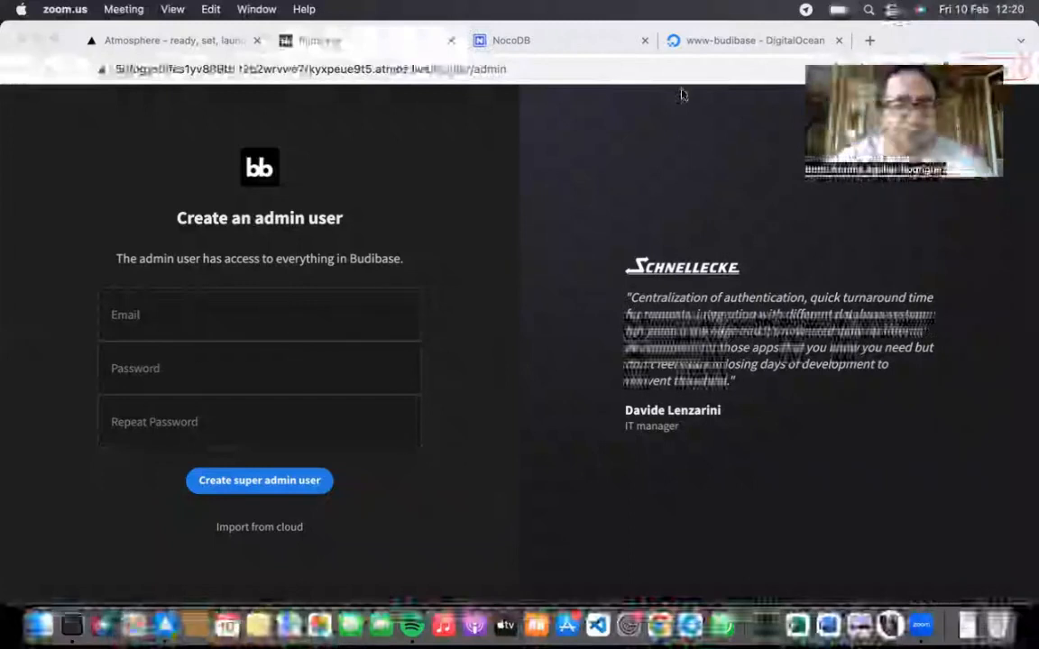
Step: Check the server's DigitalOcean droplet page, then return to the Budibase admin setup page
left_click(699, 42)
scroll(419, 356, "down", 2)
scroll(419, 356, "up", 1)
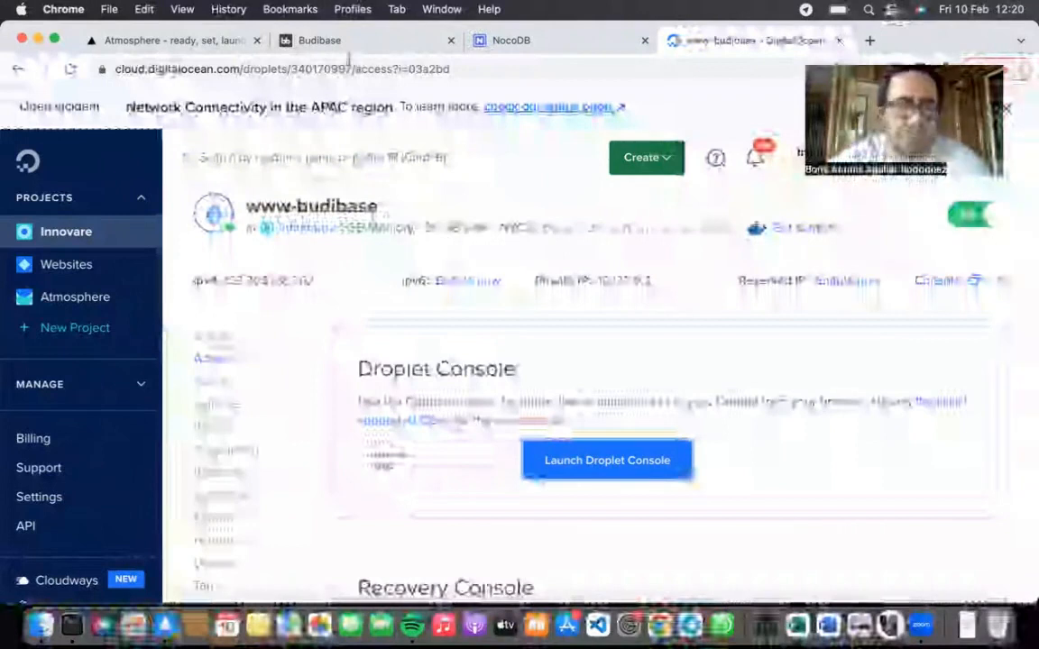
left_click(306, 38)
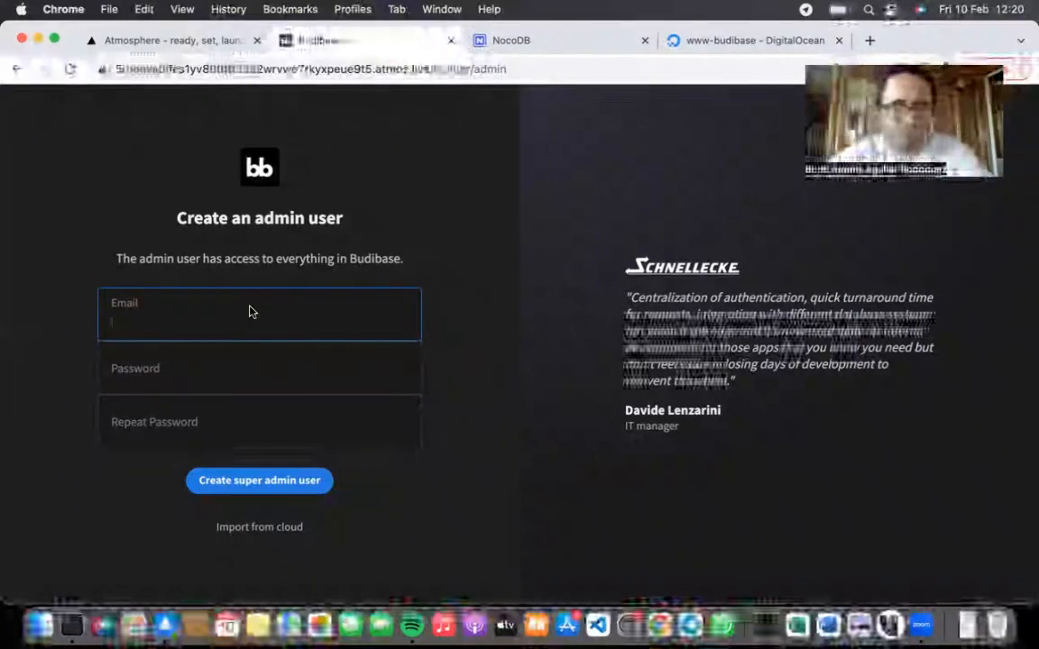
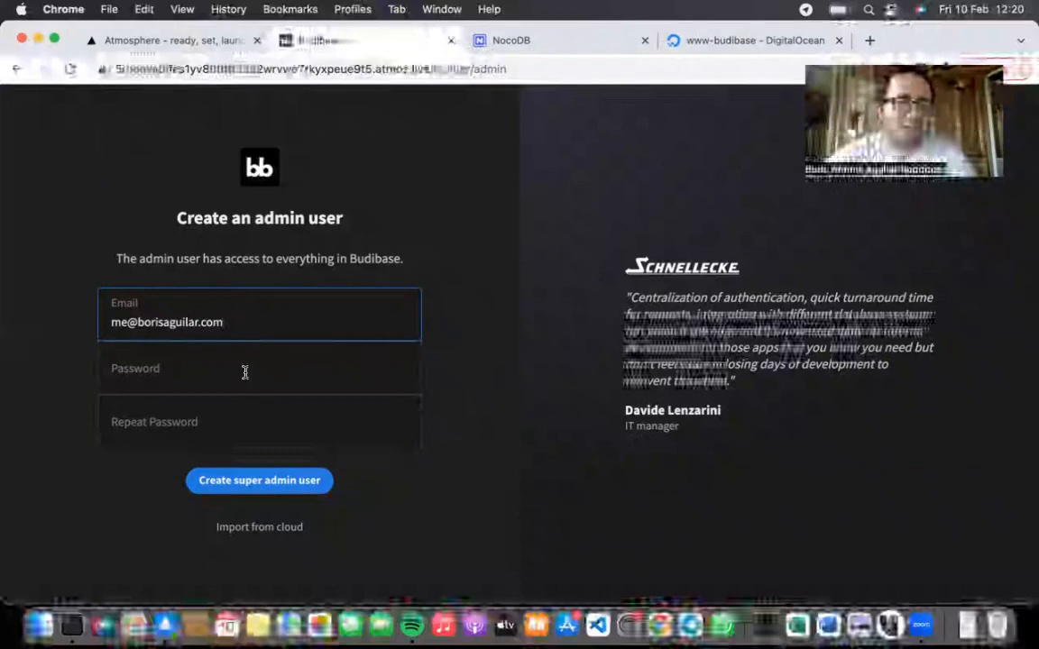
Step: Create the super admin account with the admin email and a matching password
left_click(245, 372)
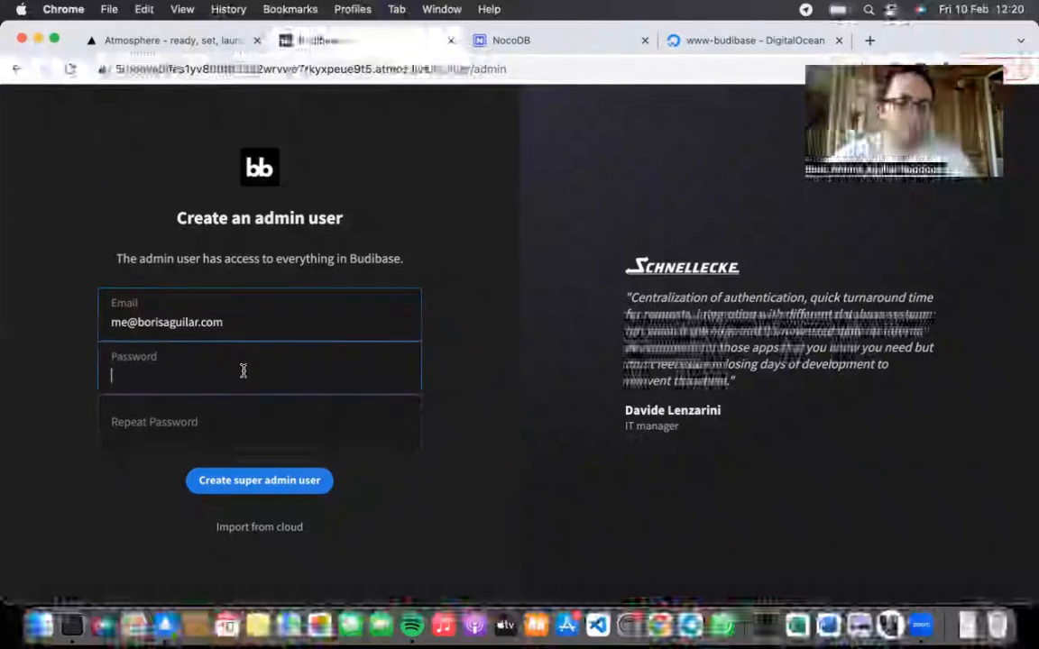
key("Tab")
type("*************")
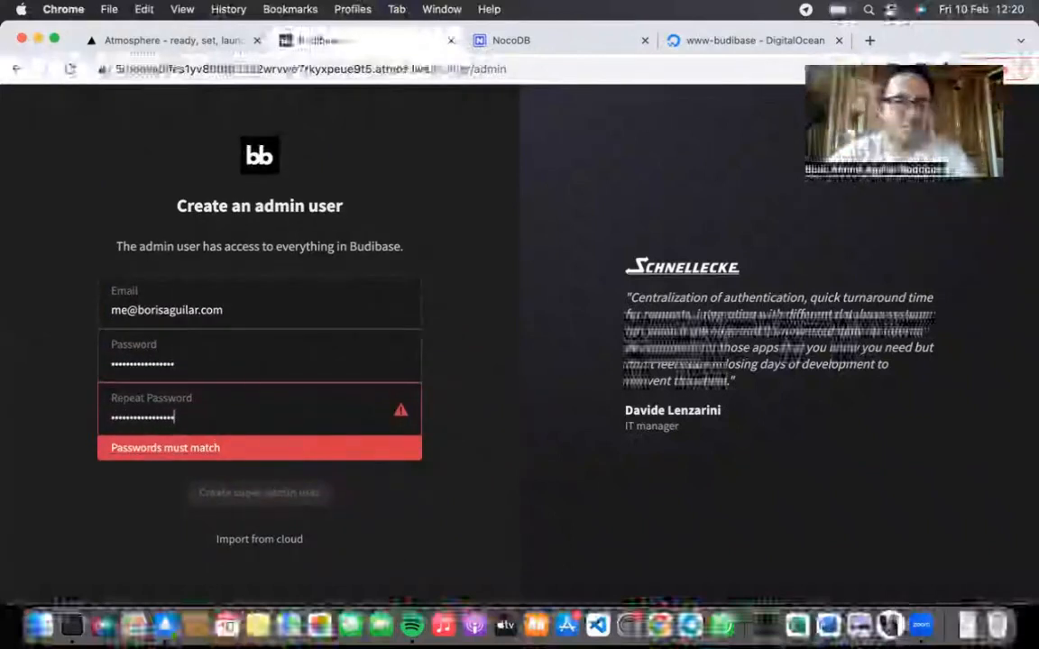
left_click(244, 371)
left_click(231, 483)
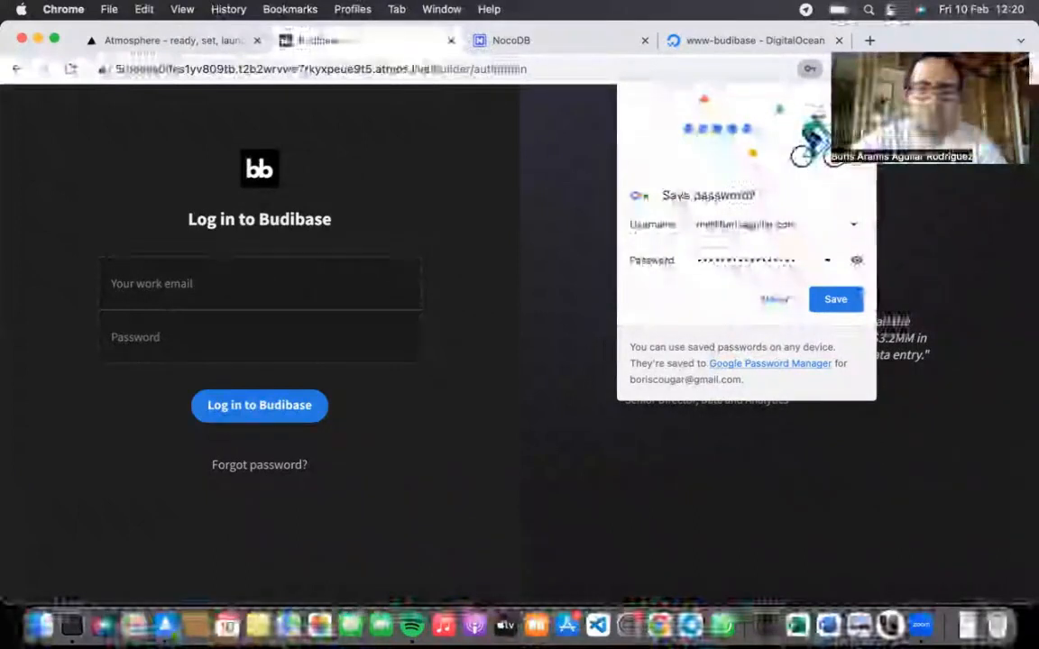
Step: Log in with the new admin email and password
left_click(264, 283)
key("Tab")
type("••••••••••")
key("Return")
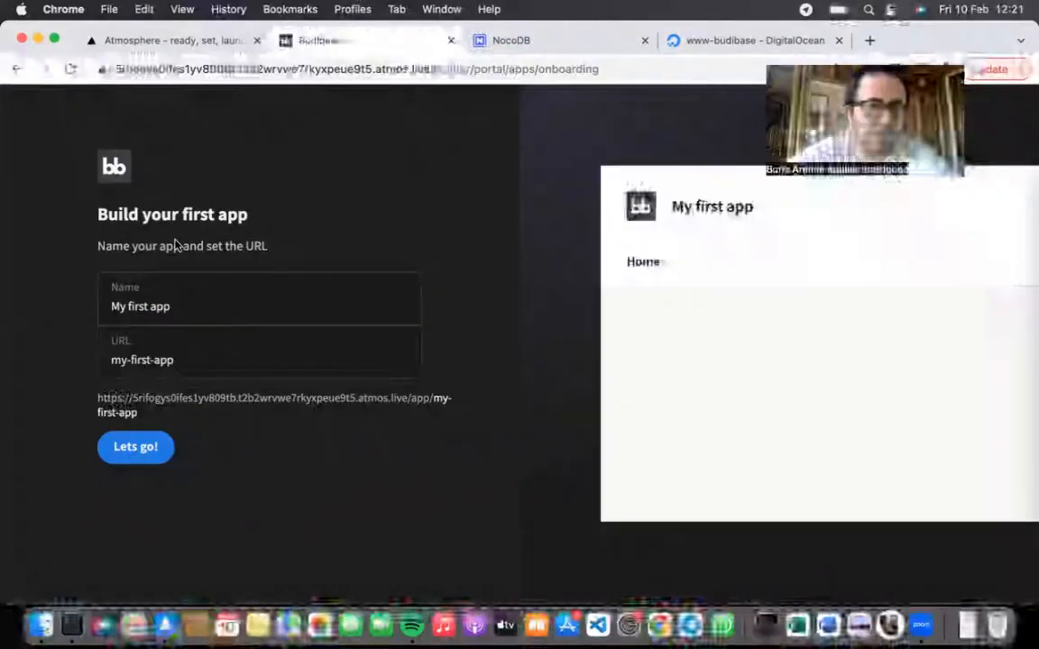
Step: Accept the default app name 'My first app' and its URL
left_click_drag(86, 214, 277, 263)
left_click(282, 249)
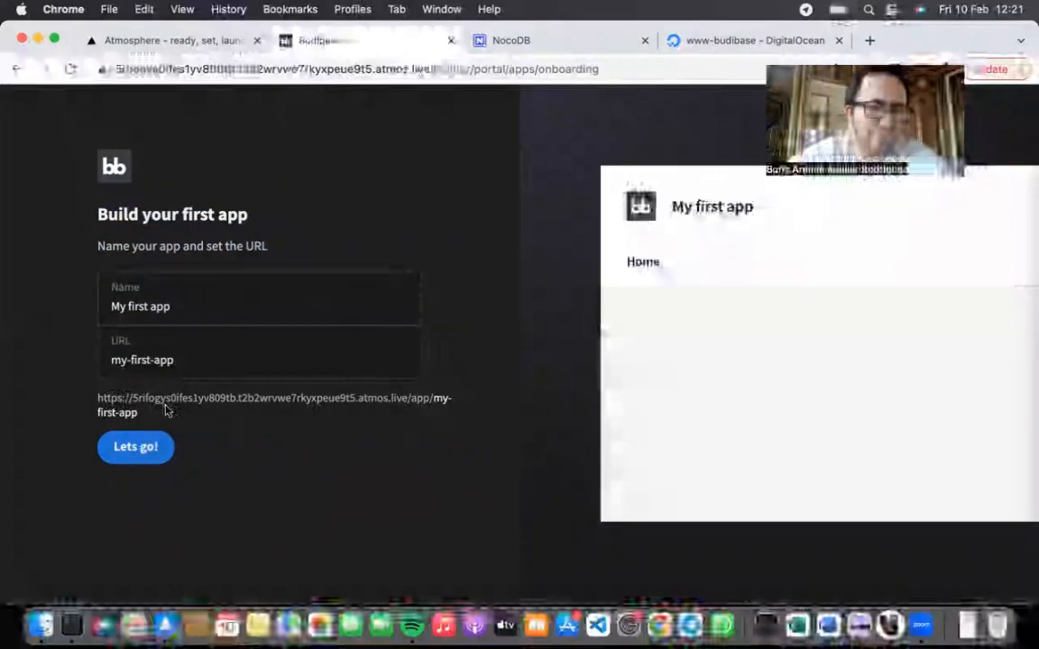
left_click(135, 447)
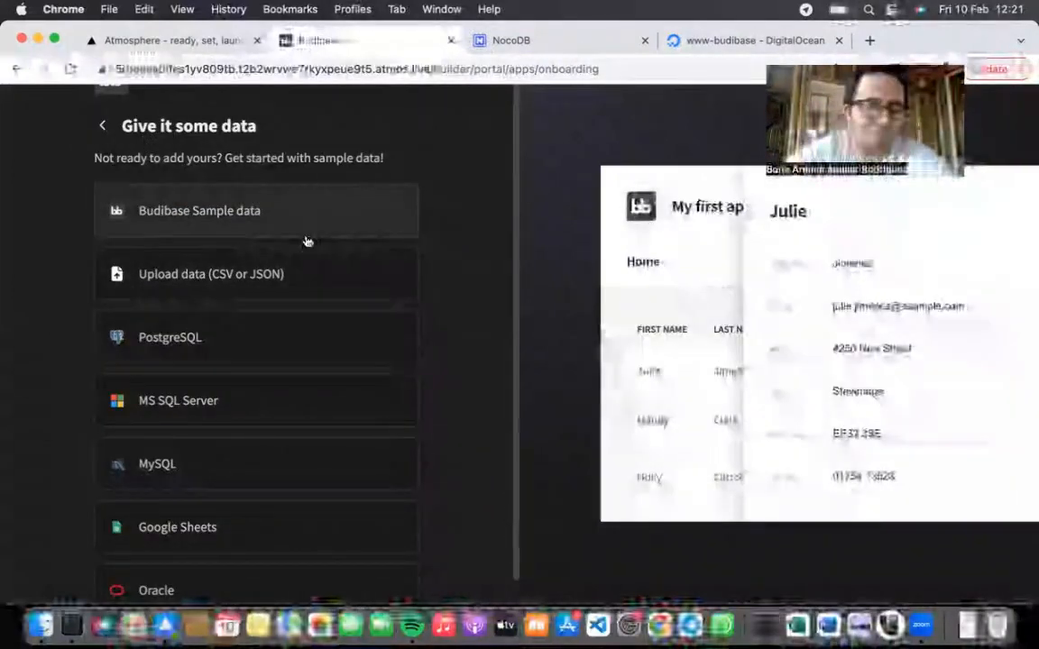
Step: Start the app from Budibase Sample data and advance the tour to the Design step
left_click(253, 211)
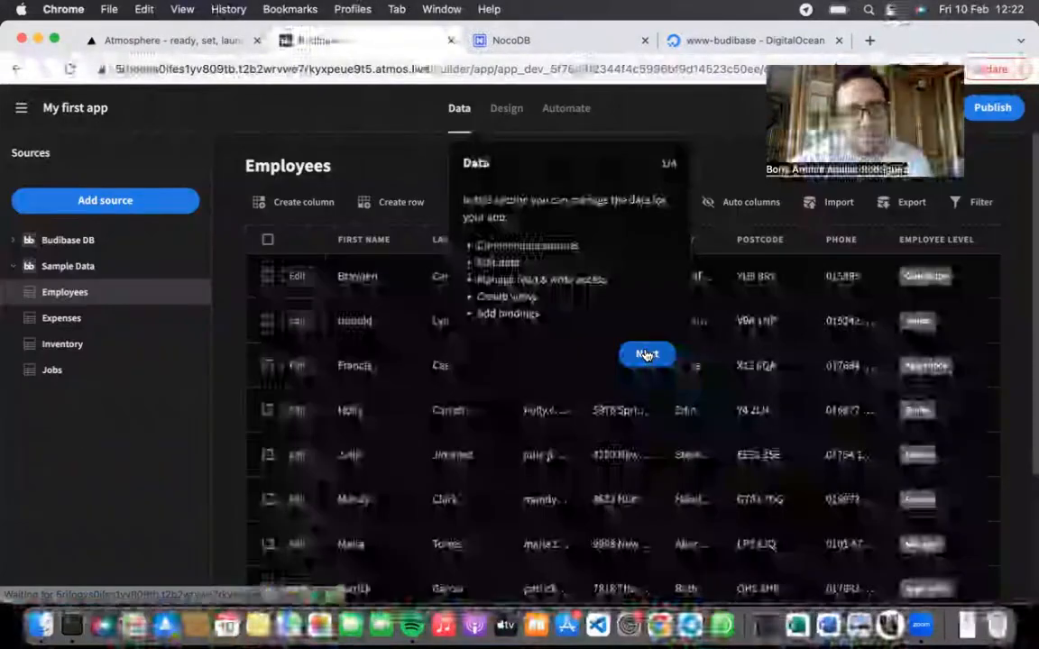
left_click(647, 355)
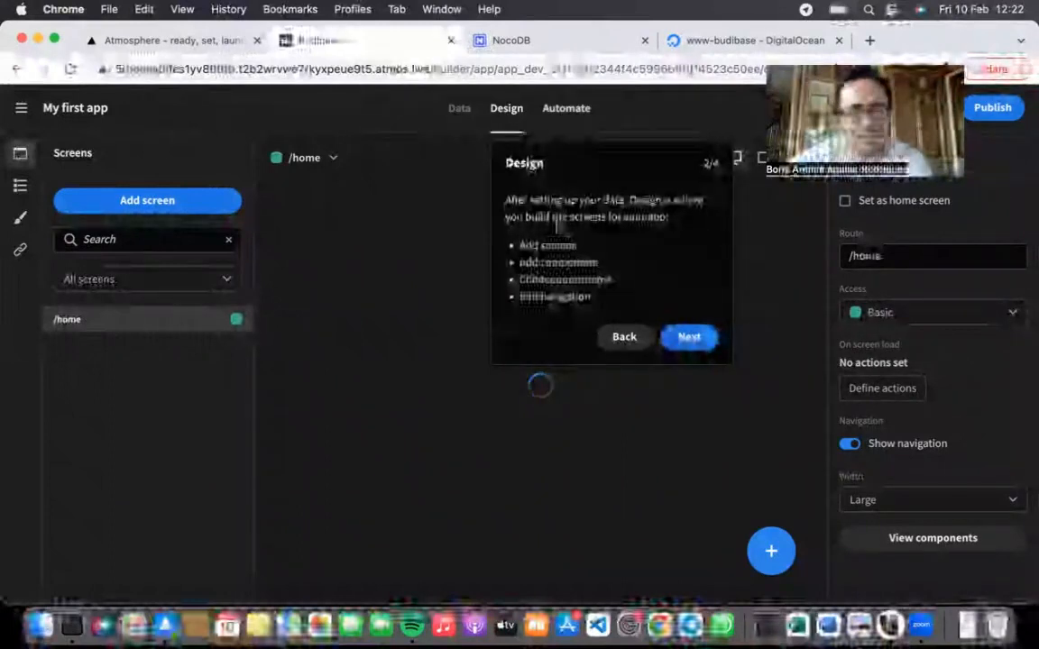
Step: Step through the tour, then browse the Data, Design and Automate sections, ending on Data
left_click(688, 338)
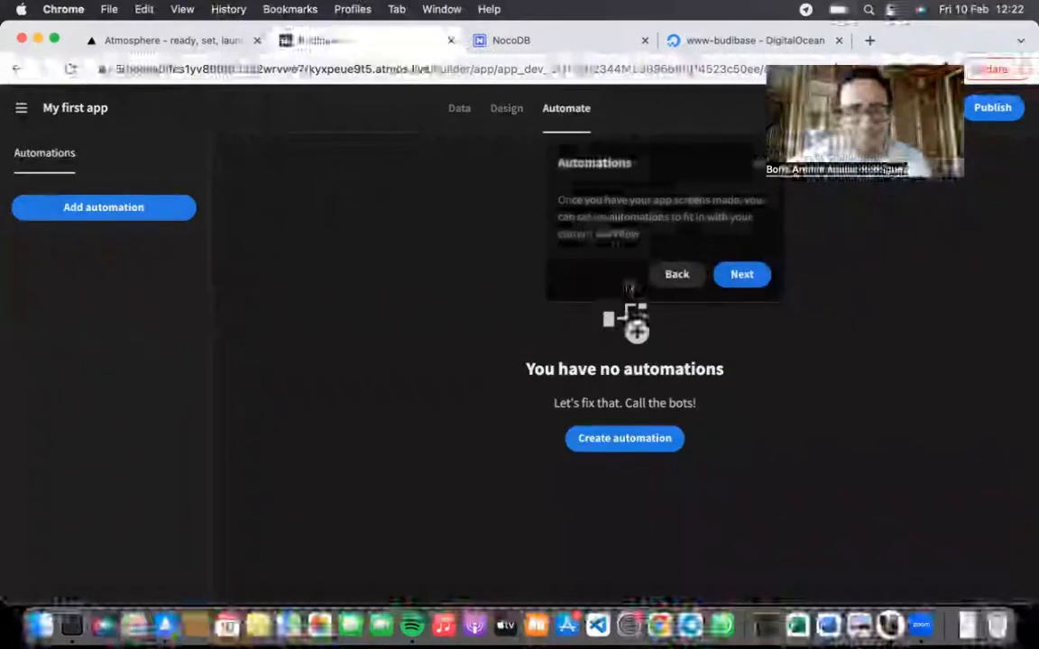
left_click(744, 278)
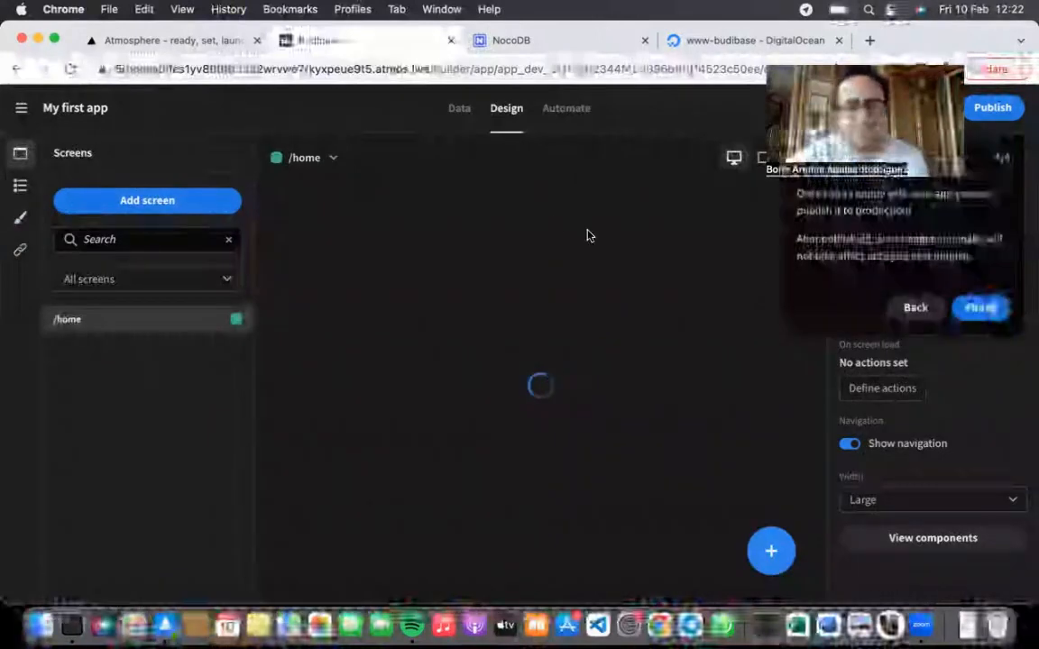
left_click(460, 110)
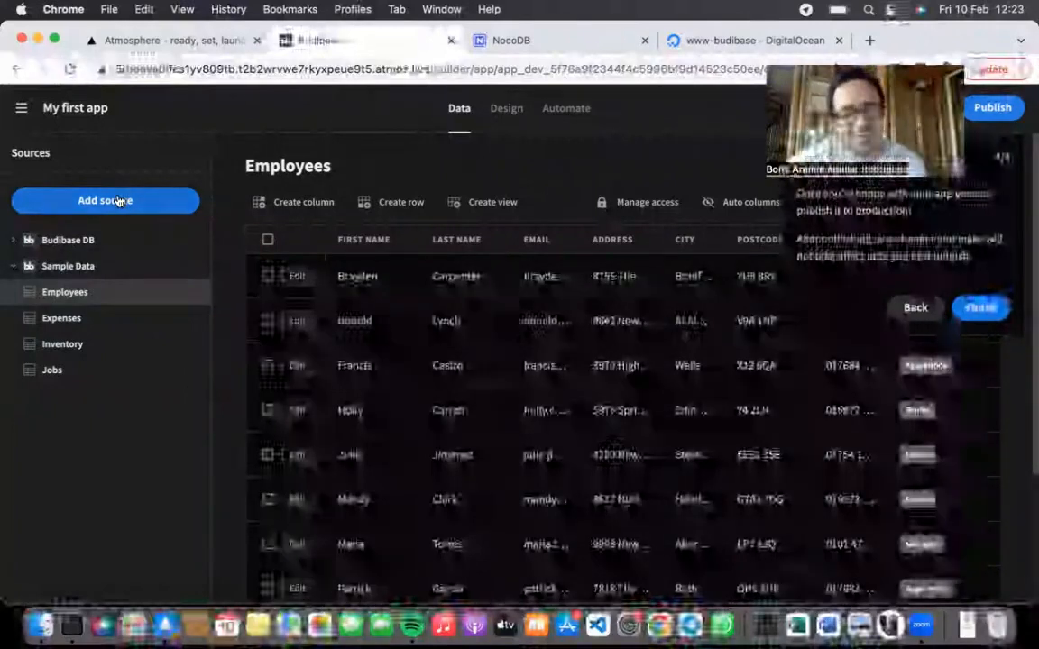
left_click(506, 109)
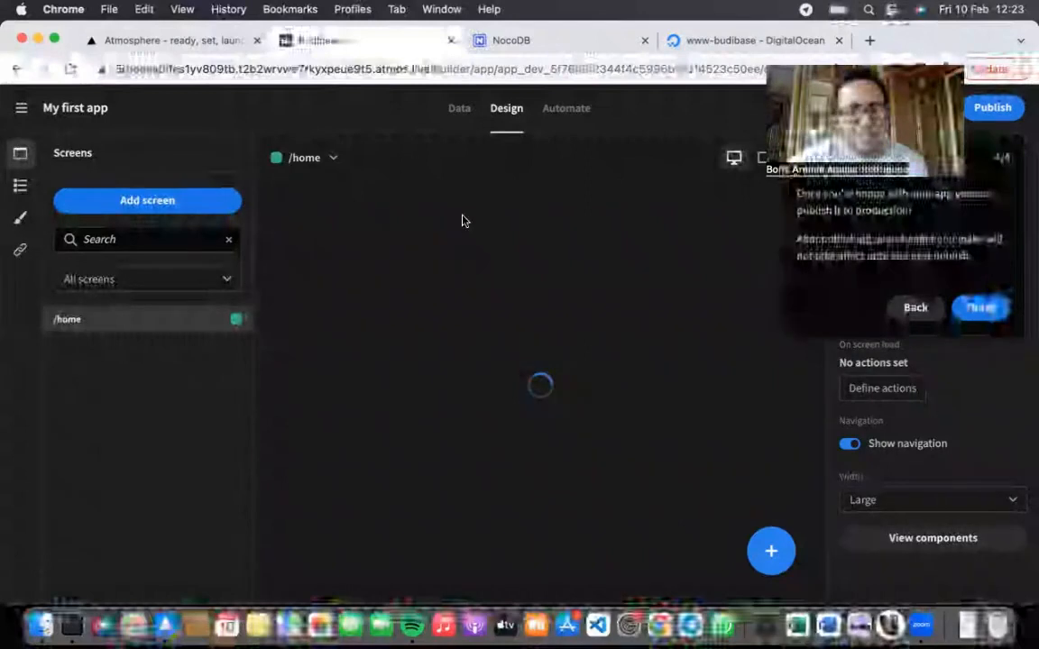
left_click(562, 114)
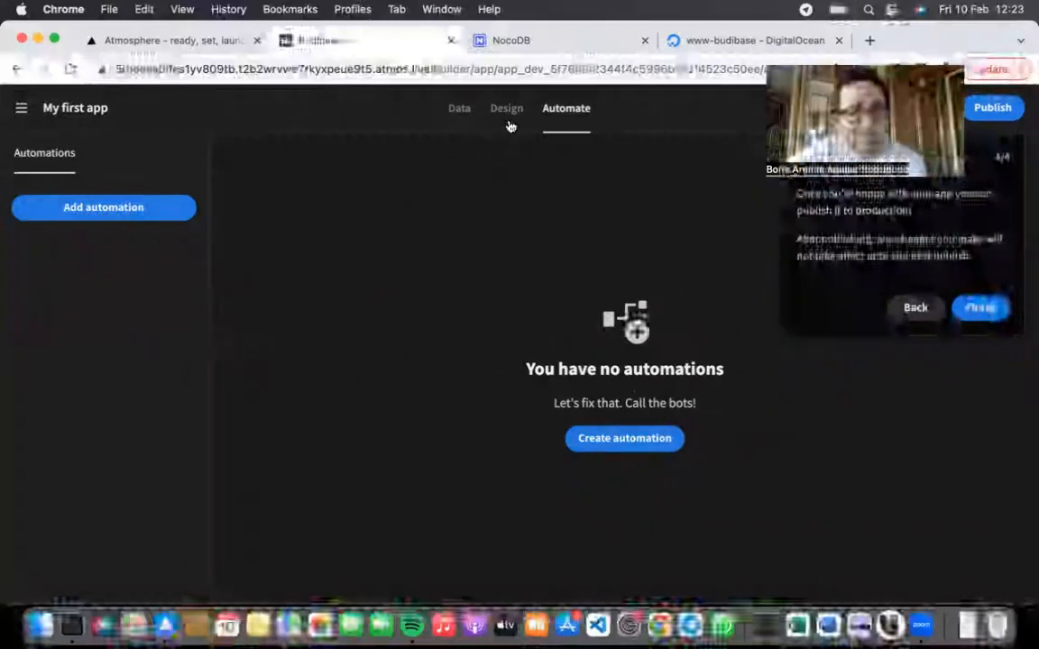
left_click(452, 121)
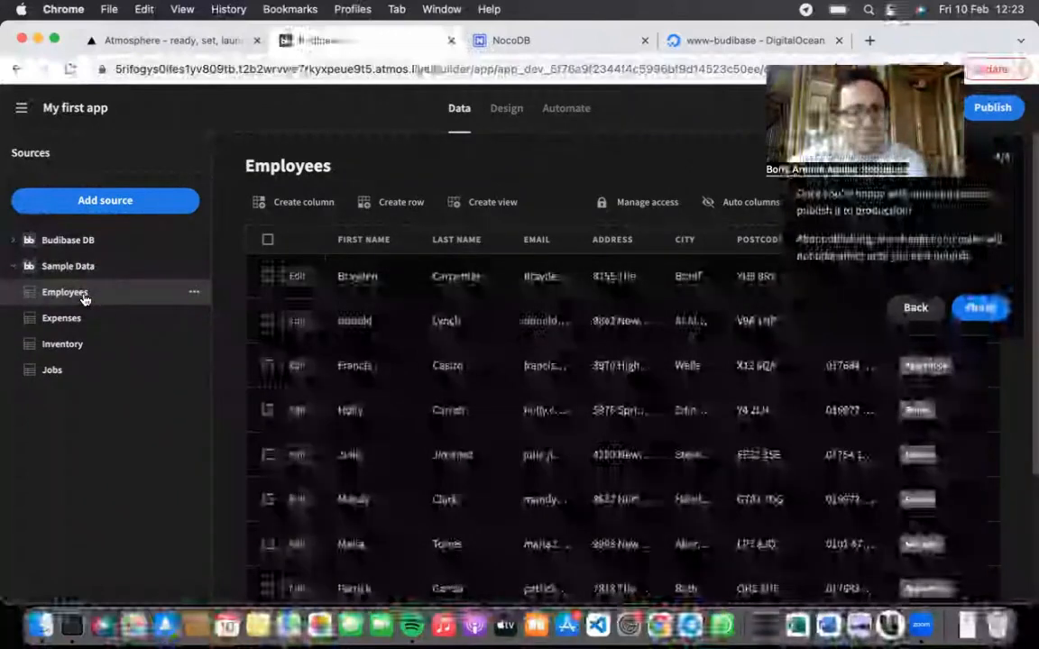
Step: View the Expenses, Inventory and Jobs tables, return to Employees, and finish the tour
left_click(81, 320)
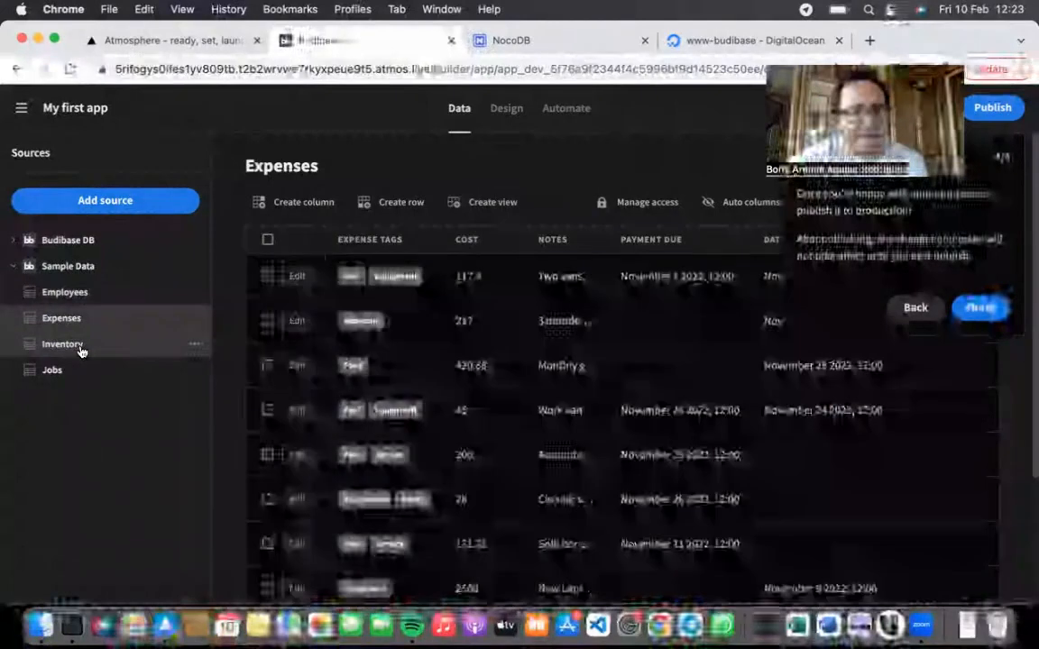
left_click(80, 348)
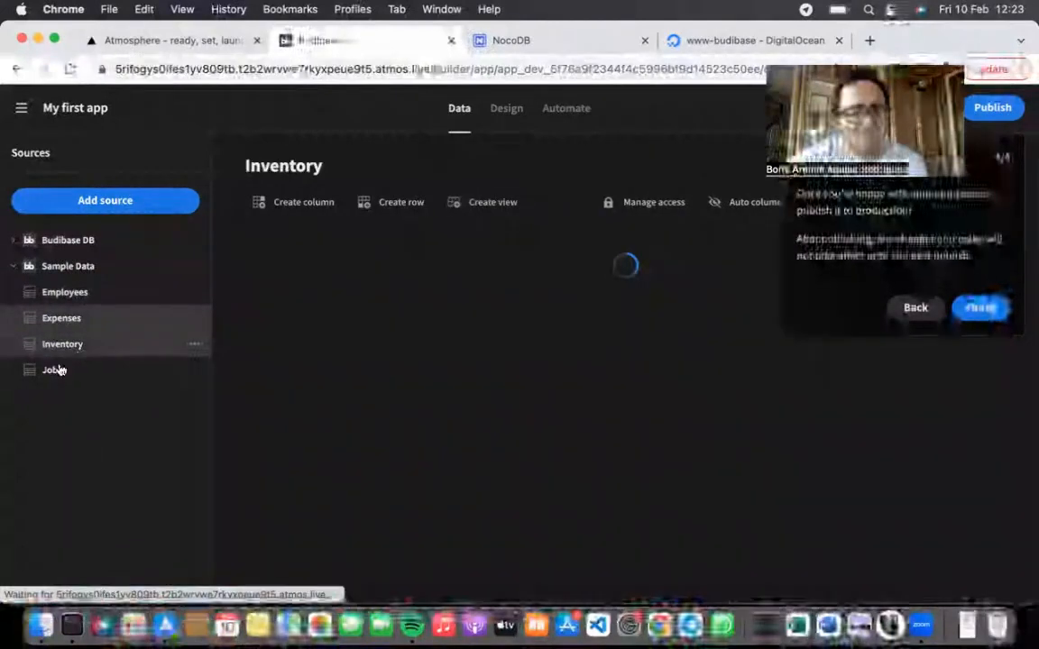
left_click(54, 371)
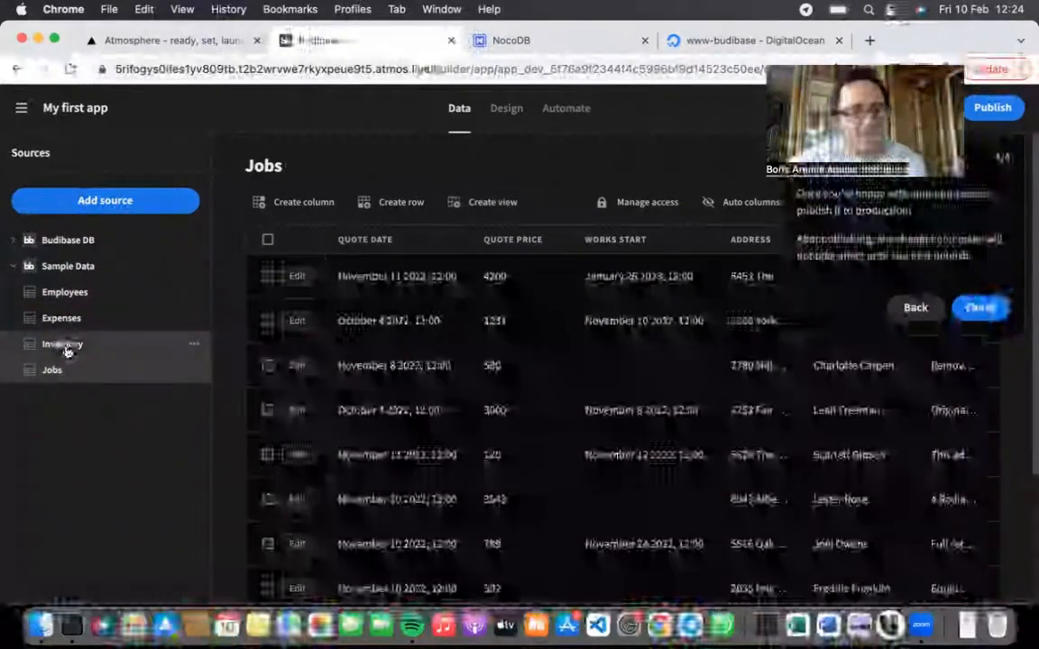
left_click(65, 351)
left_click(65, 292)
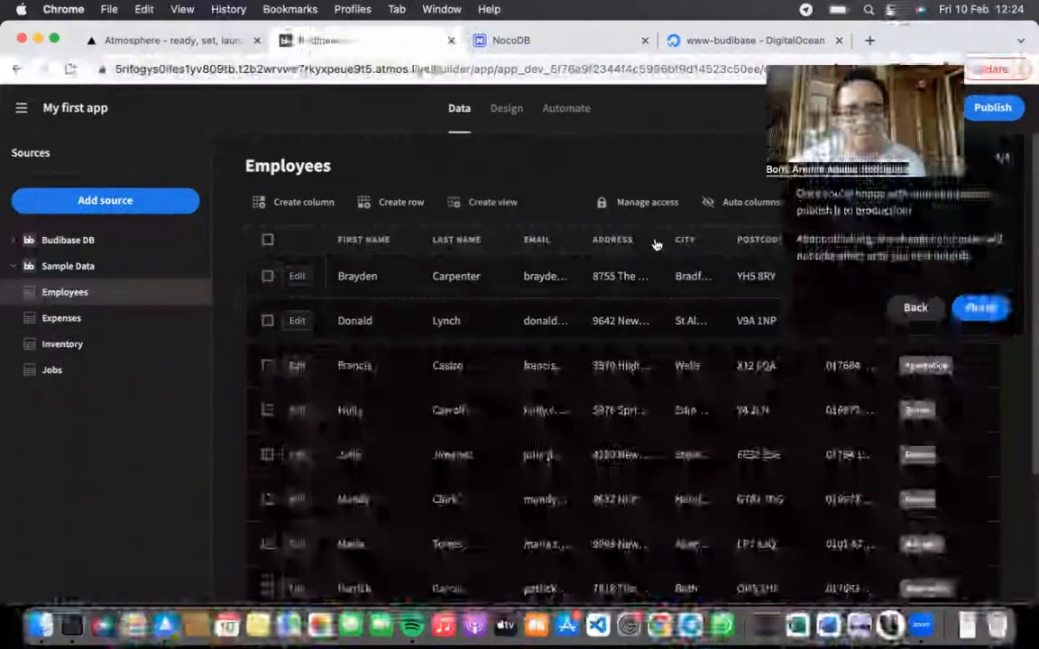
left_click(980, 308)
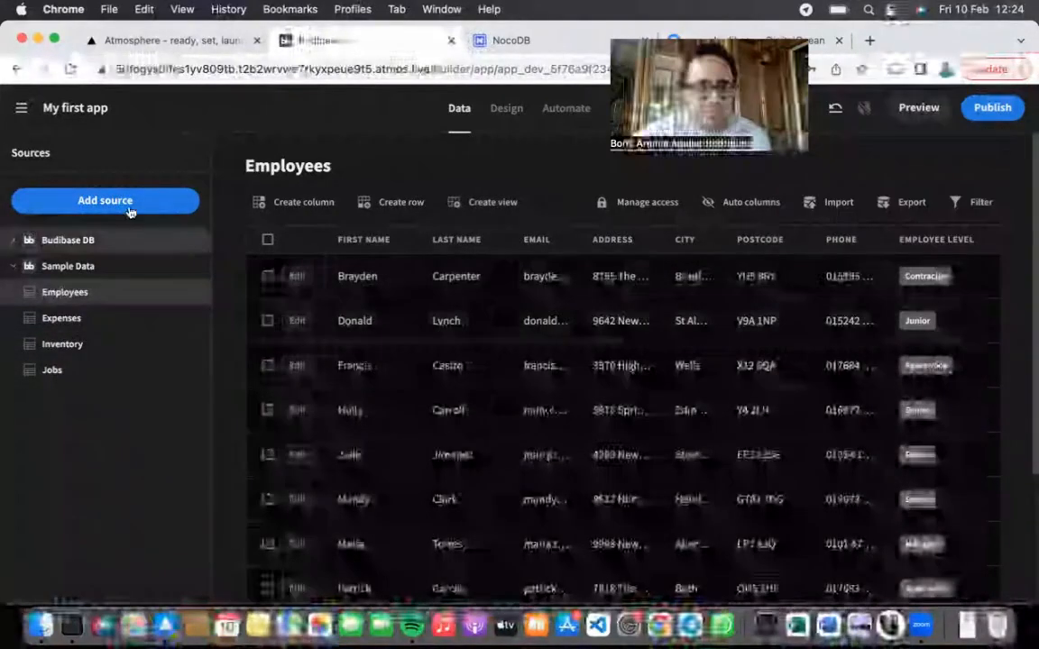
Step: Add a Budibase DB data source and continue to creating a new internal table
left_click(128, 210)
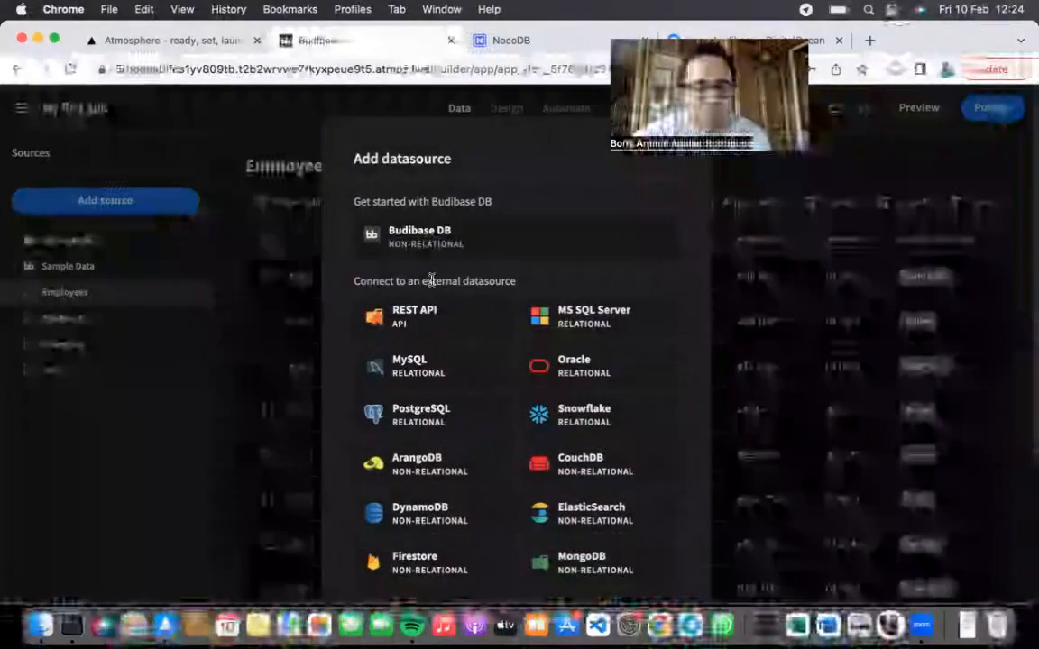
left_click(427, 245)
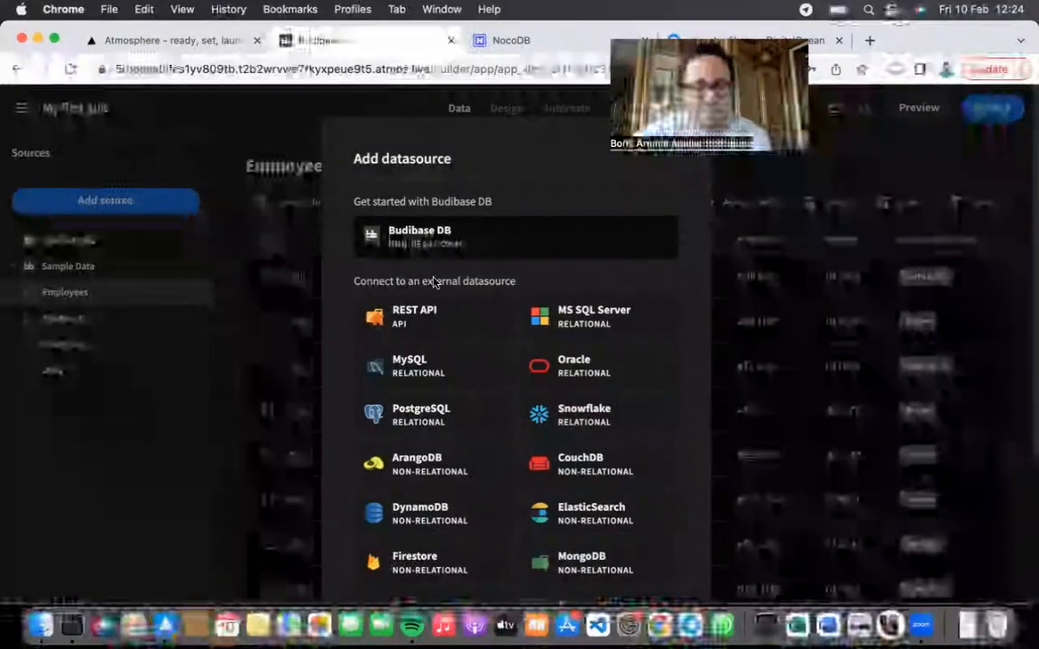
scroll(432, 333, "down", 1)
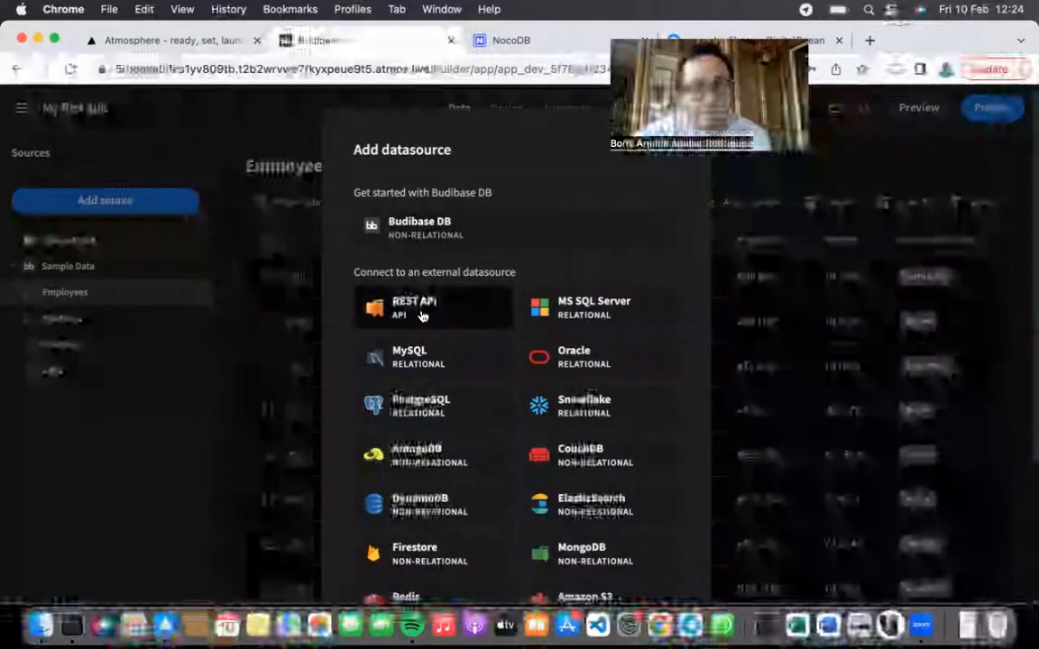
scroll(464, 212, "down", 3)
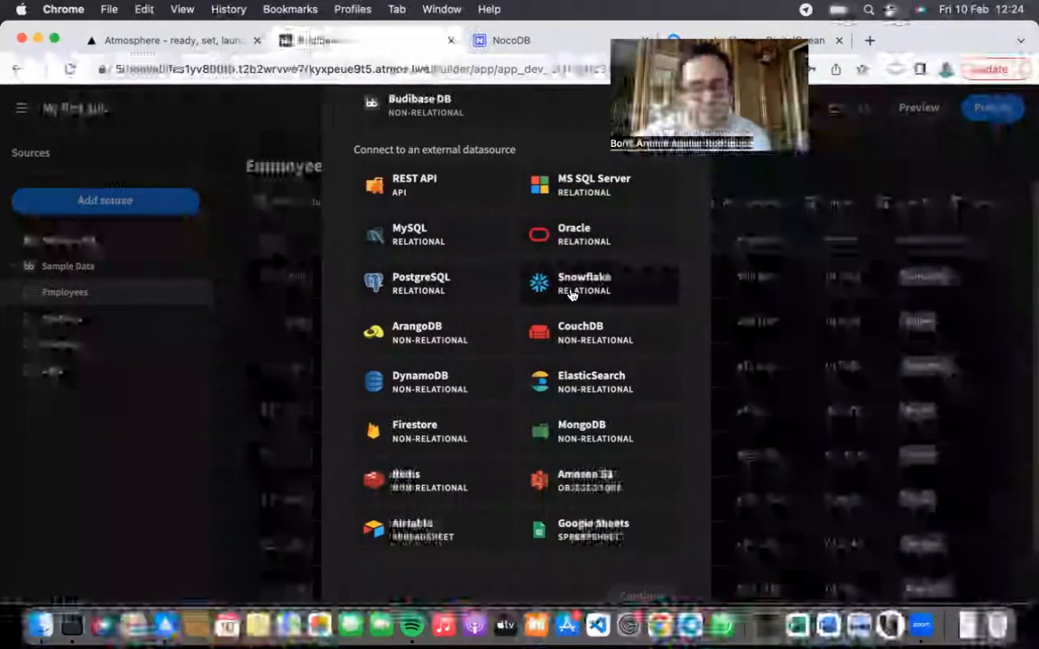
scroll(450, 303, "down", 1)
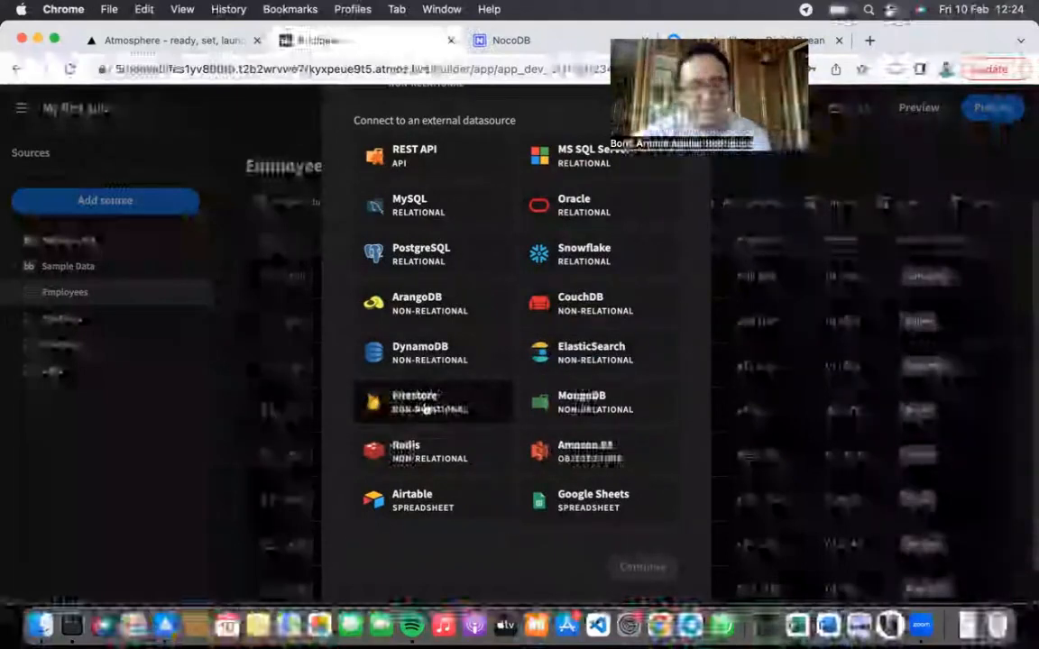
scroll(541, 401, "down", 2)
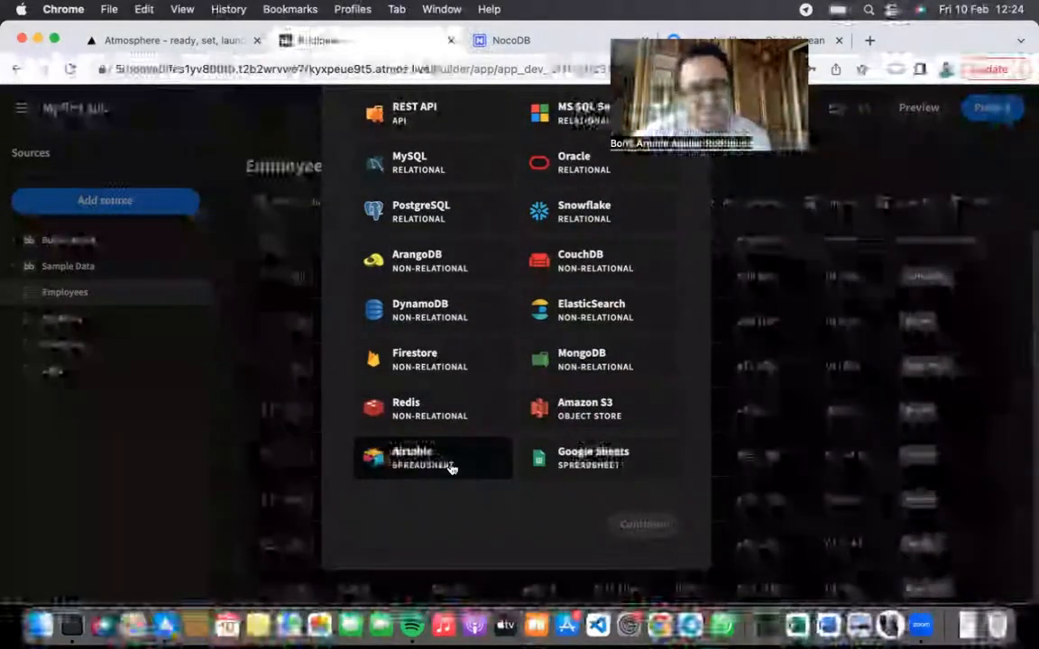
scroll(532, 401, "up", 5)
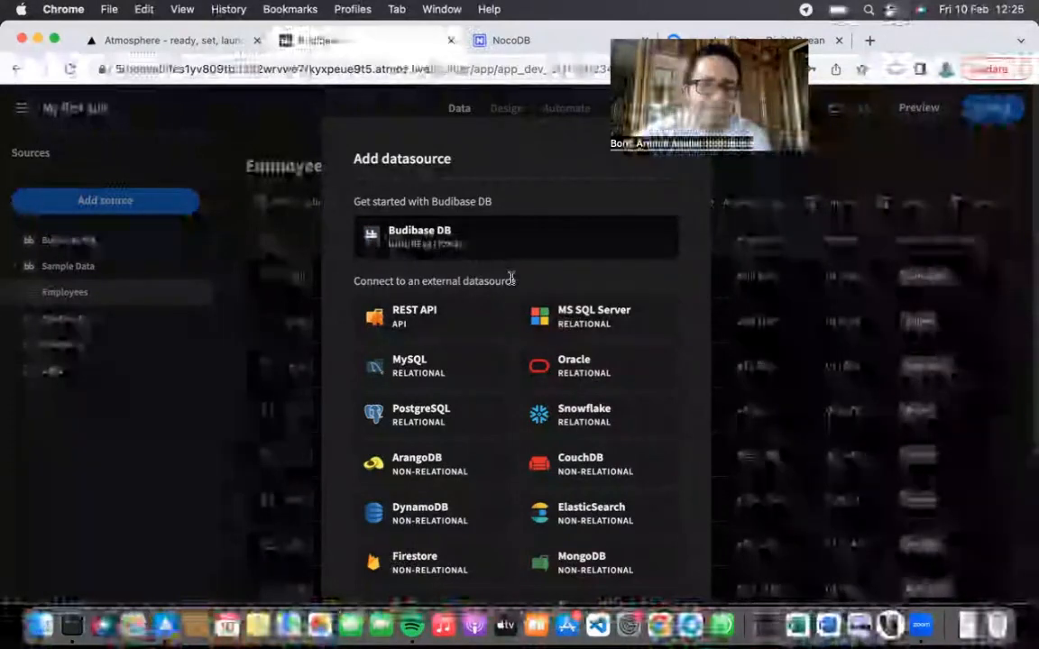
scroll(511, 279, "down", 5)
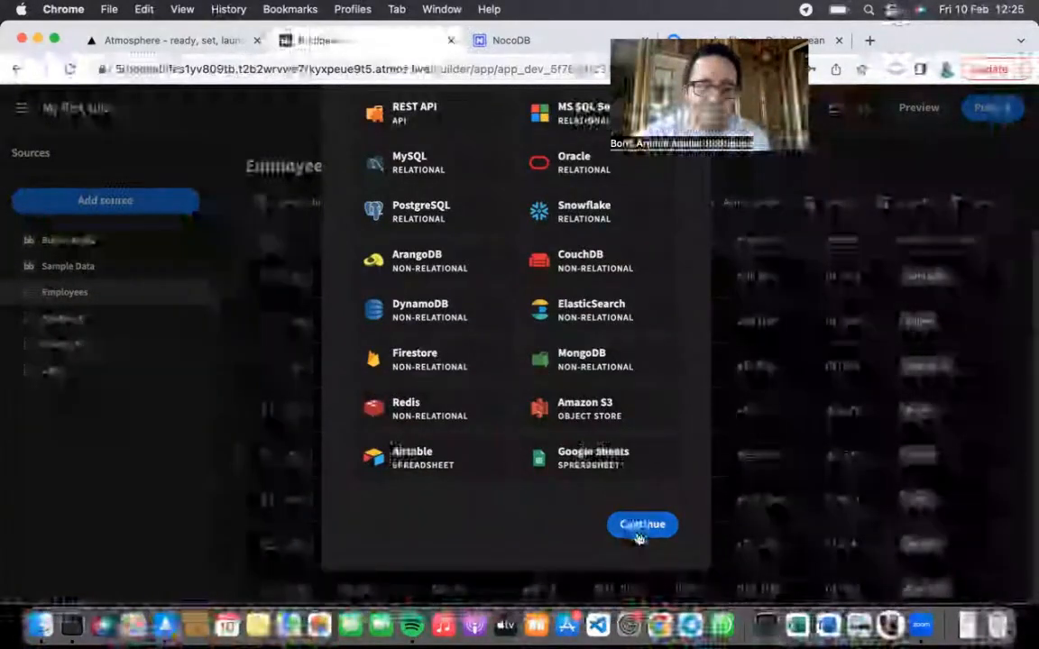
left_click(640, 526)
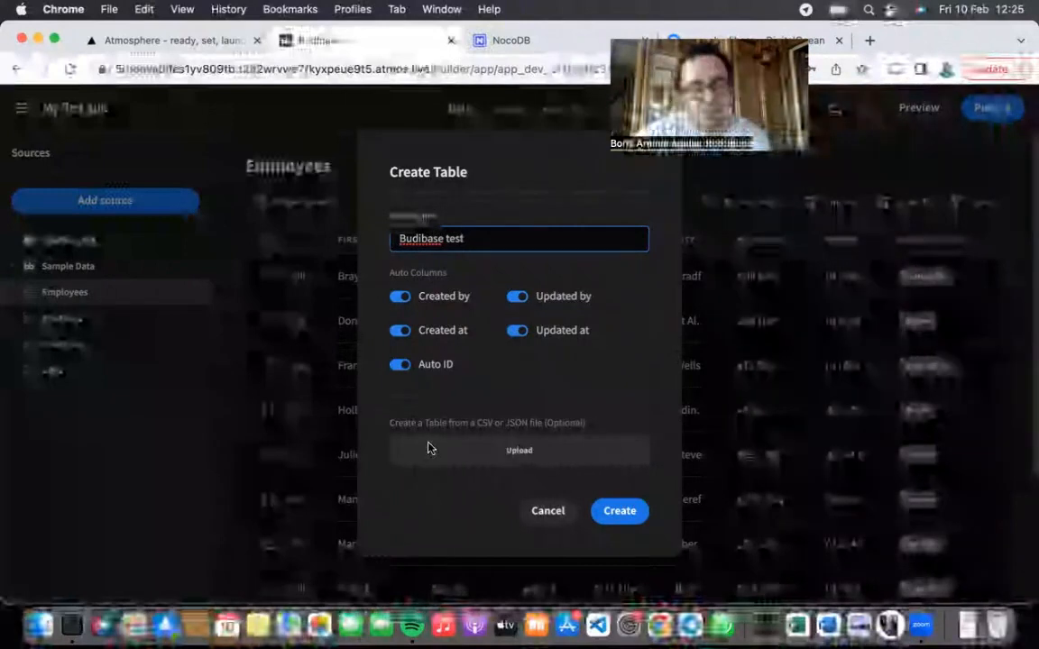
Step: Create the empty 'Budibase test' table and begin adding its first column
left_click(615, 510)
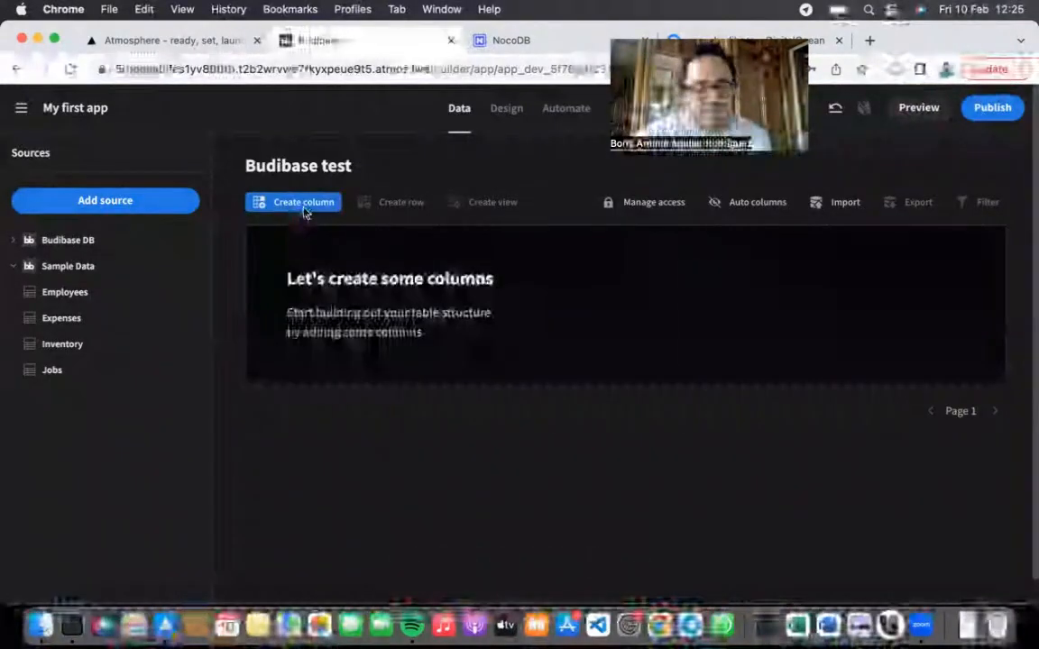
left_click(304, 208)
Step: Make the new column an Options type and name it 'Fivorite column'
left_click(466, 290)
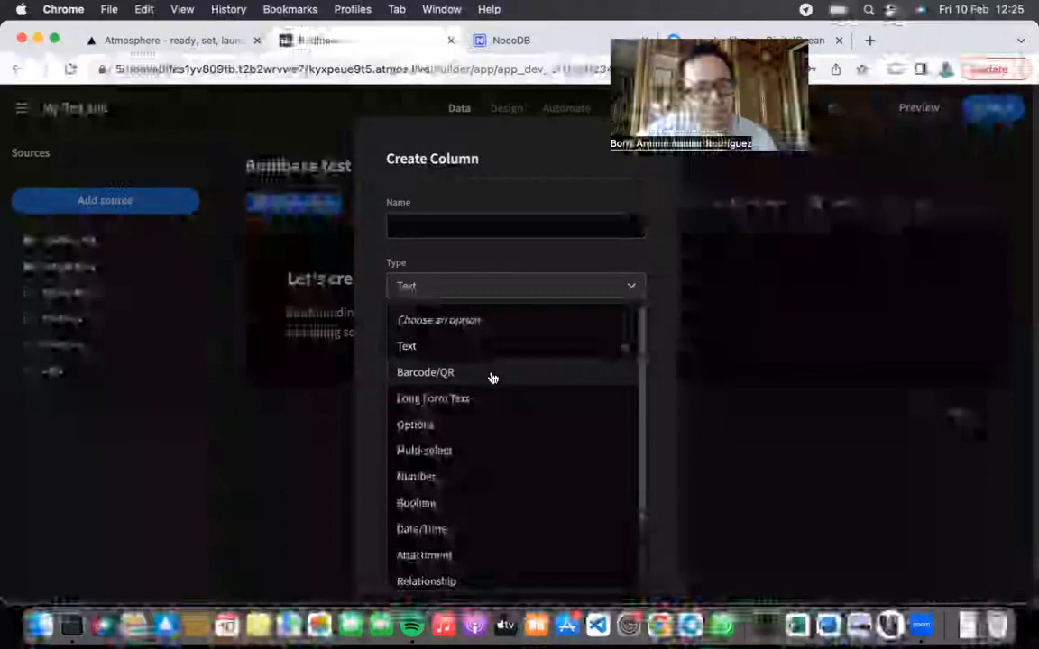
scroll(492, 402, "down", 1)
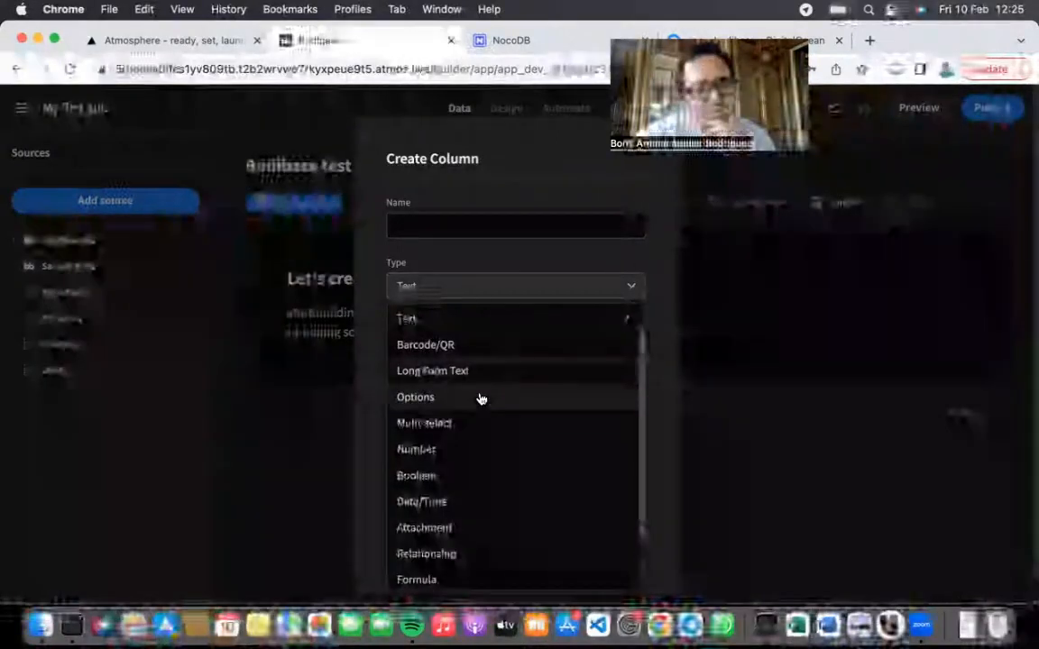
scroll(480, 397, "down", 1)
scroll(487, 436, "down", 1)
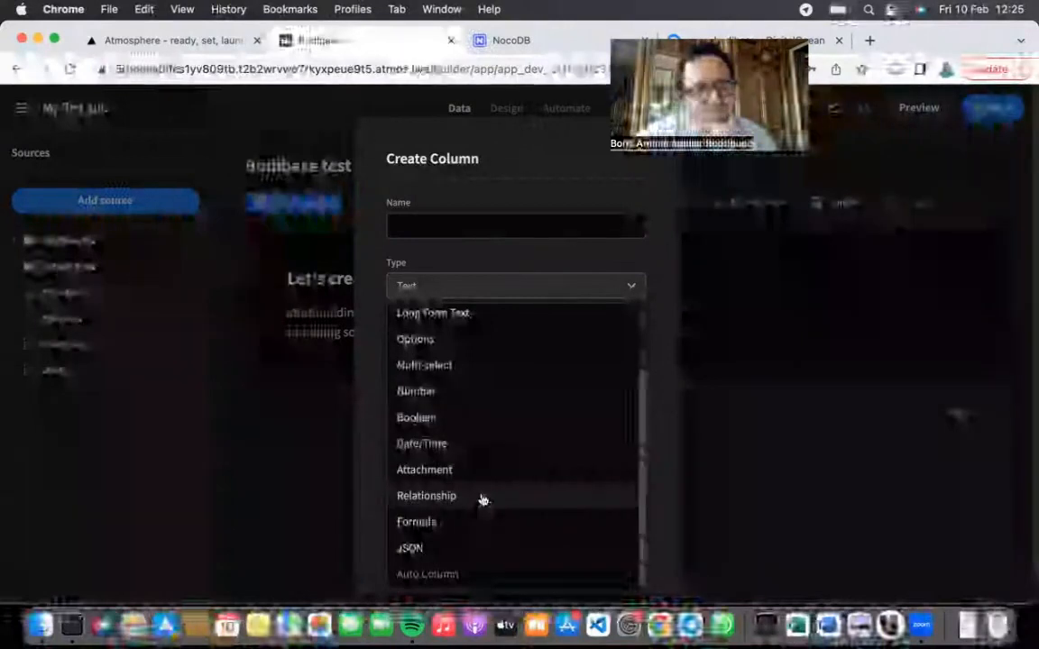
scroll(475, 429, "up", 3)
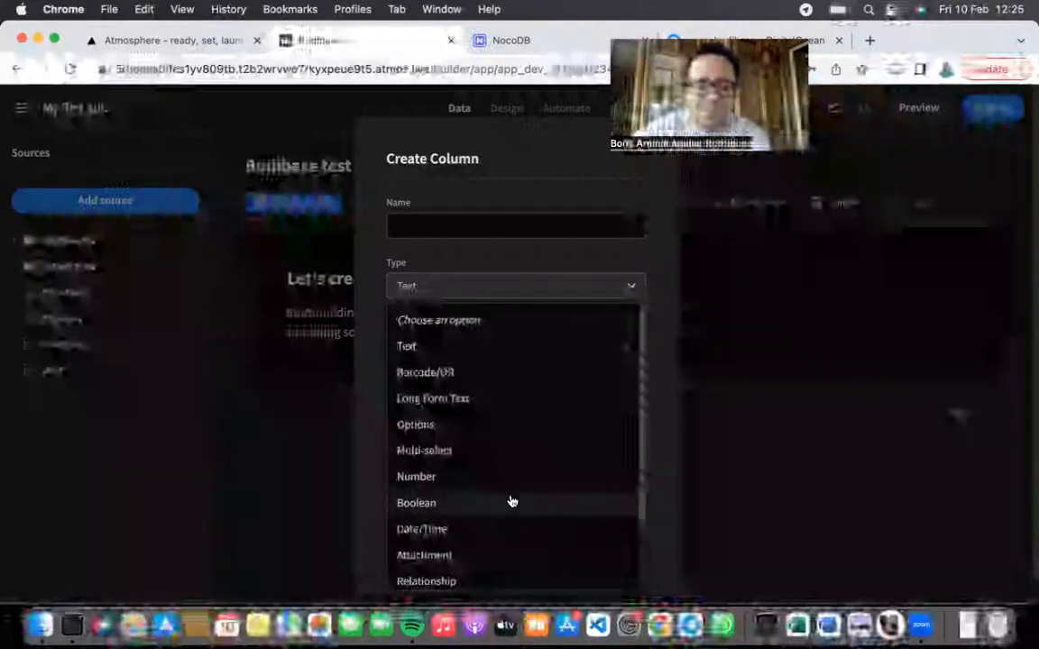
scroll(510, 501, "down", 2)
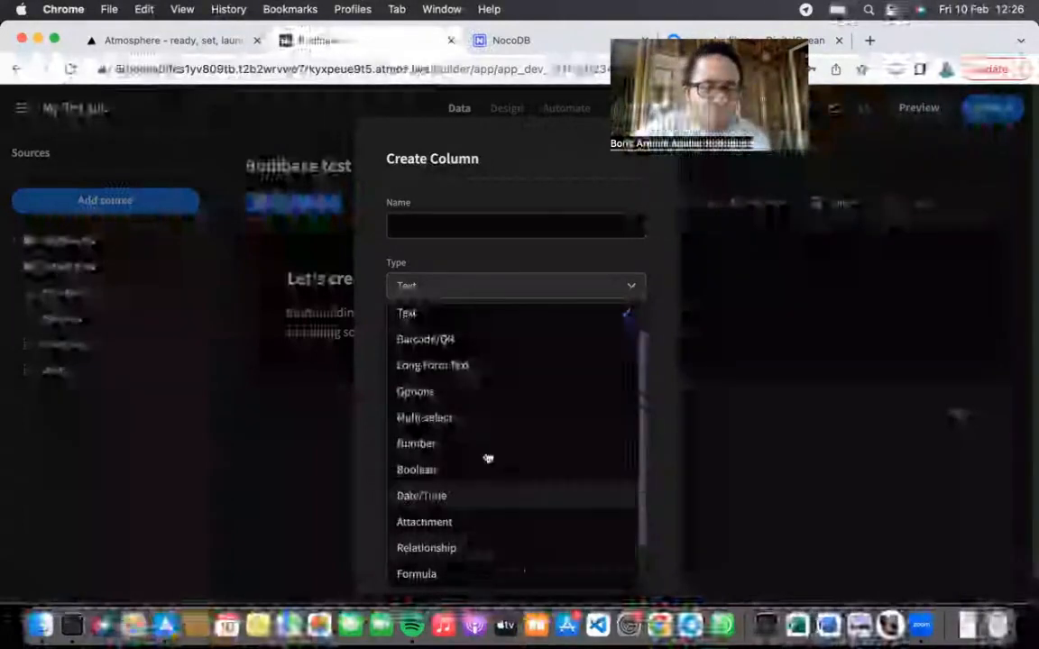
scroll(485, 450, "up", 2)
scroll(485, 449, "down", 3)
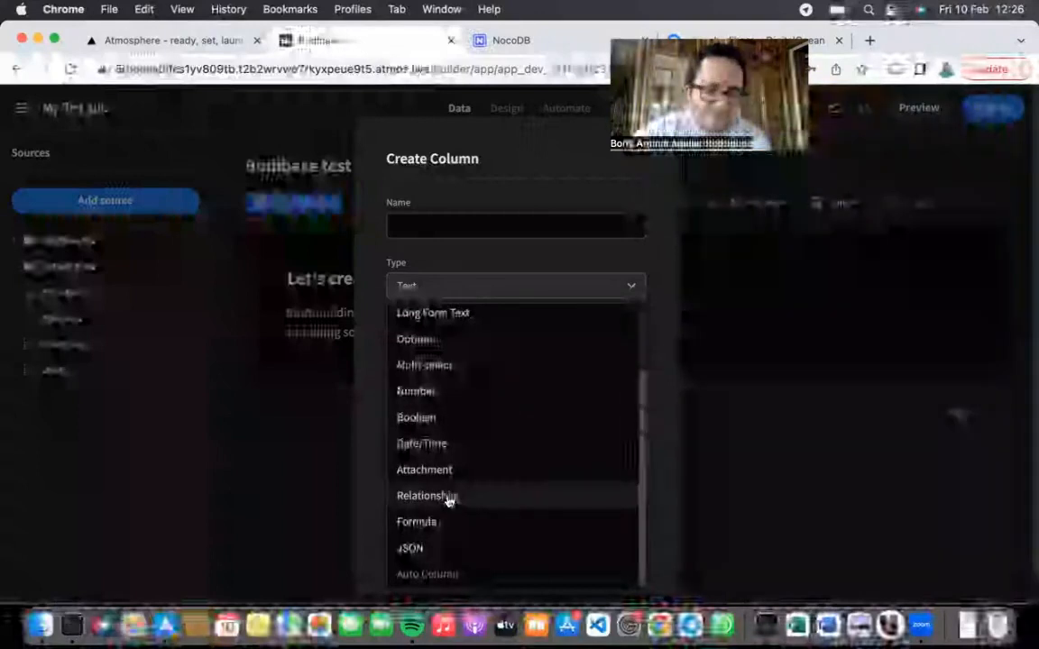
scroll(482, 459, "up", 3)
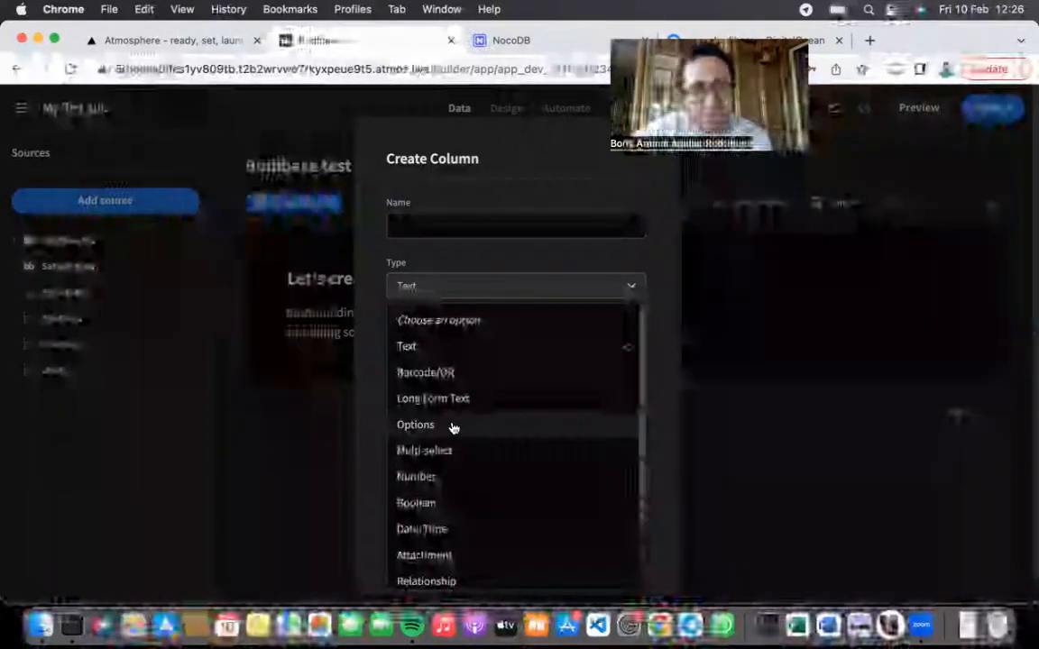
left_click(454, 427)
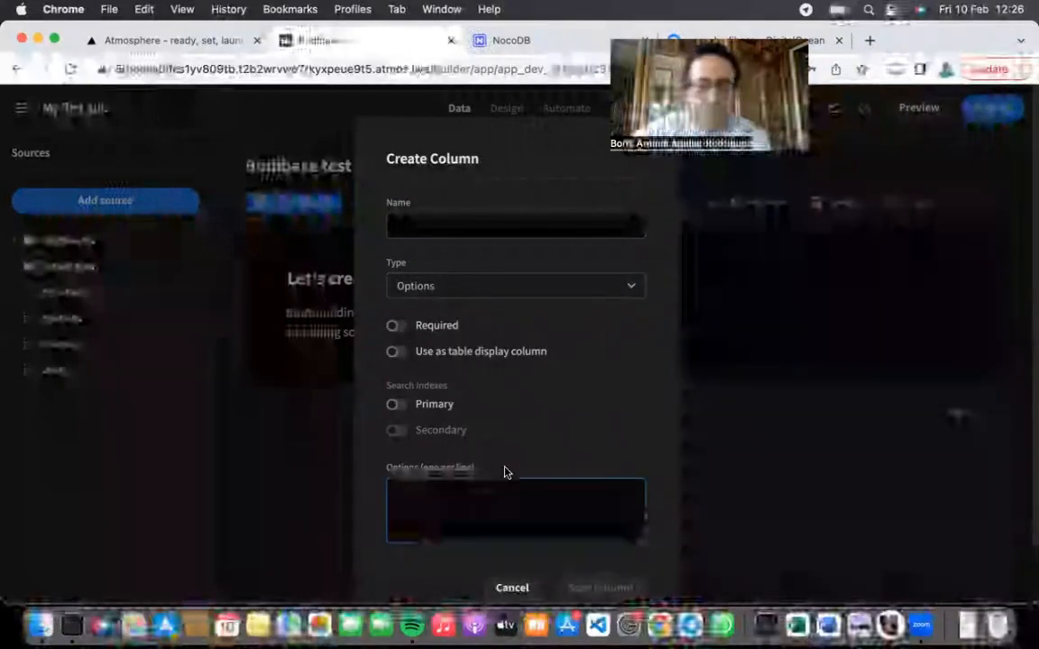
left_click(469, 229)
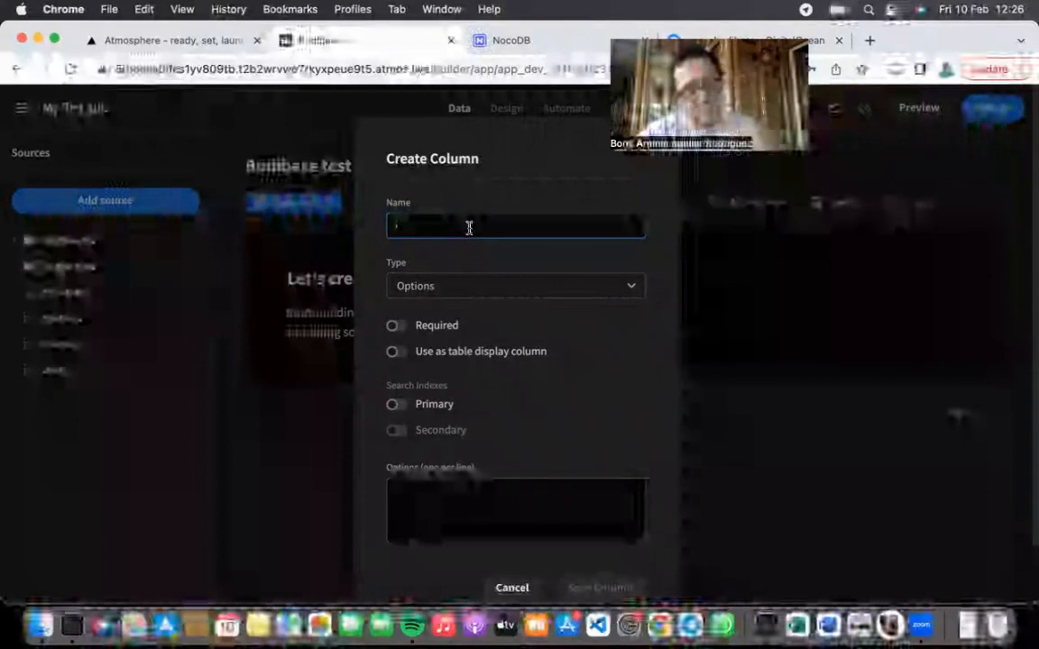
type("Fi")
type("vorite col")
type("umn")
Step: Enter the options Red, Blue, Yellow, White and Black, and save the column
left_click(509, 491)
type("Red Blue Yellow")
key("Return")
type("White")
key("Return")
type("Black")
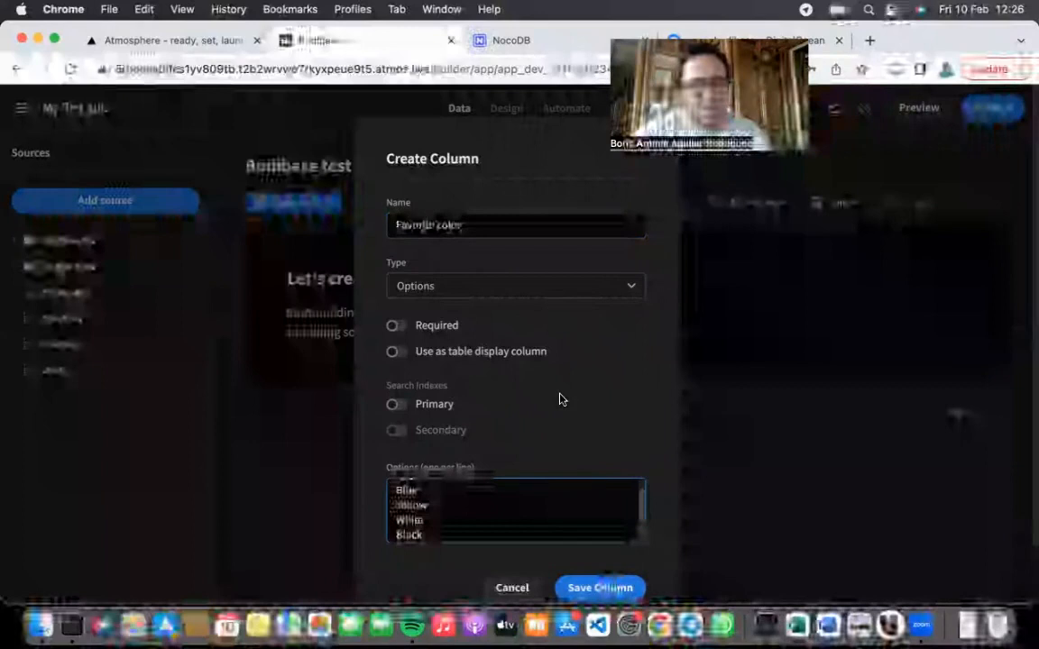
scroll(506, 499, "up", 1)
scroll(506, 500, "down", 2)
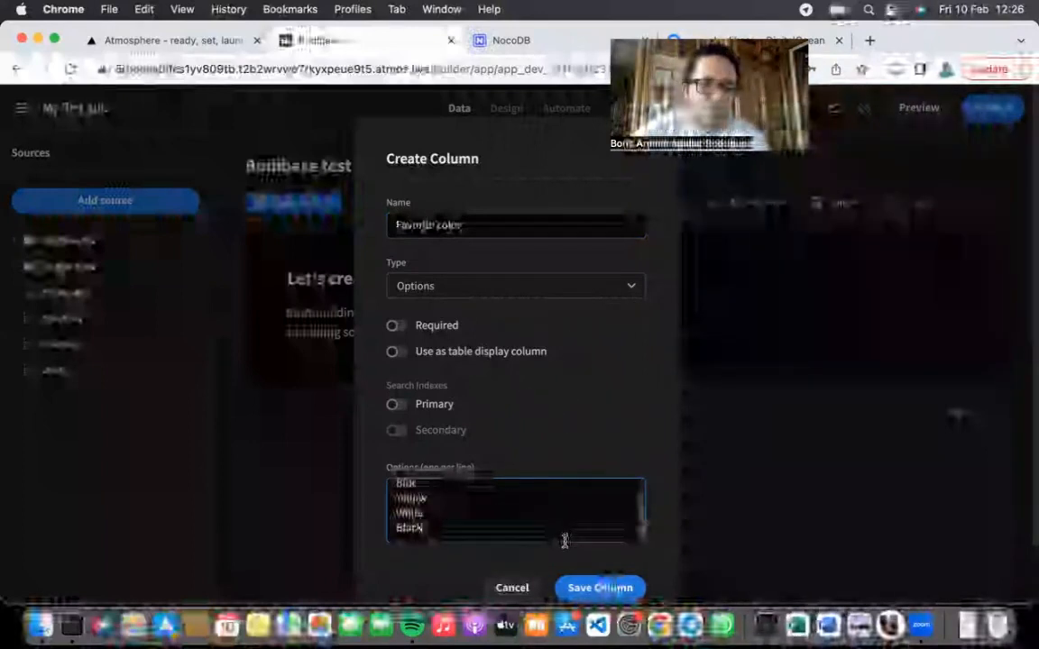
left_click(595, 587)
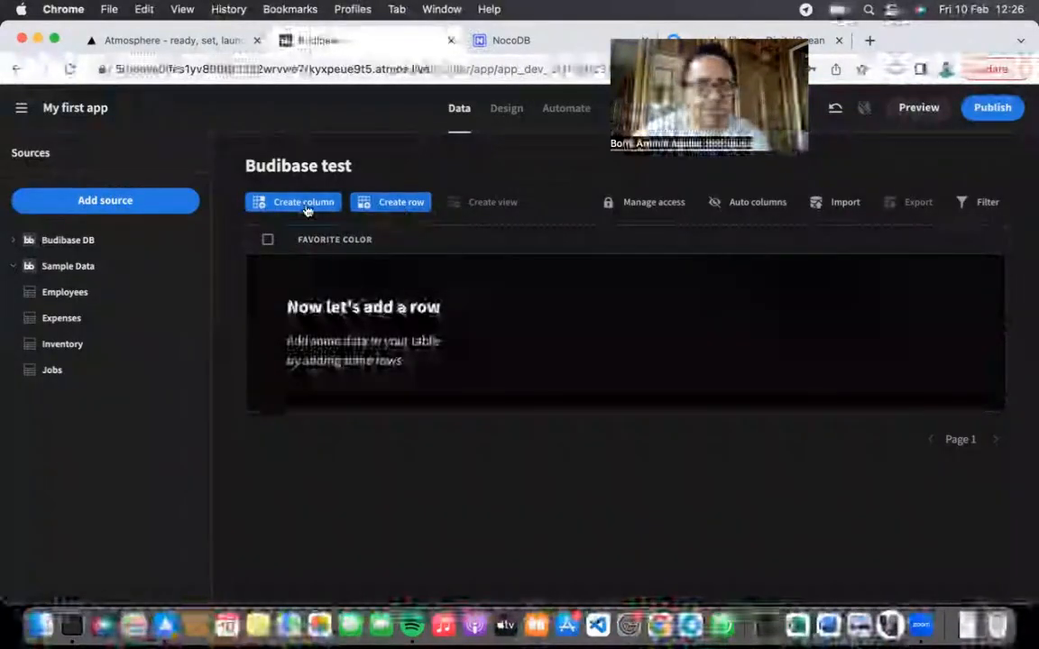
left_click(307, 204)
Step: Make the second column a Multi-select type named 'Cartoon'
left_click(530, 289)
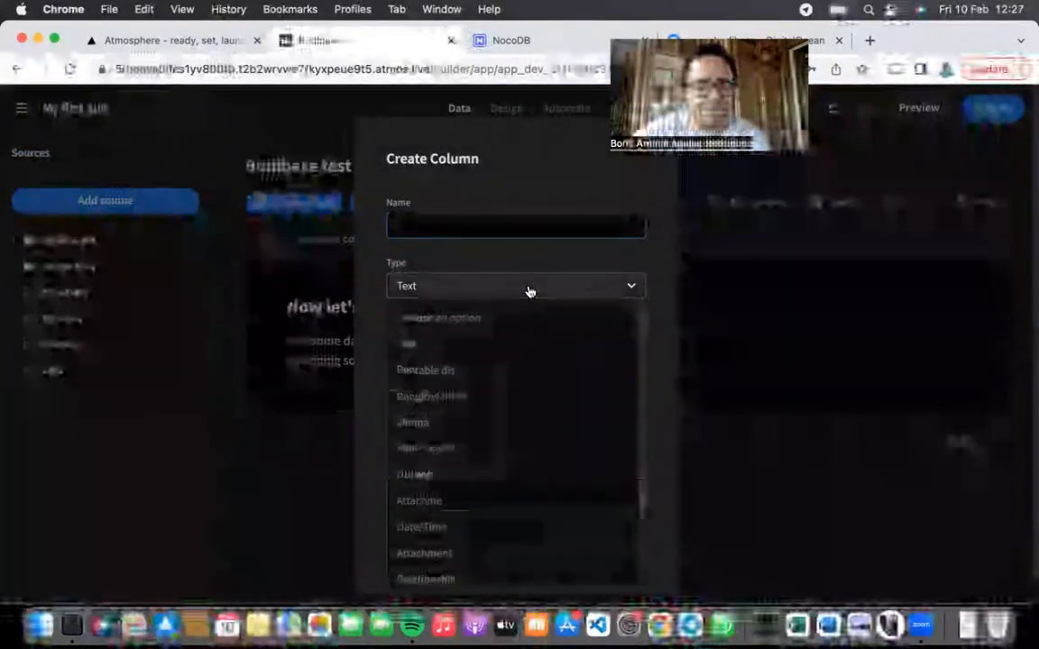
scroll(509, 442, "down", 1)
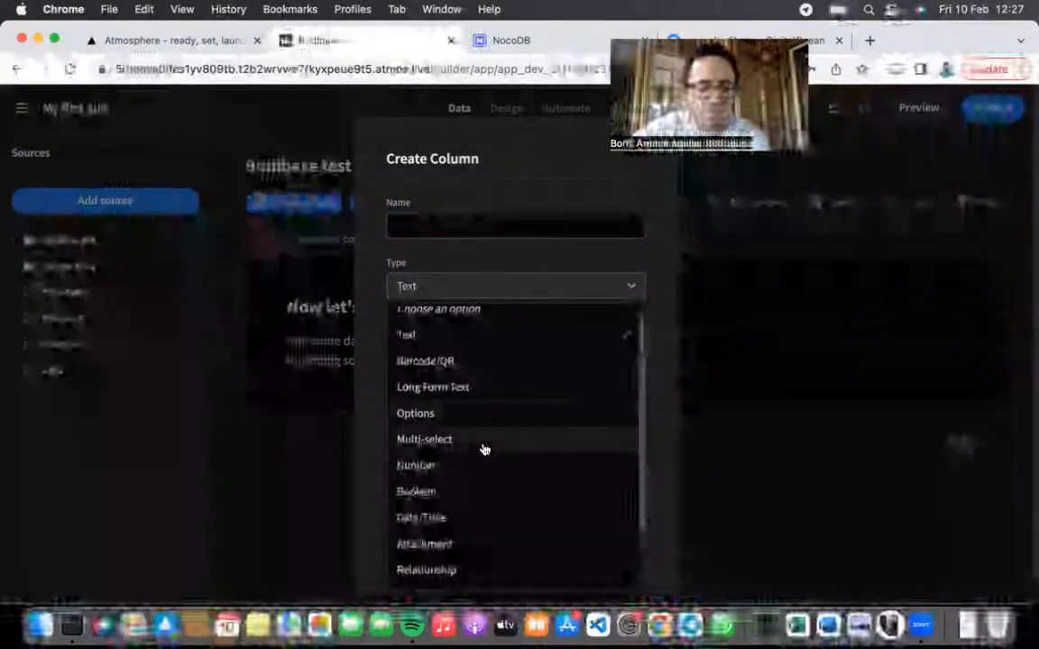
left_click(484, 449)
left_click(482, 490)
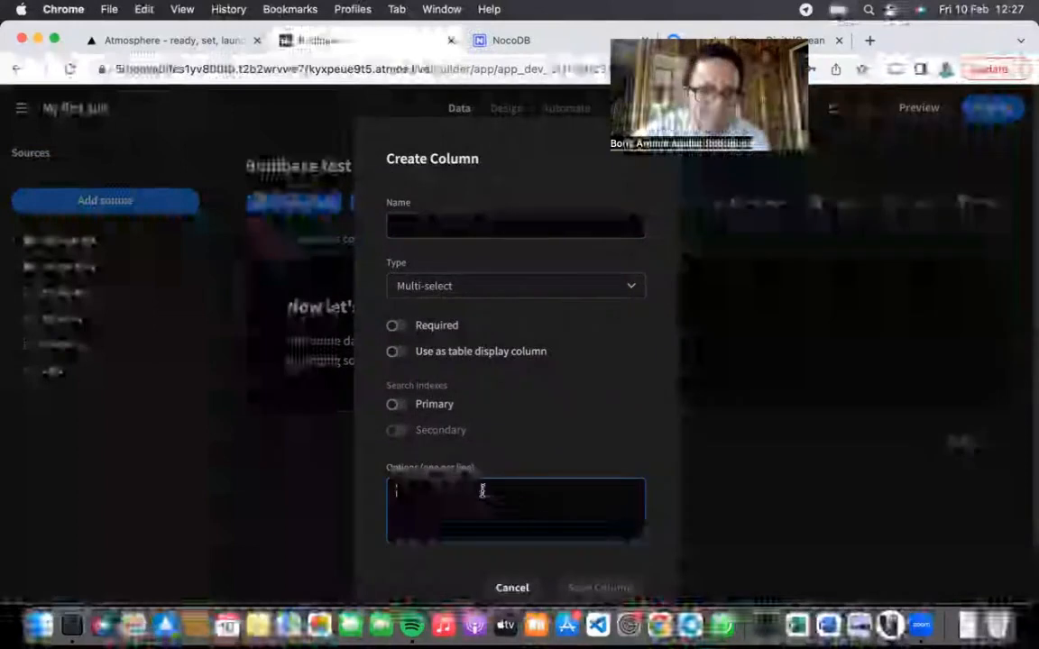
left_click(464, 223)
type("Cartoon")
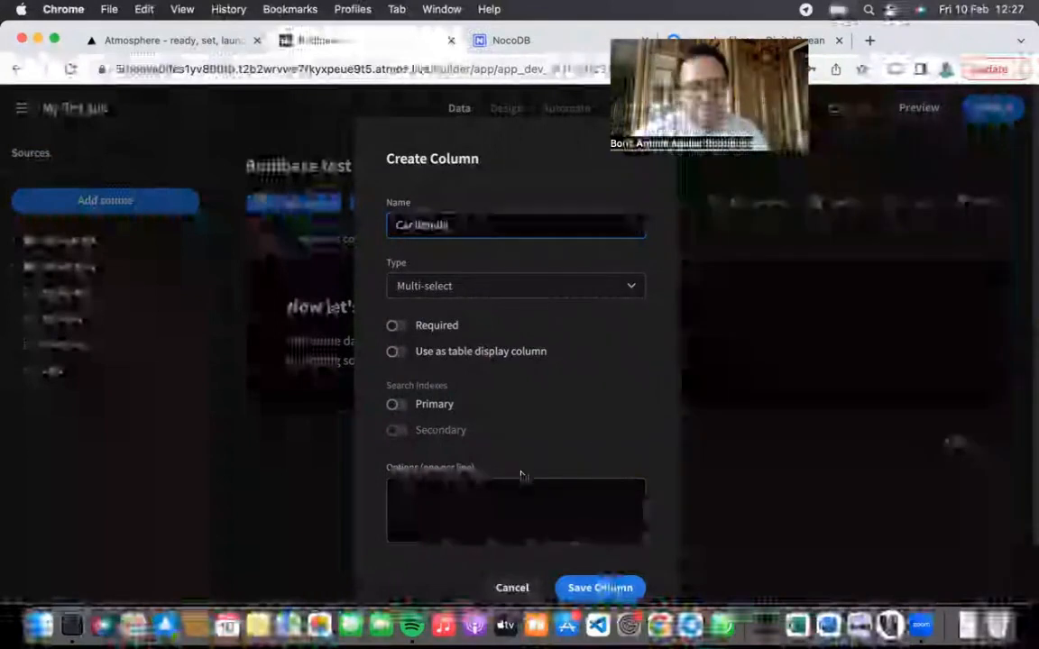
Step: Enter the options Toyota, Tesla, Mercedes, Audi and Volkswagen, and save the column
left_click(522, 498)
type("Toyota")
key("Return")
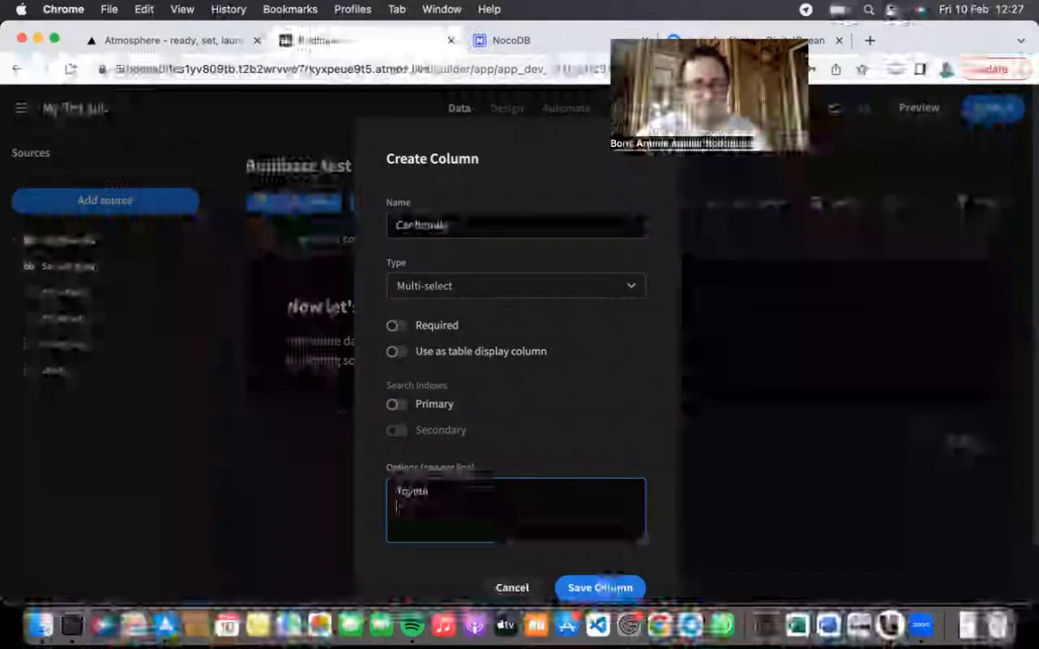
type("Tesla")
key("Return")
type("Mercedes")
key("Return")
type("Audi")
key("Return")
type("Volkswagen")
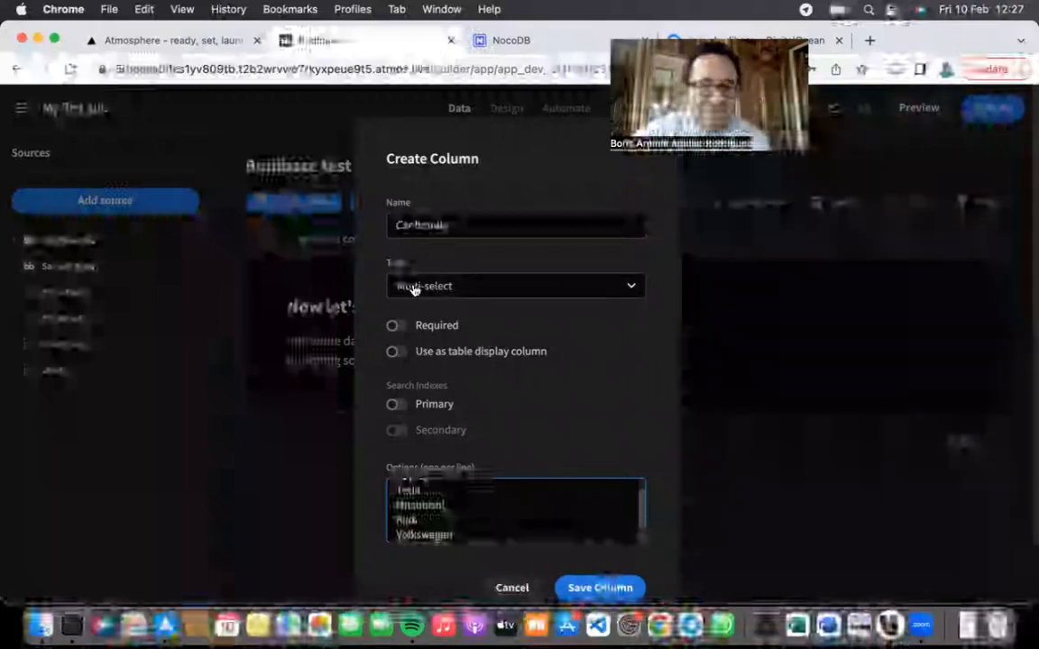
left_click(605, 587)
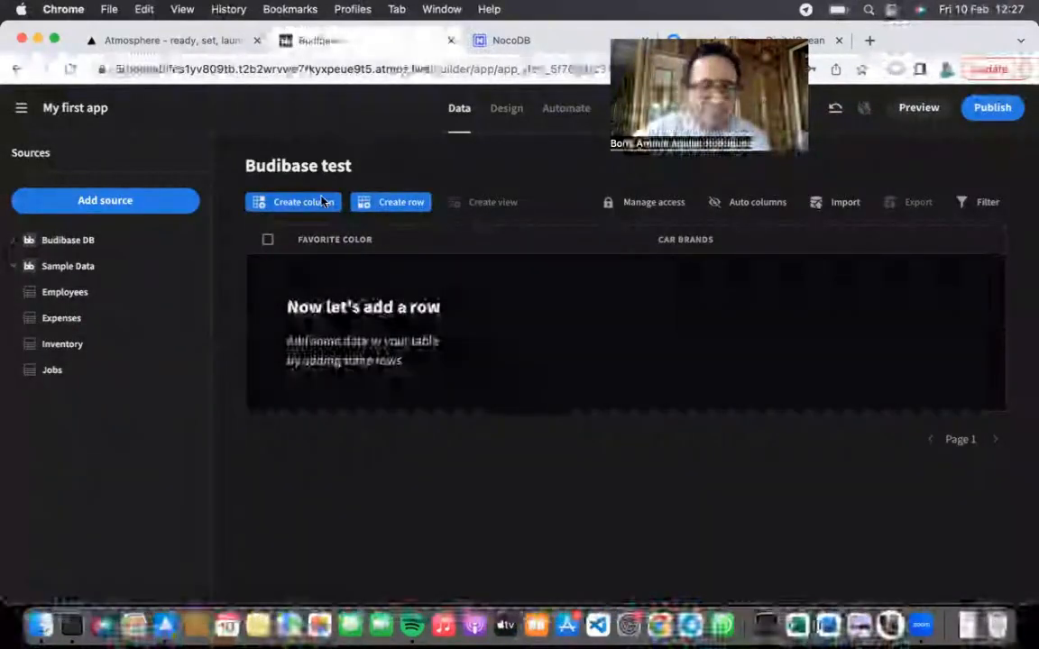
left_click(323, 201)
Step: Set a third column to the Relationship type and view which tables it can link
left_click(491, 291)
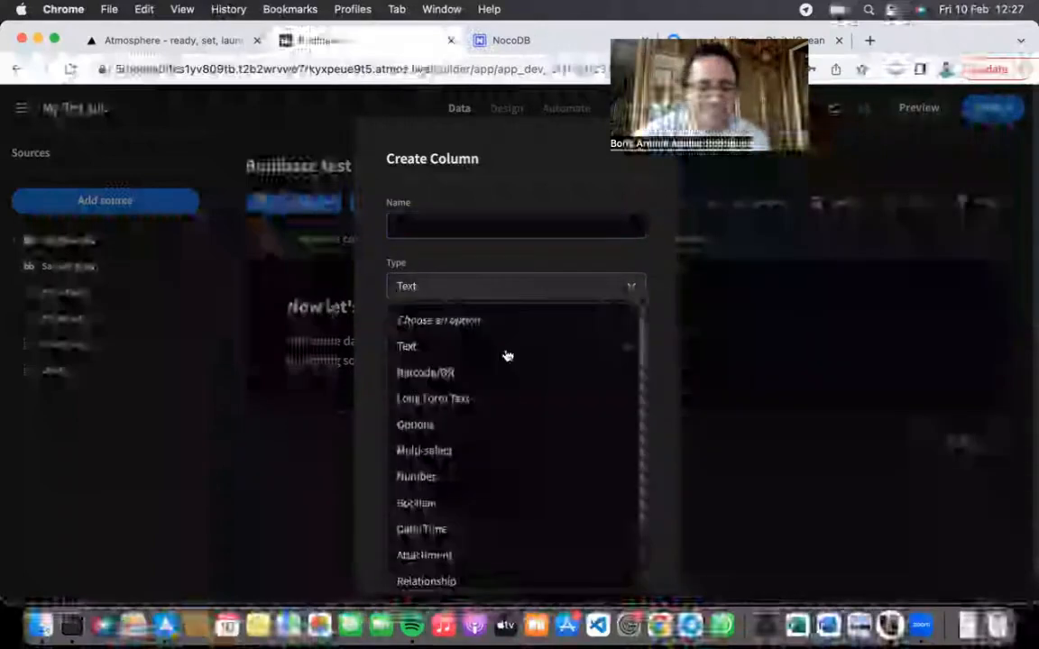
scroll(512, 422, "down", 3)
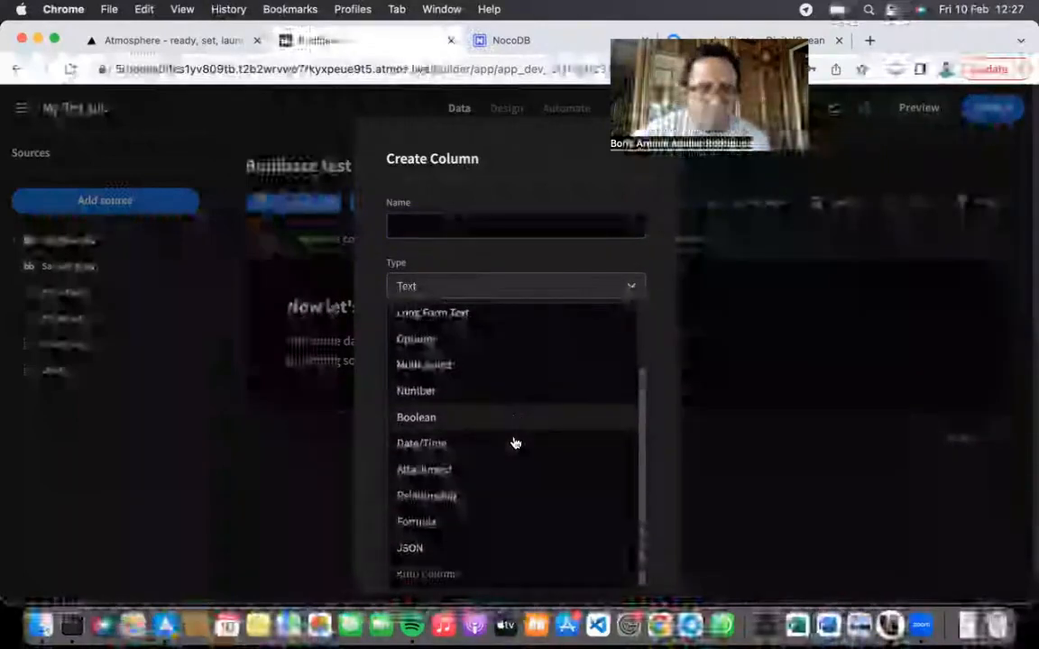
left_click(487, 498)
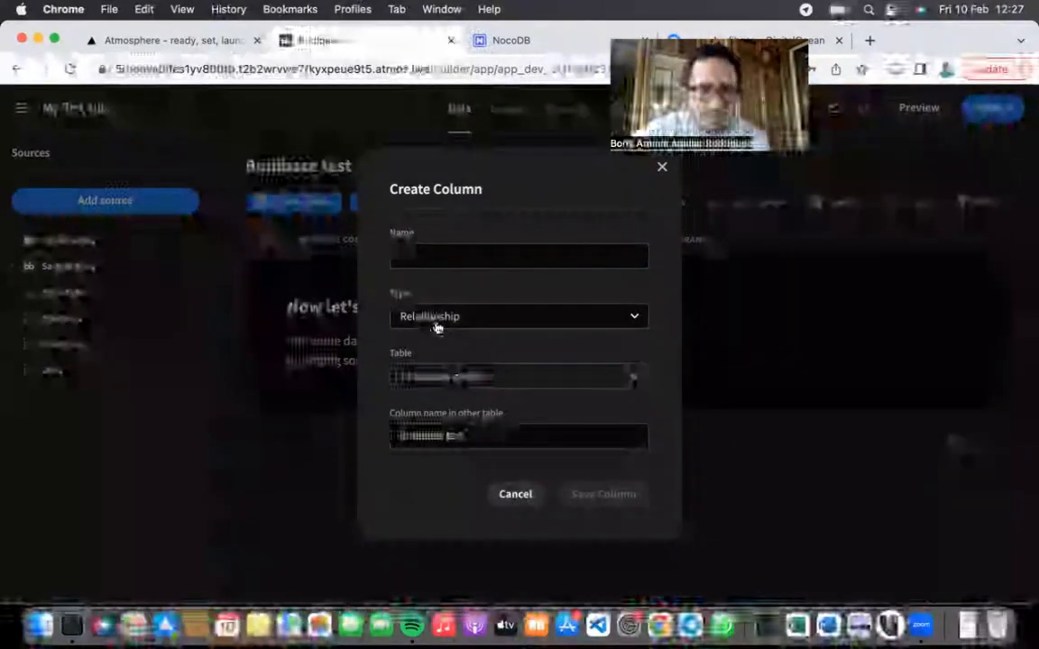
left_click(477, 380)
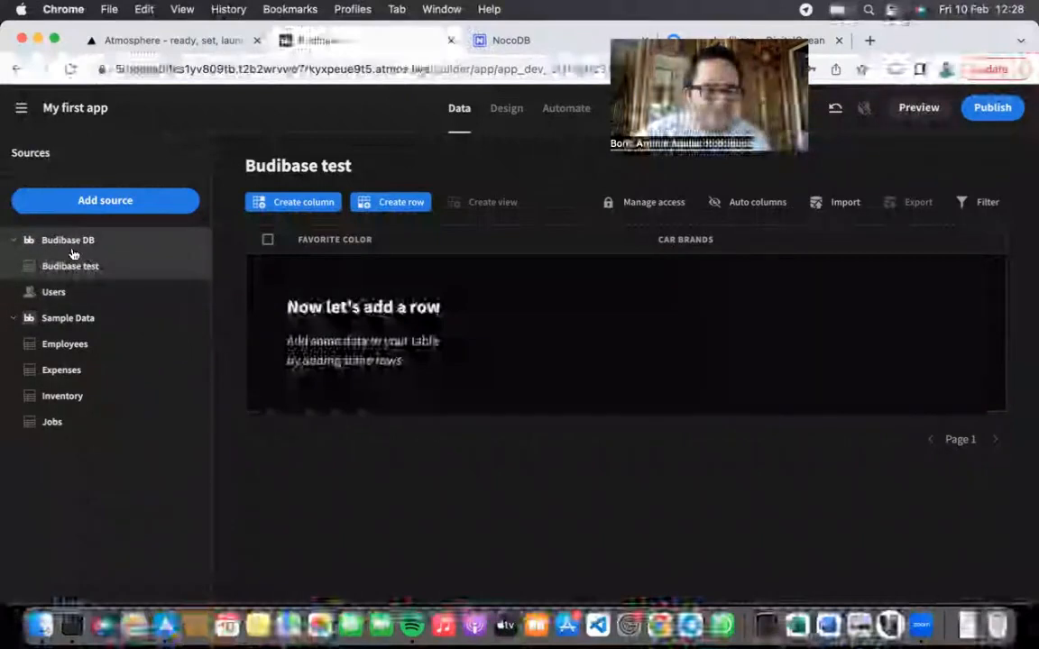
Step: Visit the Sample Data overview, abandon a new table there, and return to the Budibase test table
mouse_move(79, 267)
left_mouse_down()
mouse_move(84, 311)
mouse_move(89, 271)
left_mouse_up()
left_click(193, 271)
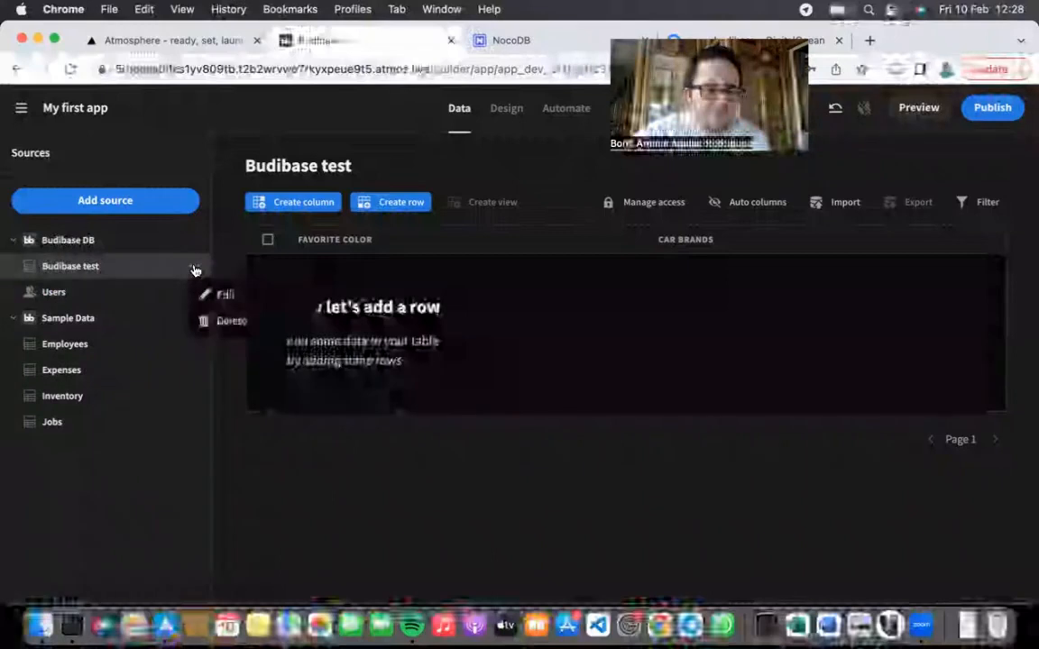
left_click(90, 323)
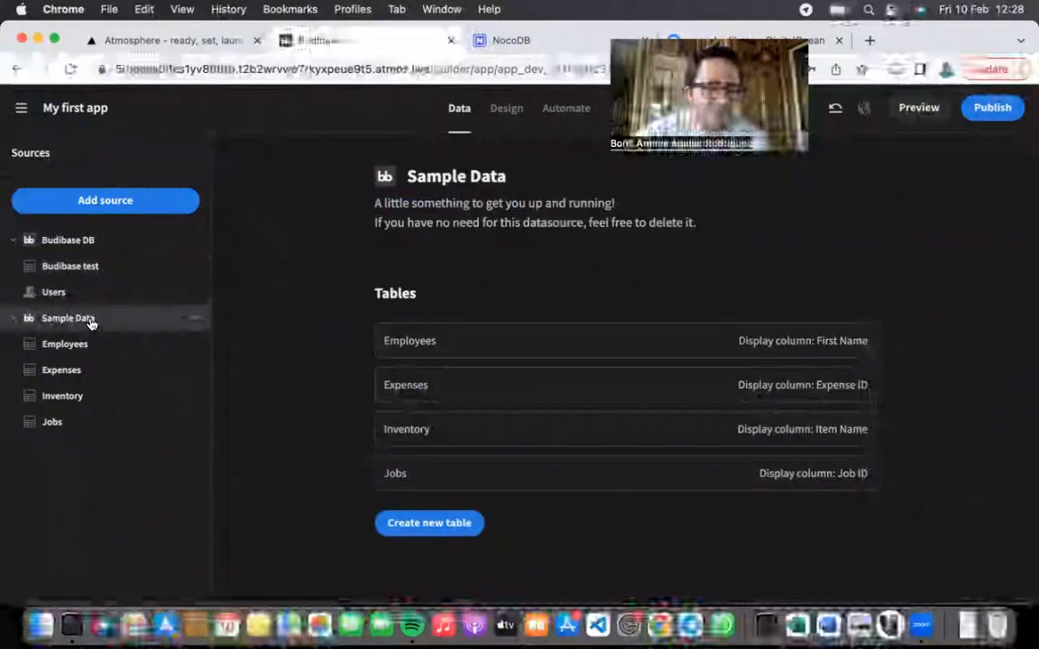
left_click(442, 524)
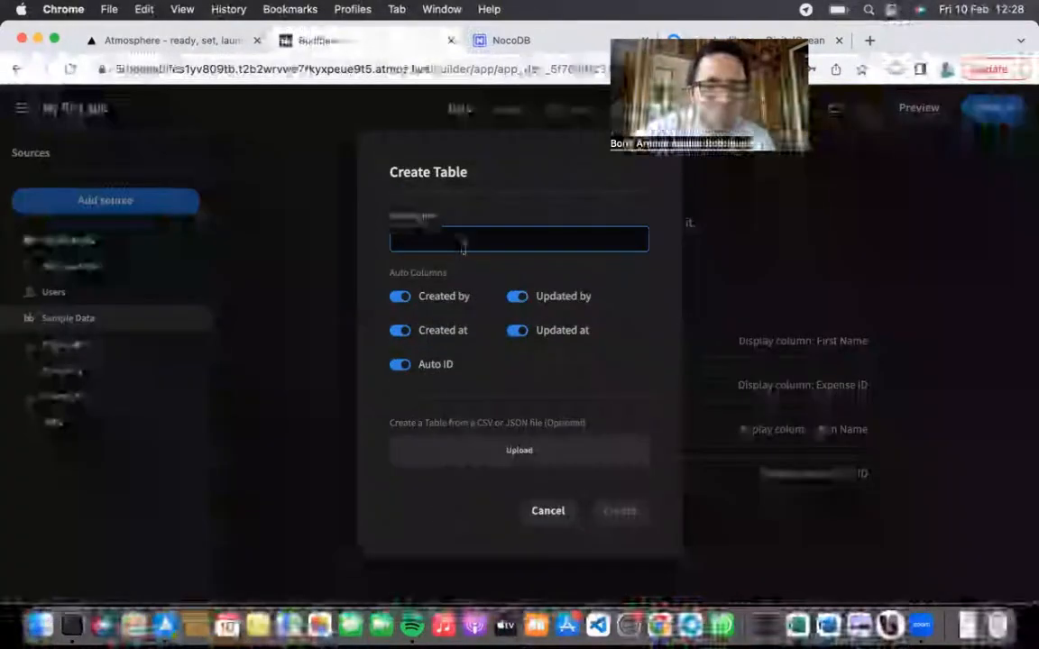
left_click(547, 511)
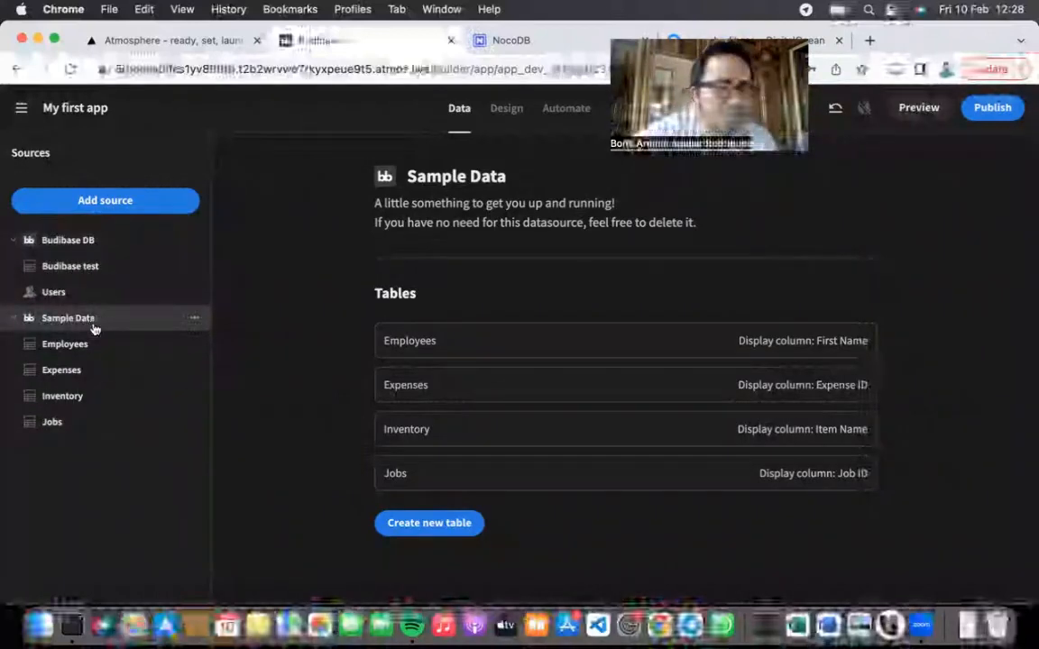
left_click(88, 267)
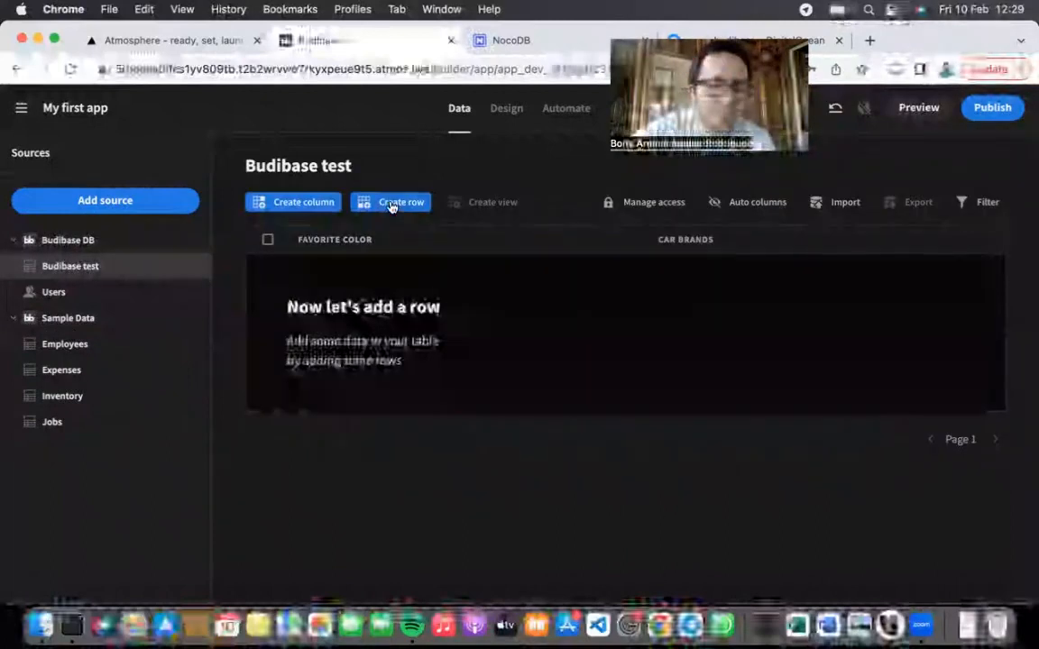
Step: Create a Relationship column 'Selected user' linking to Users, one user to many test rows
left_click(295, 201)
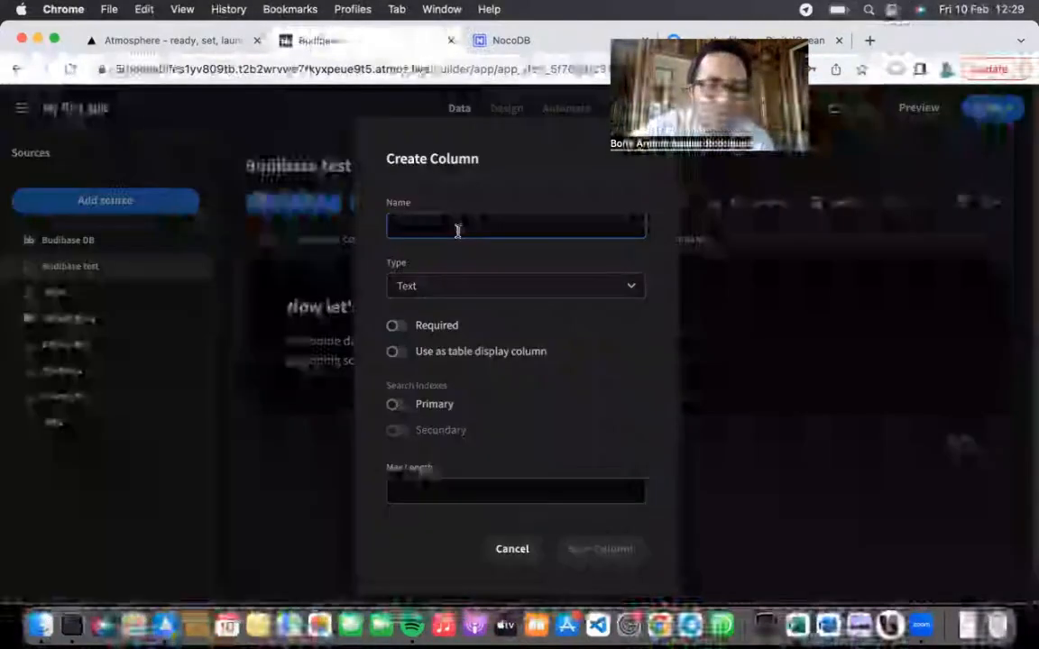
left_click(491, 284)
scroll(507, 404, "down", 2)
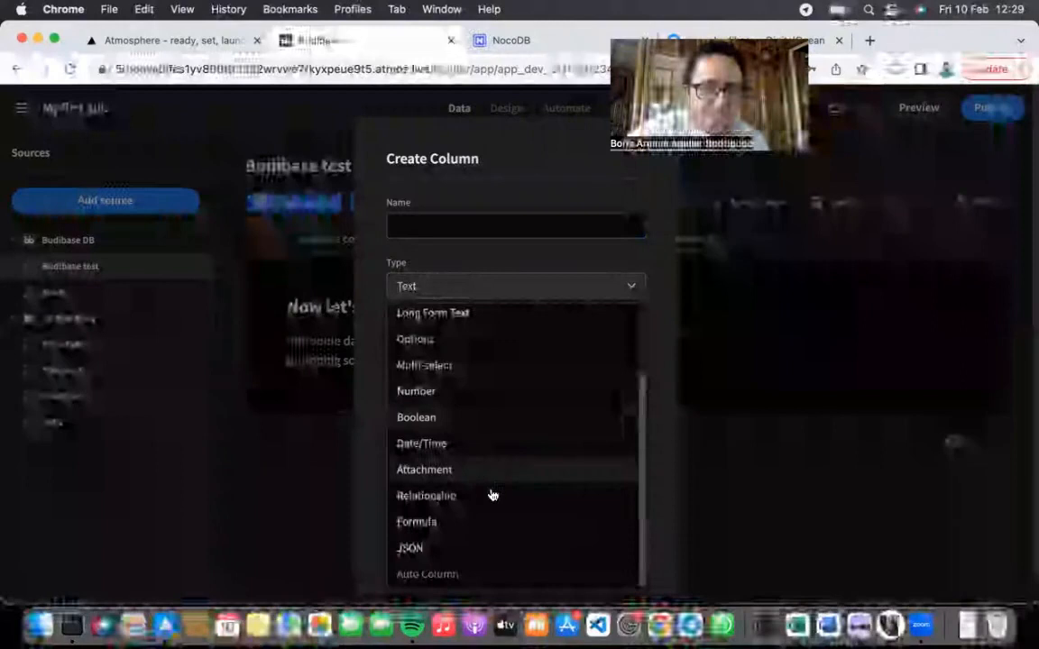
left_click(490, 494)
left_click(485, 386)
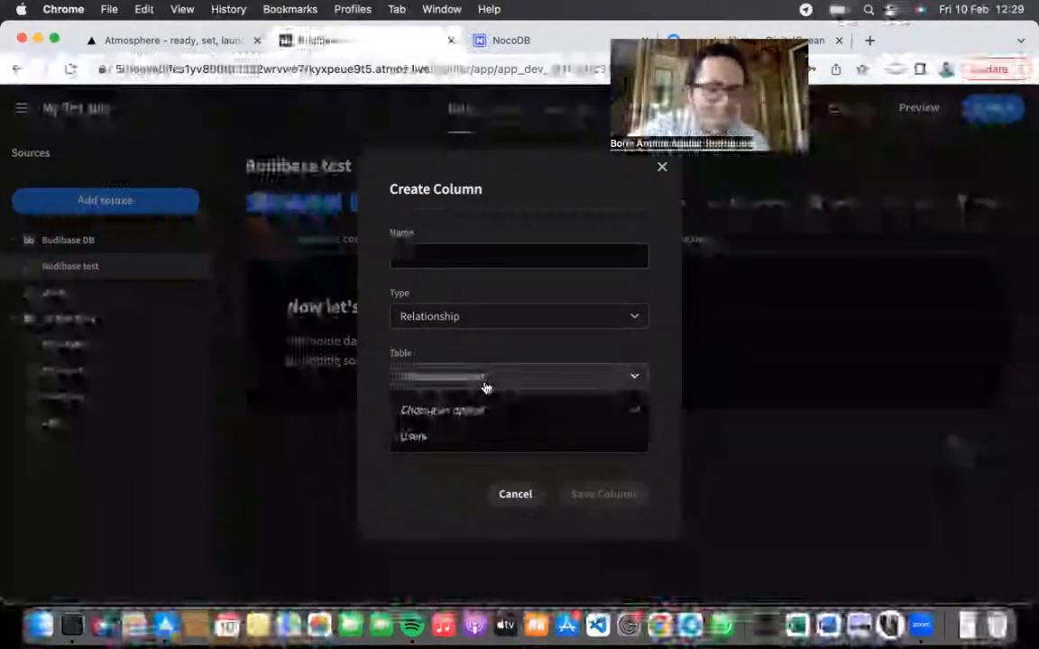
left_click(470, 438)
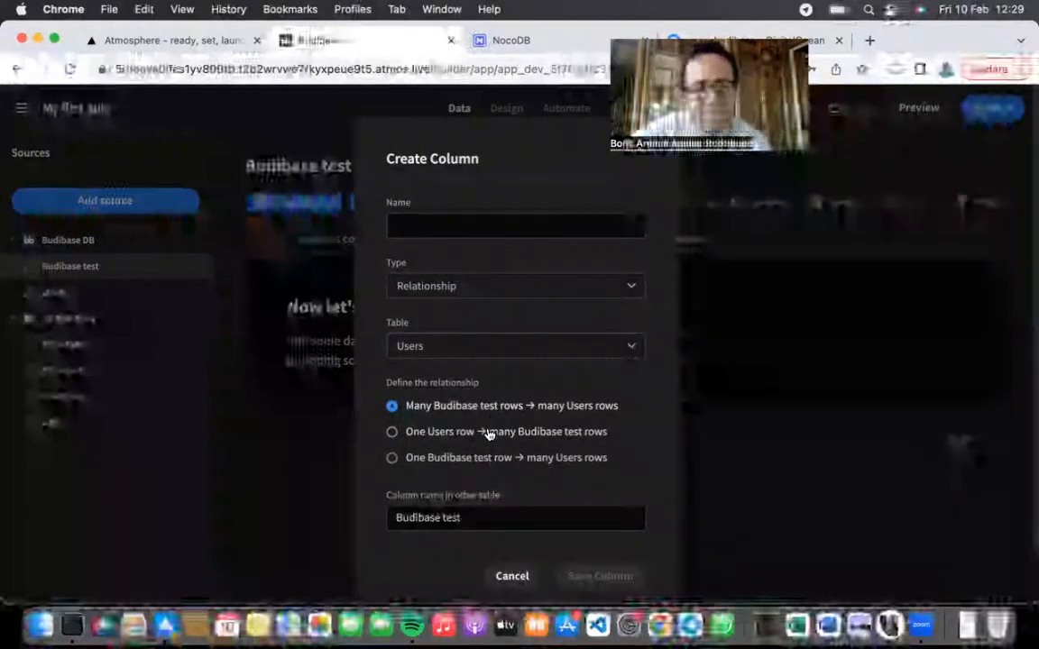
left_click(486, 437)
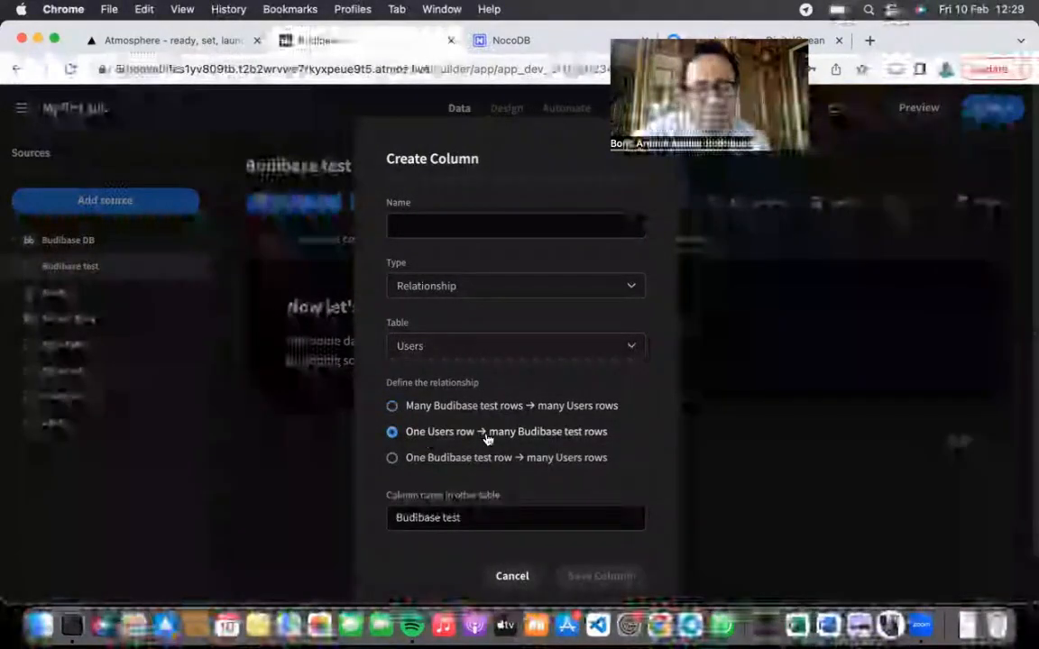
left_click(459, 227)
type("Submitted b")
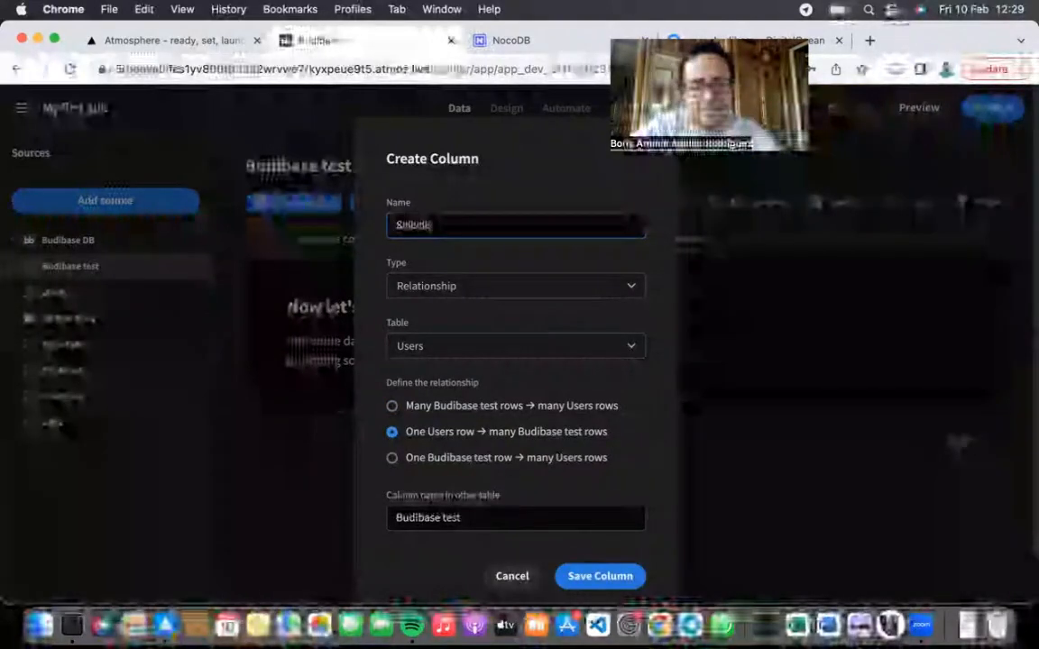
key("BackSpace")
key("BackSpace")
key("BackSpace")
type("user")
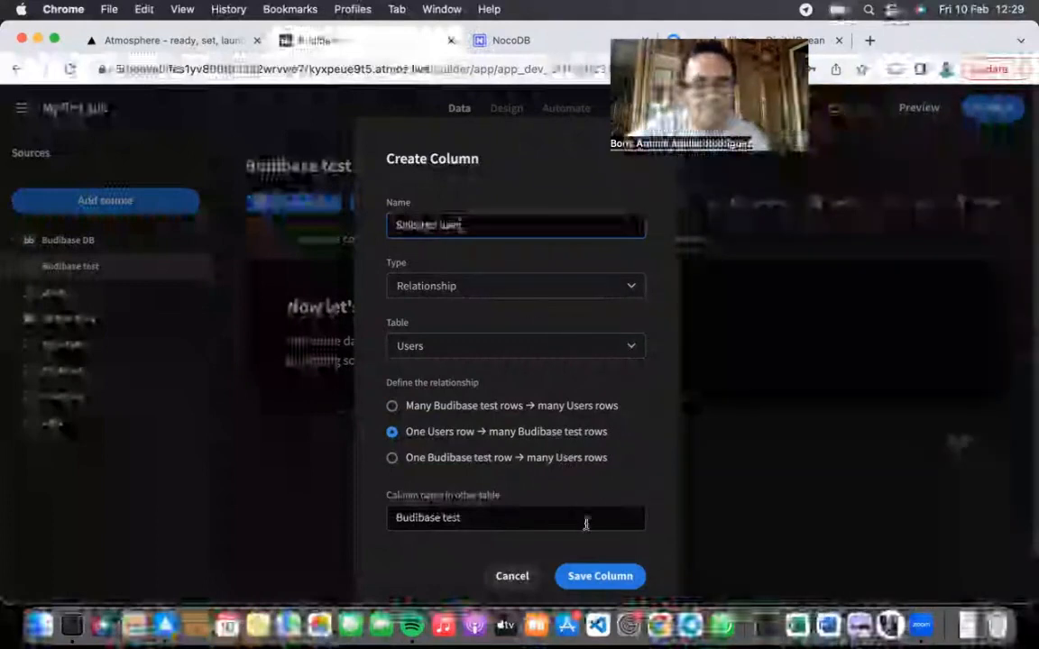
left_click(592, 575)
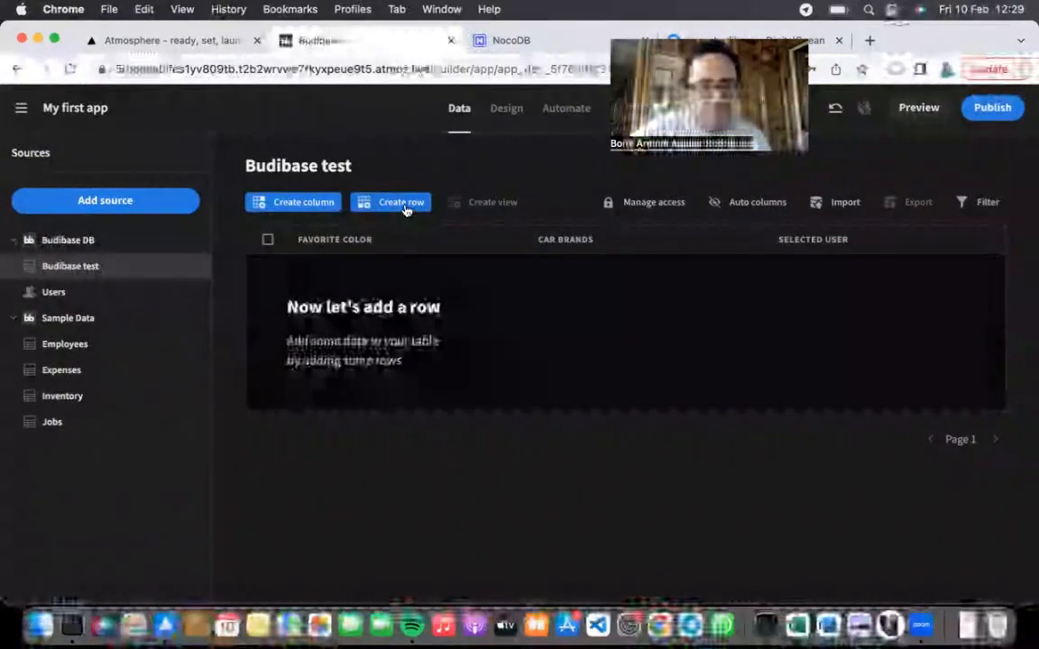
Step: Fill a new row with favorite color Blue, car brands Toyota, Mitsubishi, Volkswagen, and a user
left_click(403, 204)
left_click(473, 286)
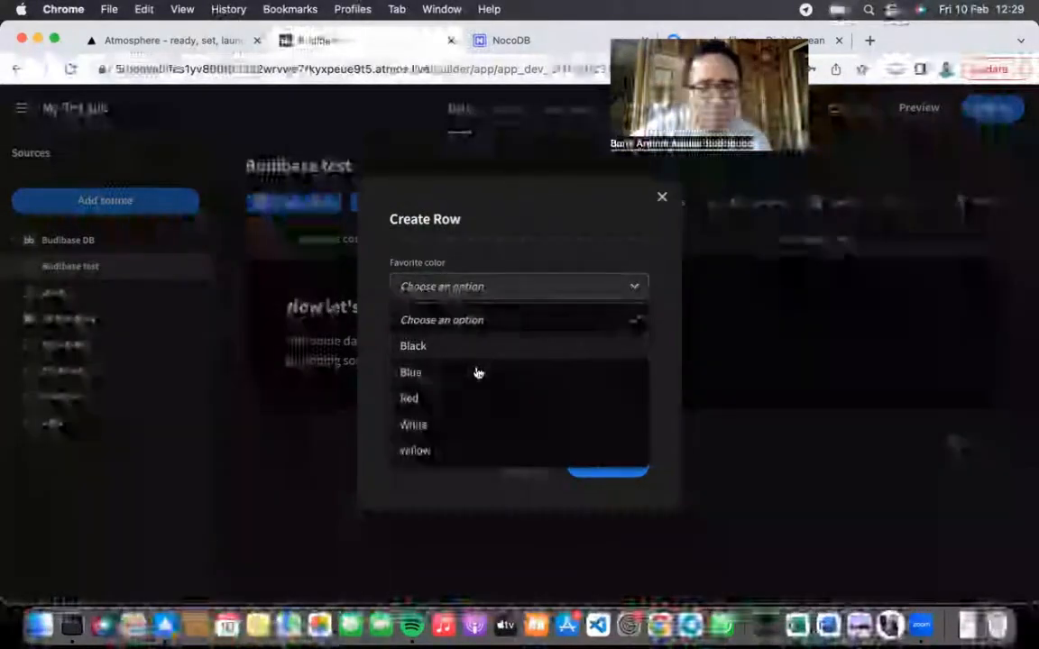
left_click(471, 375)
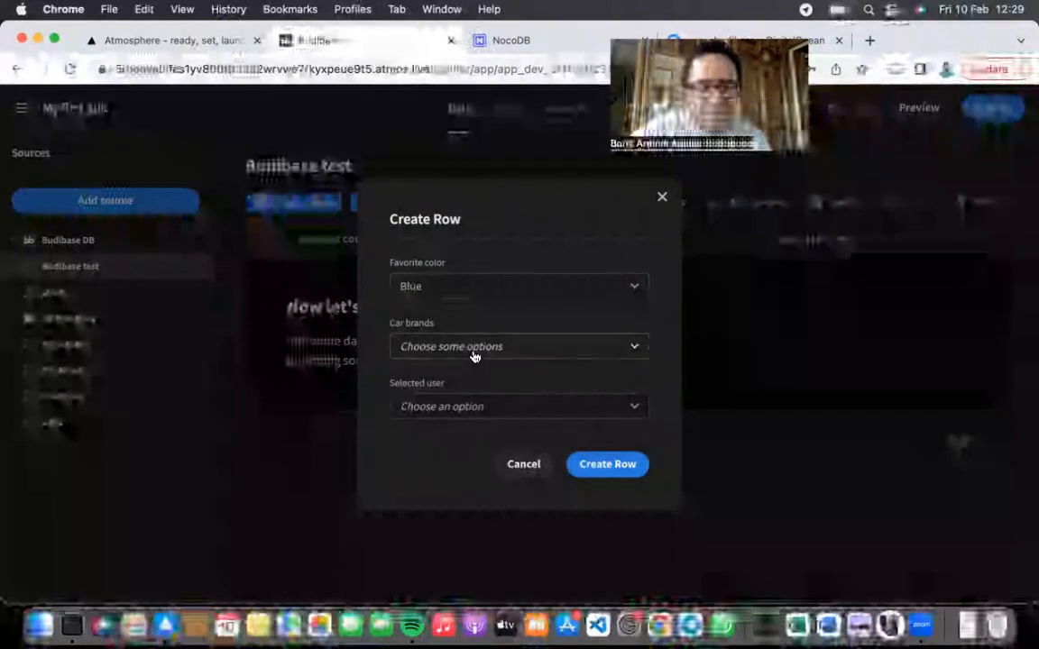
left_click(474, 356)
left_click(474, 383)
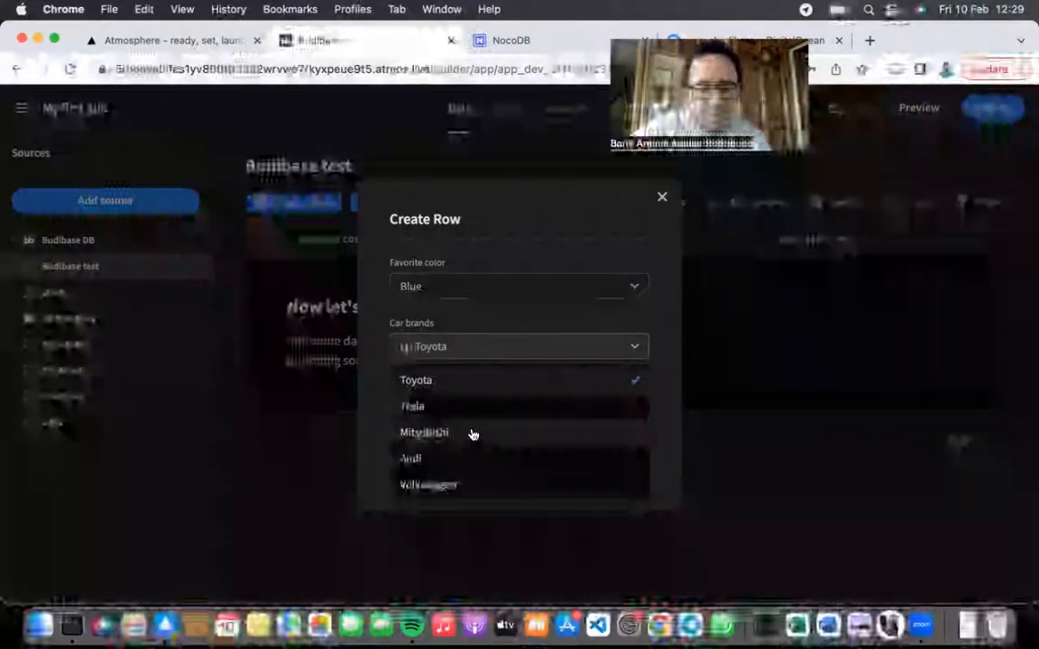
left_click(472, 433)
left_click(466, 484)
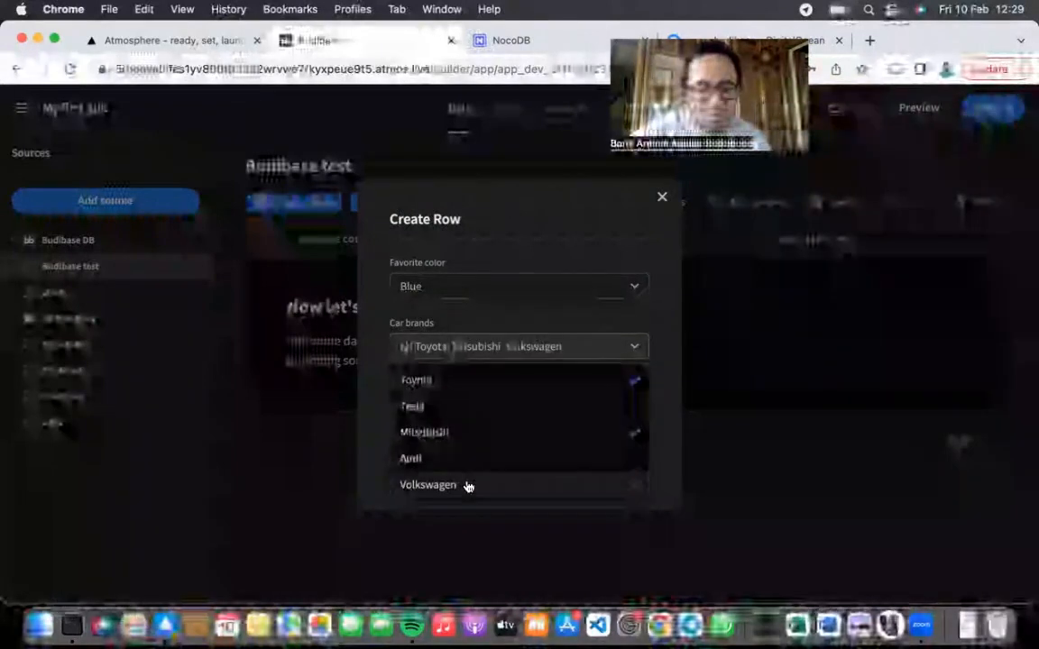
left_click(379, 424)
left_click(472, 410)
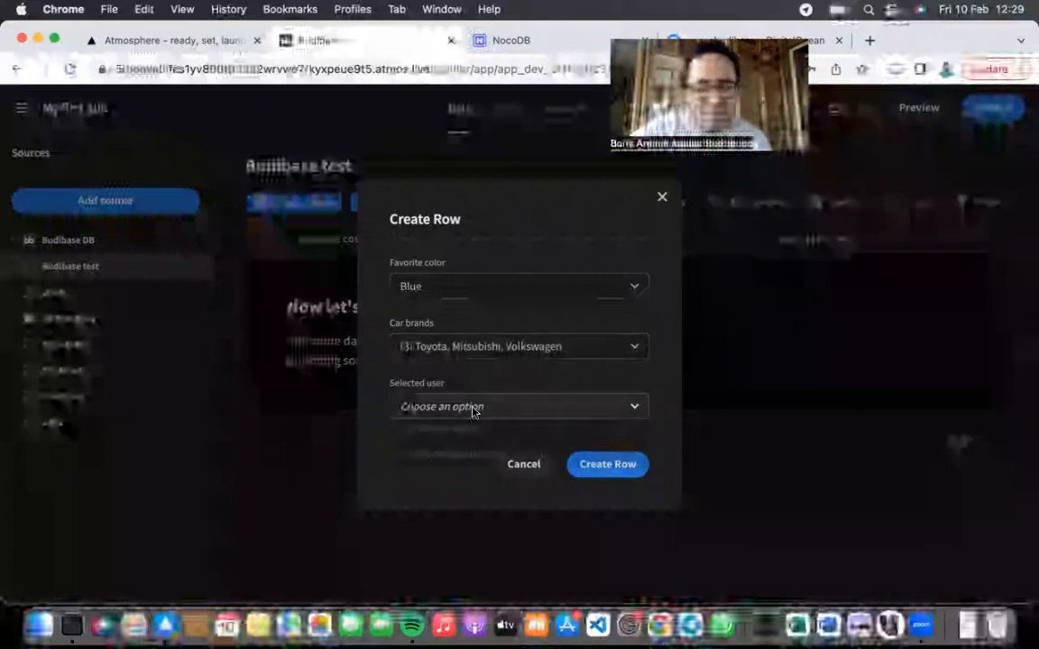
left_click(474, 472)
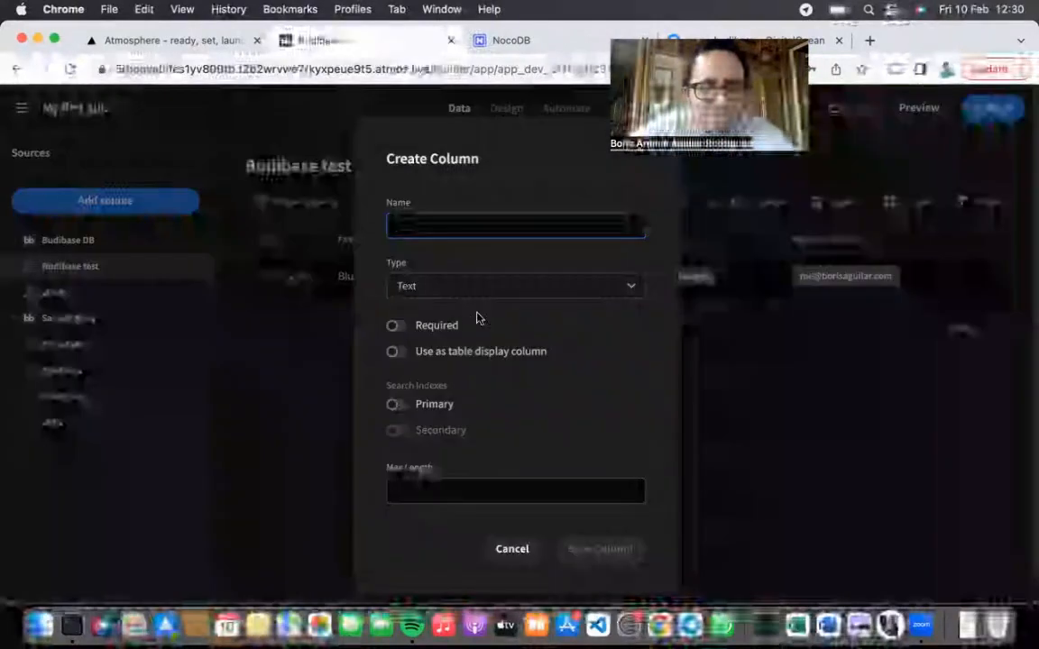
Step: Set the new column's type to Formula, keeping the formula type on Dynamic
left_click(491, 293)
scroll(515, 450, "down", 2)
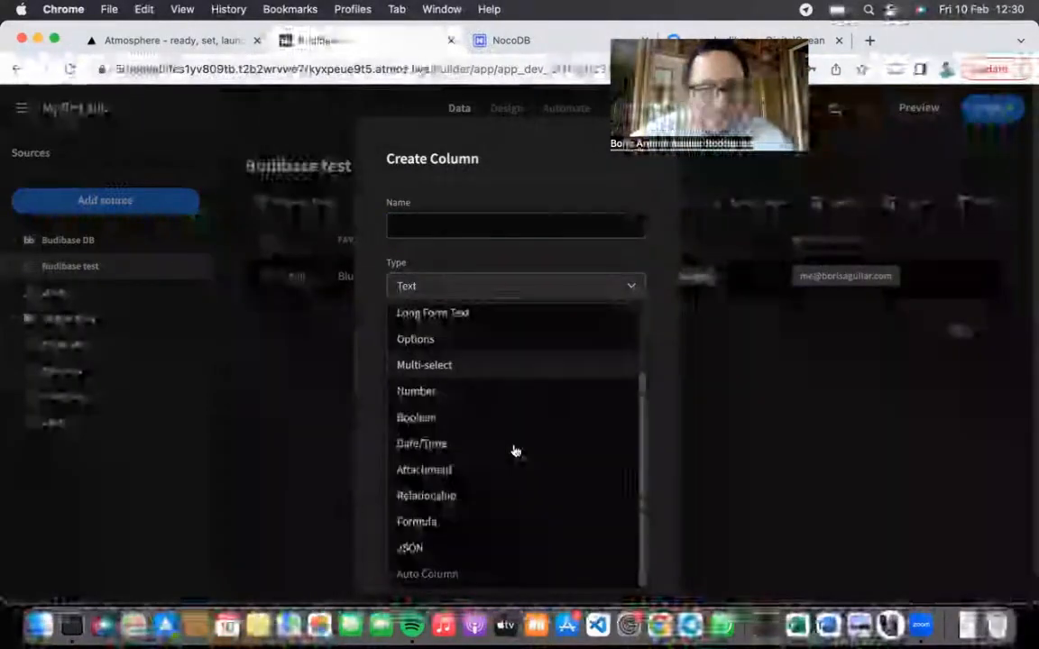
left_click(473, 521)
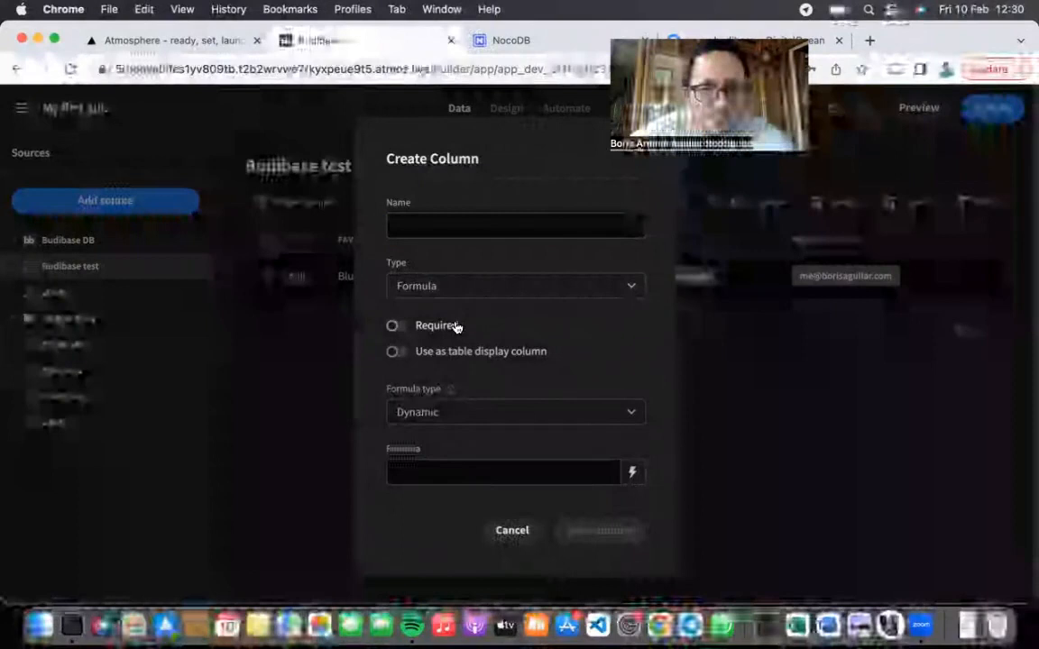
left_click(467, 421)
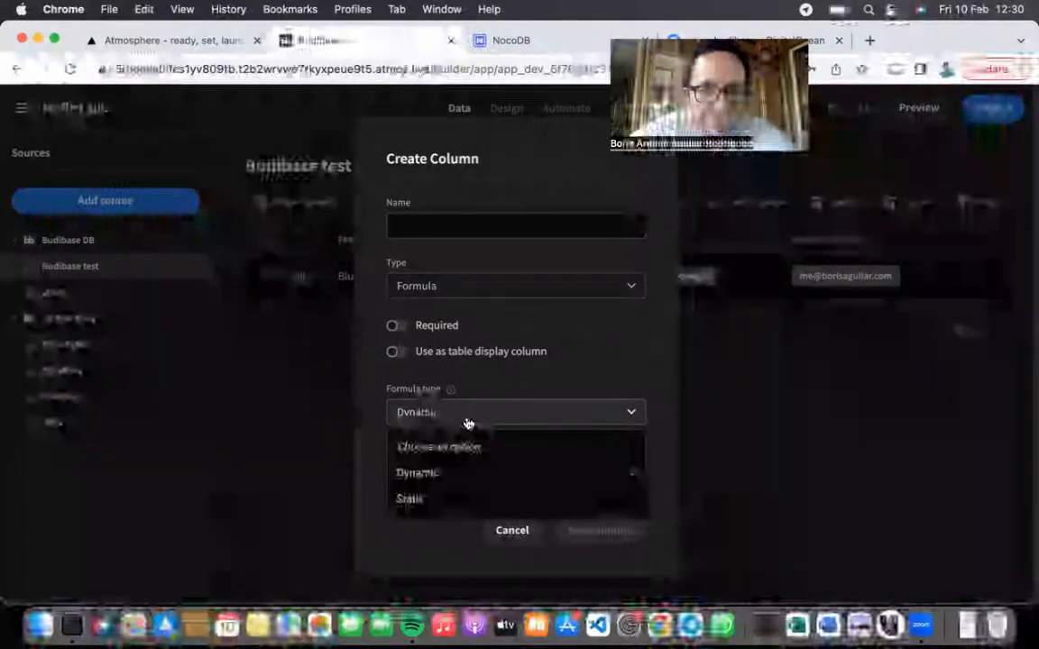
left_click(467, 421)
mouse_move(448, 394)
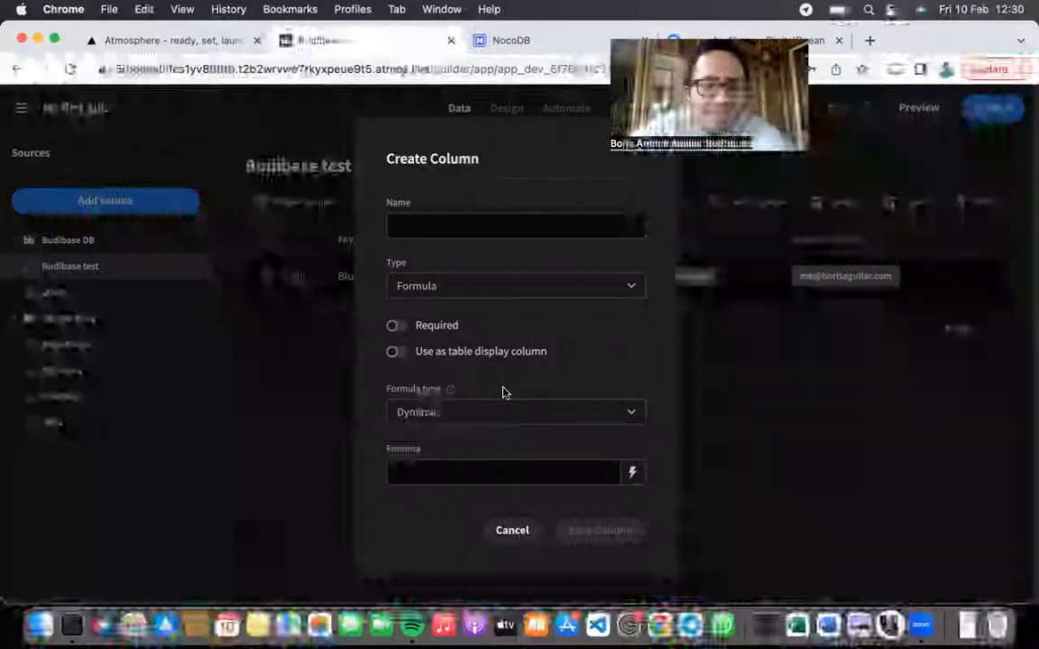
Step: Open the formula editor and peek at JavaScript mode before returning to Handlebars
left_click(630, 475)
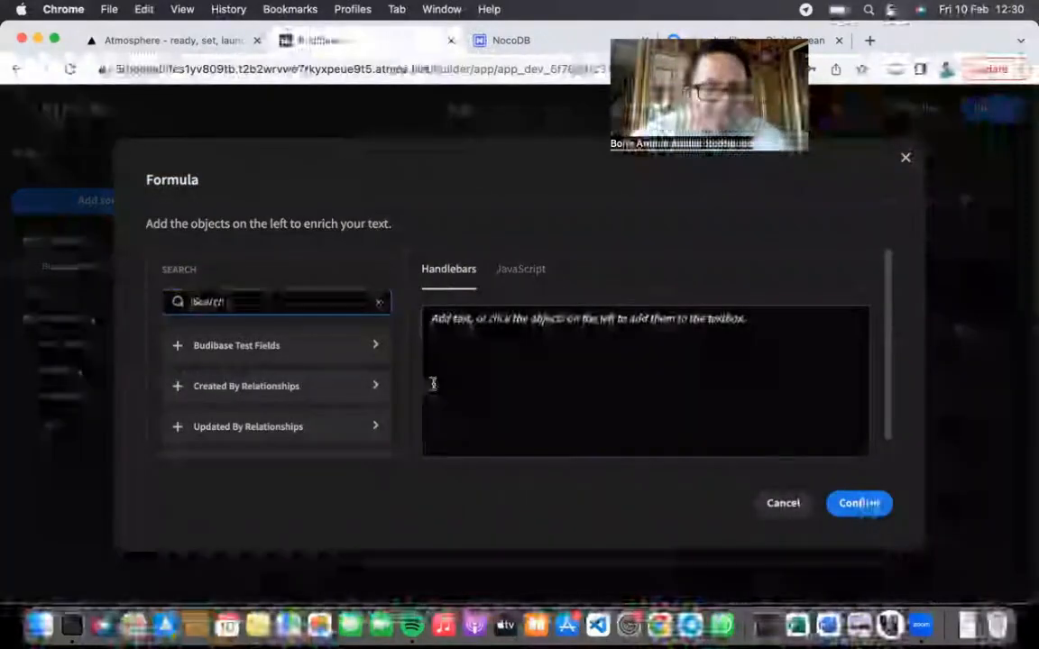
scroll(352, 365, "down", 2)
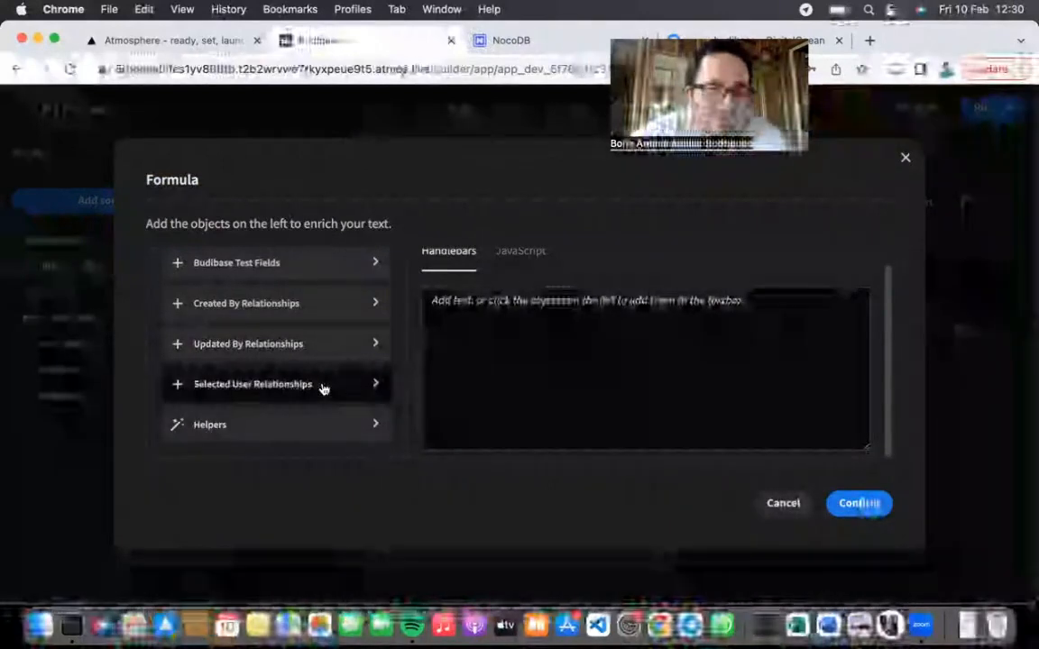
scroll(320, 360, "up", 1)
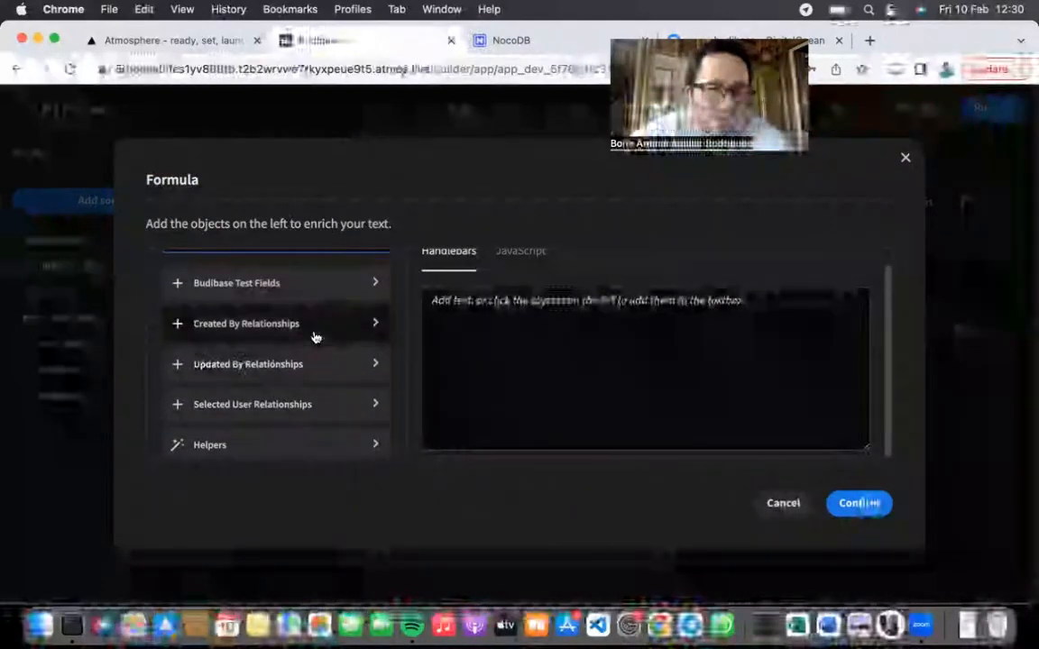
scroll(316, 336, "up", 2)
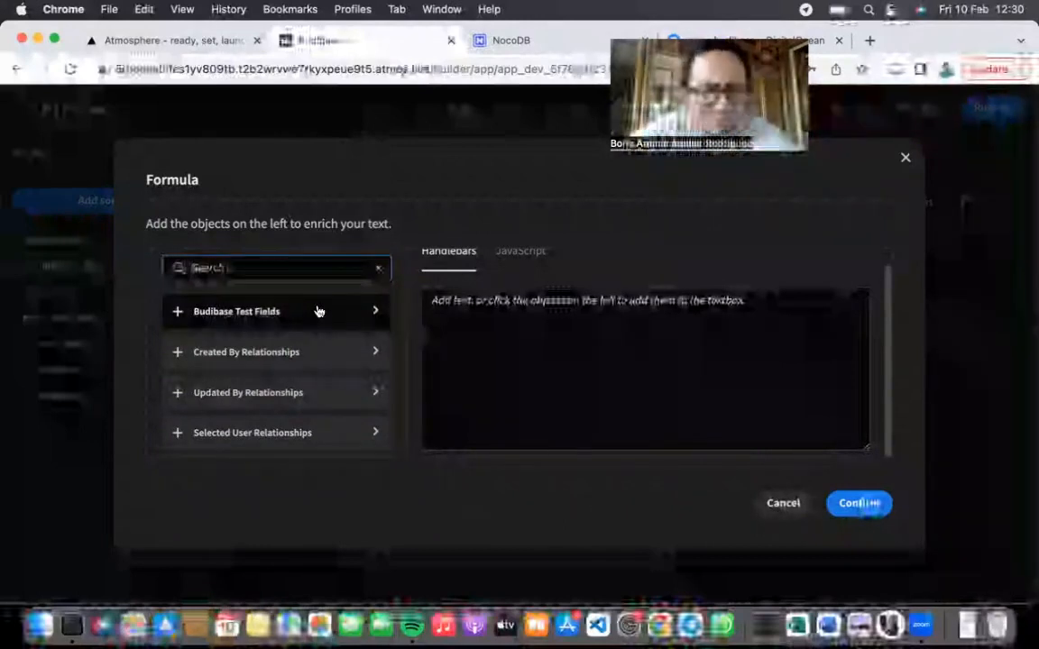
scroll(317, 311, "up", 1)
scroll(512, 273, "up", 1)
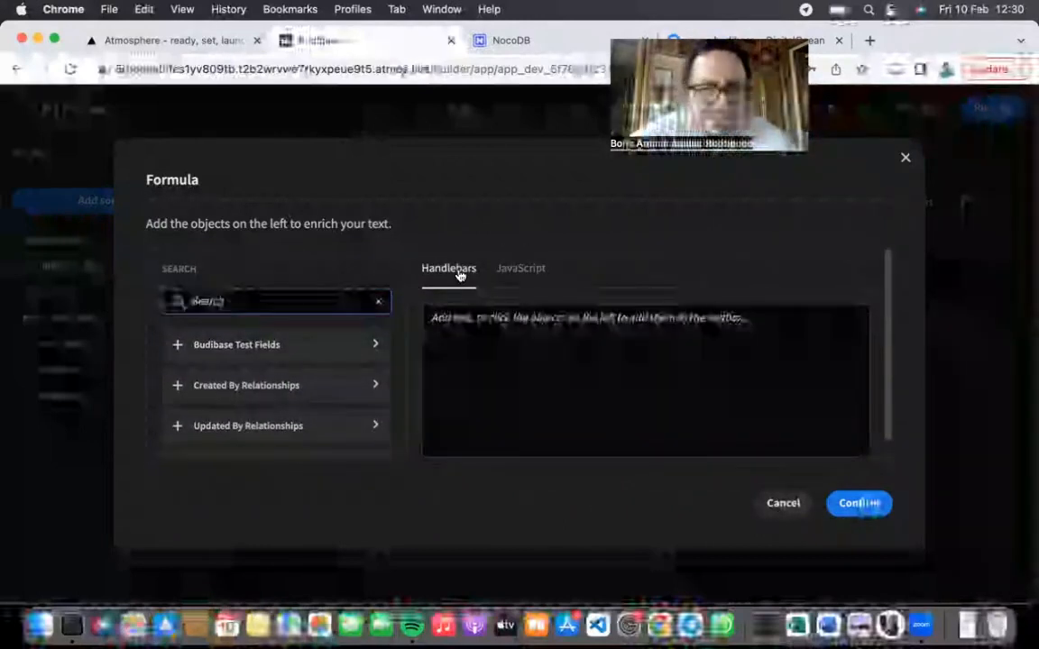
left_click(519, 276)
left_click(447, 271)
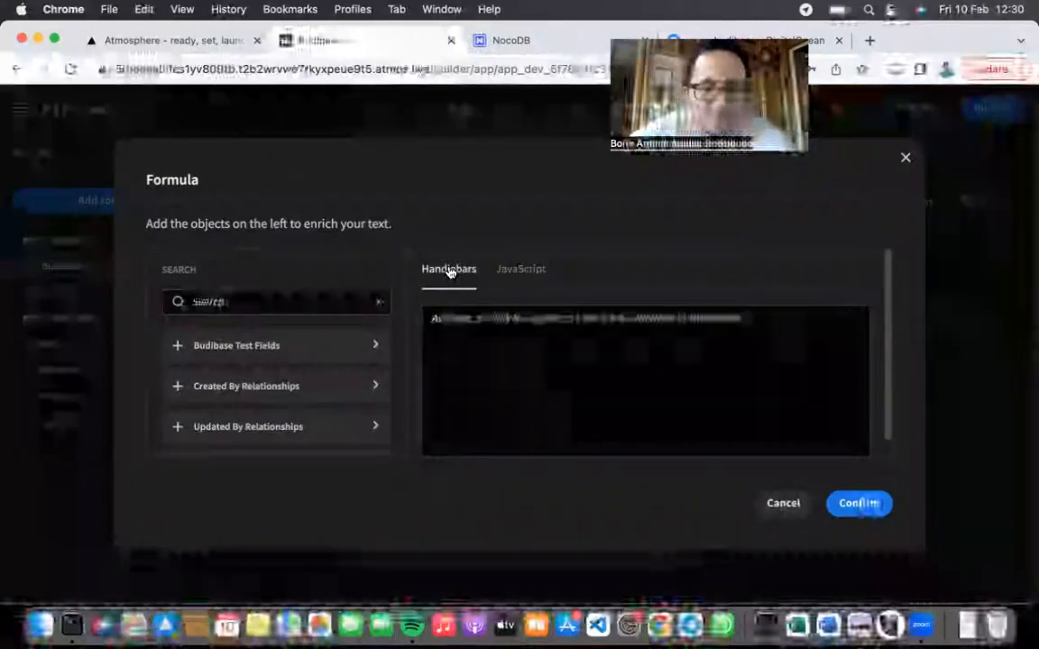
Step: Insert the Budibase test table's Car Brands field as the formula and confirm it
scroll(304, 345, "down", 2)
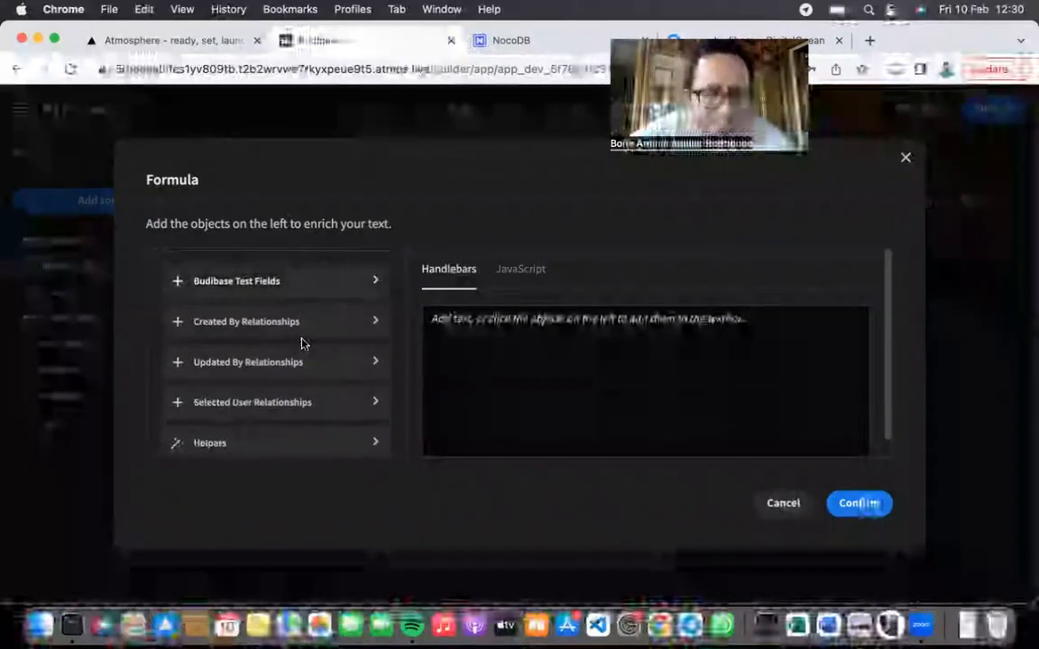
left_click(300, 287)
scroll(301, 298, "down", 1)
scroll(271, 384, "down", 4)
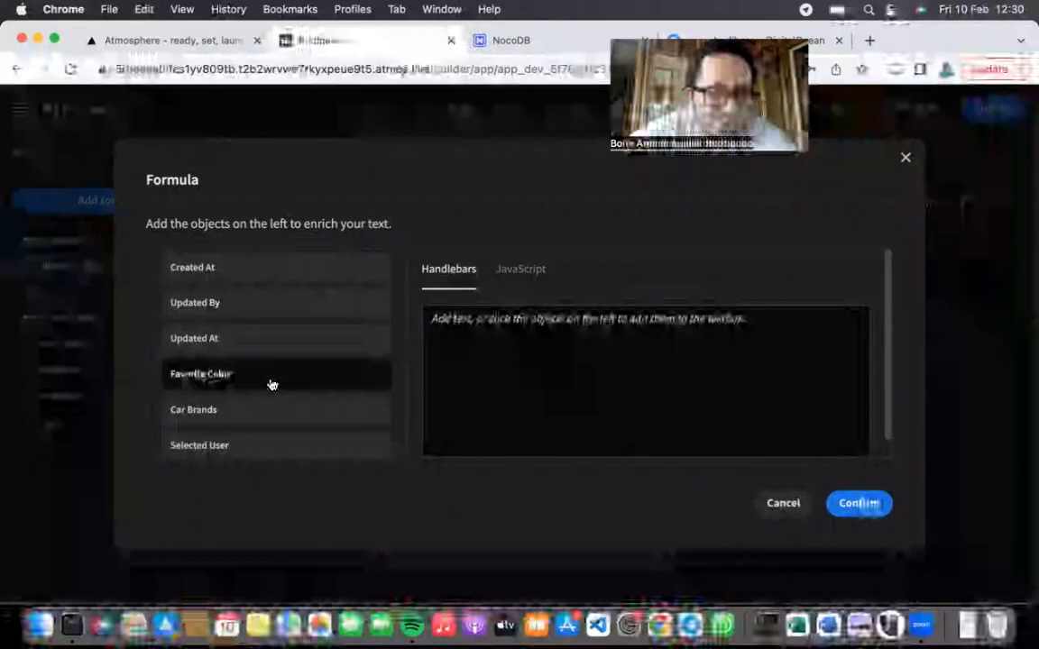
scroll(270, 384, "up", 5)
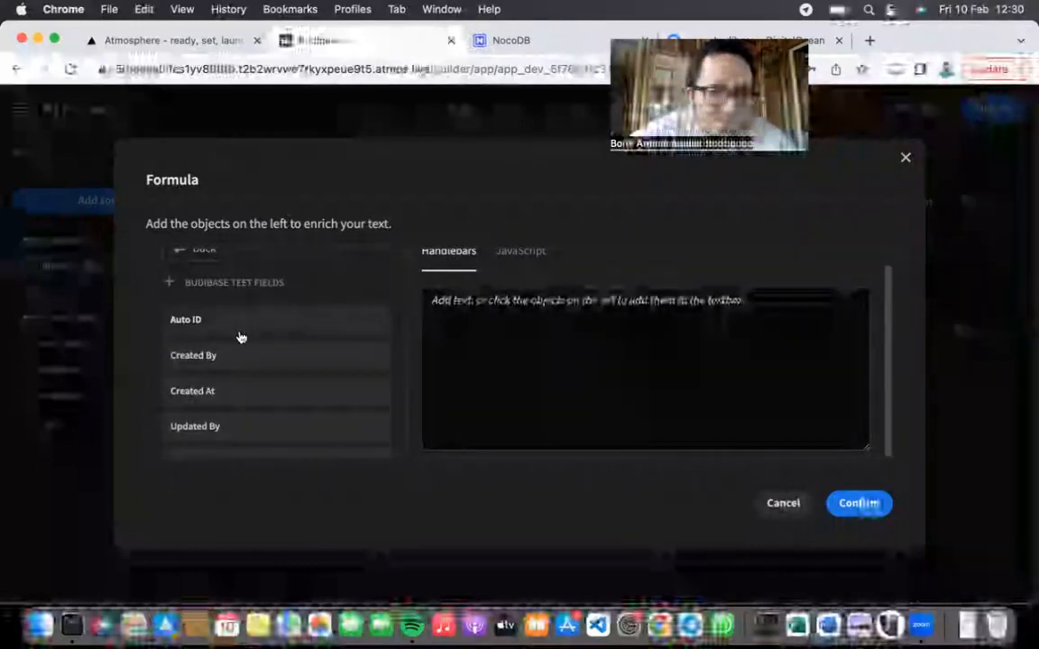
scroll(241, 338, "down", 4)
left_click(211, 391)
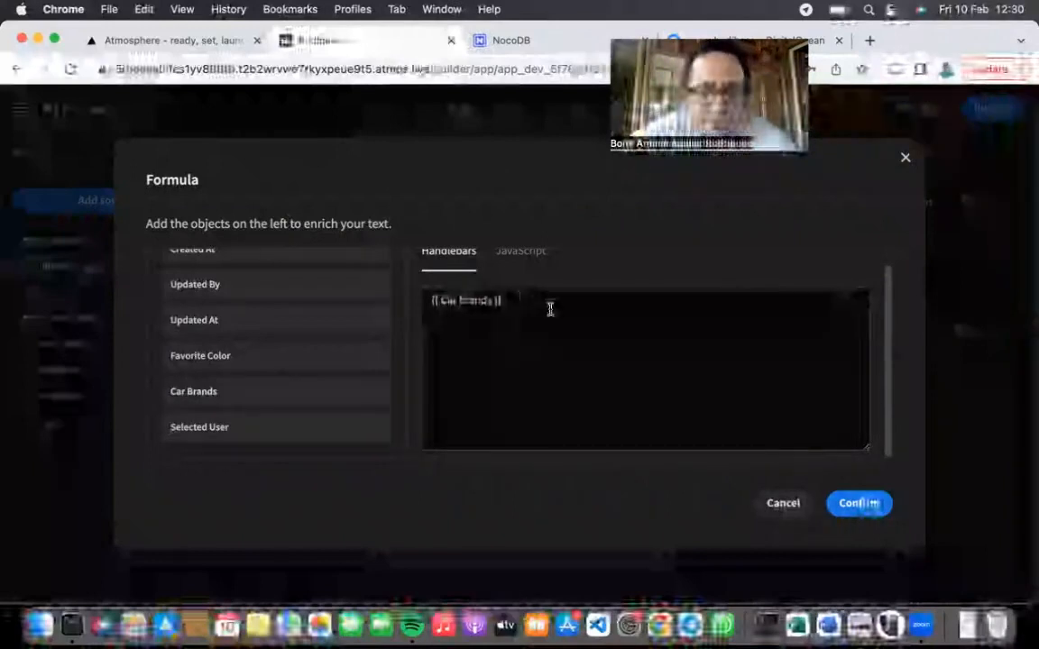
scroll(322, 344, "up", 4)
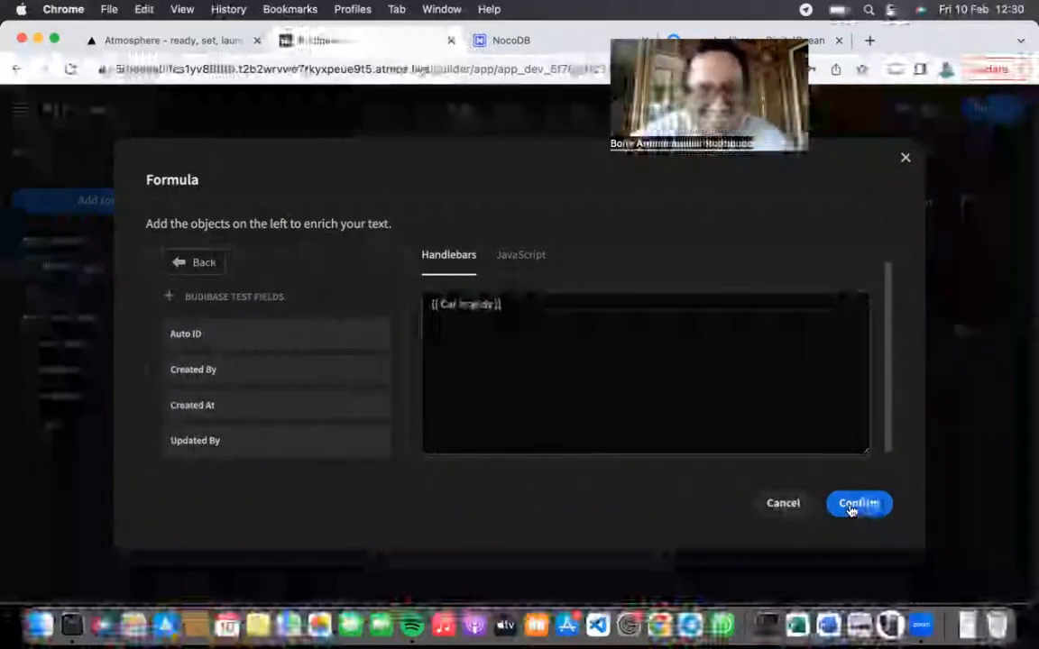
left_click(855, 505)
Step: Name the formula column 'Formula test' and save it
left_click(466, 229)
type("Func")
type("ula bra")
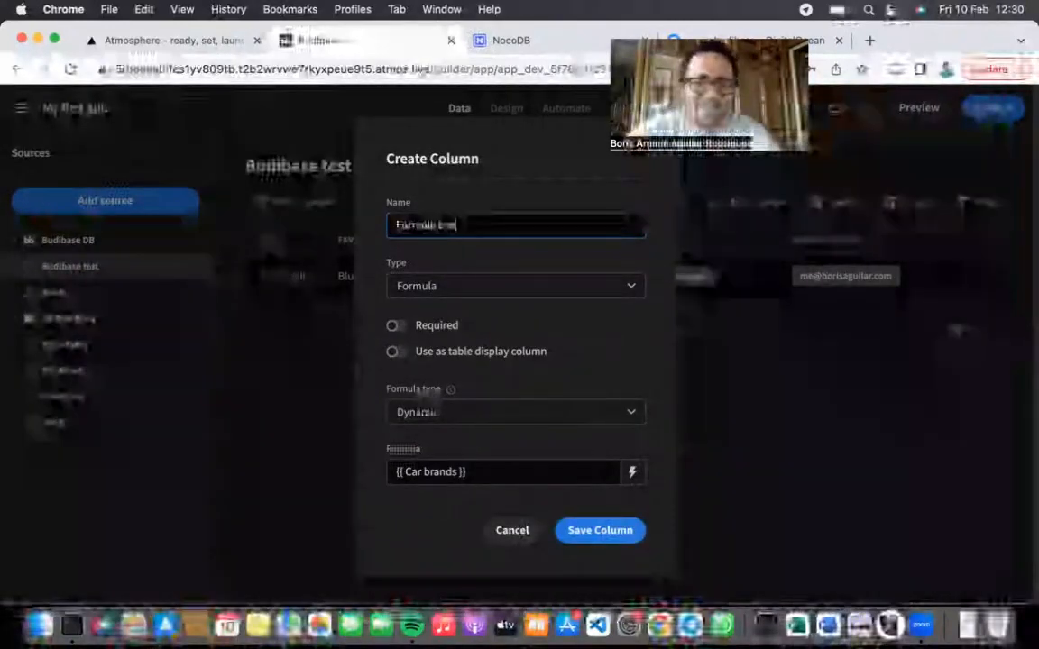
left_click(610, 533)
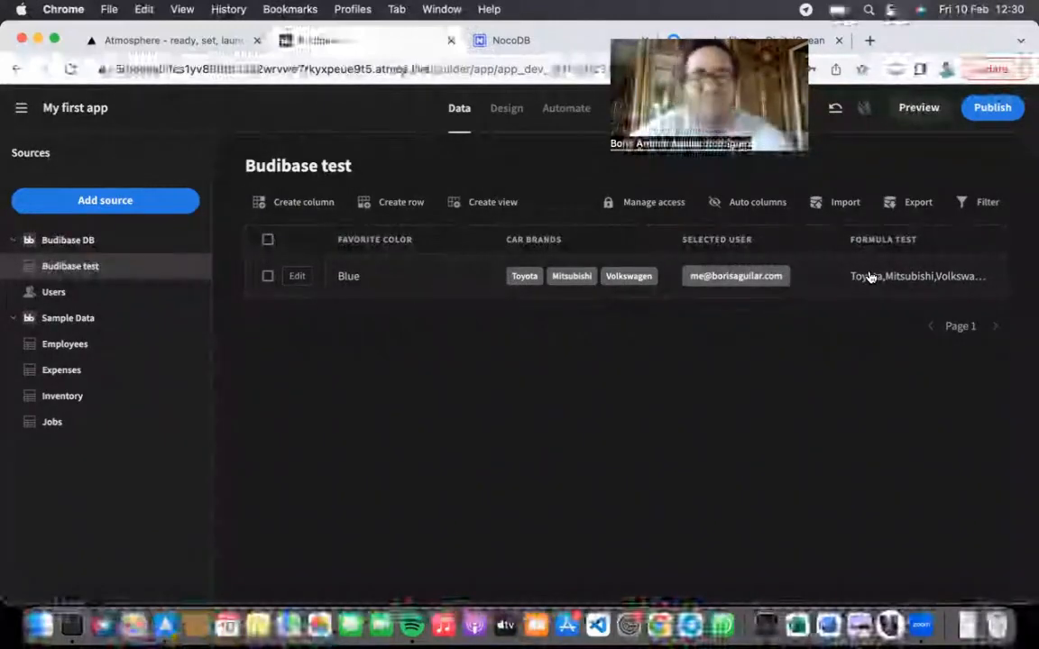
Step: Tick and untick the row, then reopen the Formula test column's settings
left_click(869, 276)
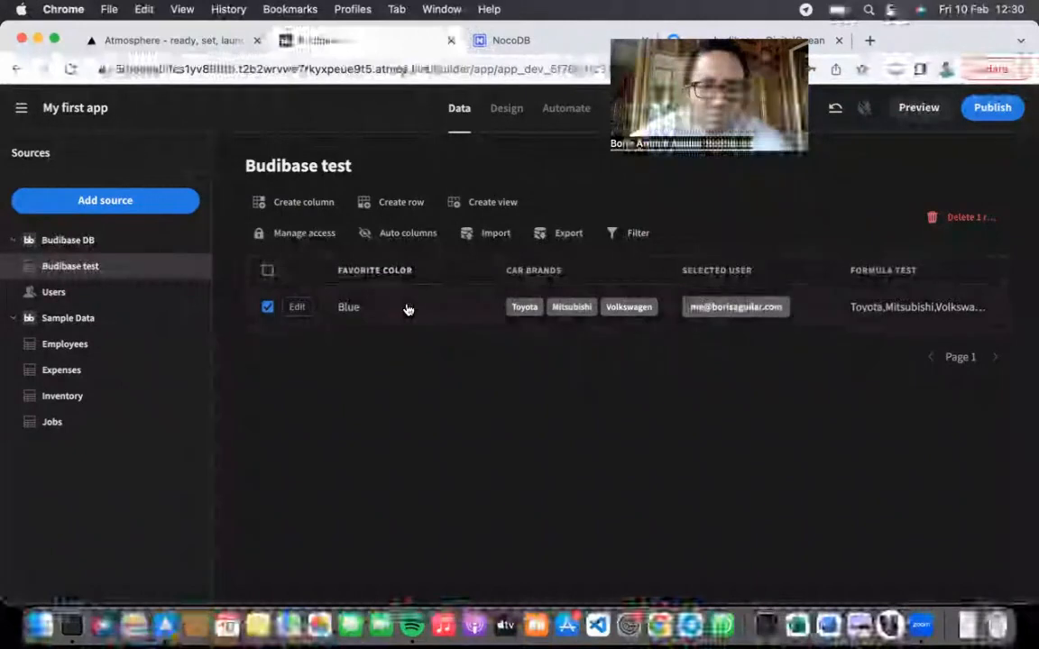
left_click(266, 310)
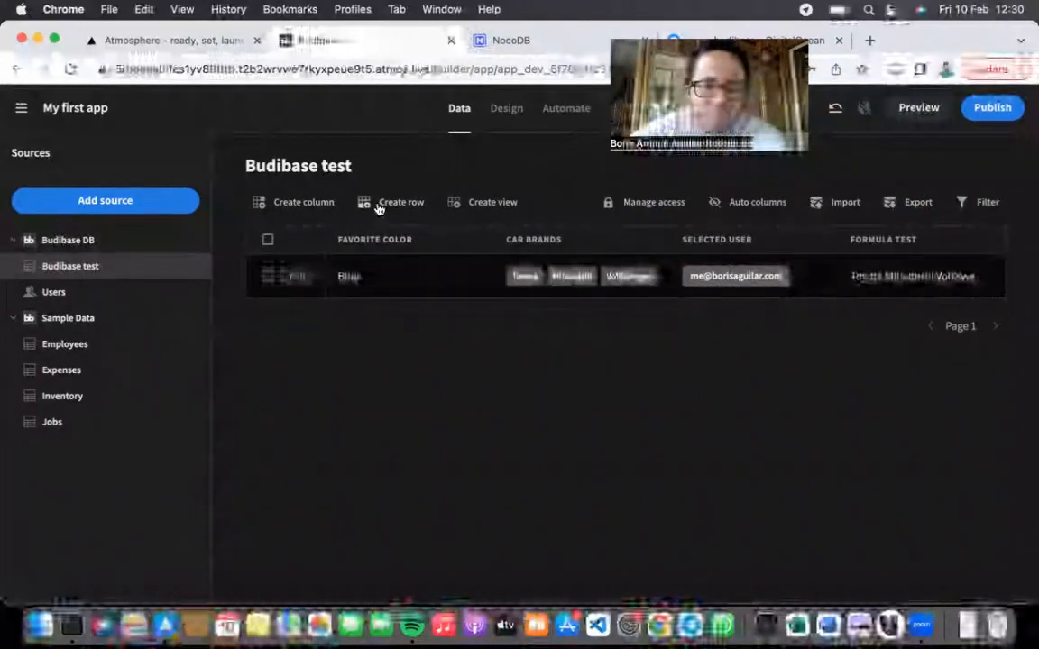
left_click(929, 241)
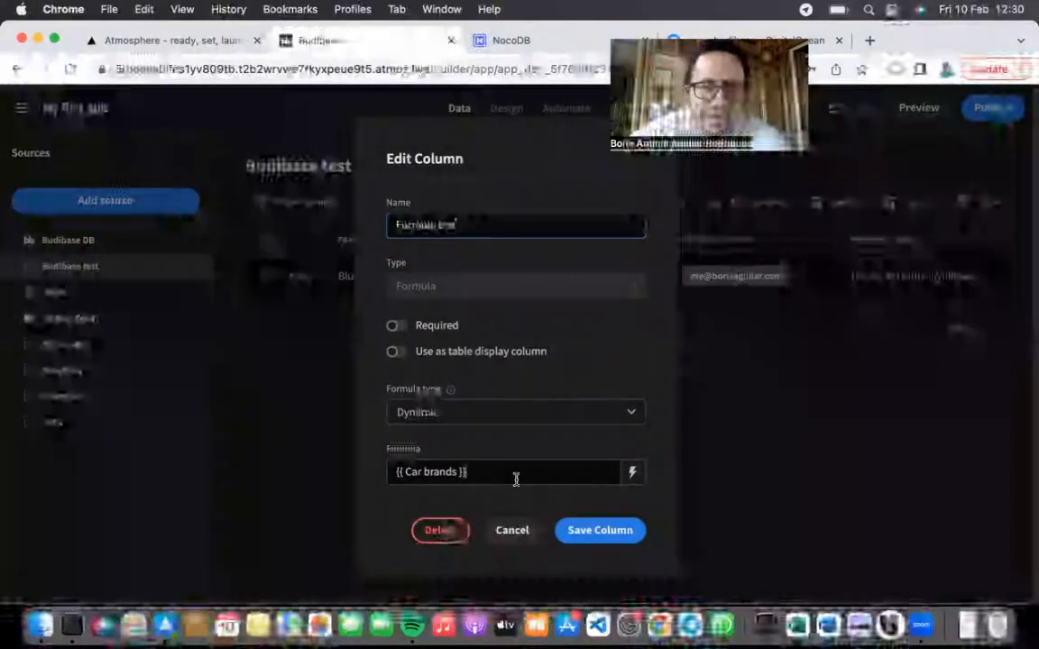
left_click(631, 471)
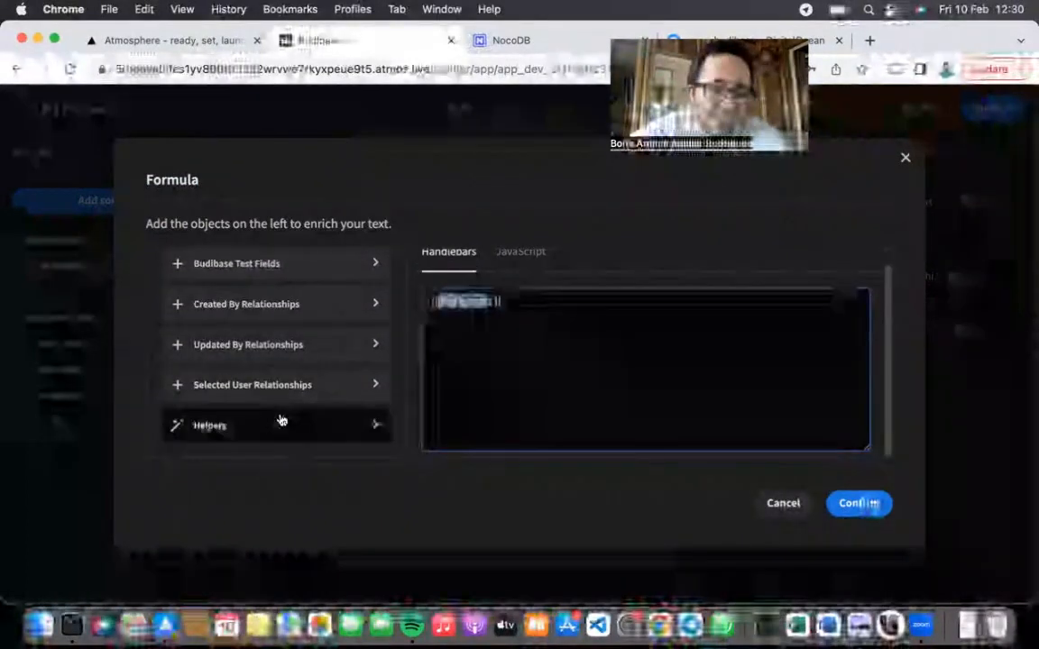
left_click(279, 420)
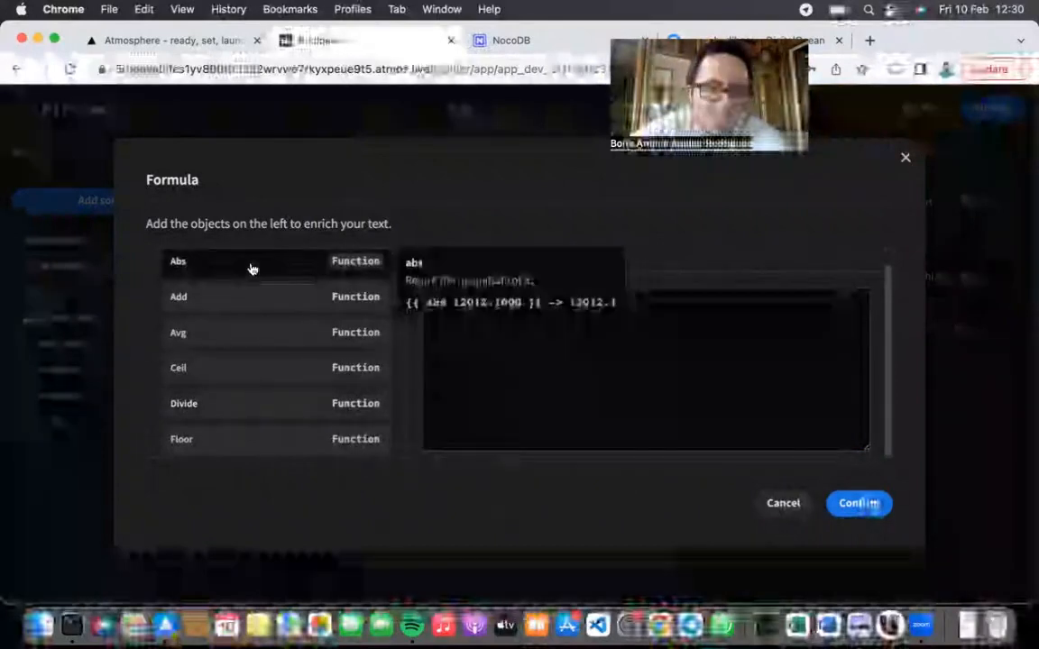
scroll(259, 370, "down", 2)
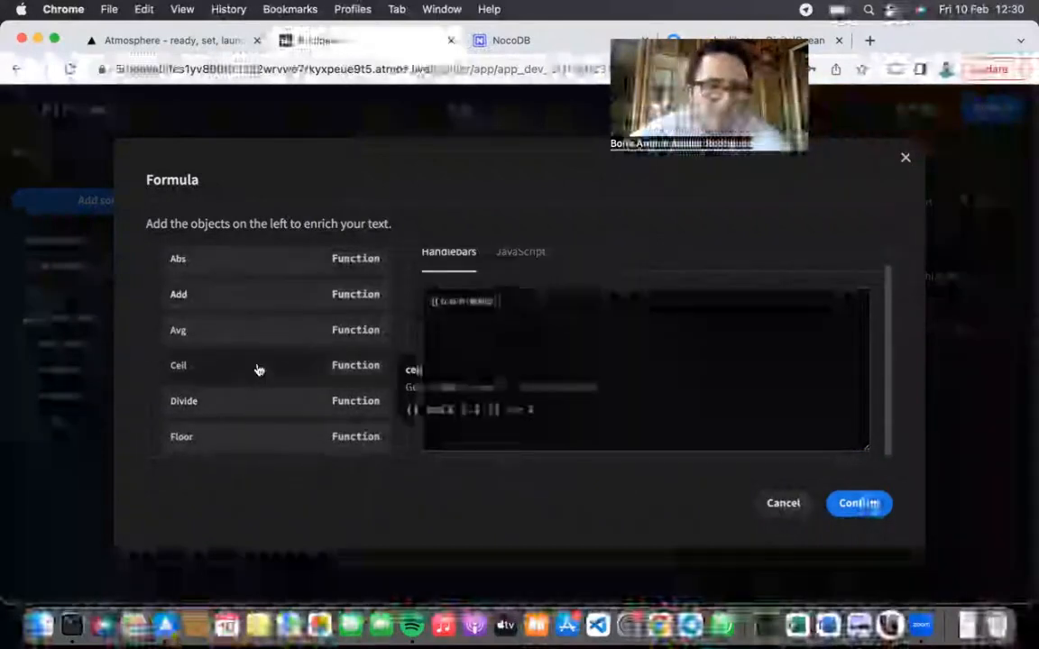
scroll(259, 371, "down", 2)
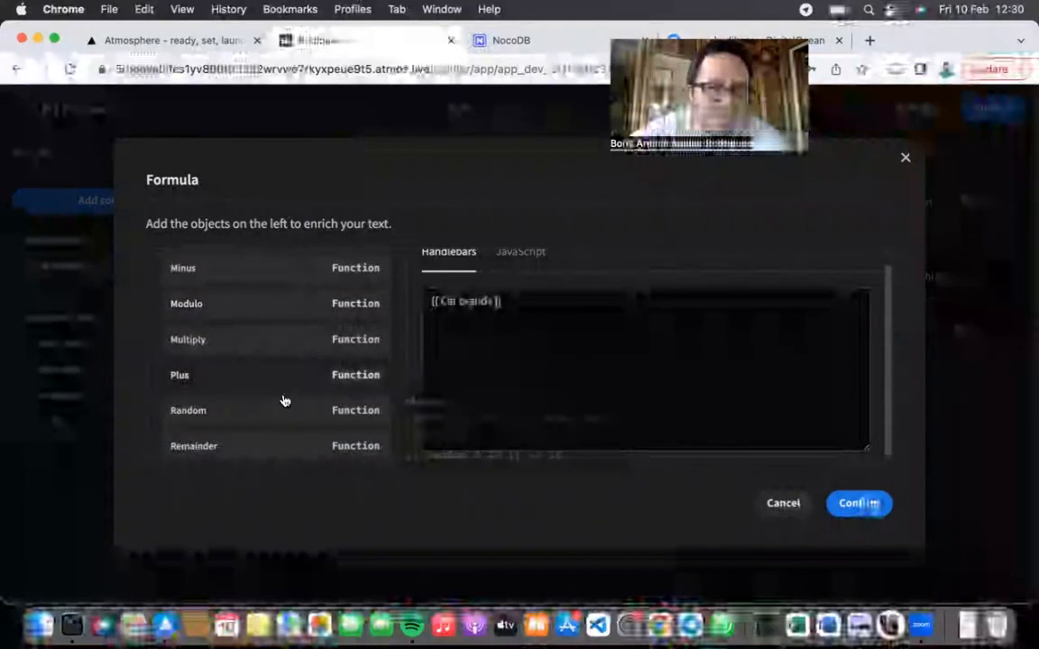
scroll(283, 398, "down", 3)
scroll(315, 361, "up", 5)
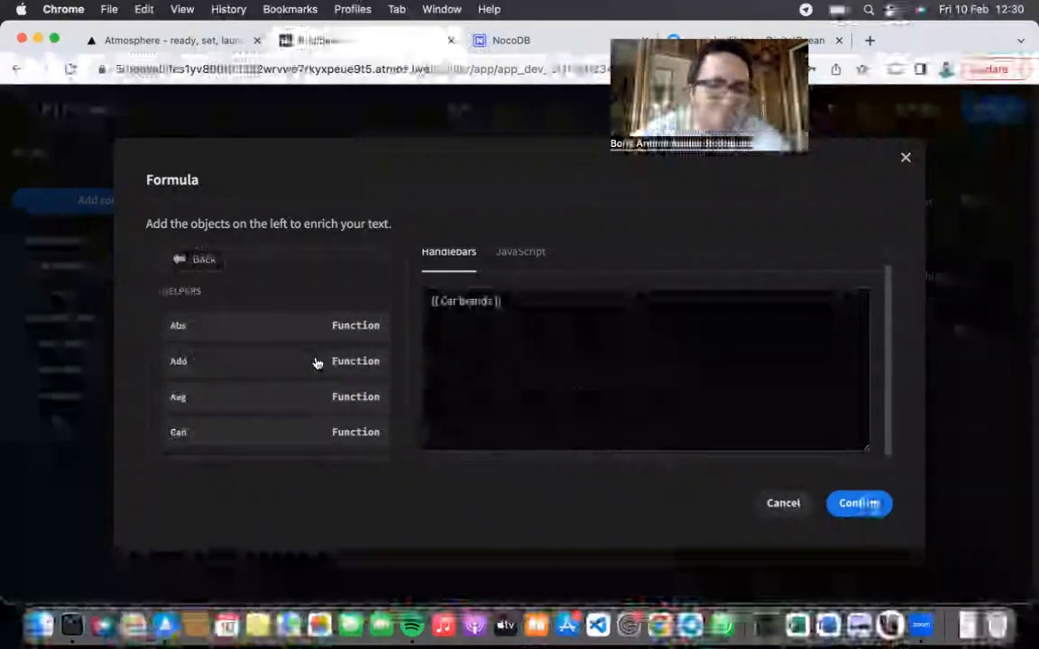
left_click(214, 259)
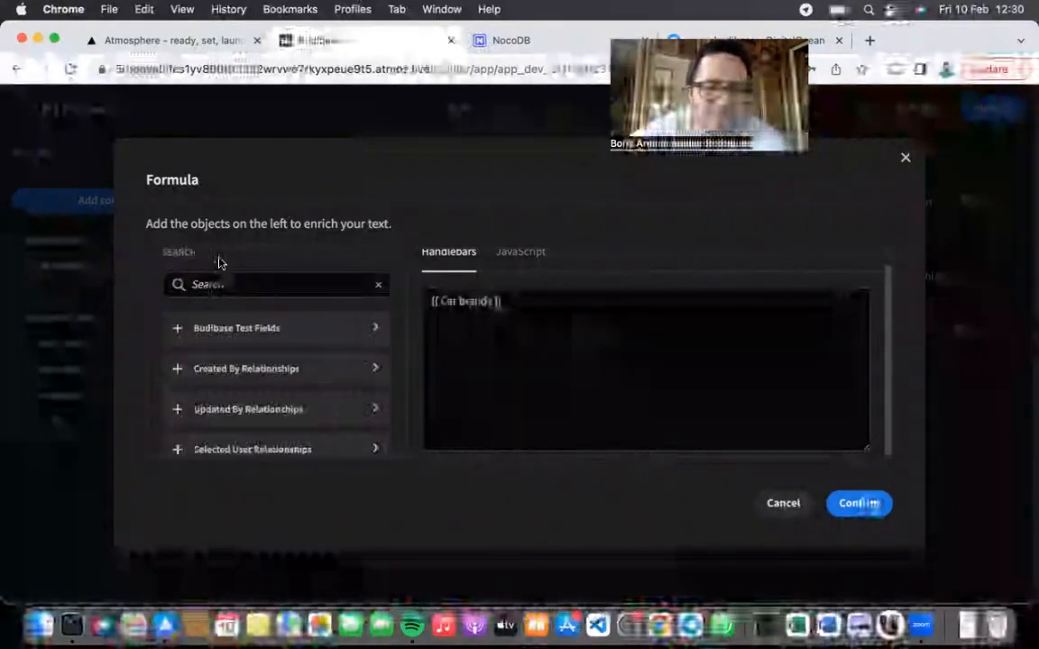
left_click(521, 259)
scroll(245, 359, "down", 3)
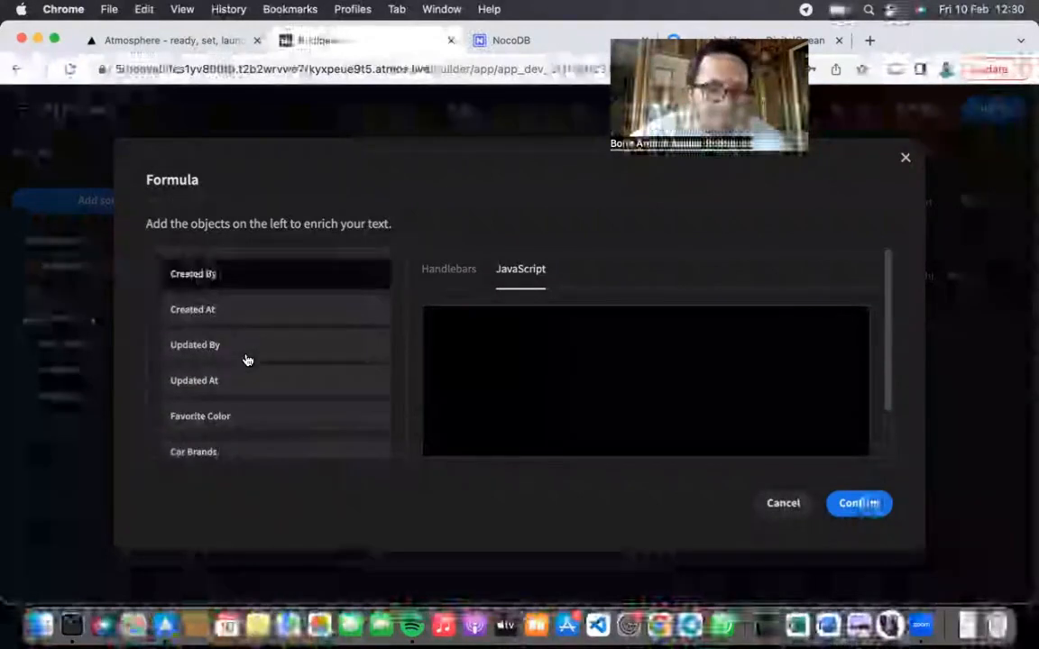
left_click(248, 449)
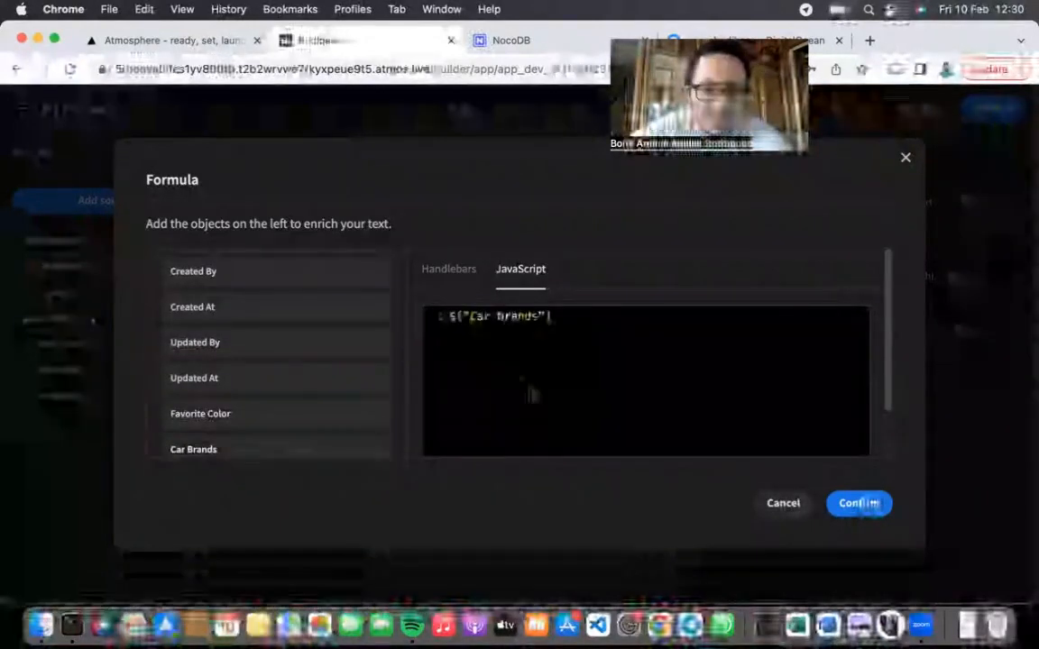
left_click(532, 318)
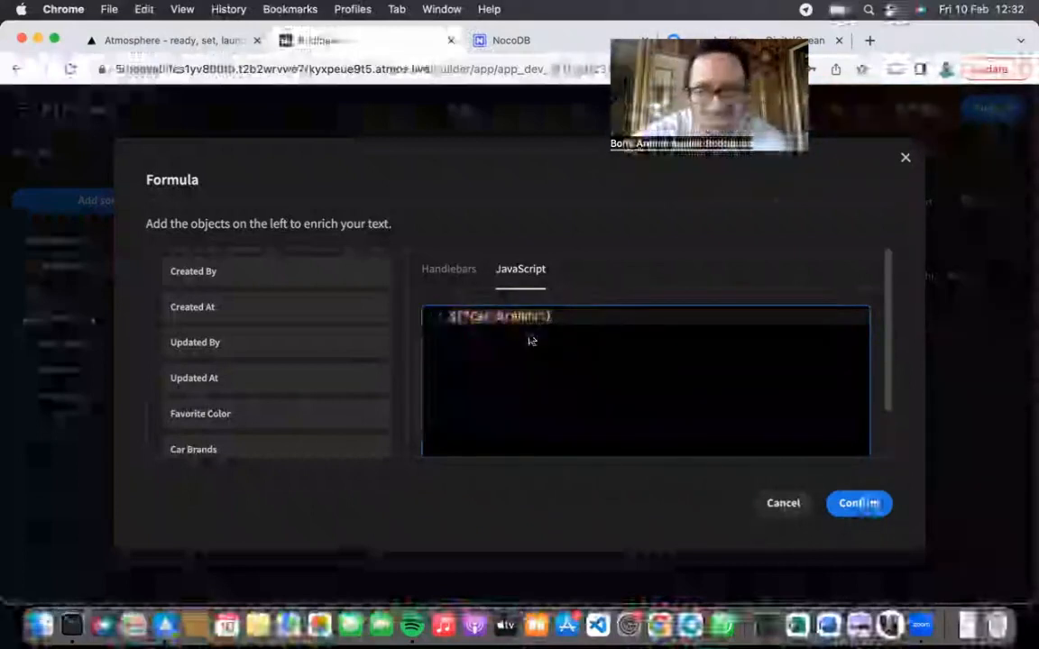
left_click(457, 274)
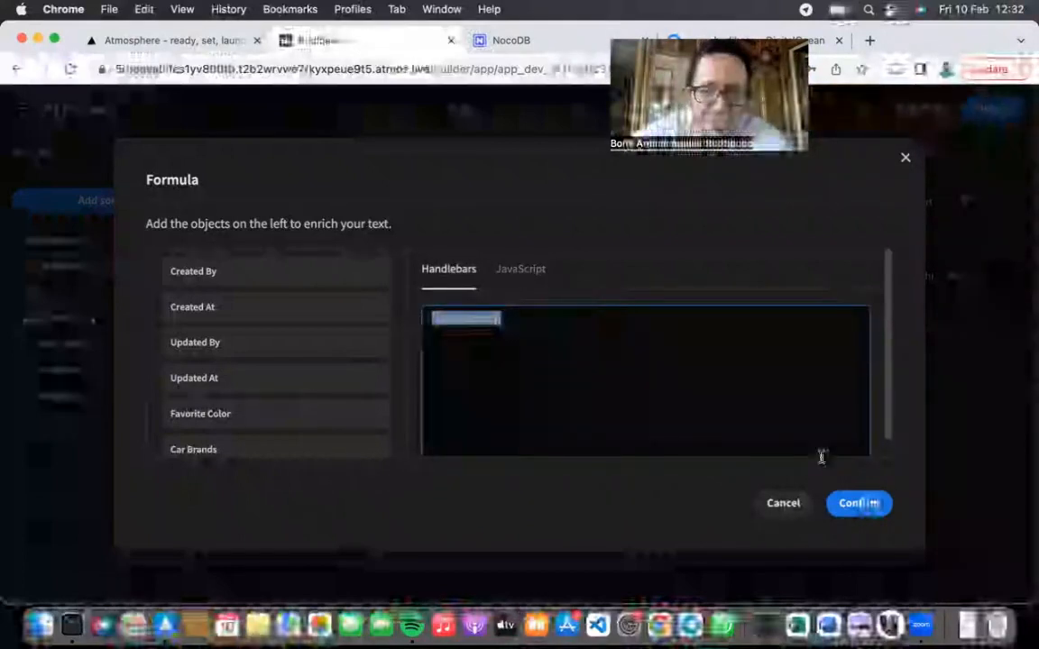
left_click(861, 502)
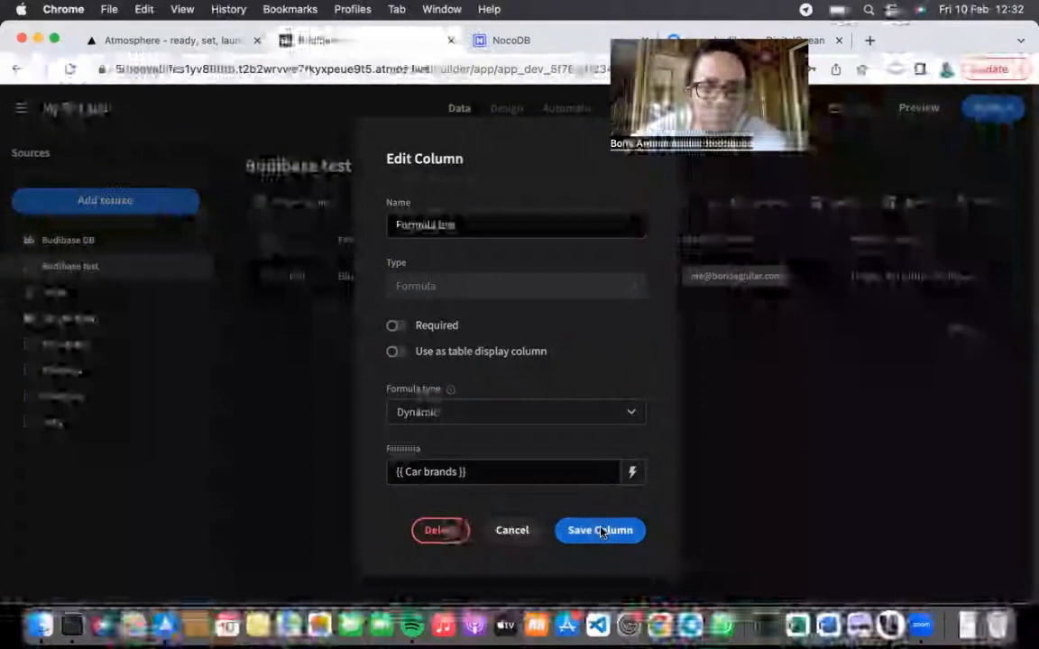
left_click(599, 532)
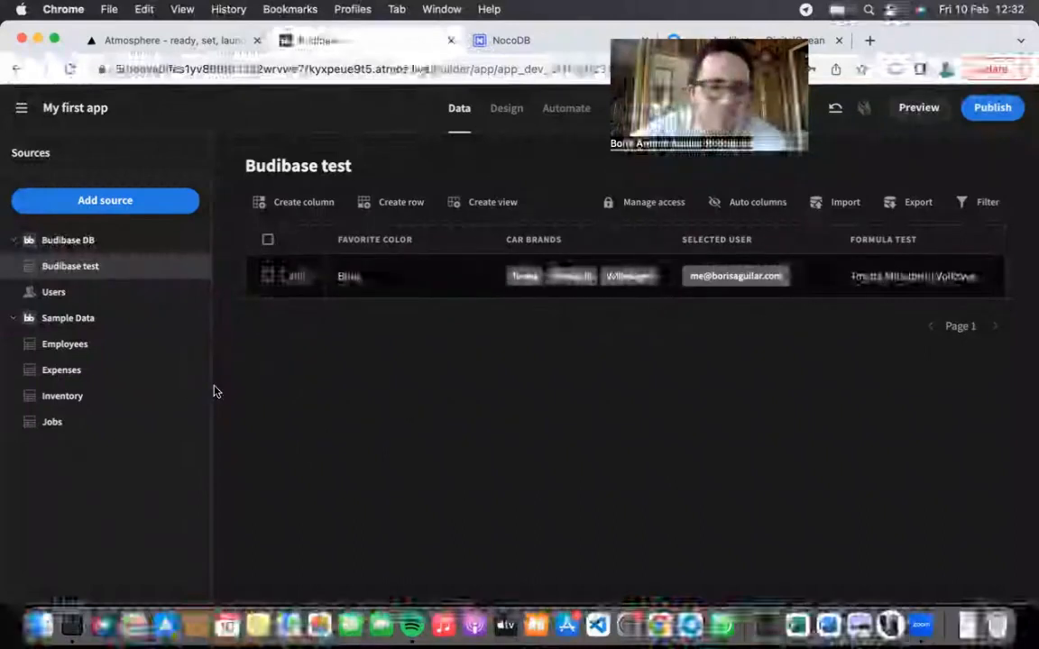
Step: Add a view named 'Test view' to the Budibase test table
left_click(494, 203)
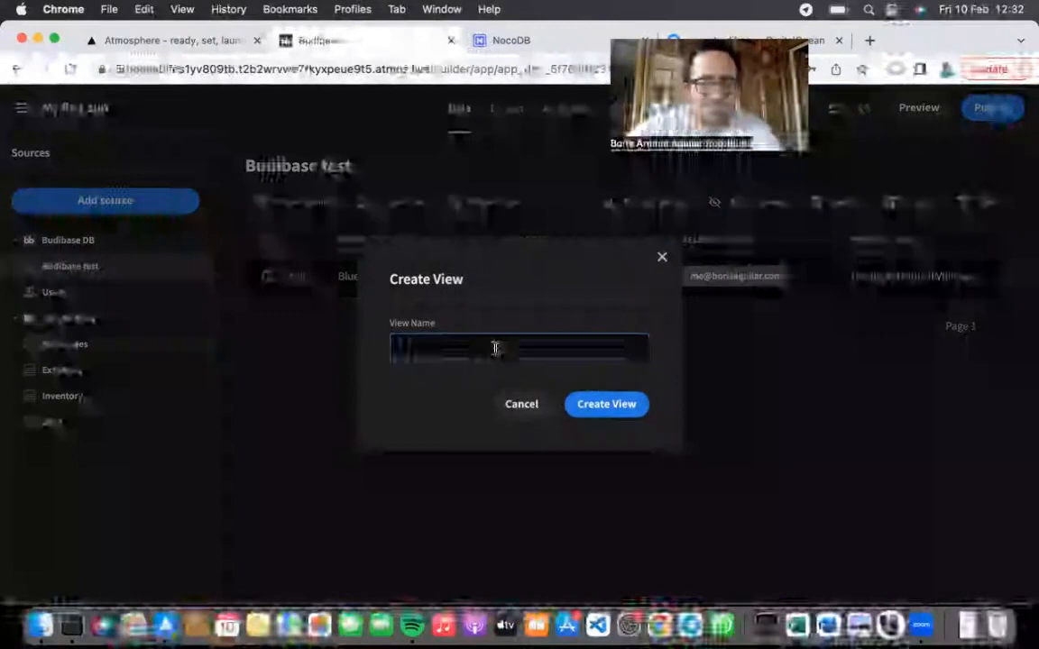
type("Test view")
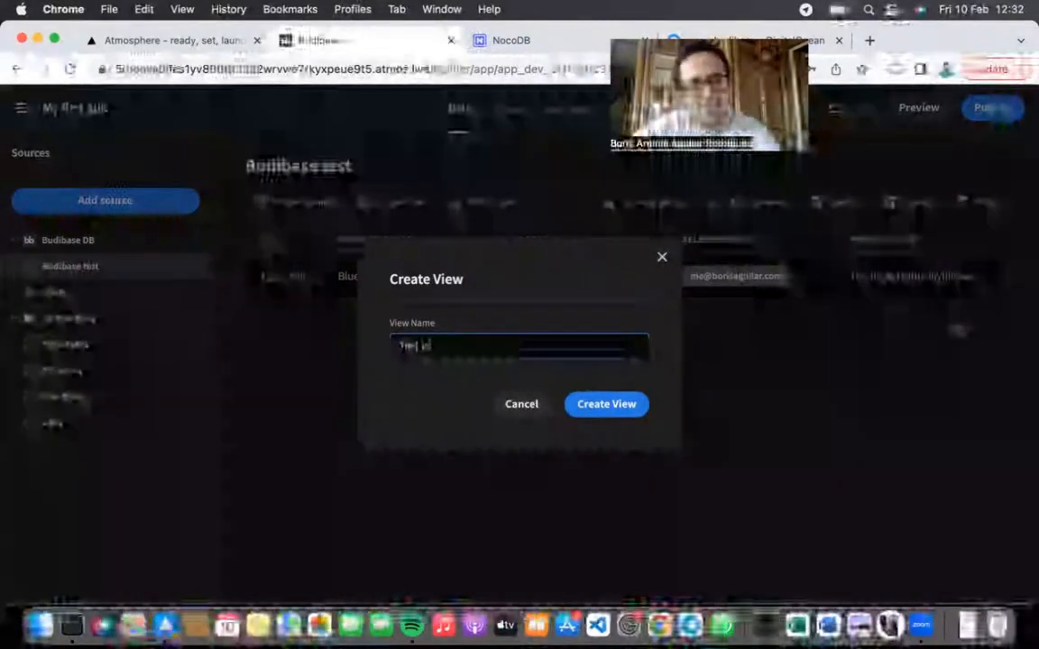
left_click(632, 407)
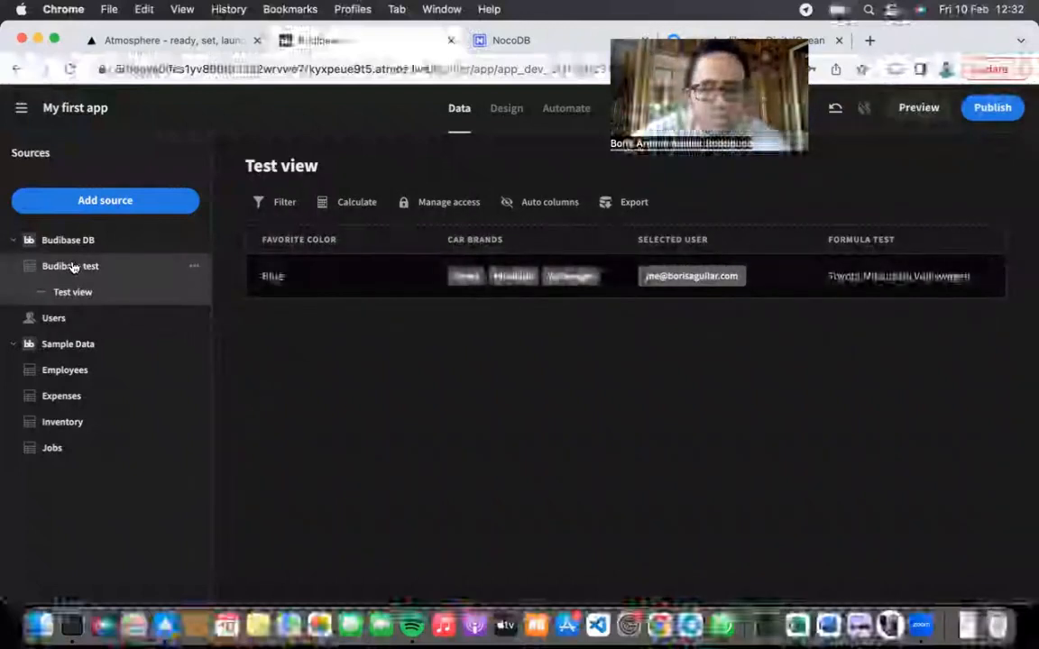
Step: Keep Basic as the minimum access role for Test view
left_click(406, 207)
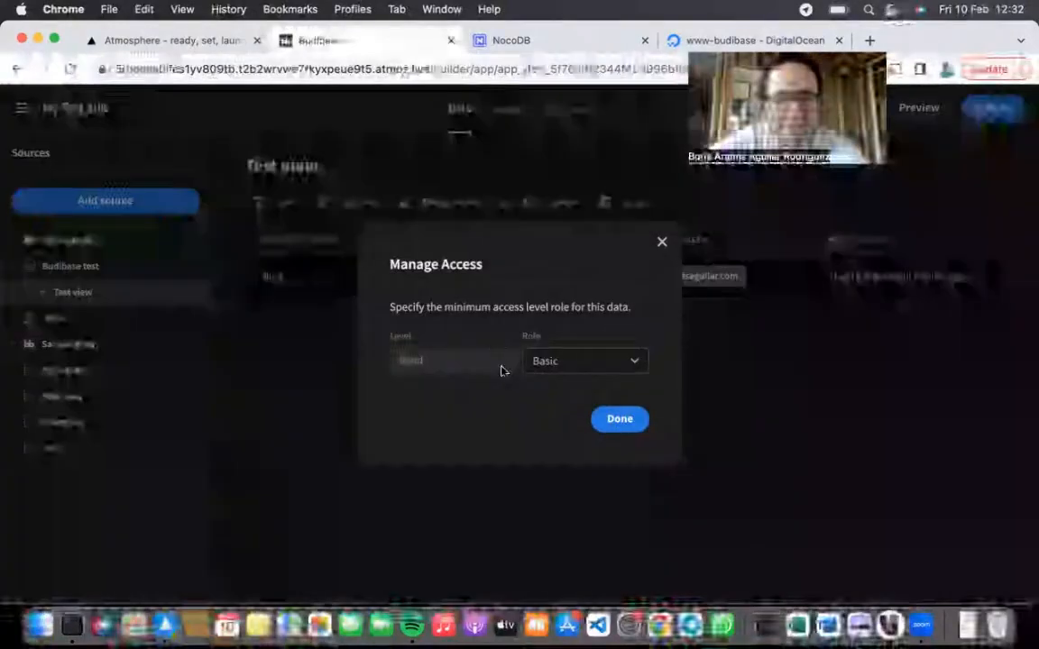
left_click(566, 361)
left_click(571, 365)
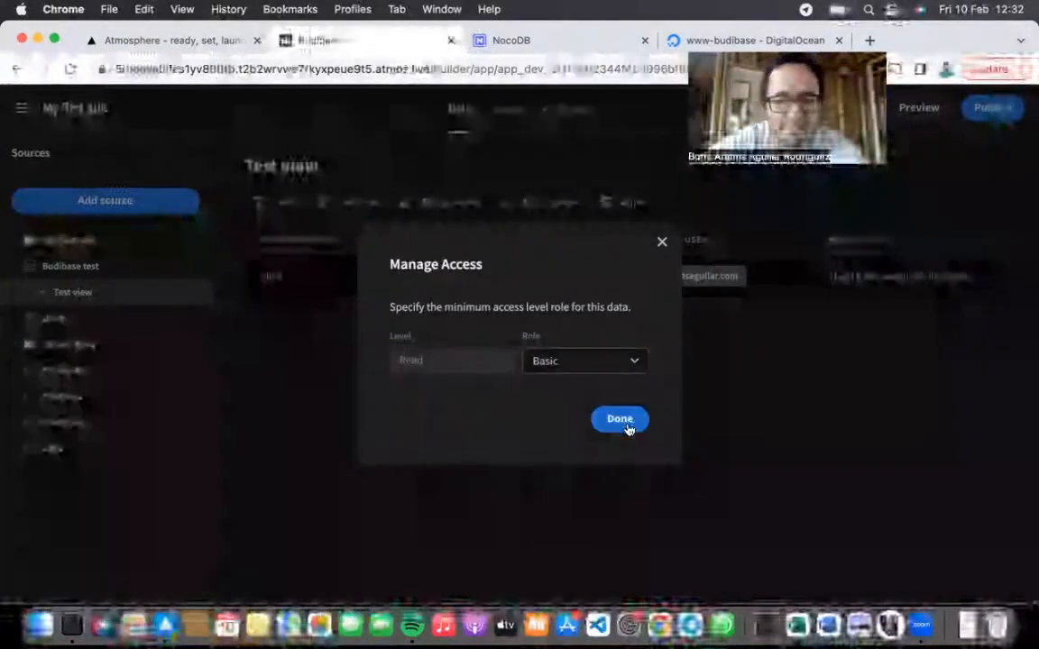
left_click(619, 418)
Step: Save a Count calculation on Car brands in Test view, then open the Employees table
left_click(347, 202)
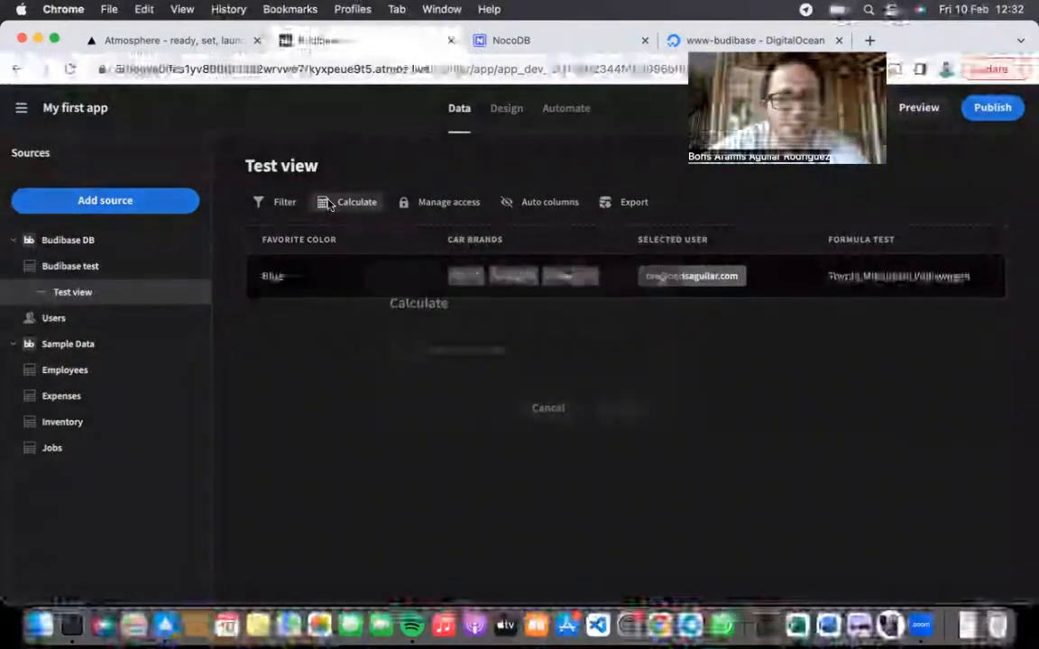
left_click(507, 335)
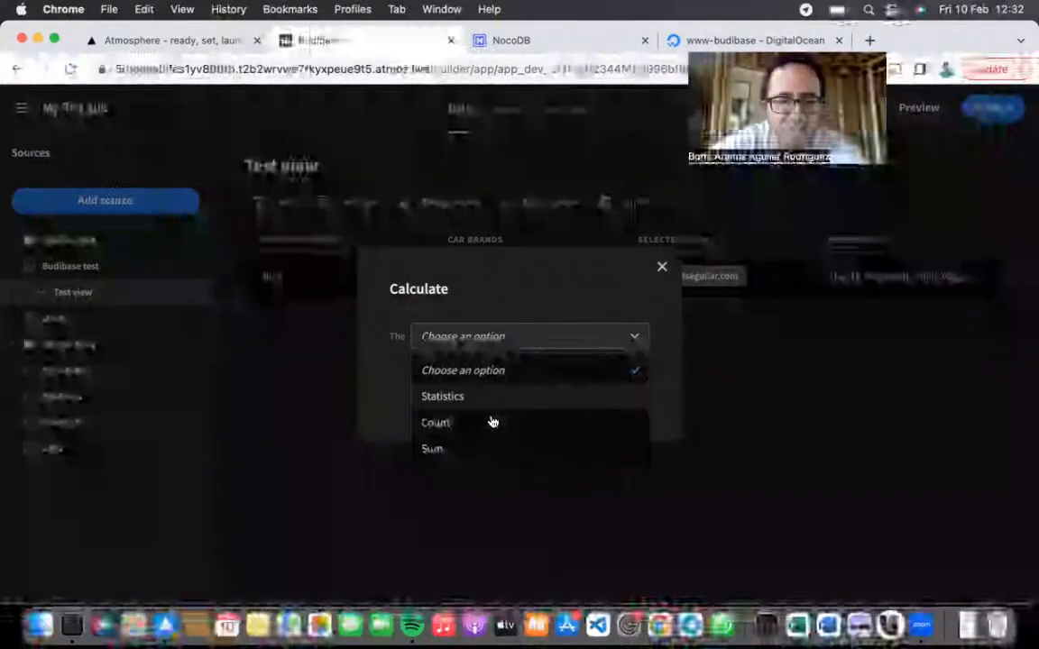
left_click(492, 422)
left_click(587, 359)
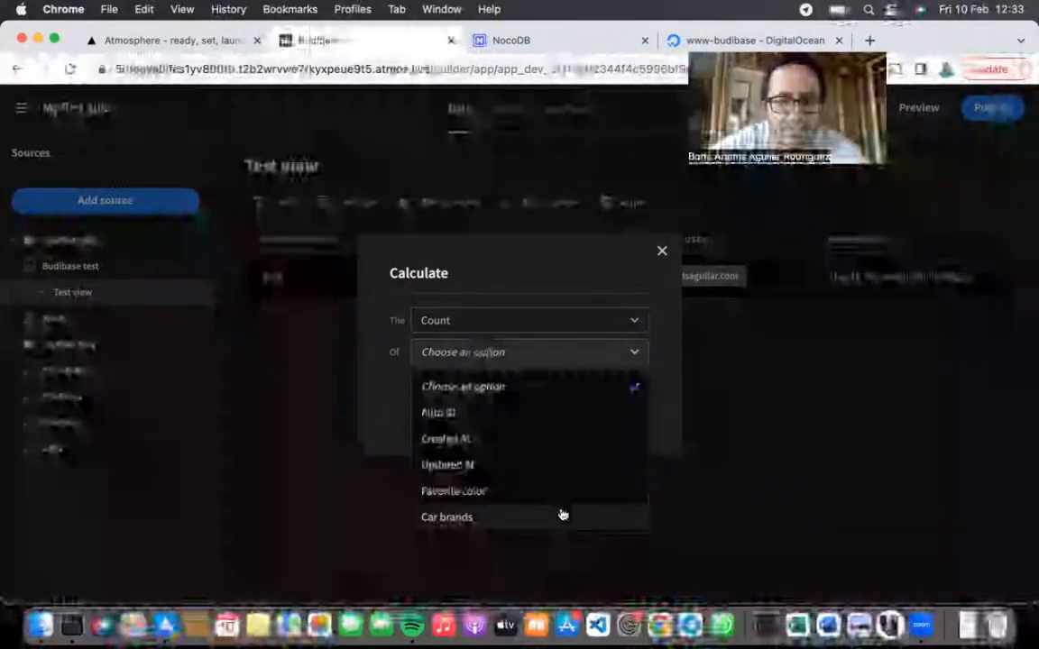
left_click(559, 516)
left_click(616, 411)
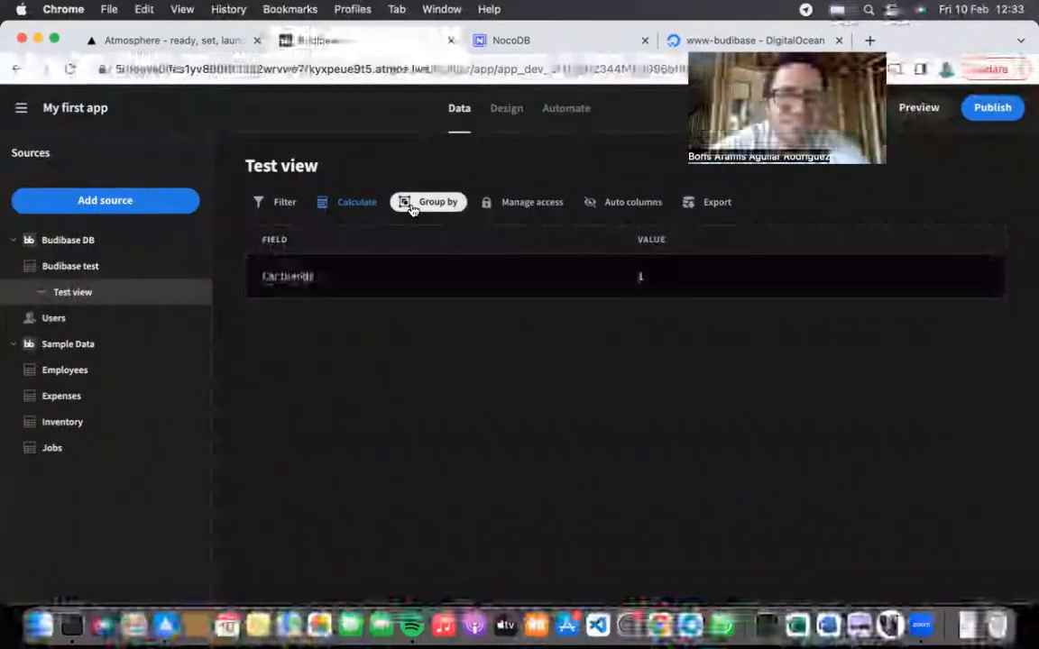
left_click(81, 374)
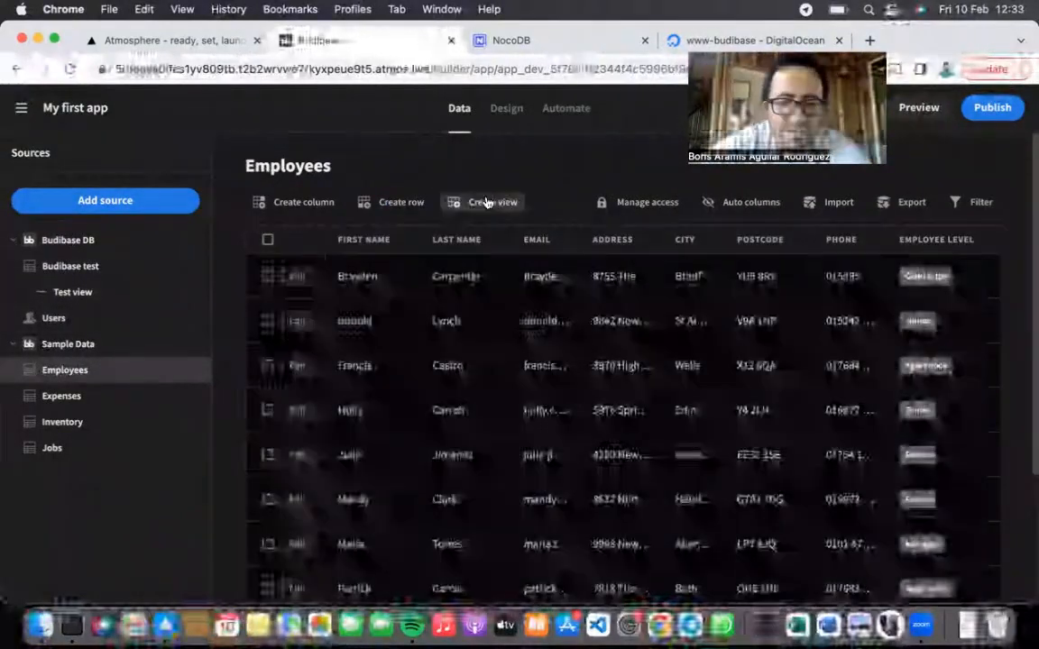
Step: Create an 'Employee count' view of the Employees table
left_click(489, 202)
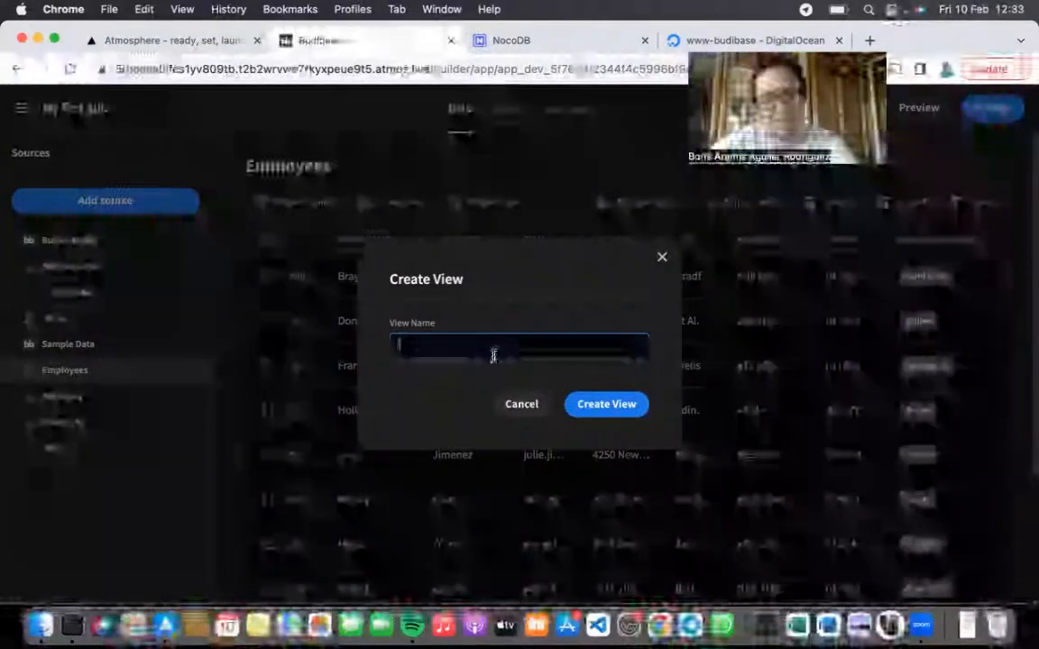
type("Employees")
key("BackSpace")
type("count")
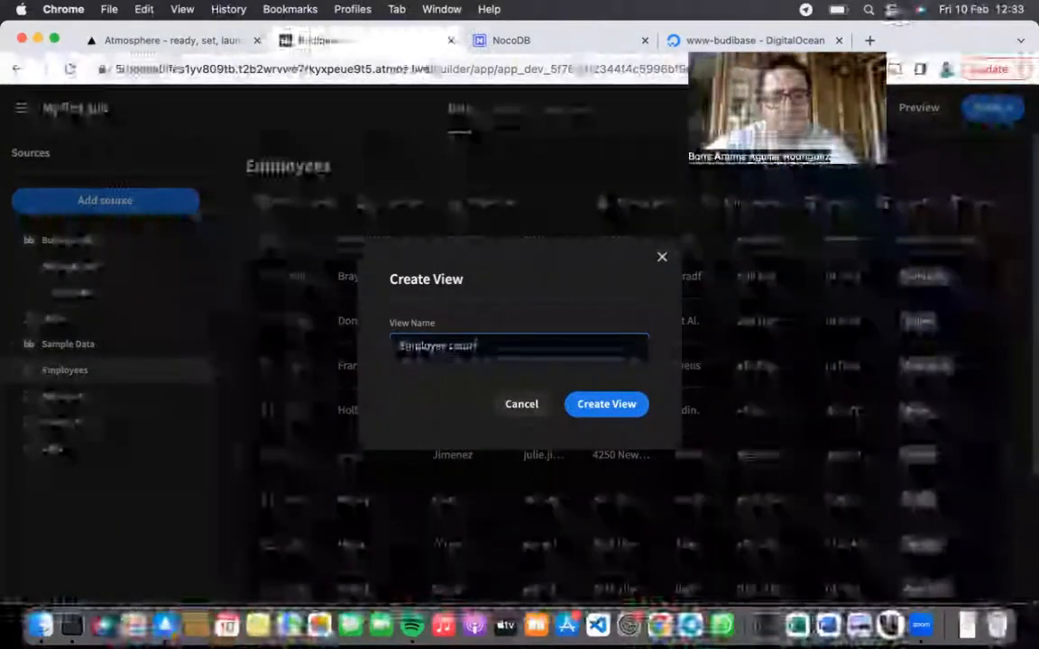
left_click(622, 407)
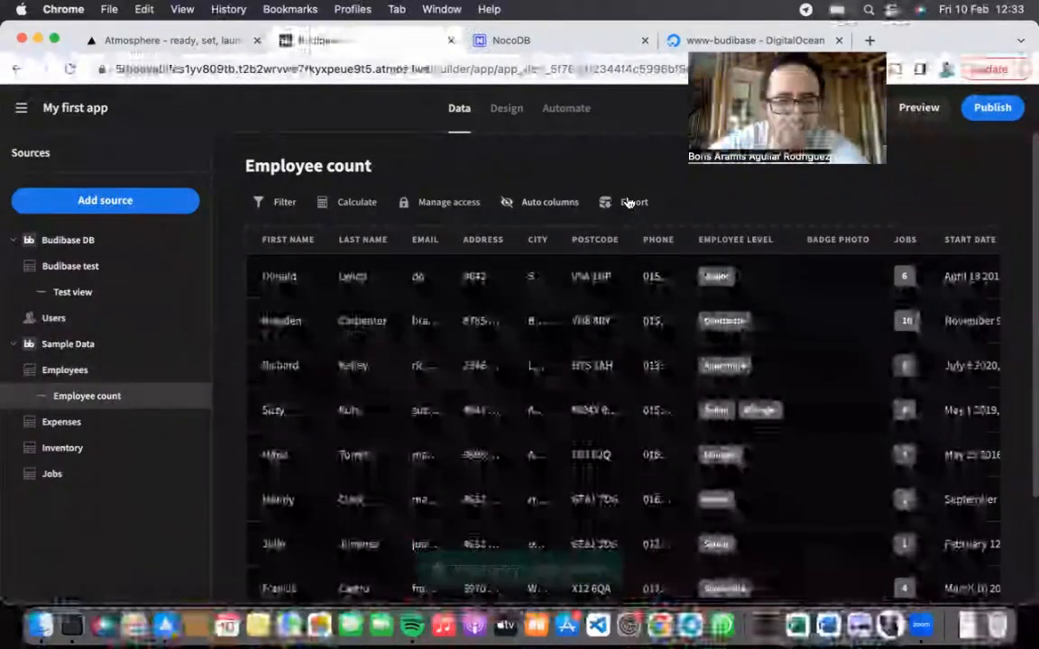
Step: Save a Count calculation of the EMPLOYEE ID field on the view
left_click(282, 203)
left_click(642, 390)
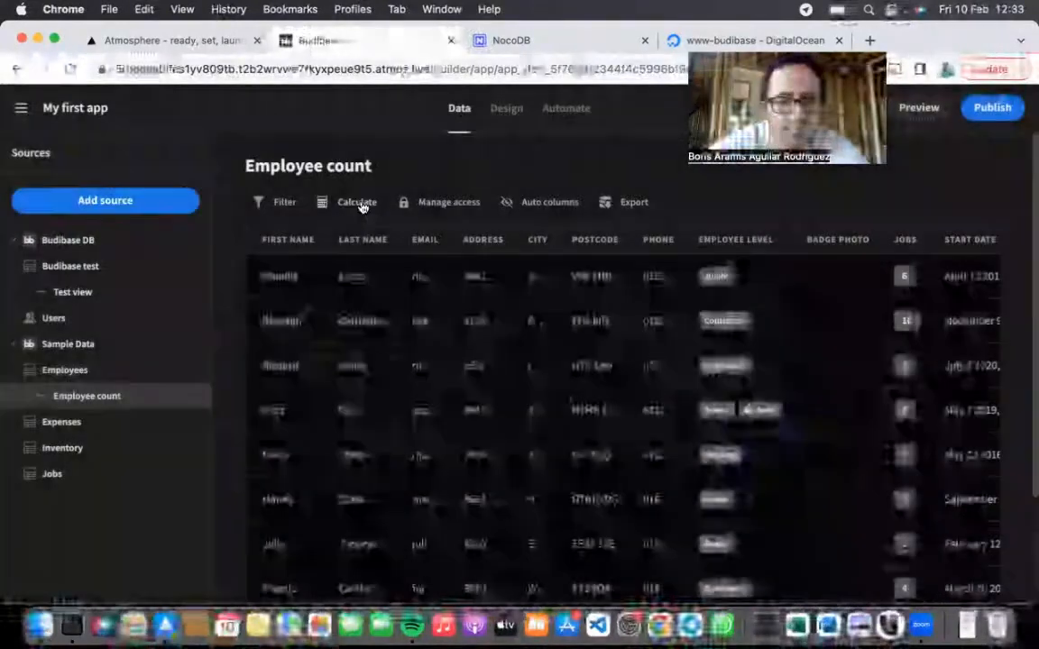
left_click(361, 203)
left_click(491, 337)
left_click(476, 407)
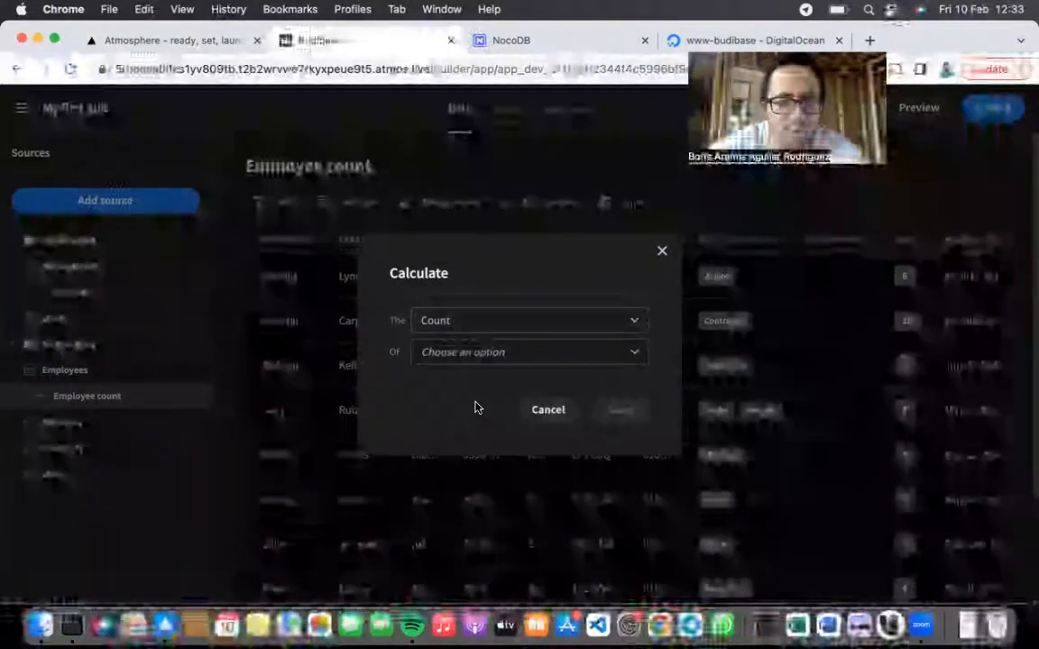
left_click(520, 353)
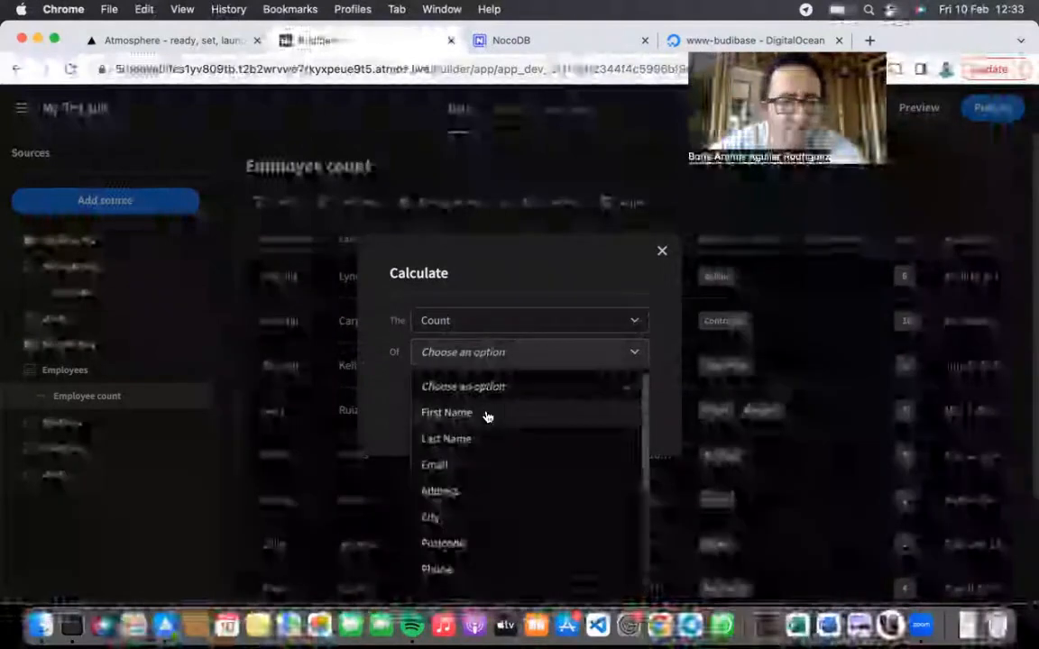
scroll(468, 489, "down", 3)
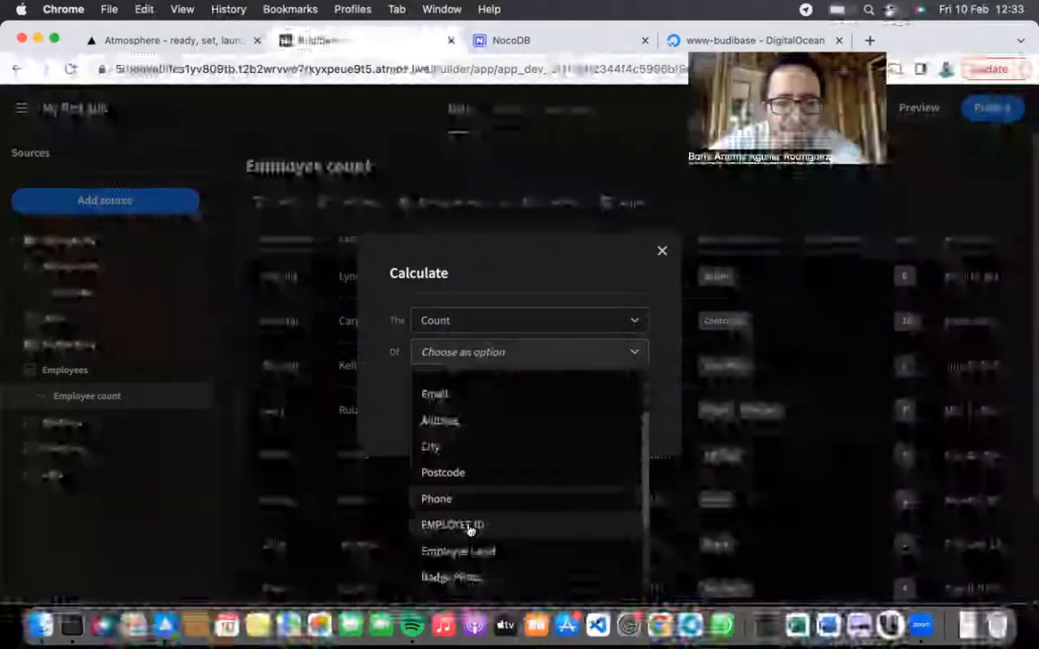
left_click(476, 523)
left_click(626, 412)
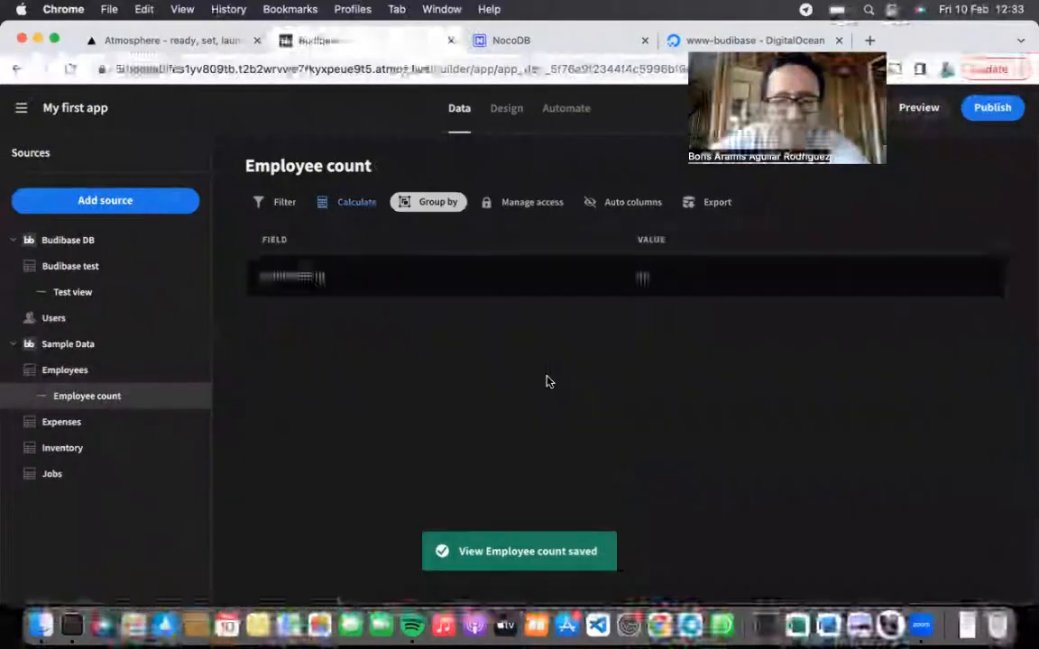
Step: Group the Employee count view by City and save
left_click(423, 202)
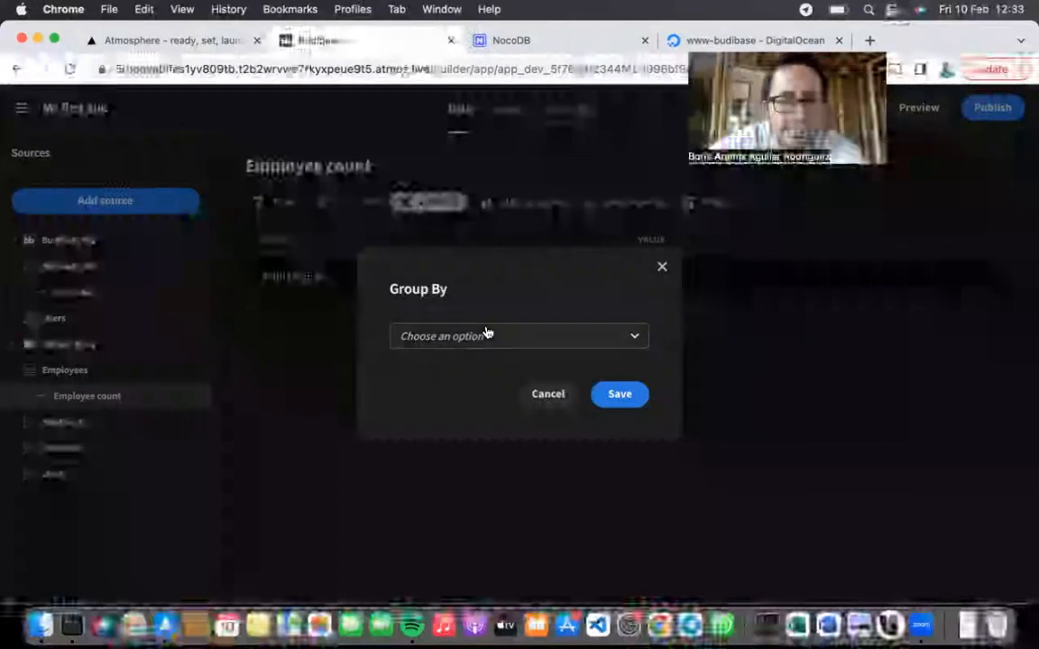
left_click(485, 333)
scroll(478, 473, "down", 2)
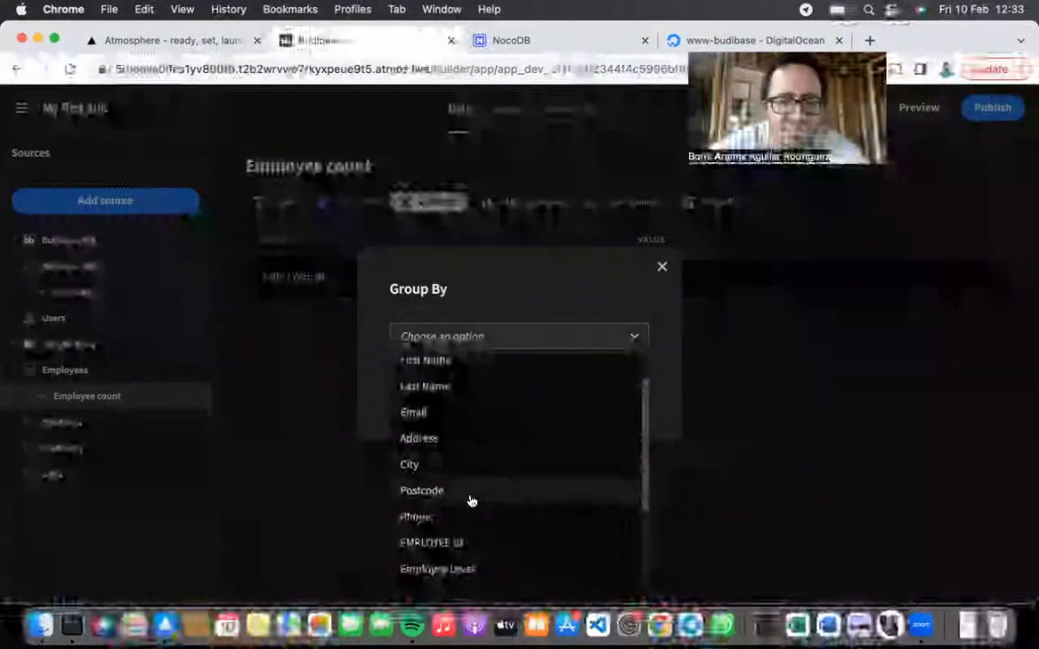
left_click(456, 465)
left_click(631, 403)
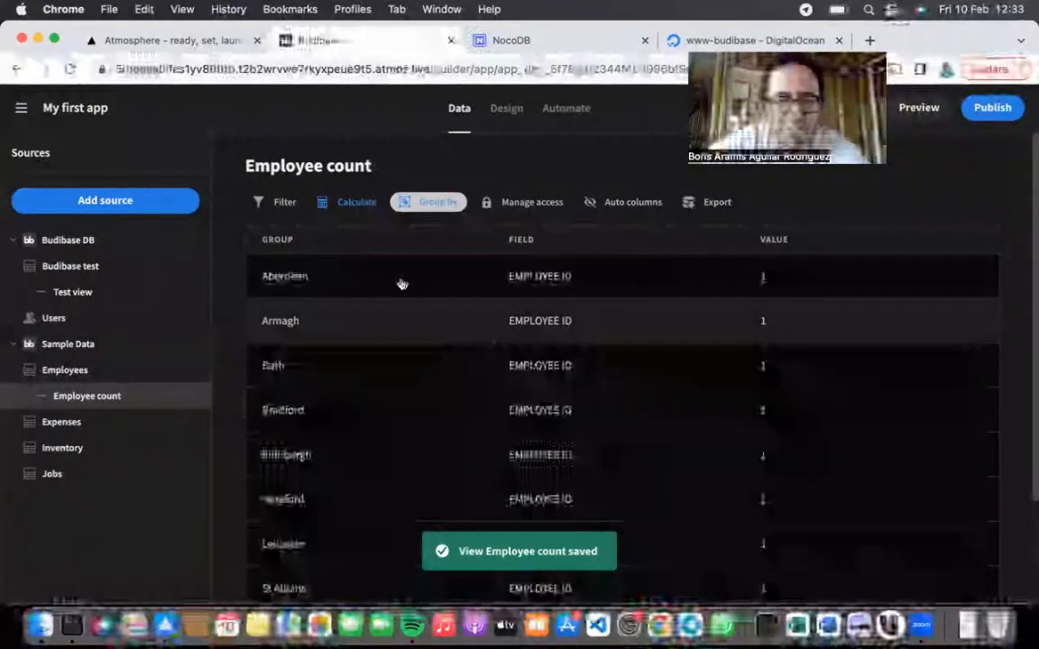
scroll(394, 313, "down", 3)
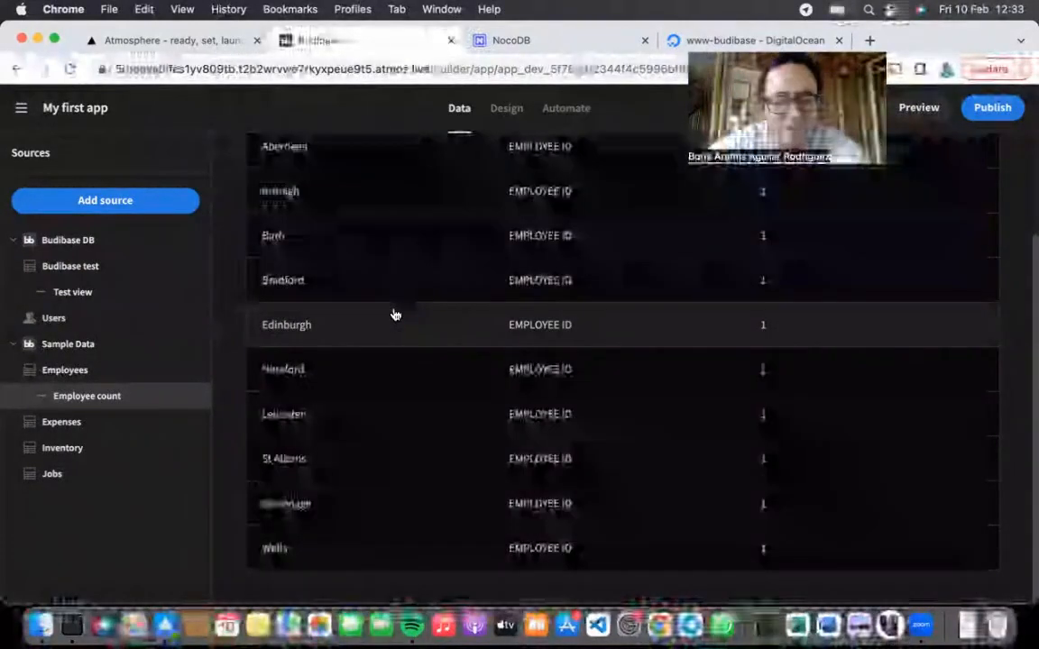
scroll(394, 314, "up", 3)
Step: Regroup the view by Employee Level instead of City and save
left_click(428, 202)
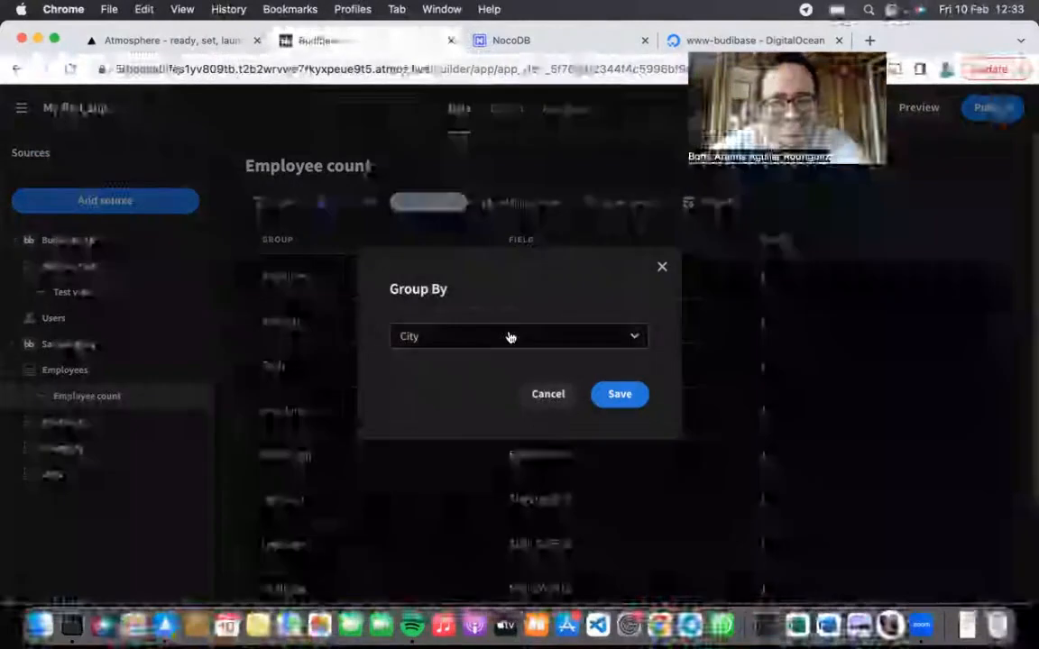
left_click(510, 337)
scroll(498, 496, "down", 2)
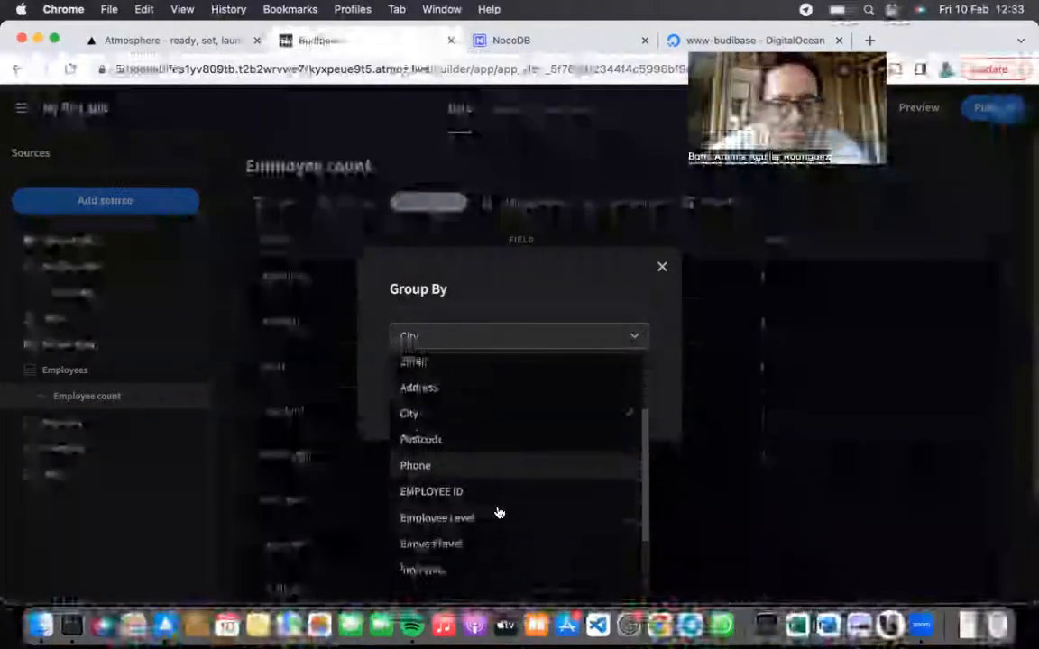
scroll(499, 513, "down", 2)
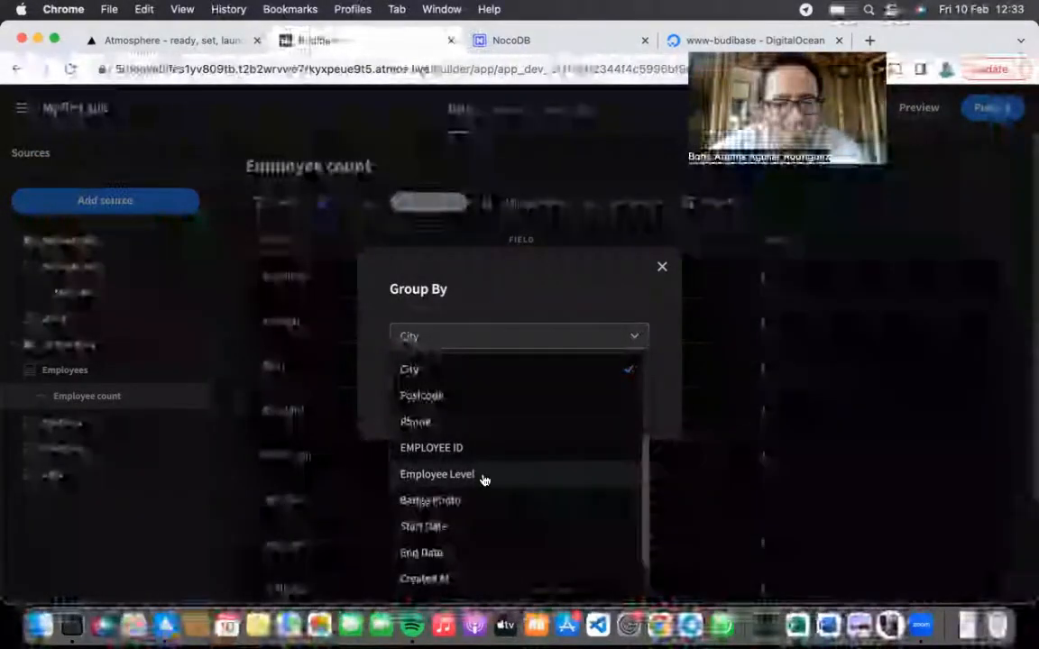
left_click(485, 478)
left_click(629, 397)
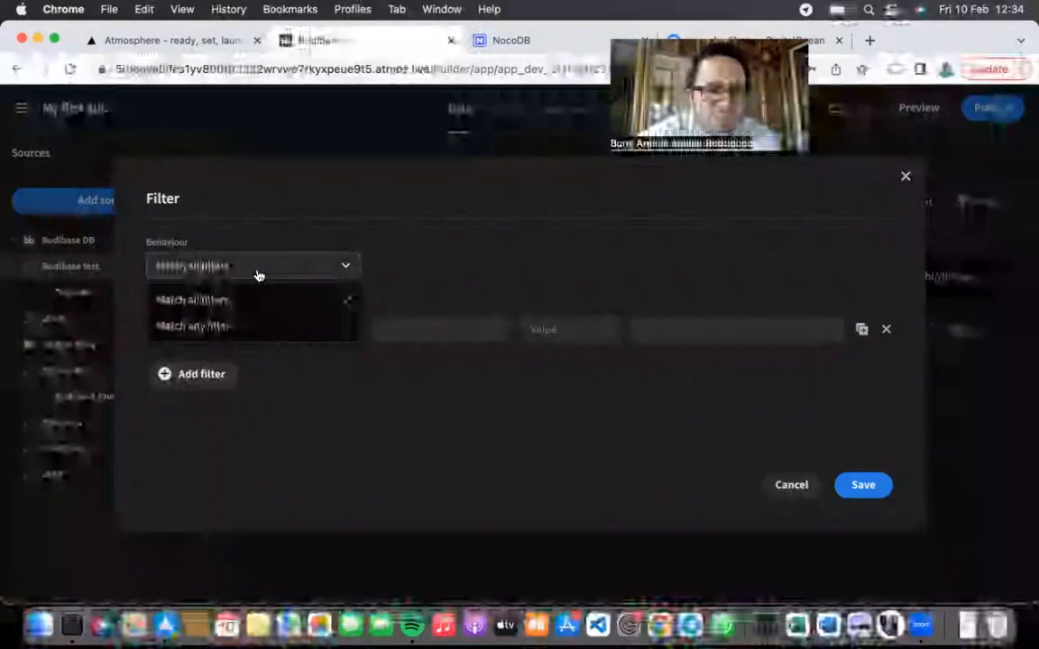
Step: Try filtering the Budibase test table on Car brands, then Favorite color, browsing their conditions
left_click(258, 276)
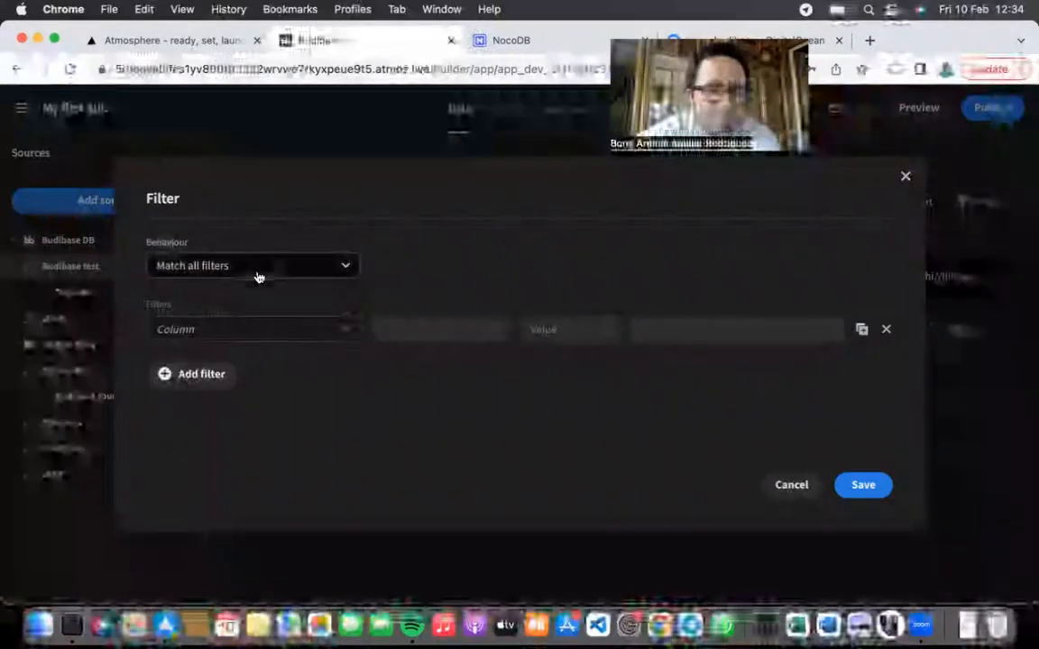
left_click(289, 335)
left_click(417, 343)
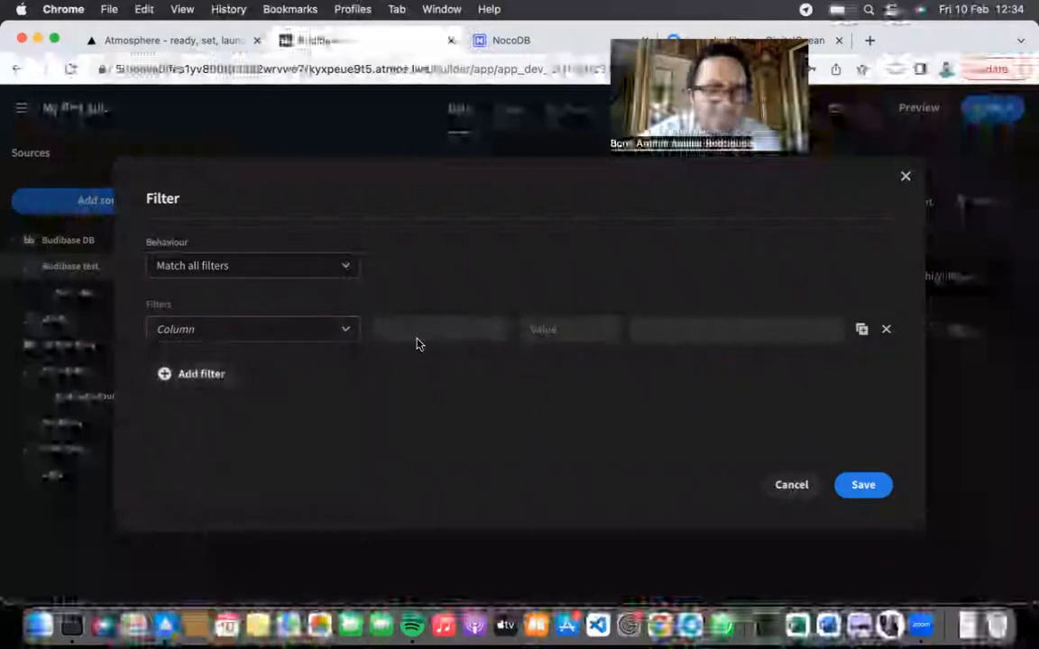
left_click(279, 329)
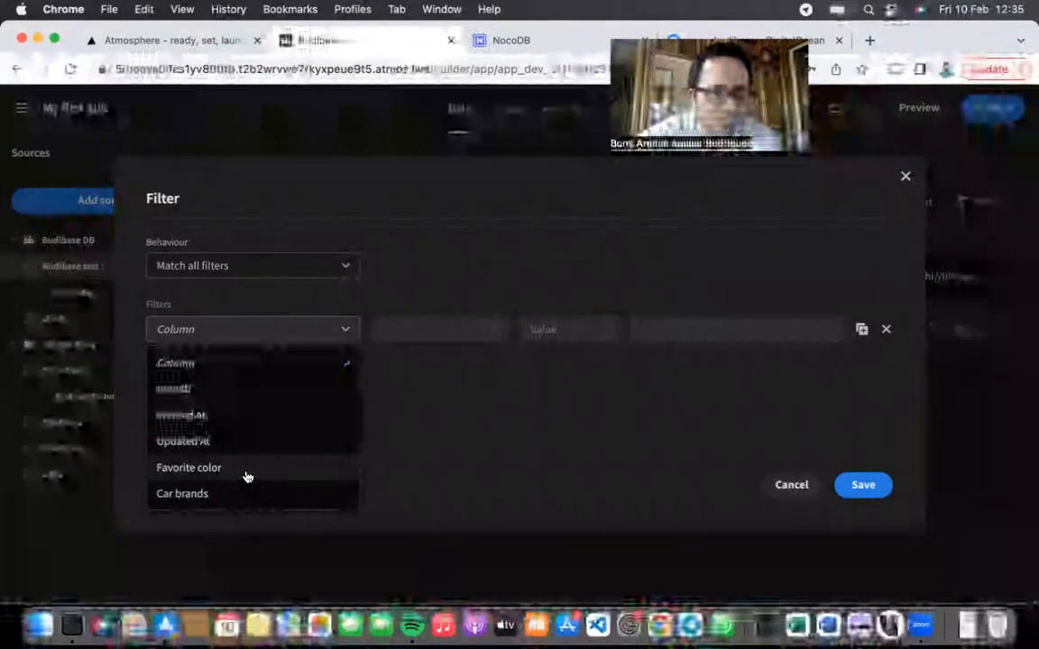
left_click(216, 499)
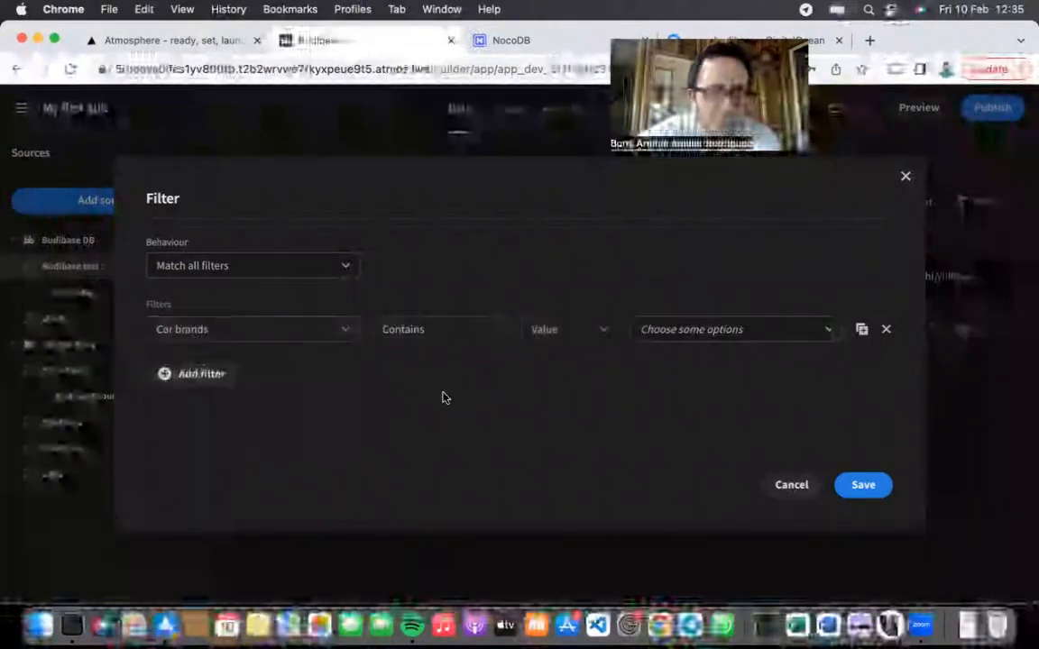
left_click(452, 335)
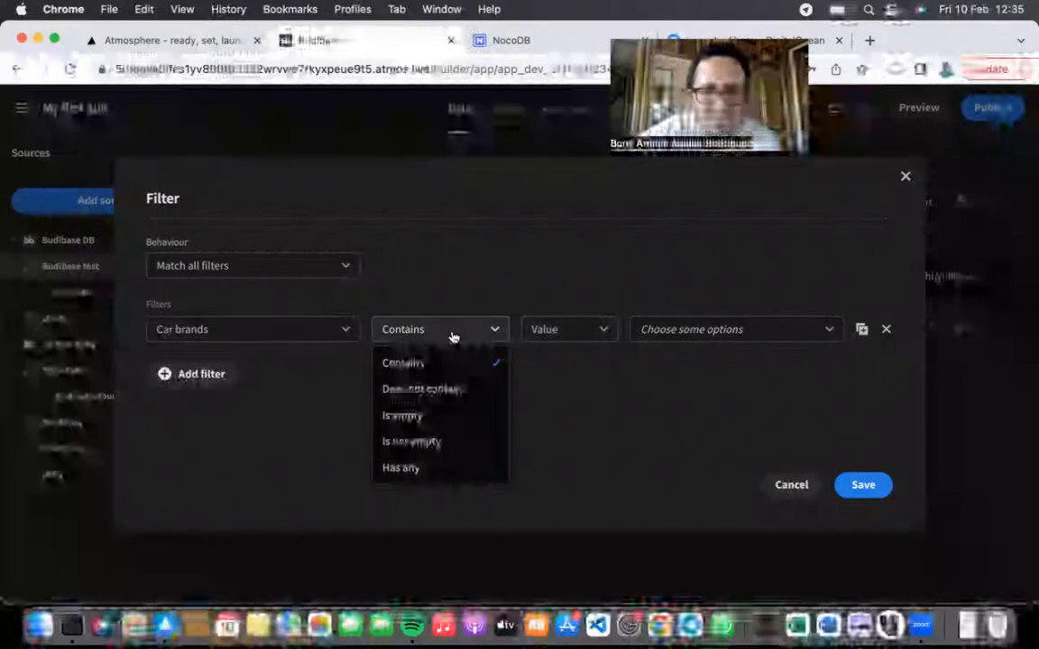
left_click(285, 336)
left_click(285, 336)
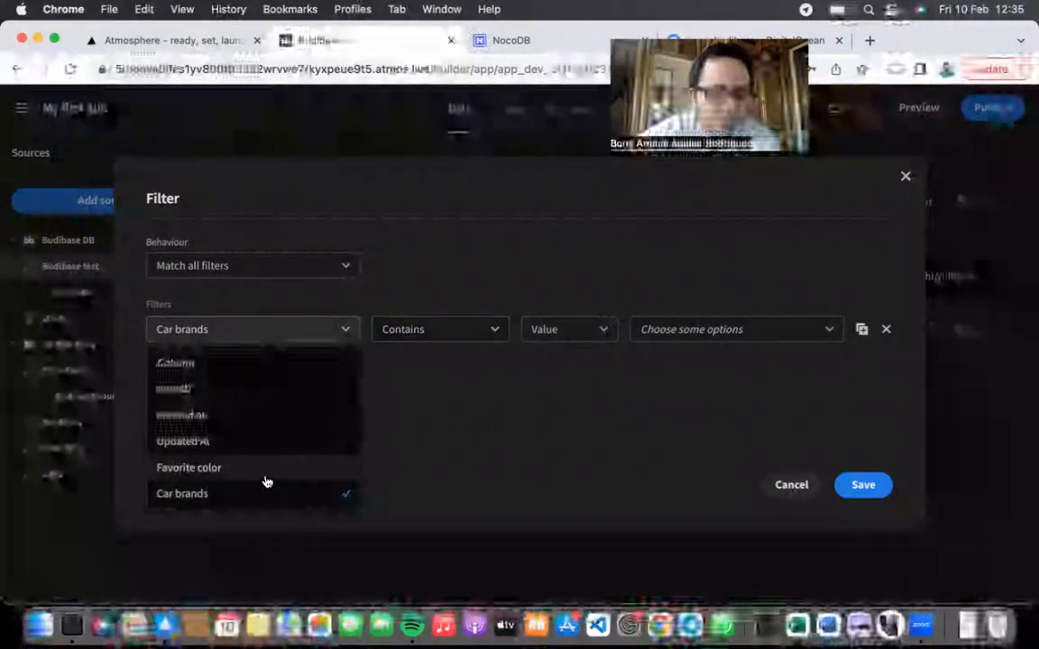
left_click(265, 477)
left_click(422, 332)
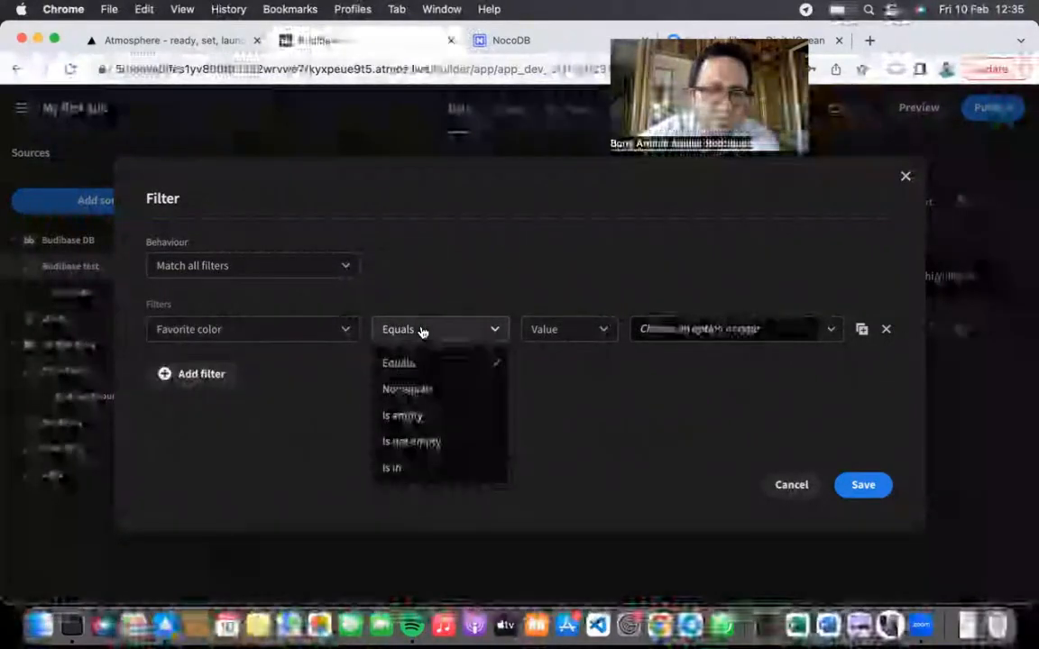
left_click(419, 332)
Step: Preview a Created At filter against a fixed value, discard it, and go to Design
left_click(300, 330)
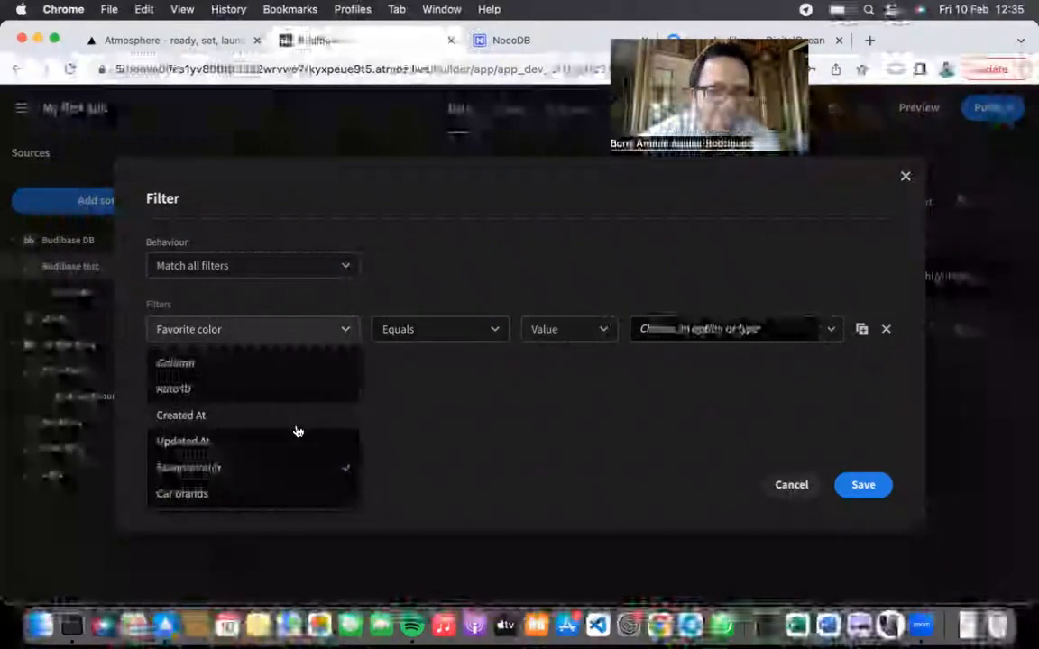
left_click(297, 417)
left_click(447, 331)
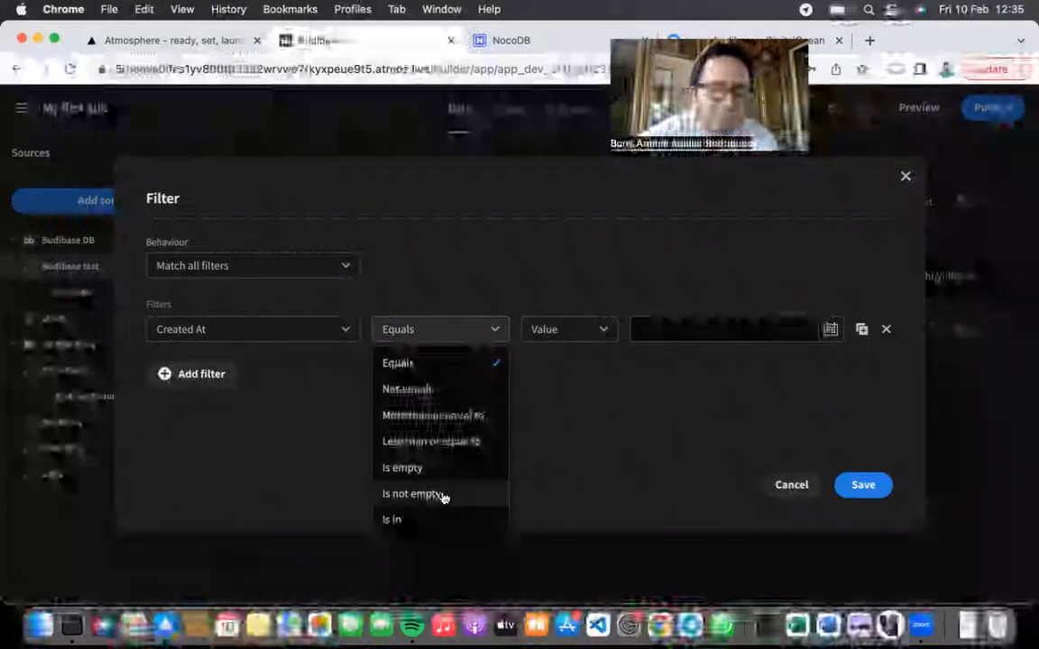
left_click(547, 338)
left_click(549, 363)
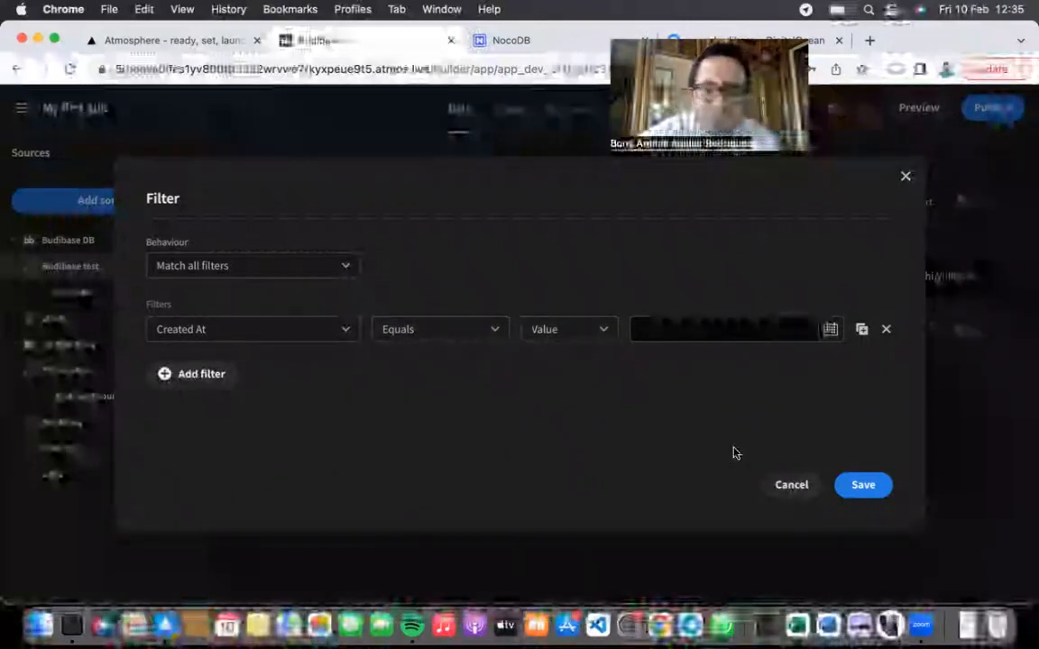
left_click(802, 486)
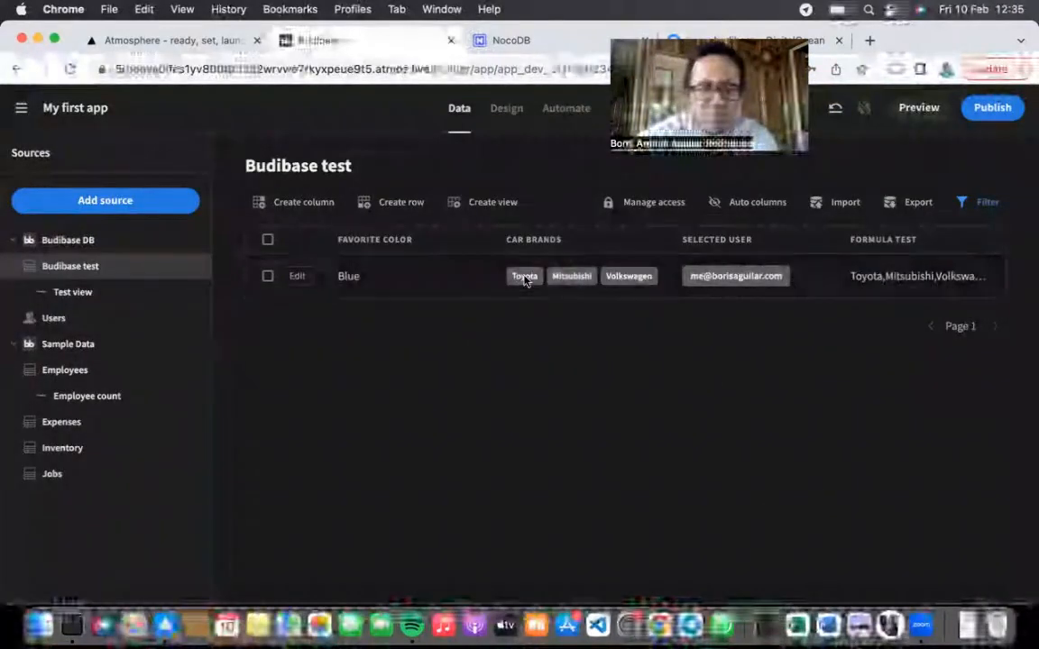
left_click(506, 109)
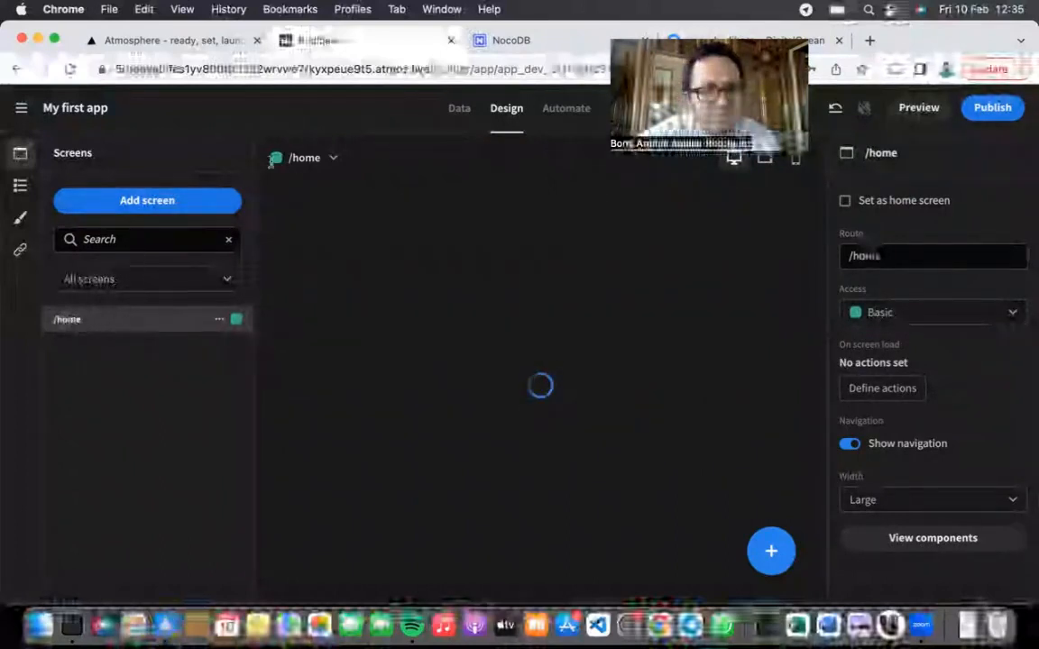
Step: Add a container to the /home screen with a Data Provider inside it
left_click(327, 158)
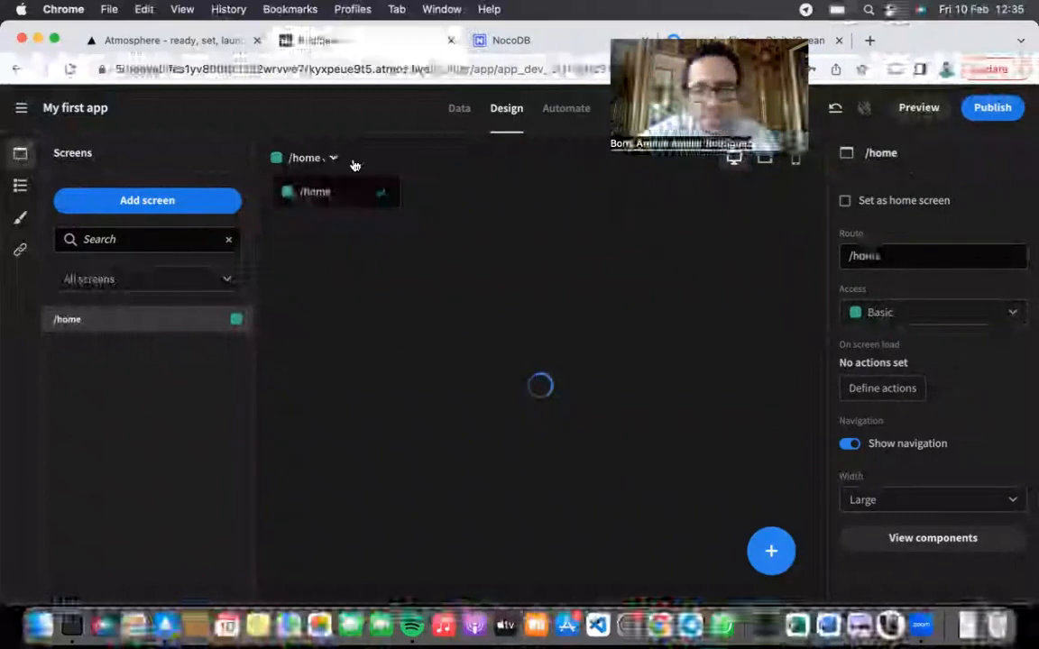
left_click(355, 165)
left_click(771, 551)
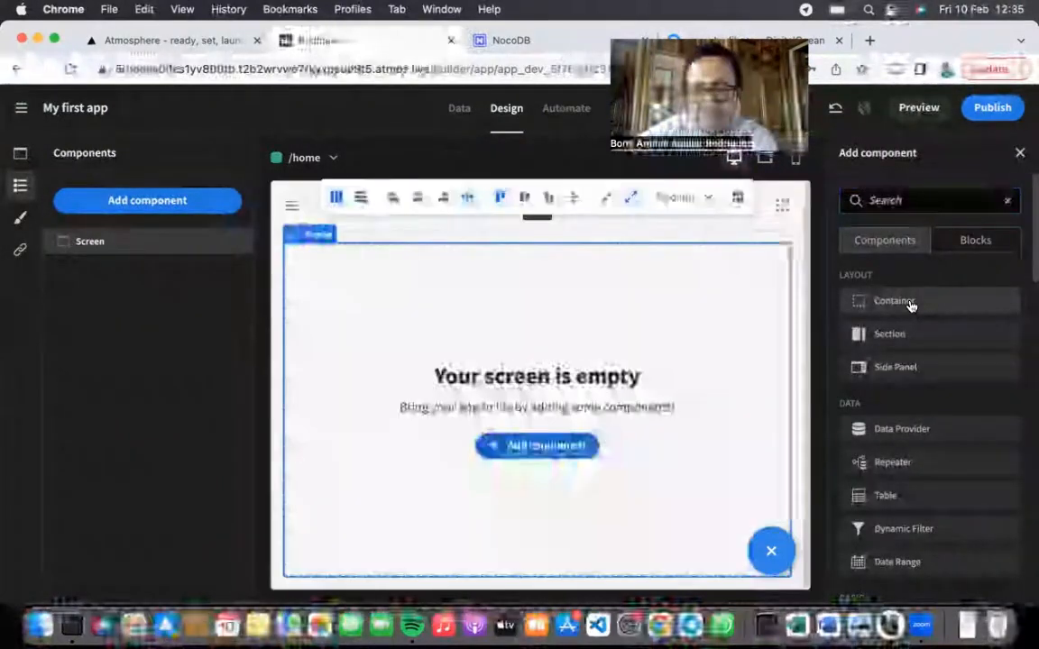
left_click(909, 303)
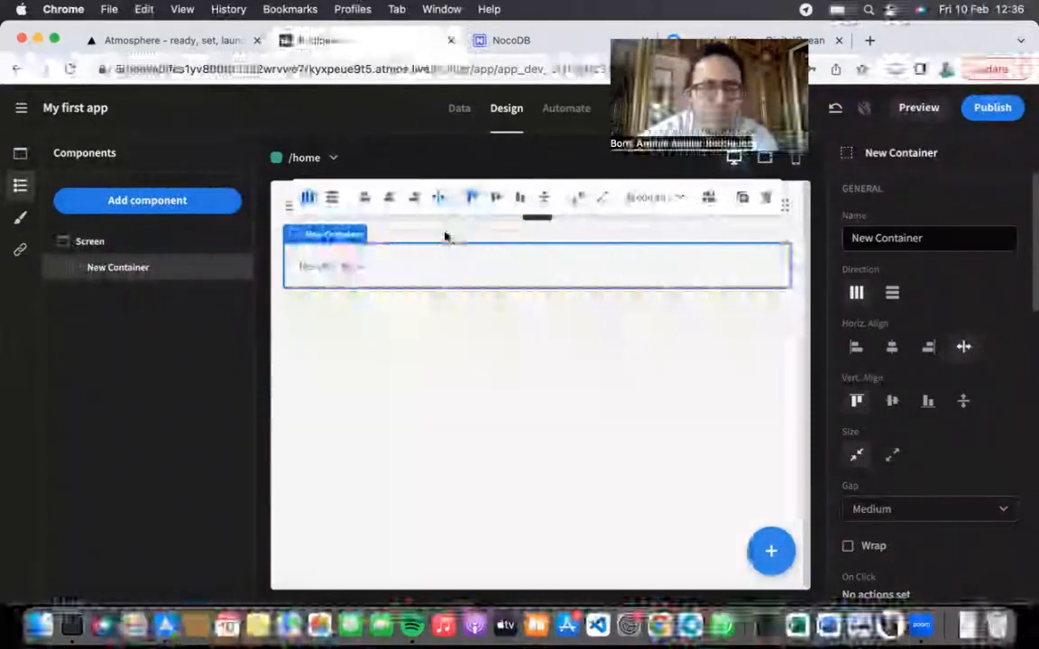
left_click(174, 204)
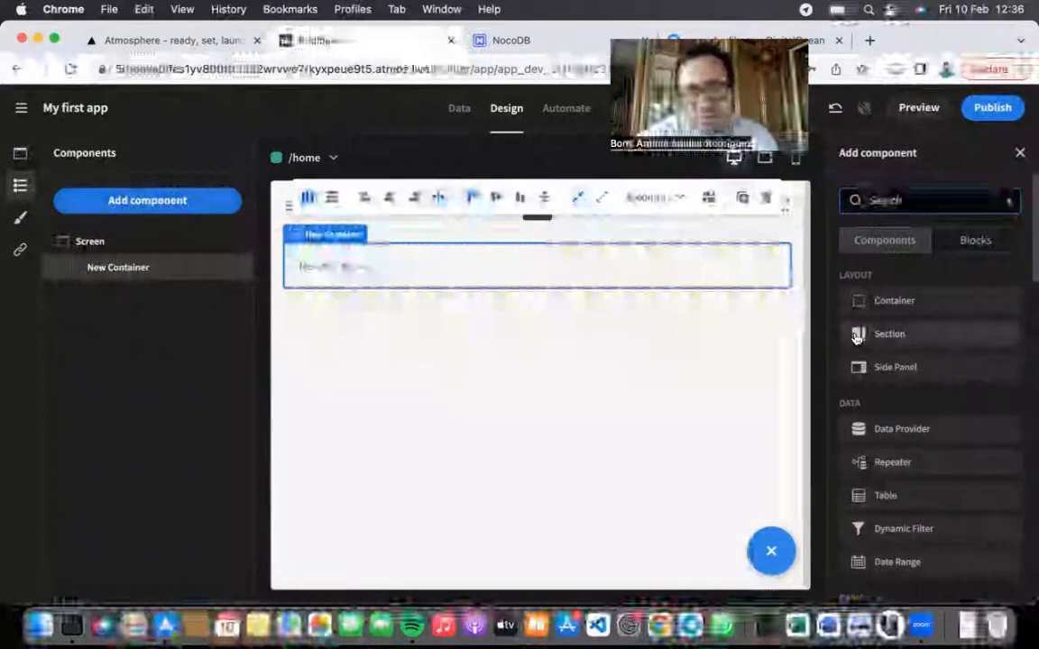
scroll(897, 397, "down", 2)
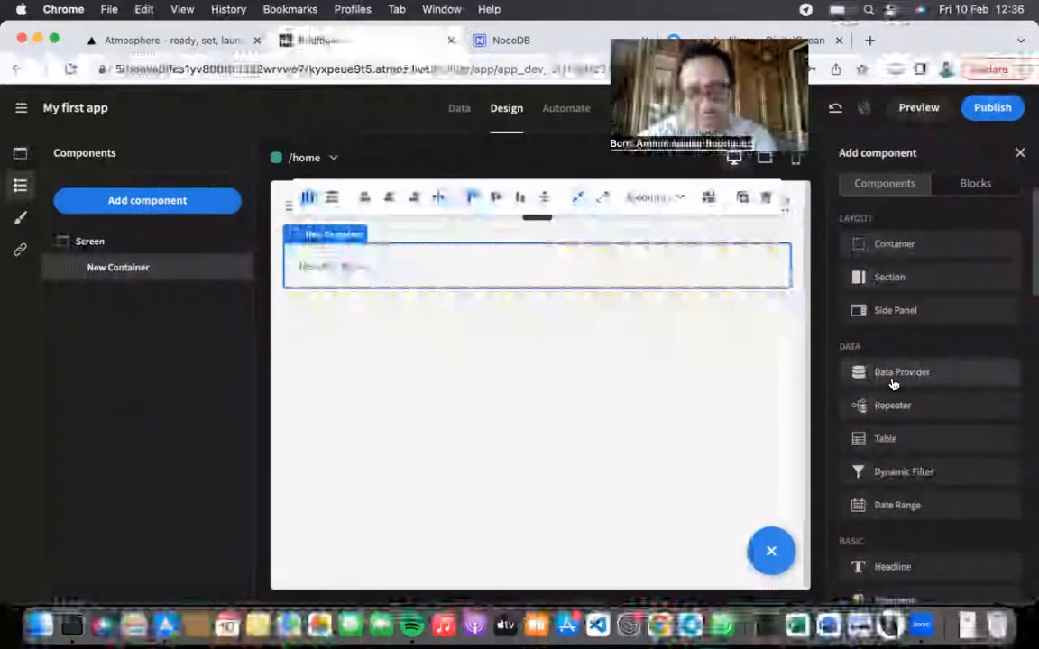
left_click(891, 384)
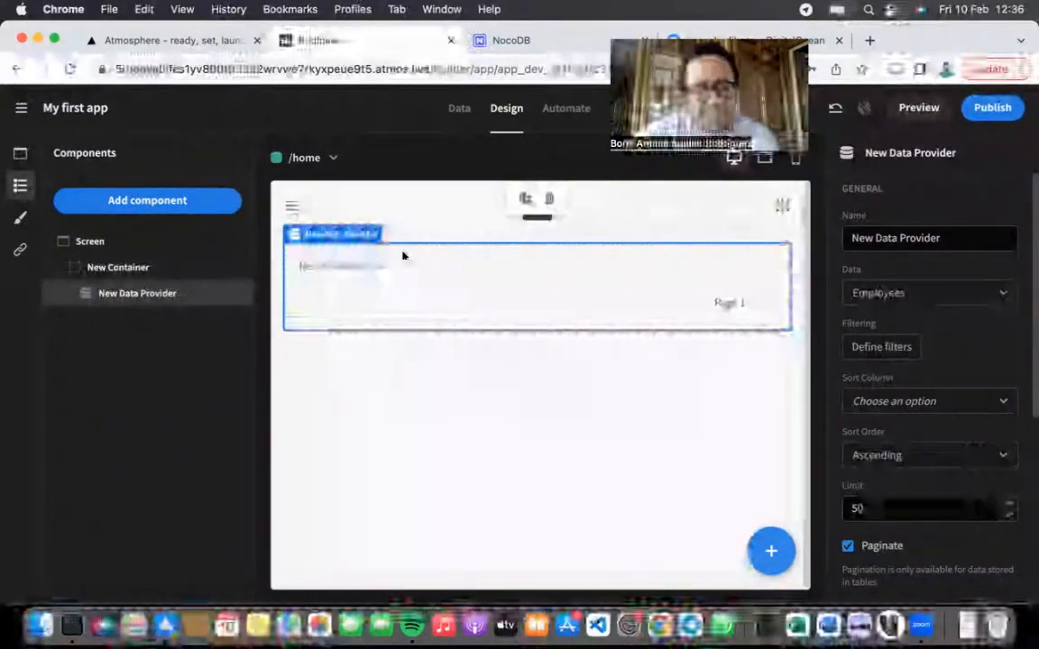
Step: Add a table inside the data provider, then reselect New Data Provider
right_click(190, 297)
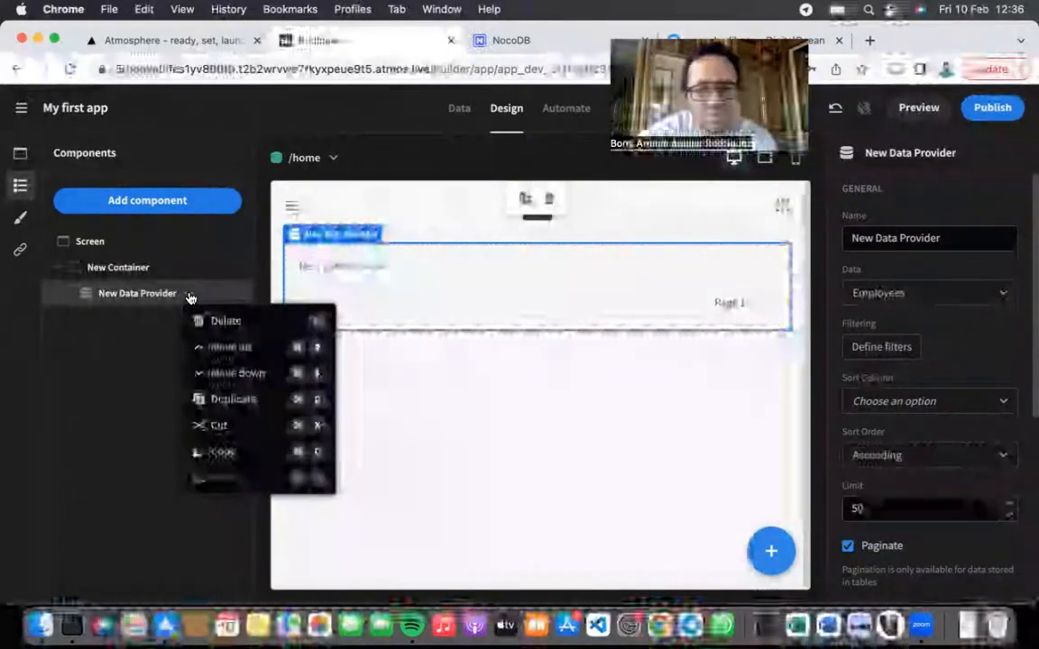
left_click(102, 297)
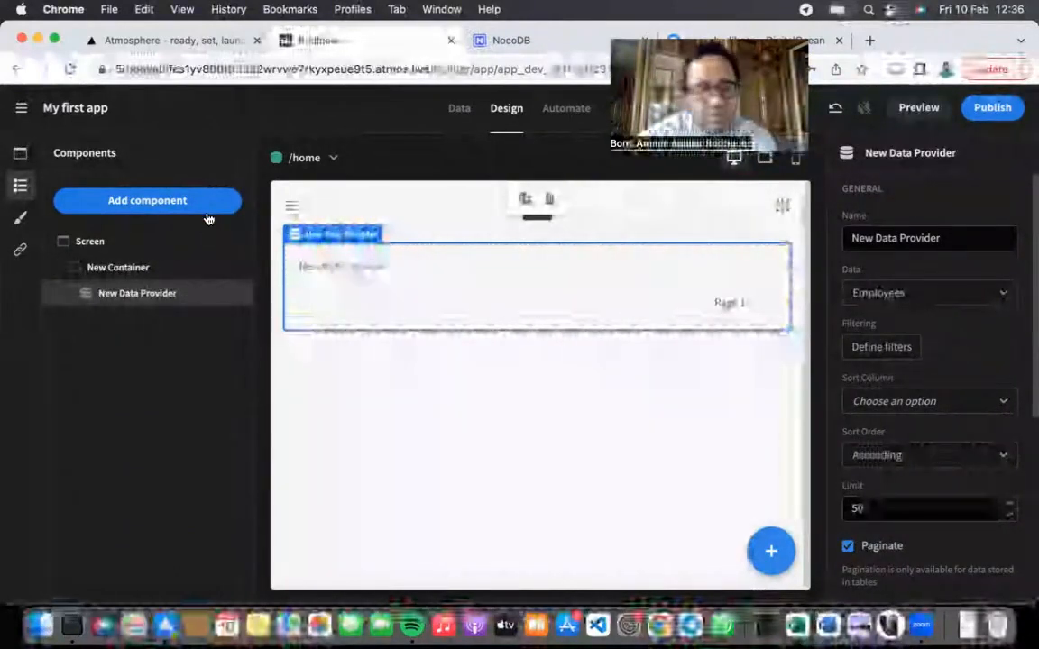
left_click(206, 209)
scroll(906, 392, "down", 1)
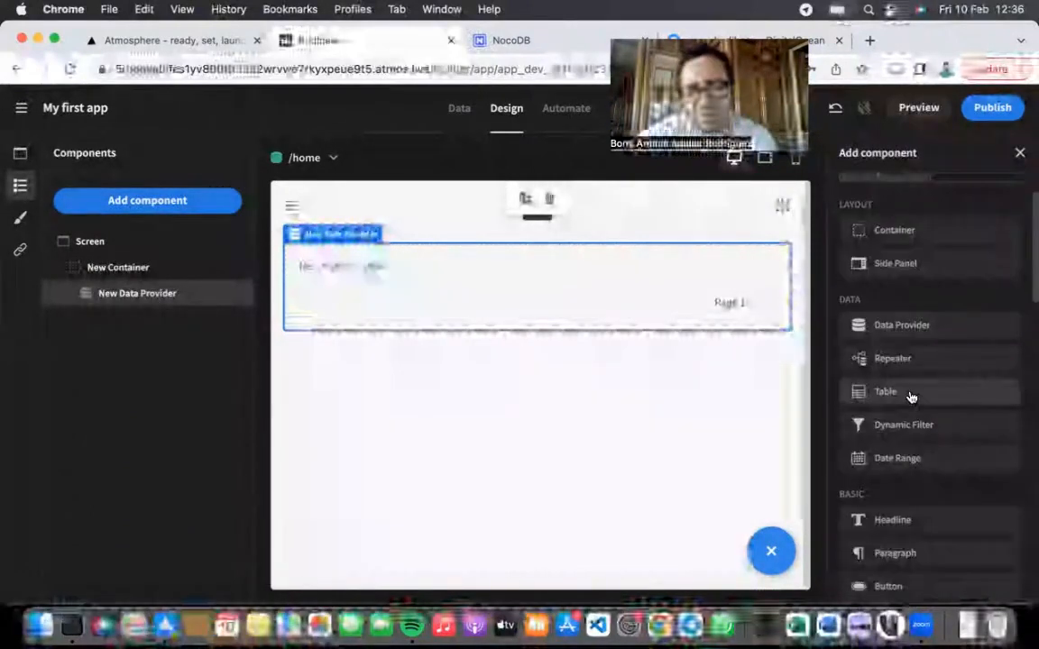
left_click(911, 397)
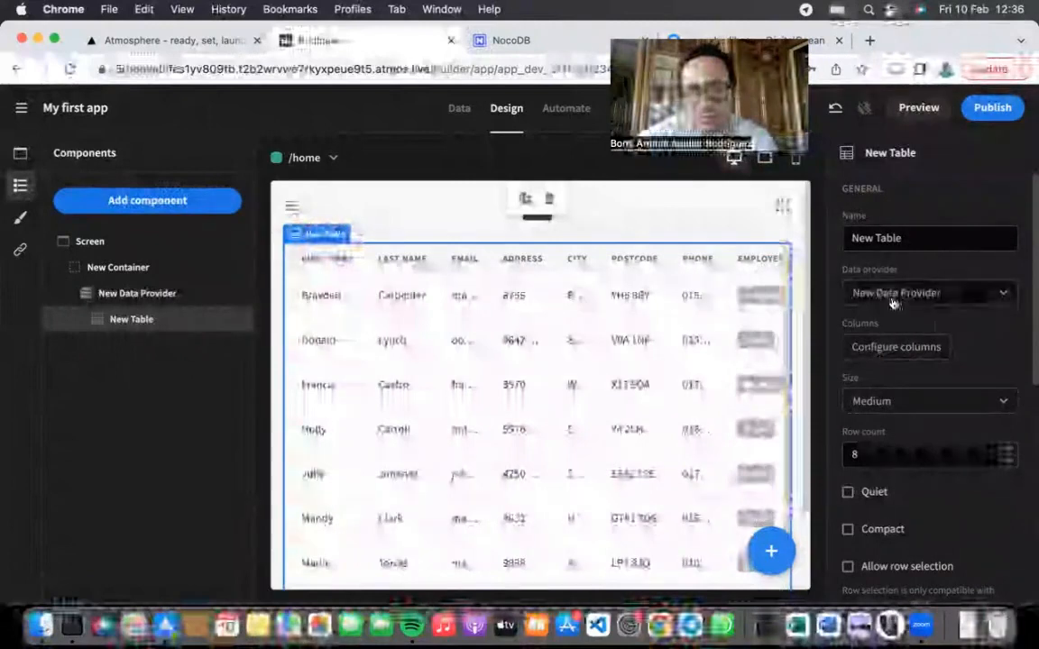
left_click(162, 295)
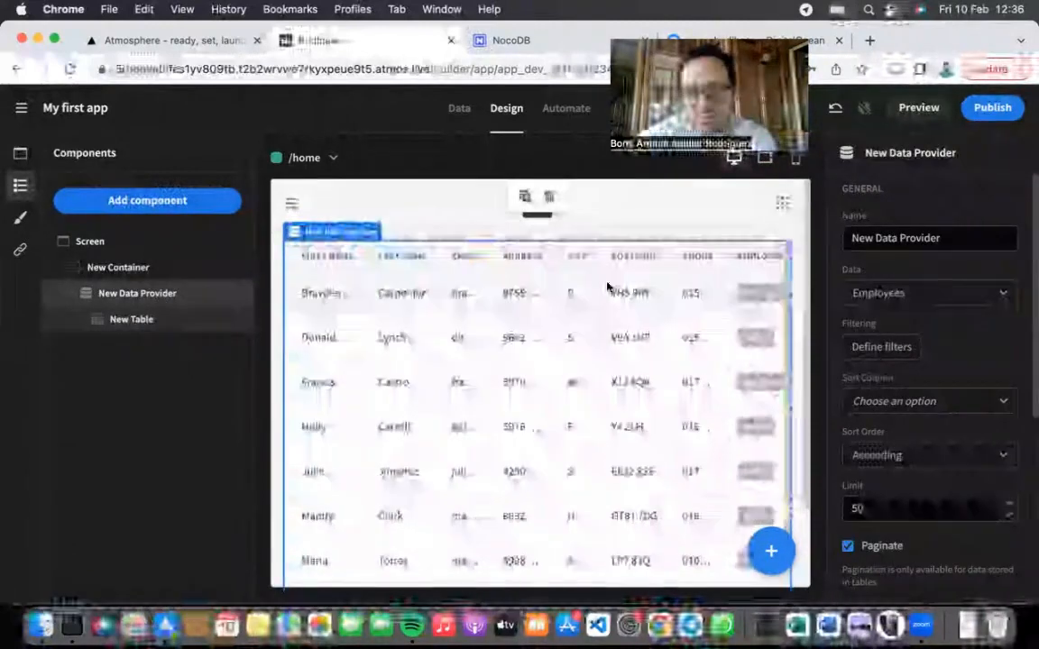
Step: Switch the data provider's source table to Budibase test
left_click(892, 294)
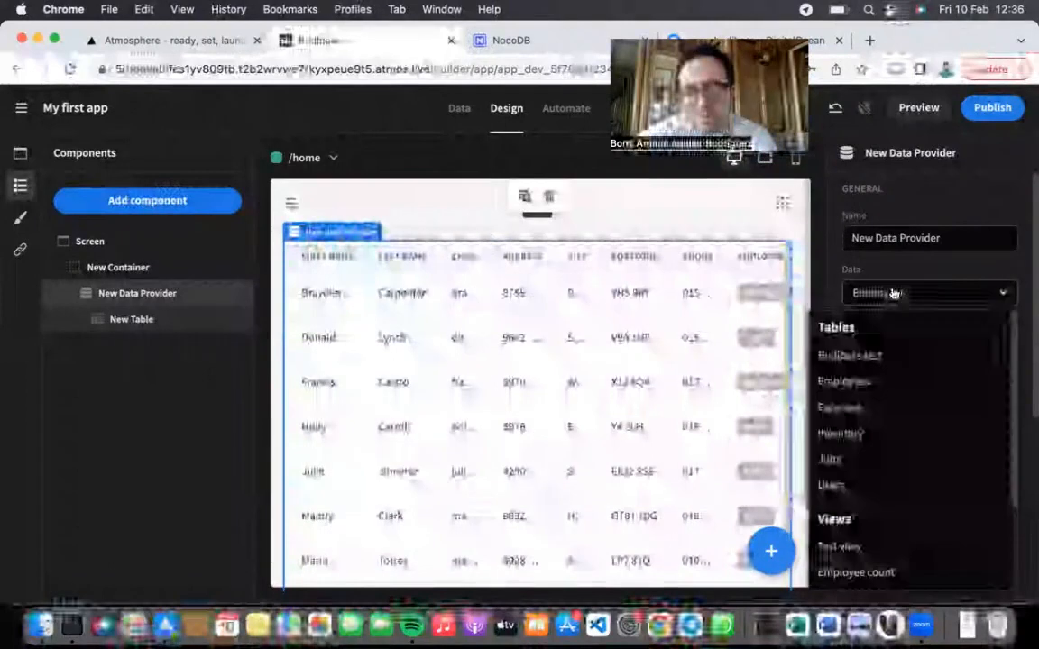
left_click(872, 361)
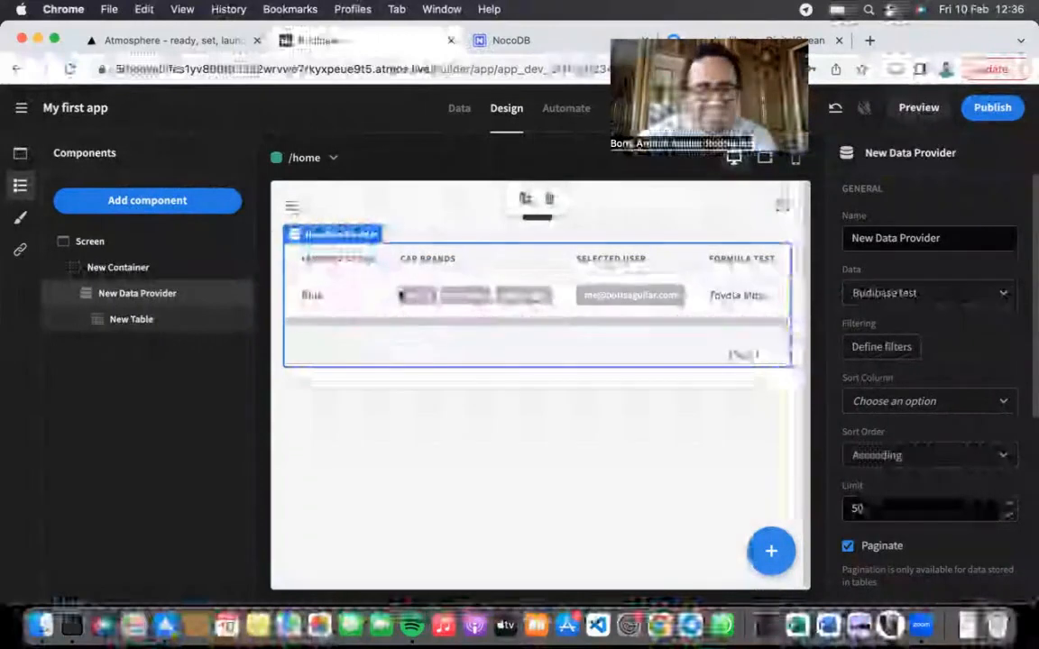
scroll(944, 355, "down", 1)
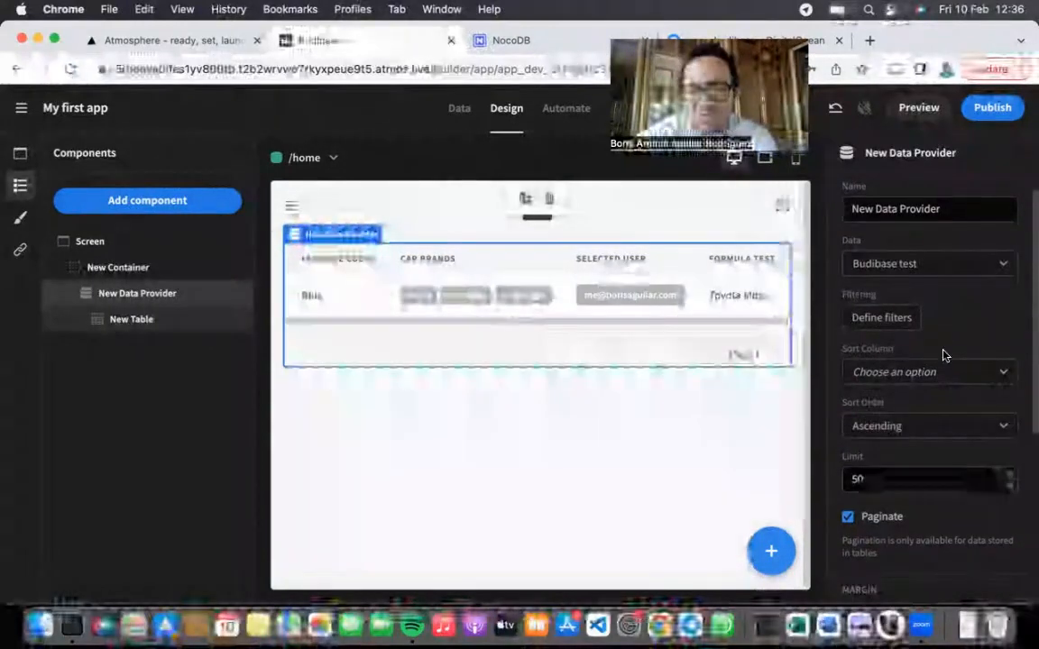
scroll(879, 442, "down", 3)
scroll(867, 426, "up", 1)
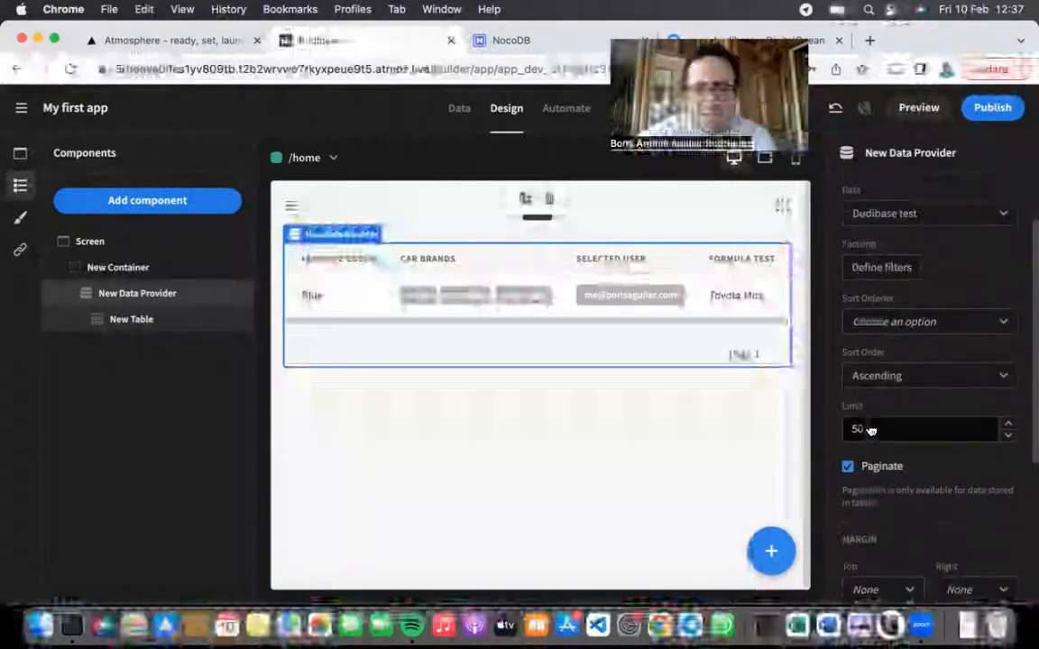
scroll(870, 430, "up", 1)
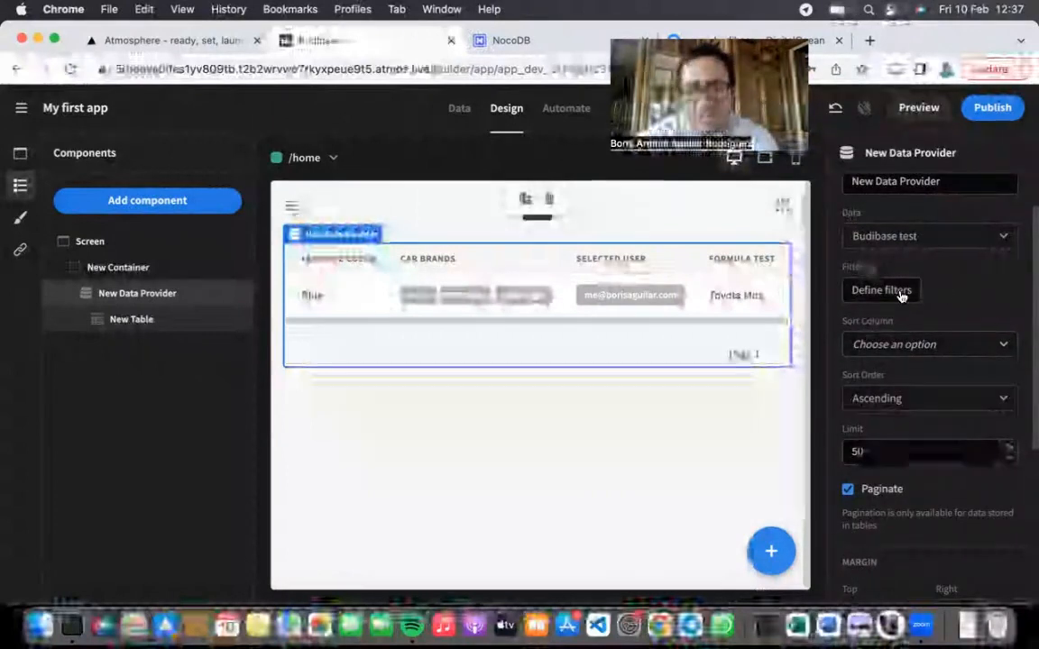
scroll(938, 293, "up", 1)
scroll(928, 290, "down", 1)
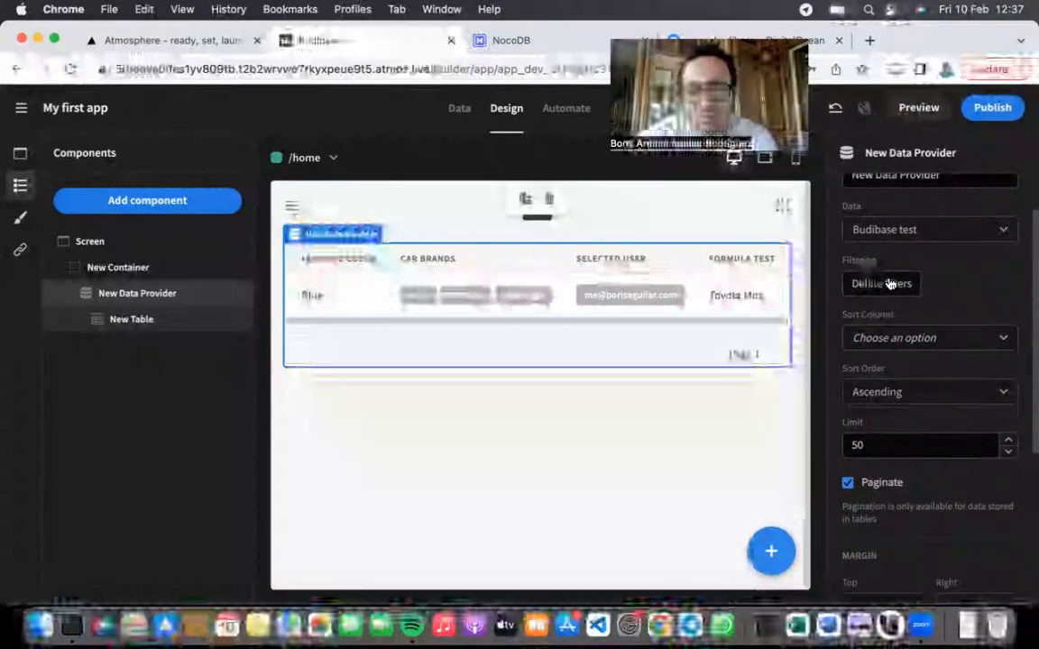
Step: Review the provider's filter and sort settings, leaving them unchanged with ascending order
left_click(882, 283)
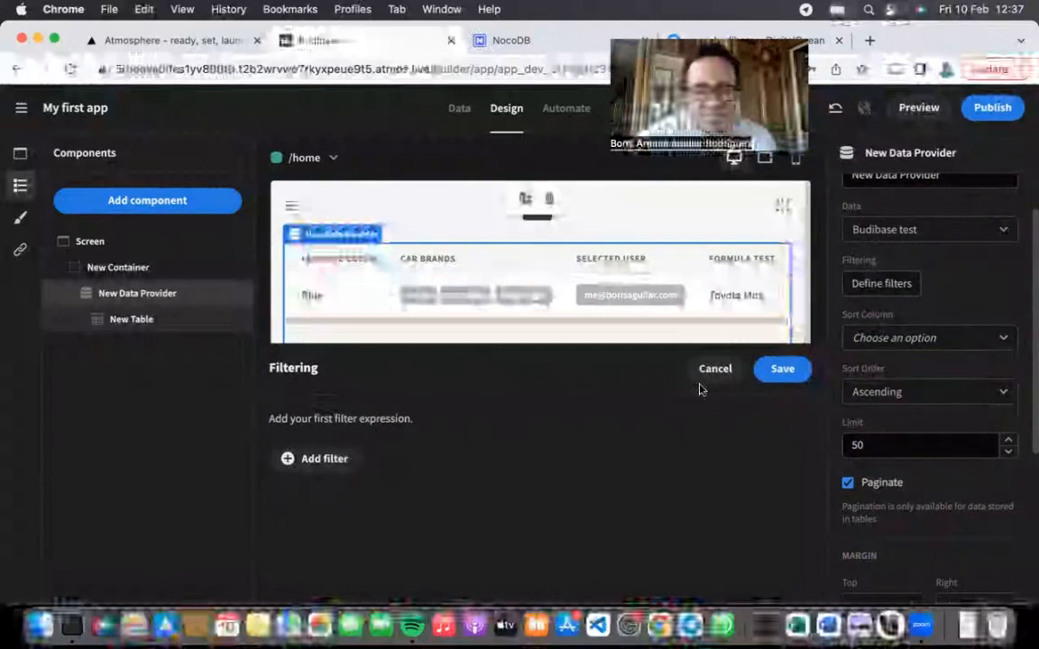
left_click(710, 370)
left_click(909, 339)
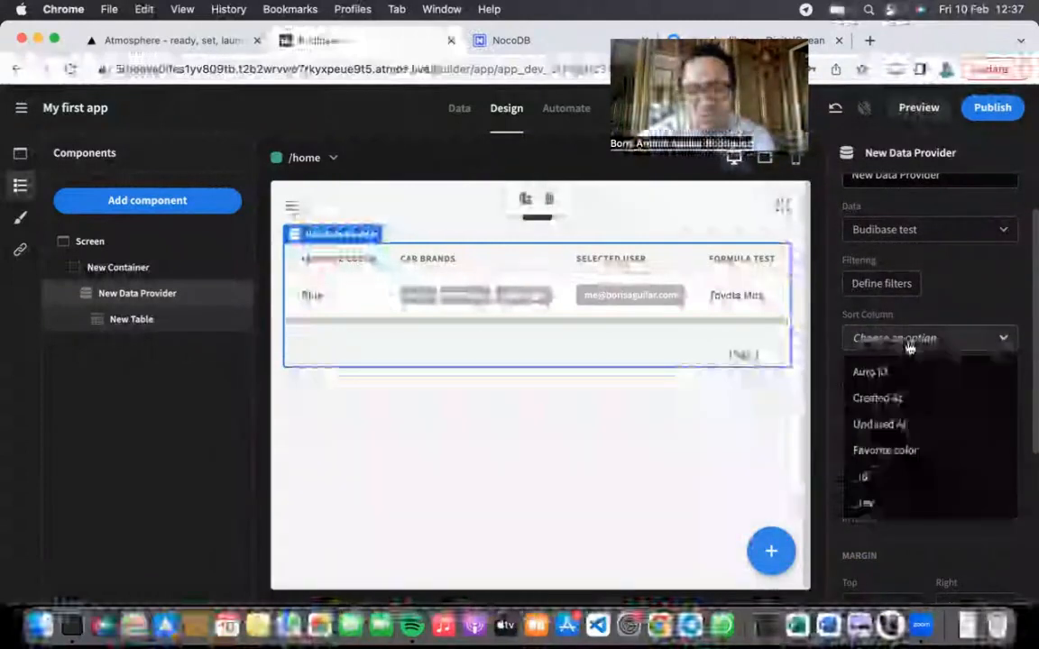
left_click(910, 339)
left_click(929, 392)
left_click(928, 392)
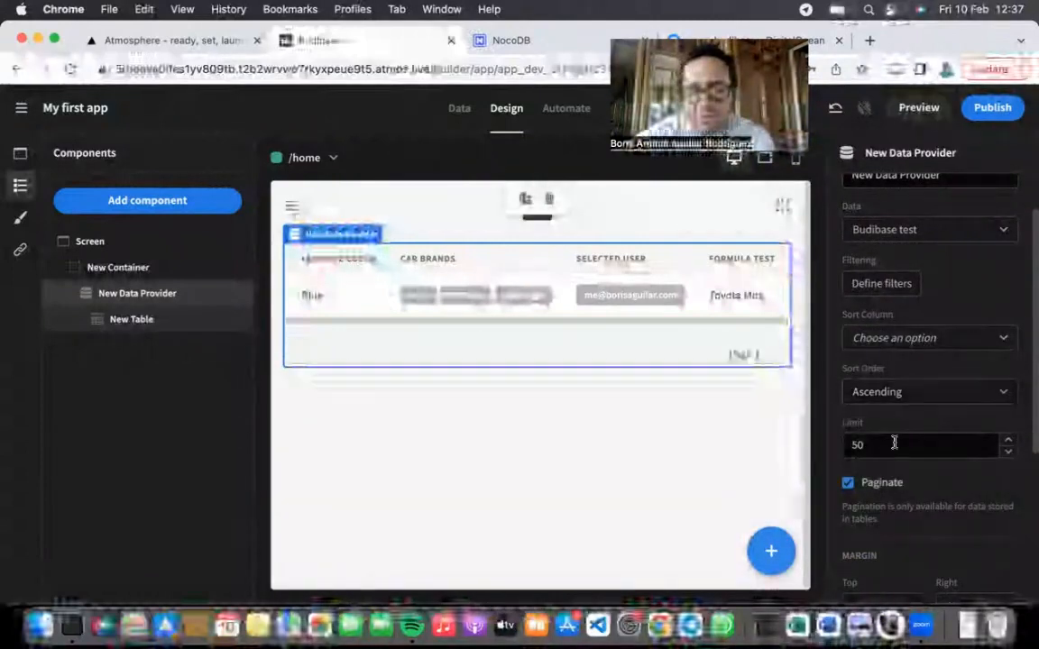
scroll(913, 453, "down", 1)
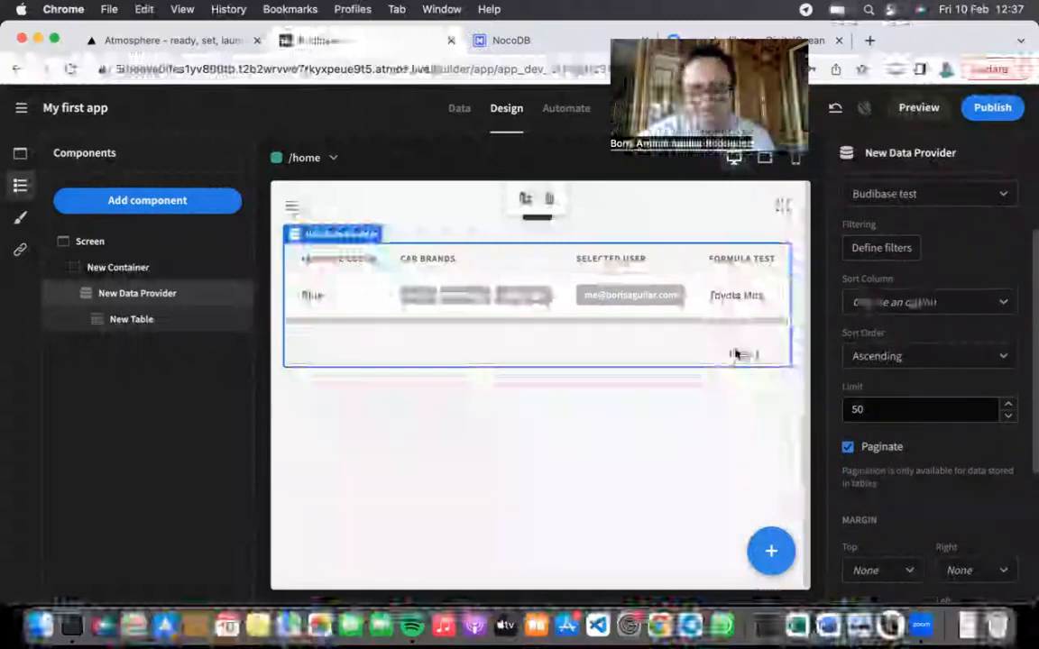
scroll(915, 397, "down", 5)
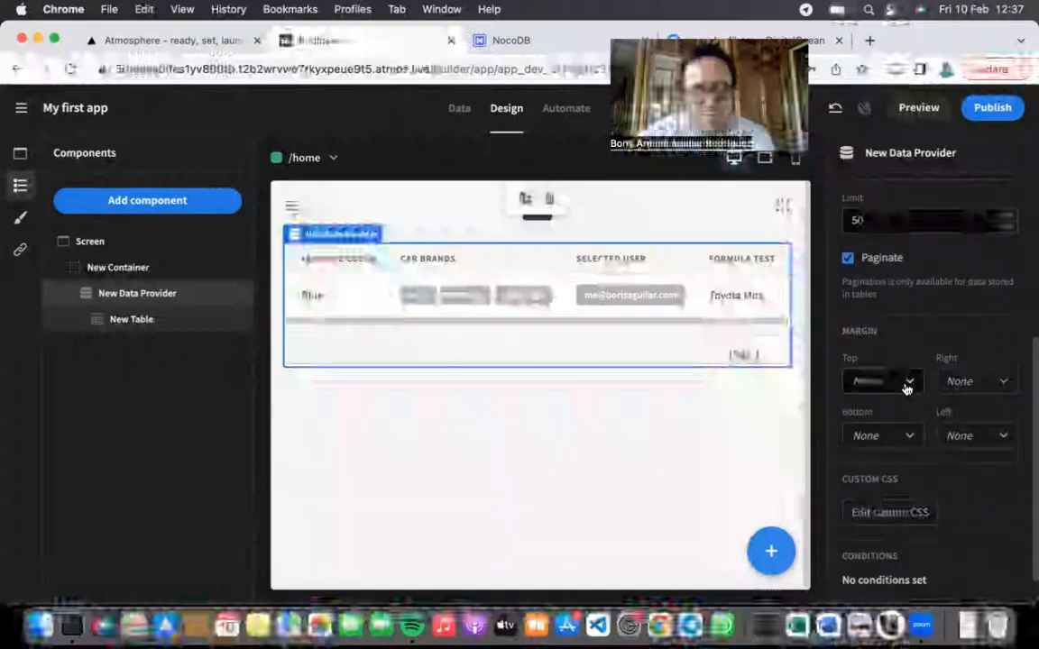
scroll(937, 477, "down", 1)
scroll(969, 521, "up", 9)
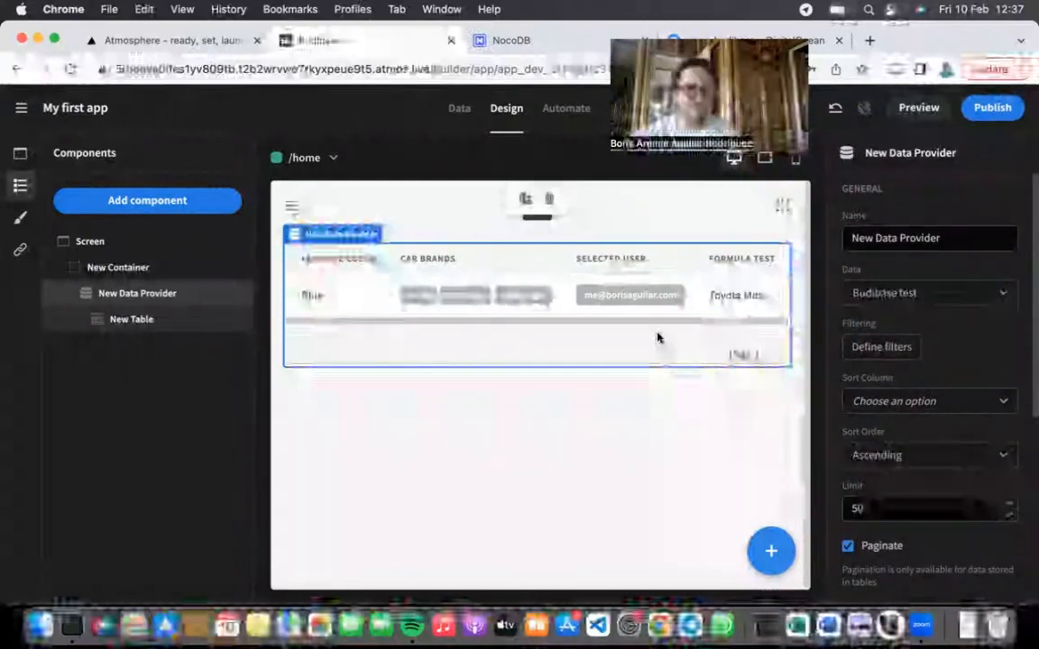
left_click(189, 294)
left_click(189, 298)
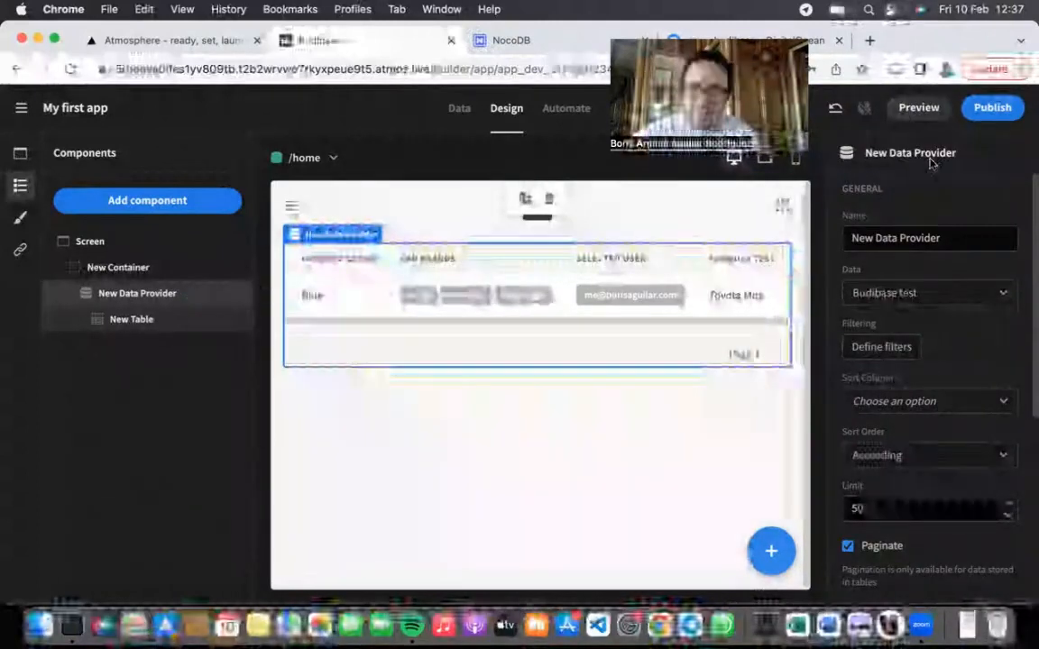
left_click(203, 202)
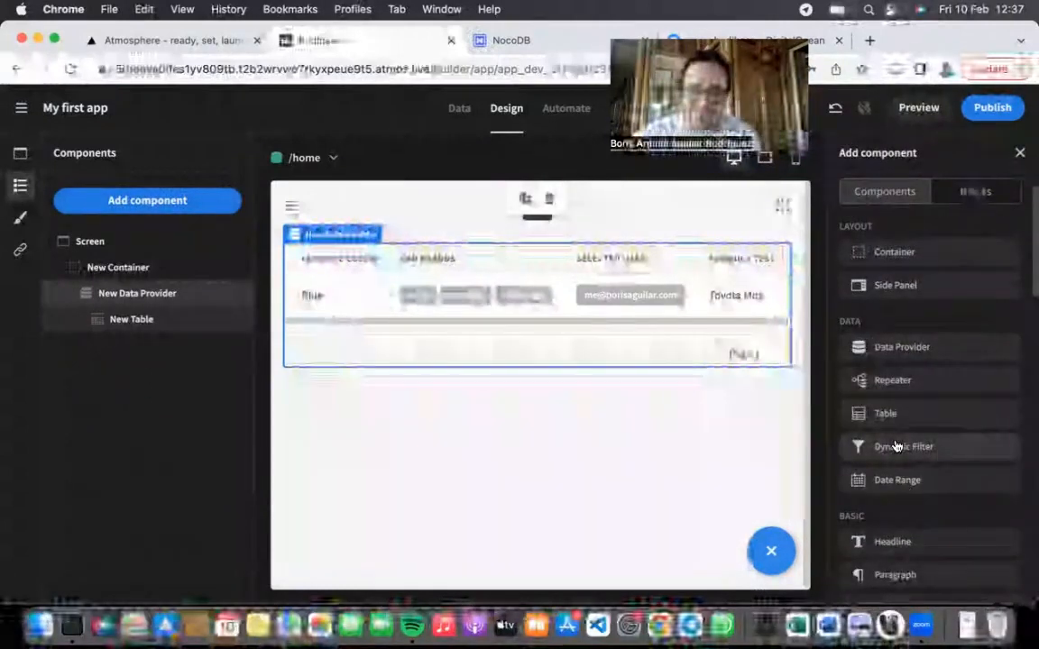
Step: Insert a Dynamic Filter linked to New Data Provider above the test table
left_click(896, 445)
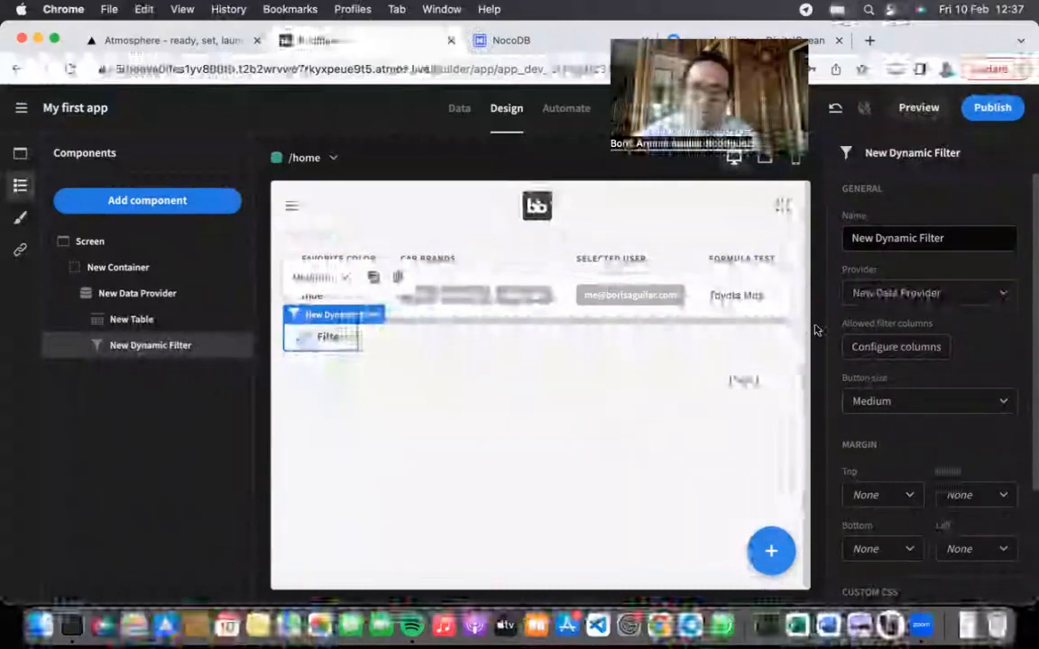
scroll(931, 407, "down", 2)
scroll(932, 407, "up", 2)
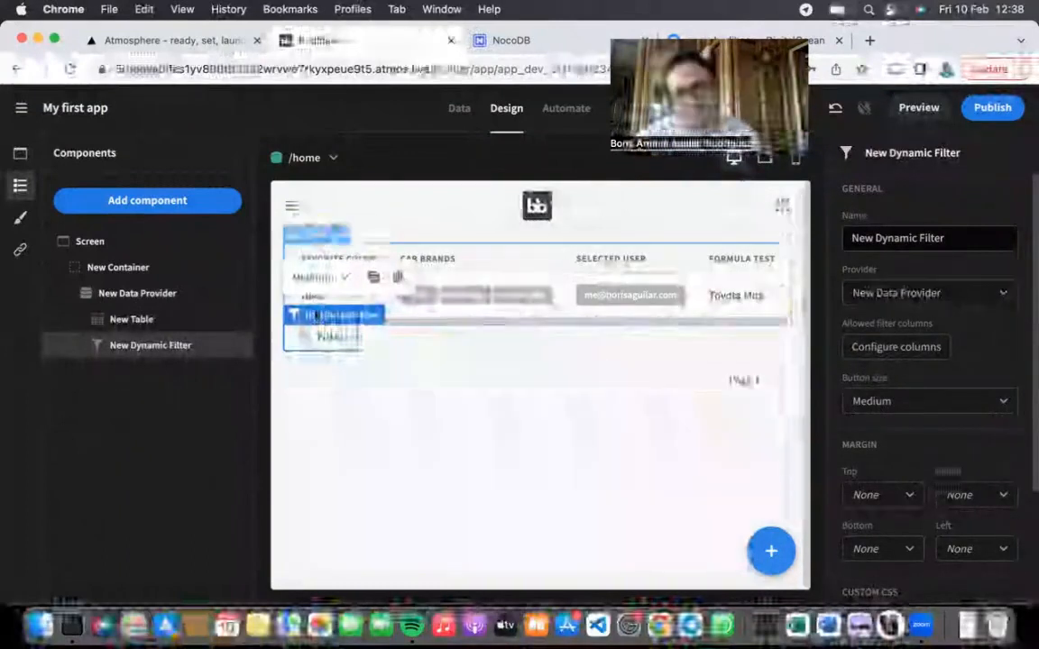
left_click(191, 294)
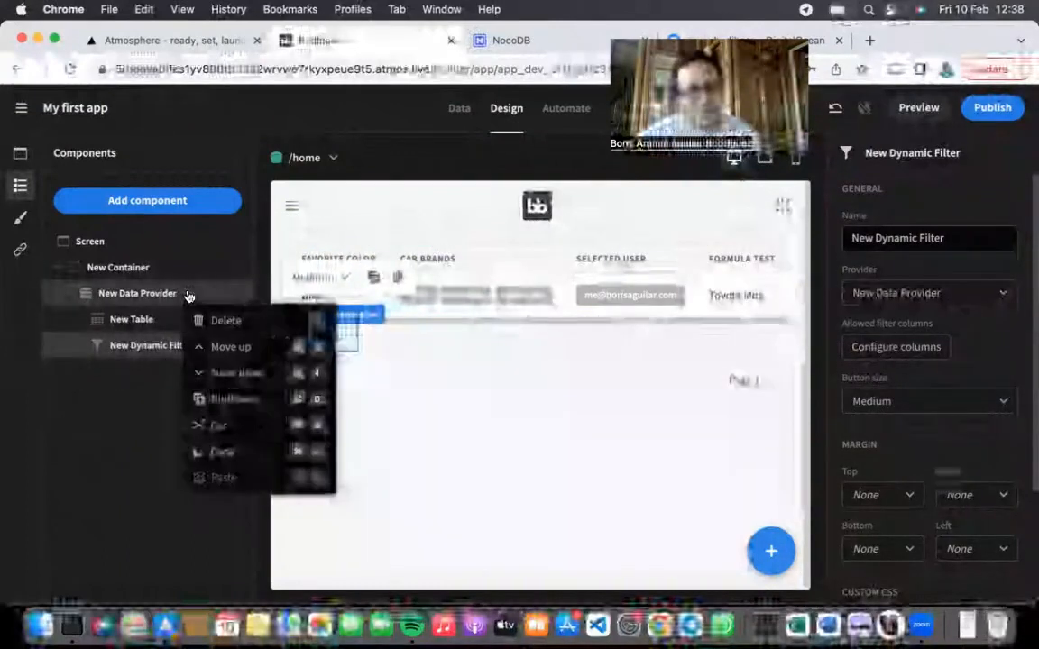
left_click(184, 200)
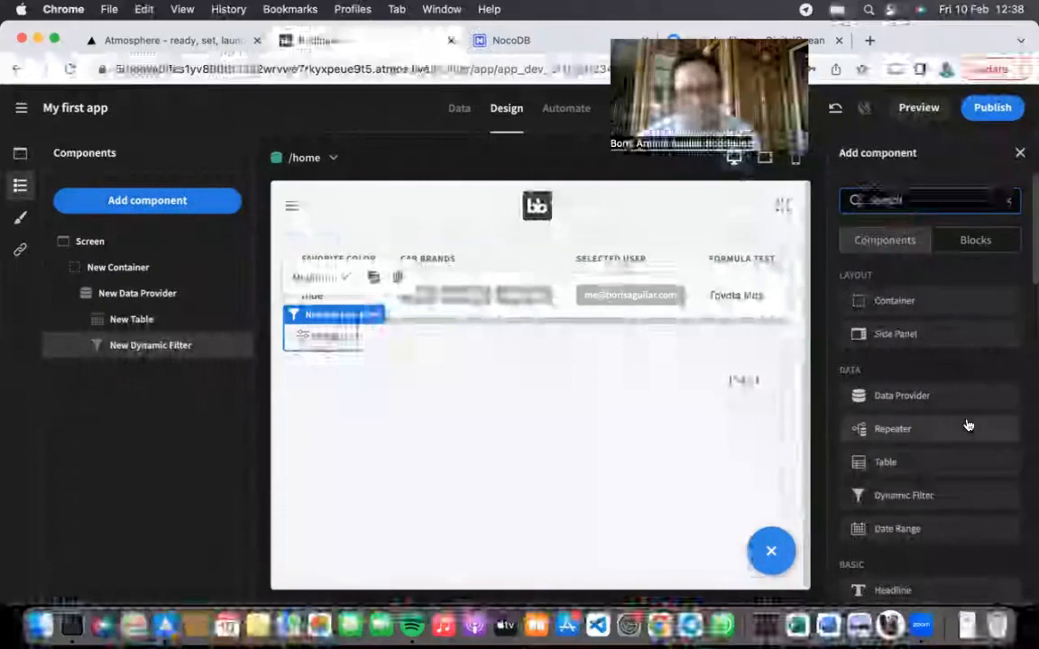
Step: Add a New Repeater below the dynamic filter, keeping New Data Provider as its source
scroll(892, 365, "down", 2)
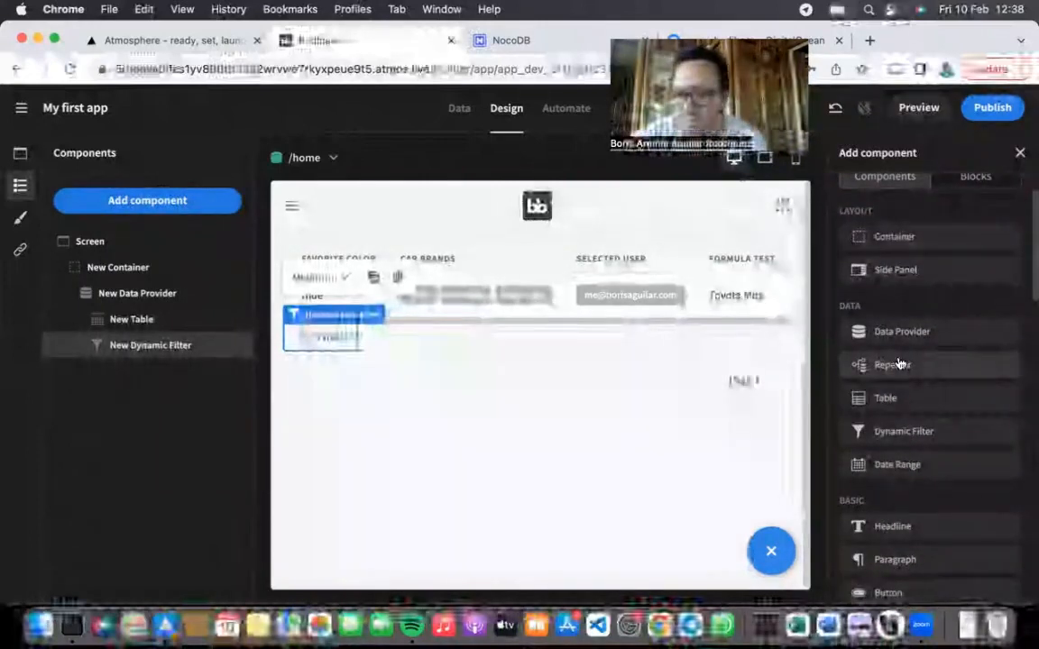
left_click(897, 364)
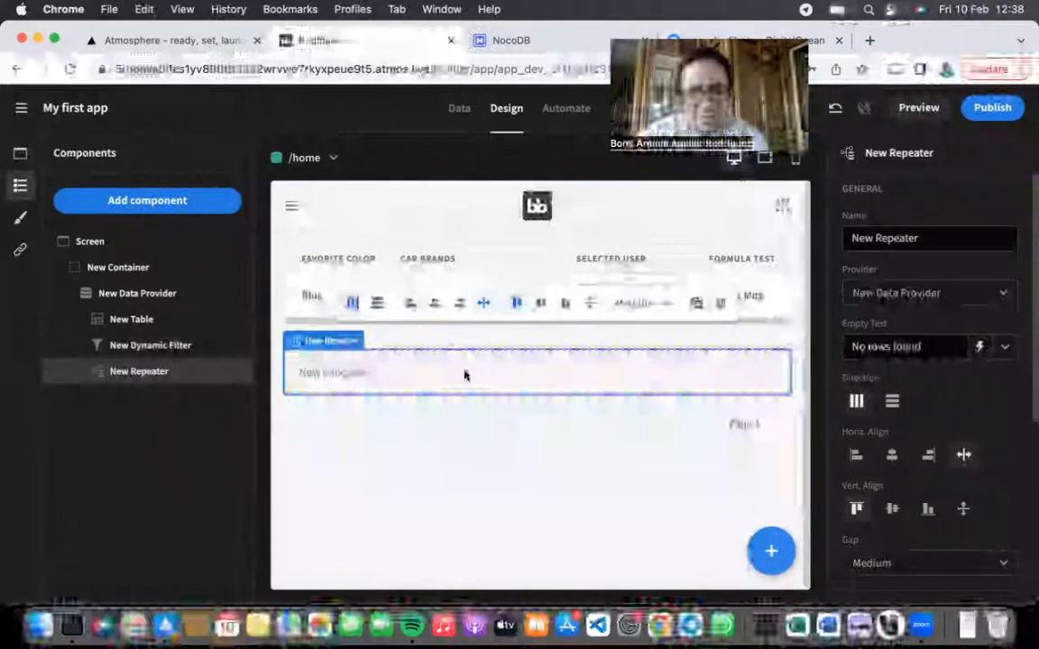
left_click(901, 295)
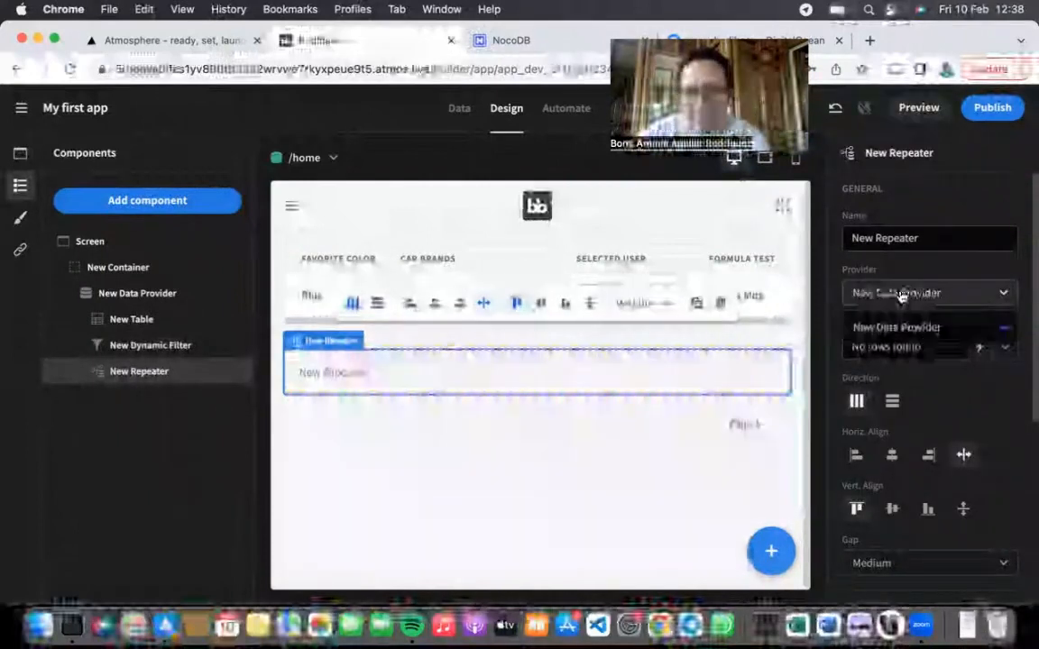
left_click(904, 288)
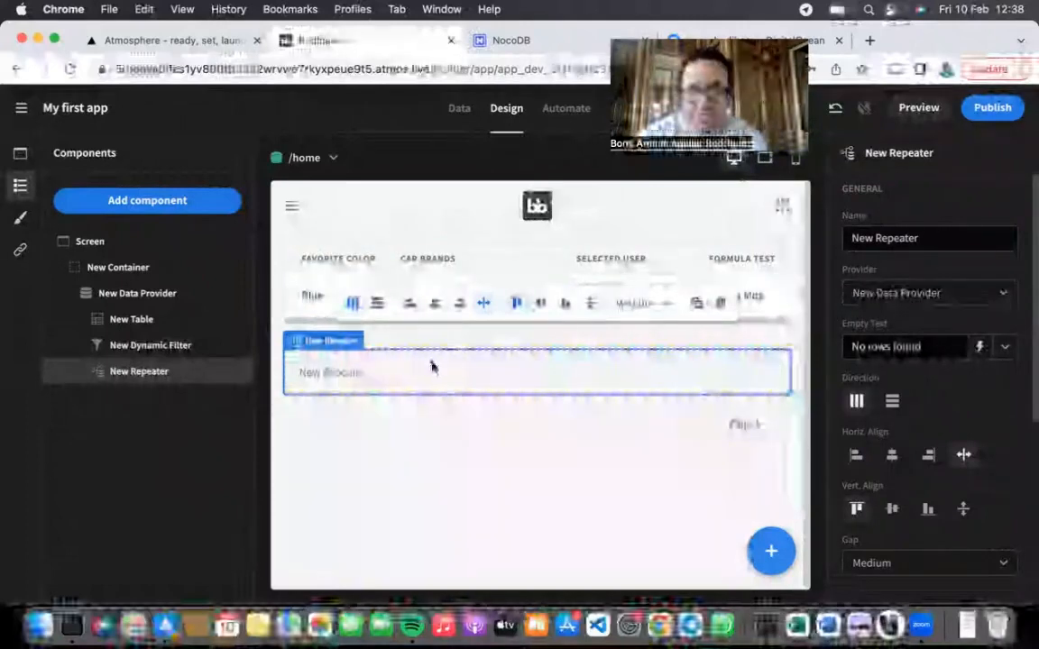
scroll(957, 389, "down", 1)
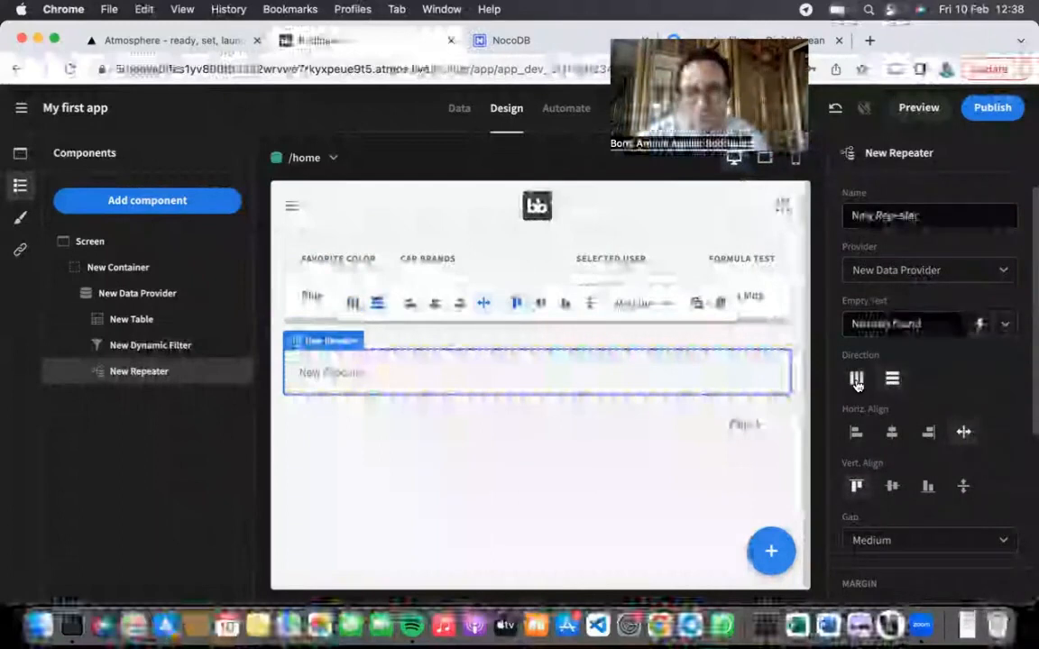
scroll(874, 386, "down", 3)
scroll(953, 407, "up", 4)
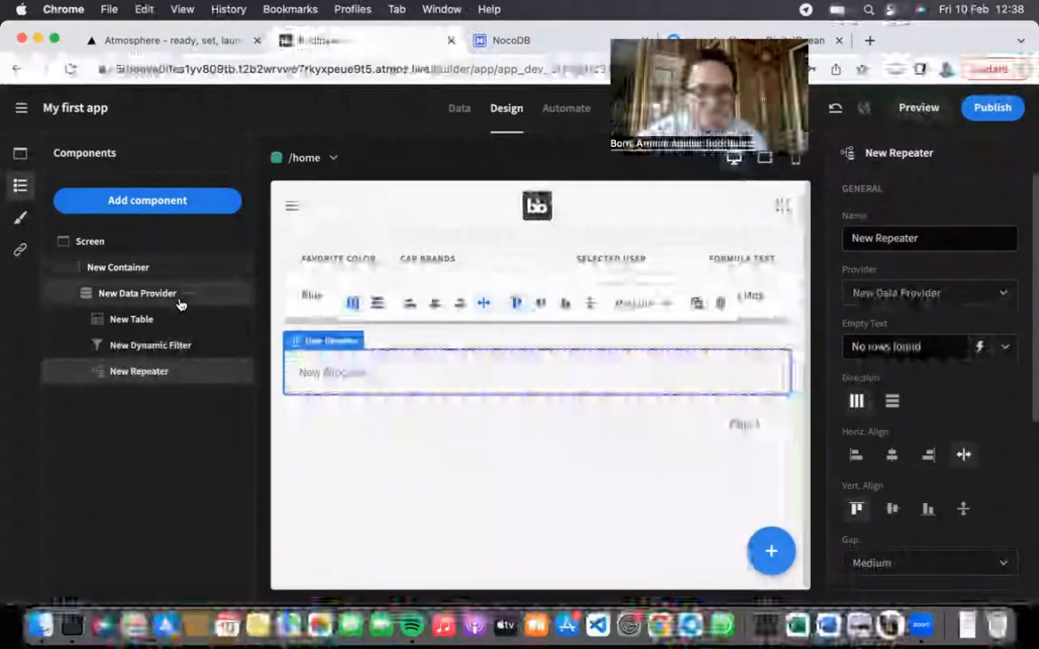
Step: Add a New Date Range under the repeater, filtering on the Created At field
left_click(181, 203)
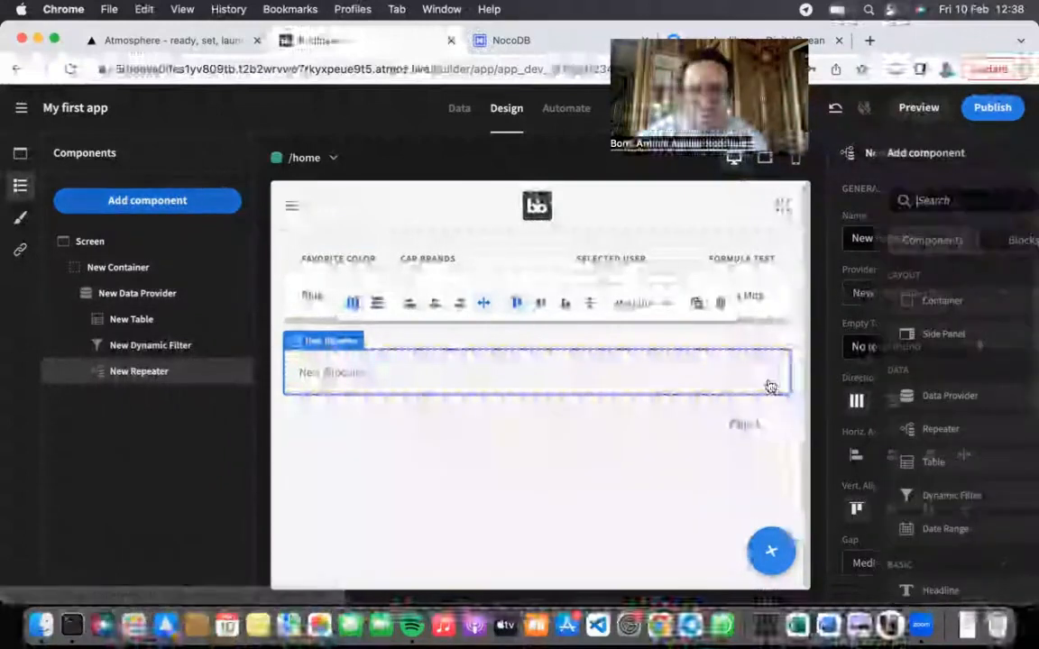
scroll(927, 431, "down", 2)
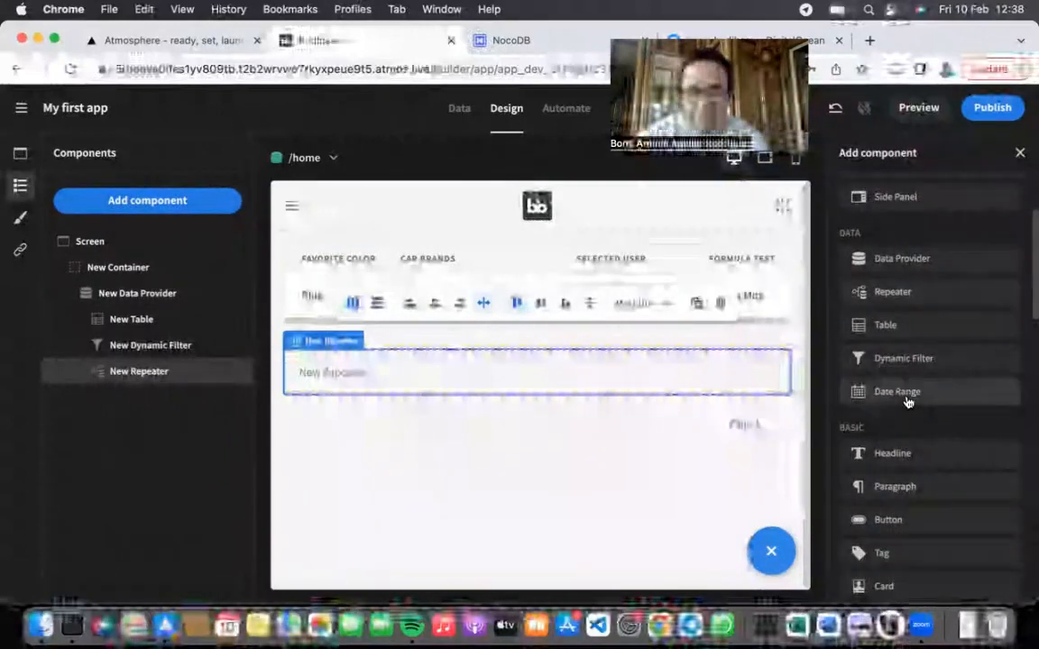
left_click(907, 397)
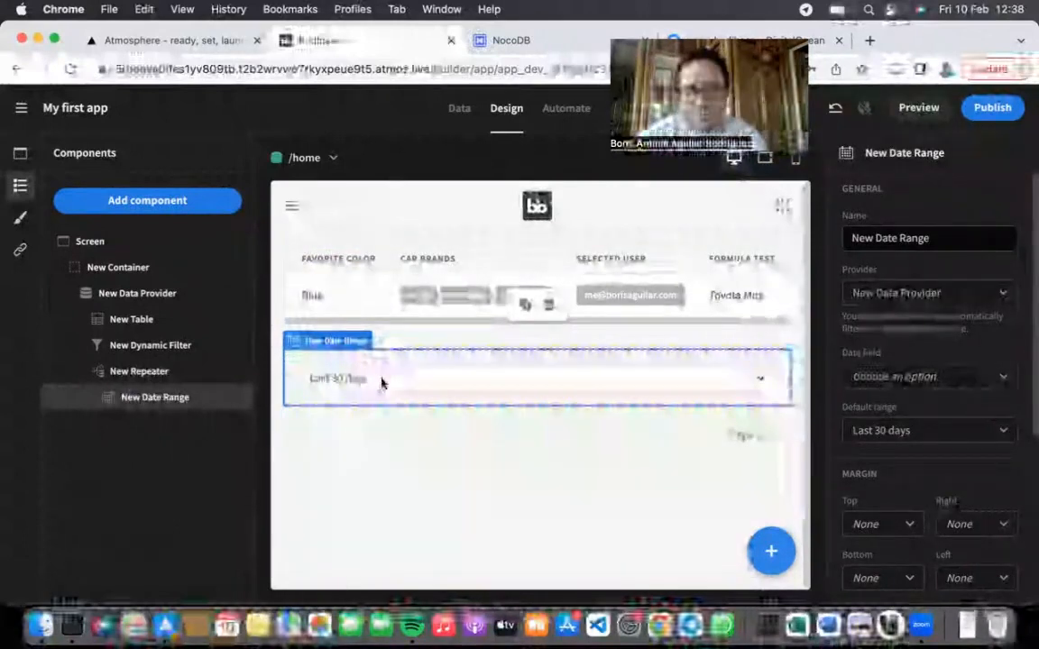
scroll(972, 514, "down", 2)
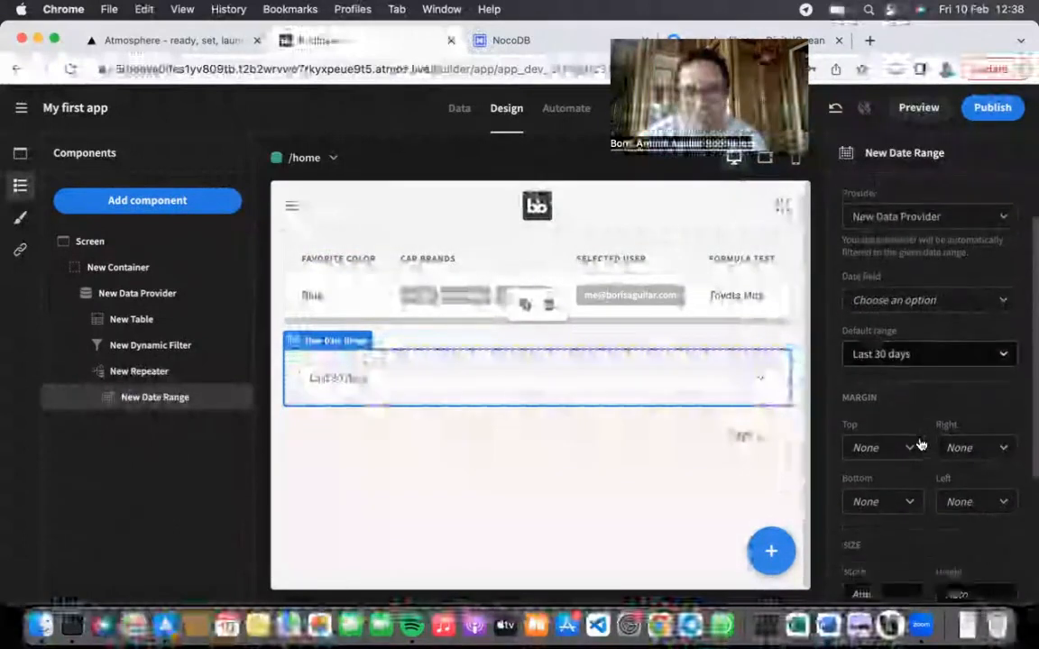
left_click(909, 298)
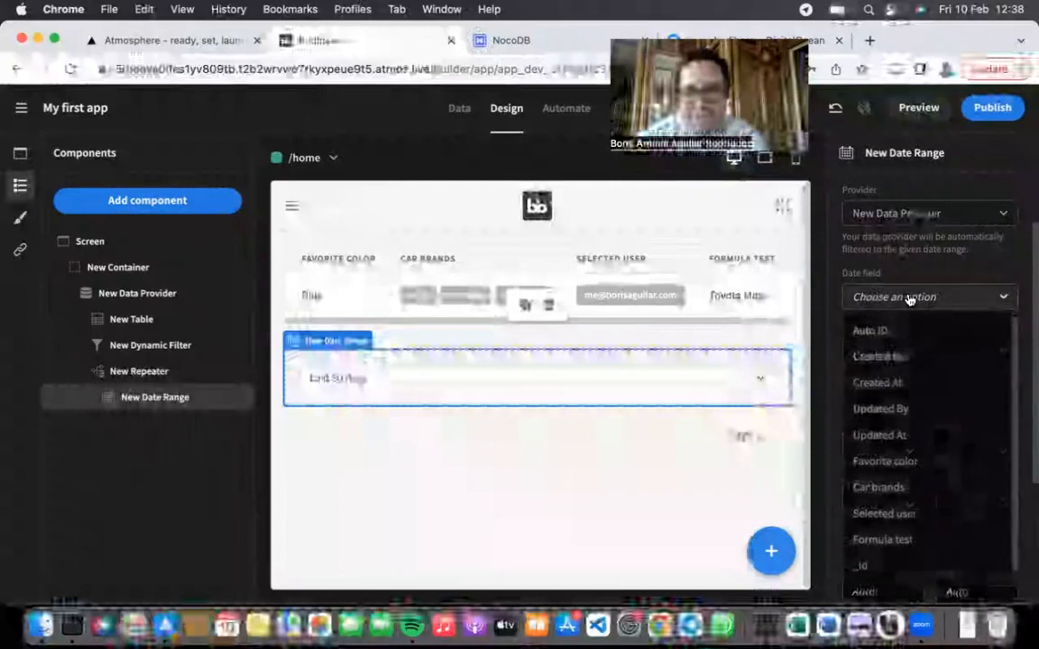
left_click(906, 384)
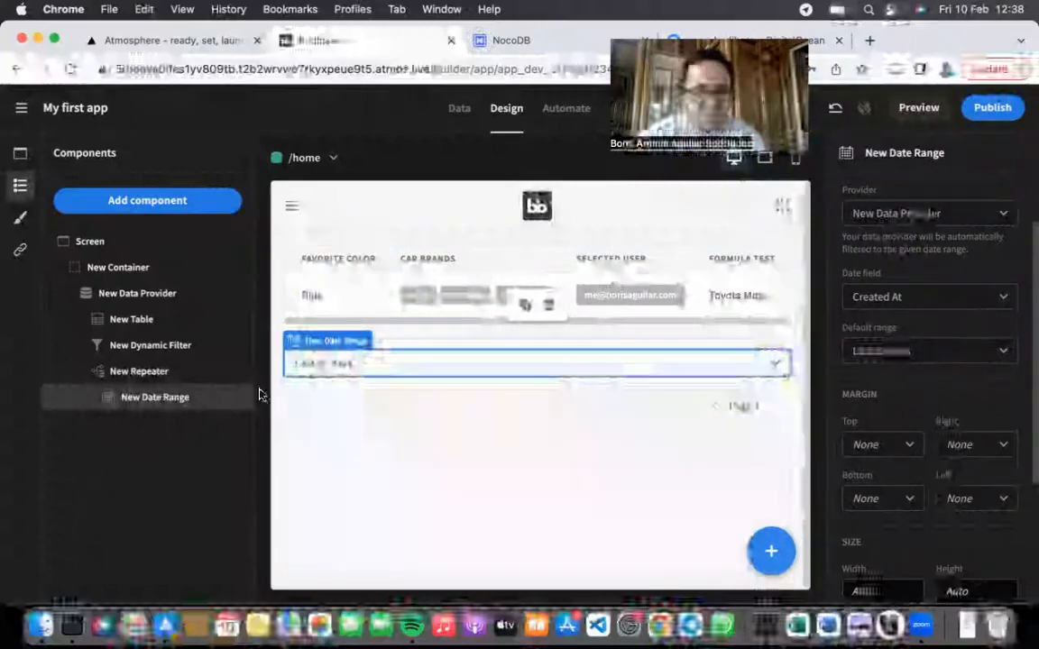
left_click(185, 204)
scroll(900, 441, "down", 3)
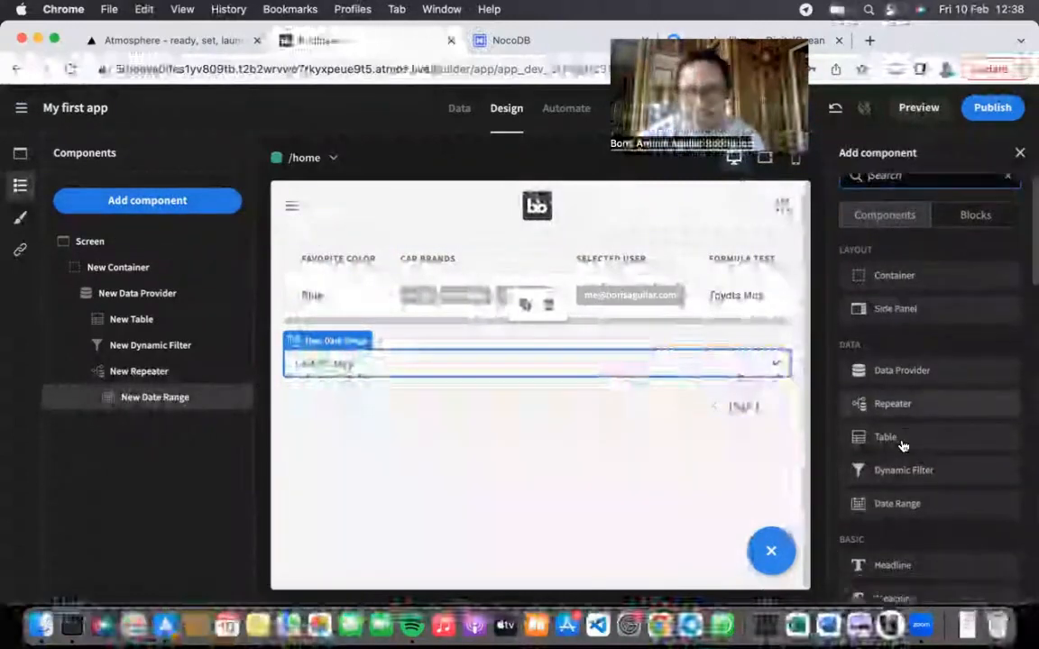
scroll(881, 364, "down", 2)
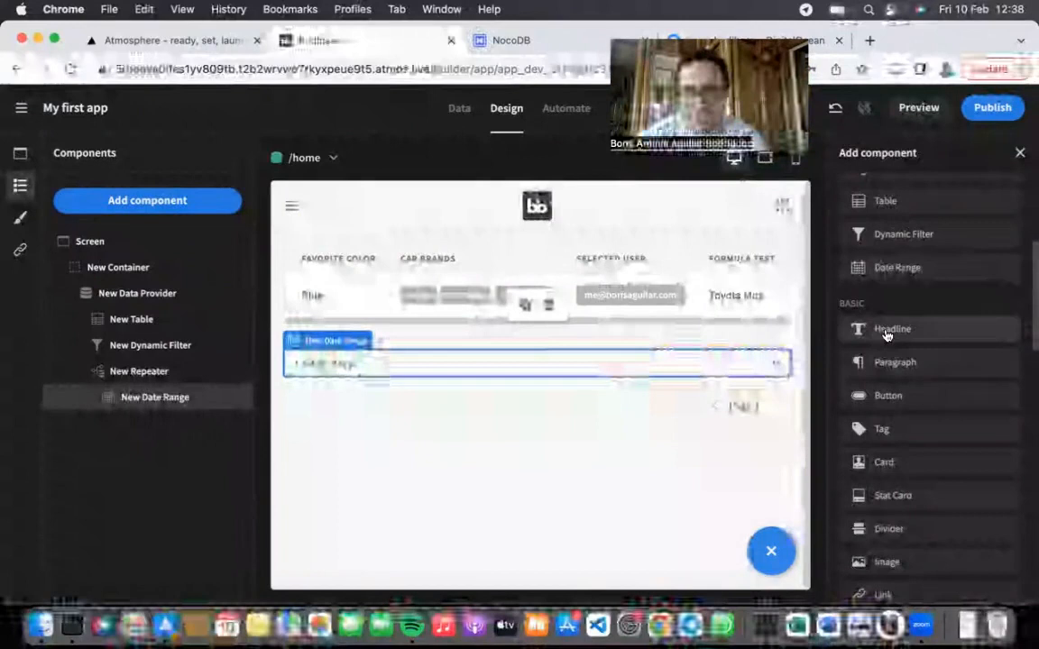
scroll(892, 538, "down", 3)
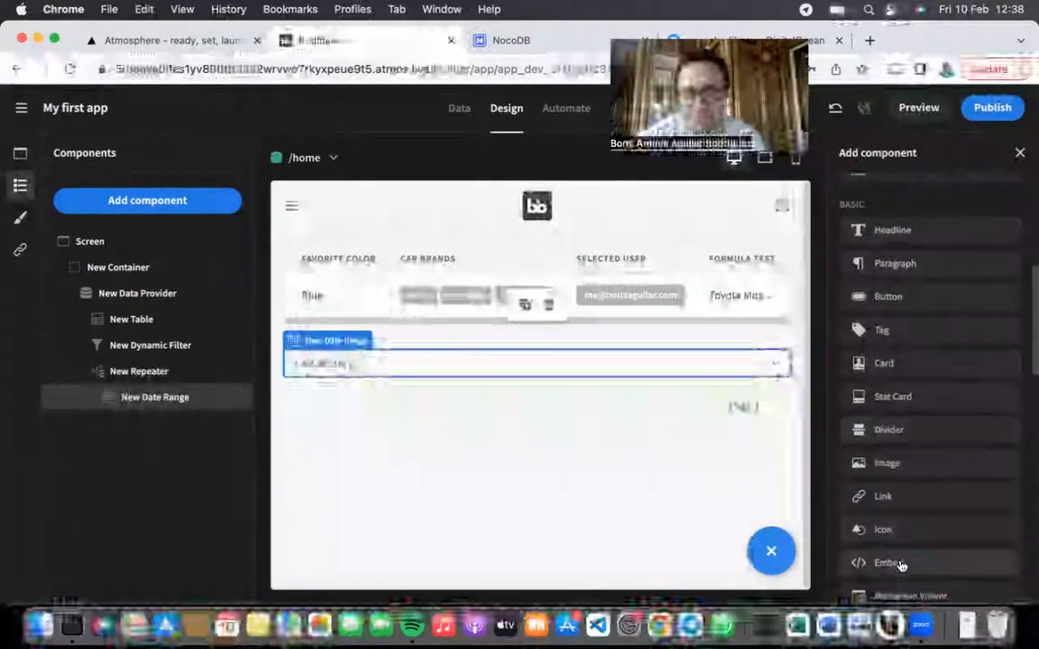
scroll(908, 406, "down", 1)
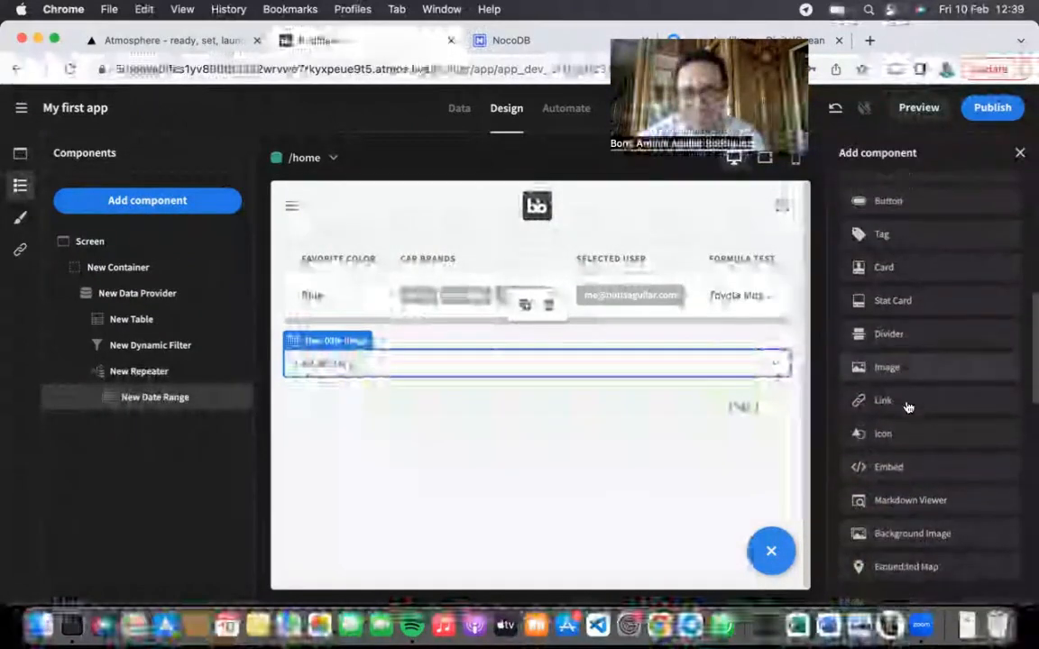
scroll(906, 407, "up", 2)
scroll(904, 436, "down", 2)
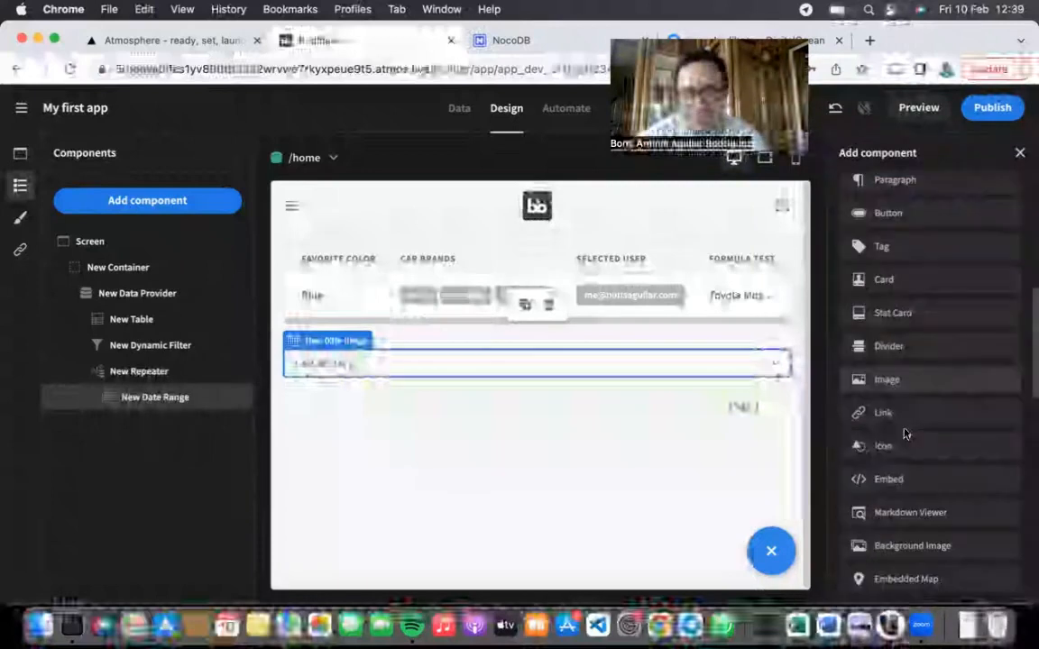
Step: Add a New Embed below the date range, browse its Device bindings, and cancel without saving
left_click(901, 483)
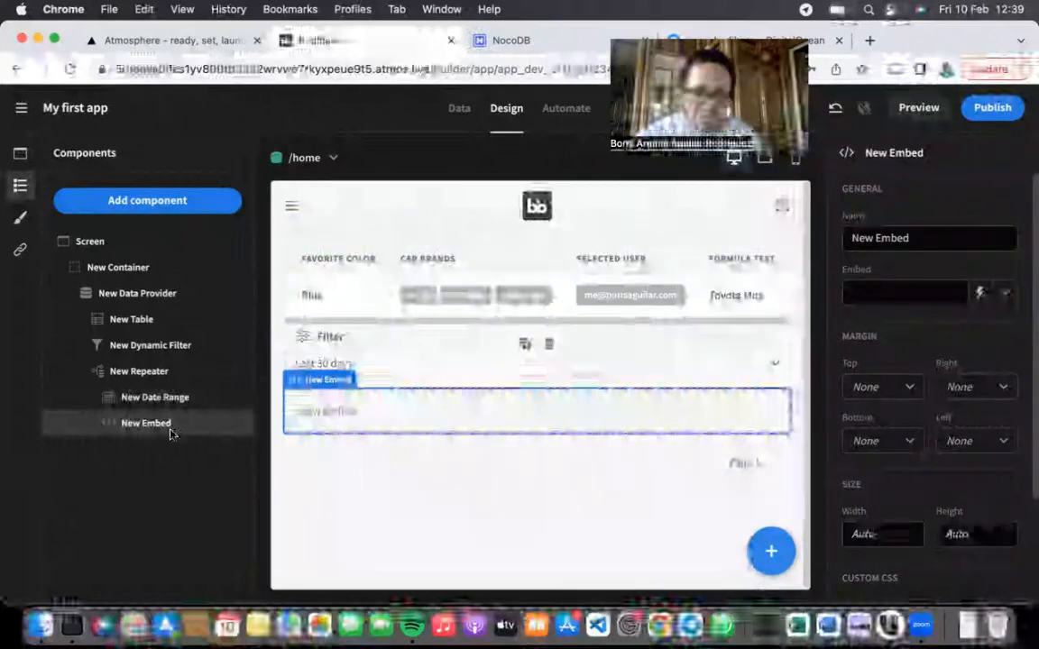
scroll(853, 325, "down", 3)
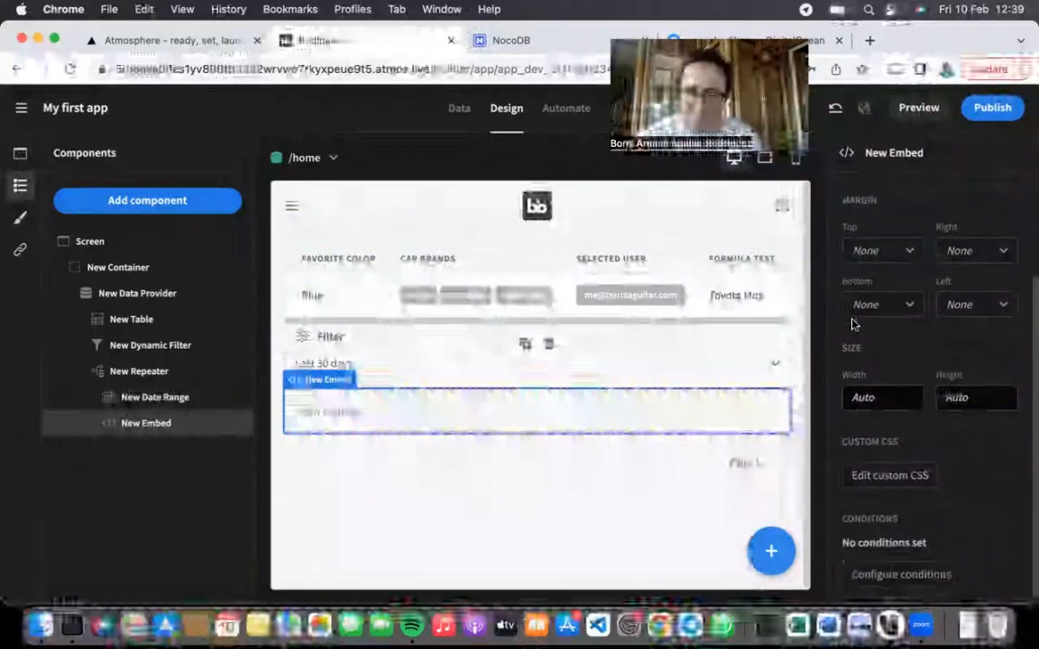
scroll(853, 325, "up", 3)
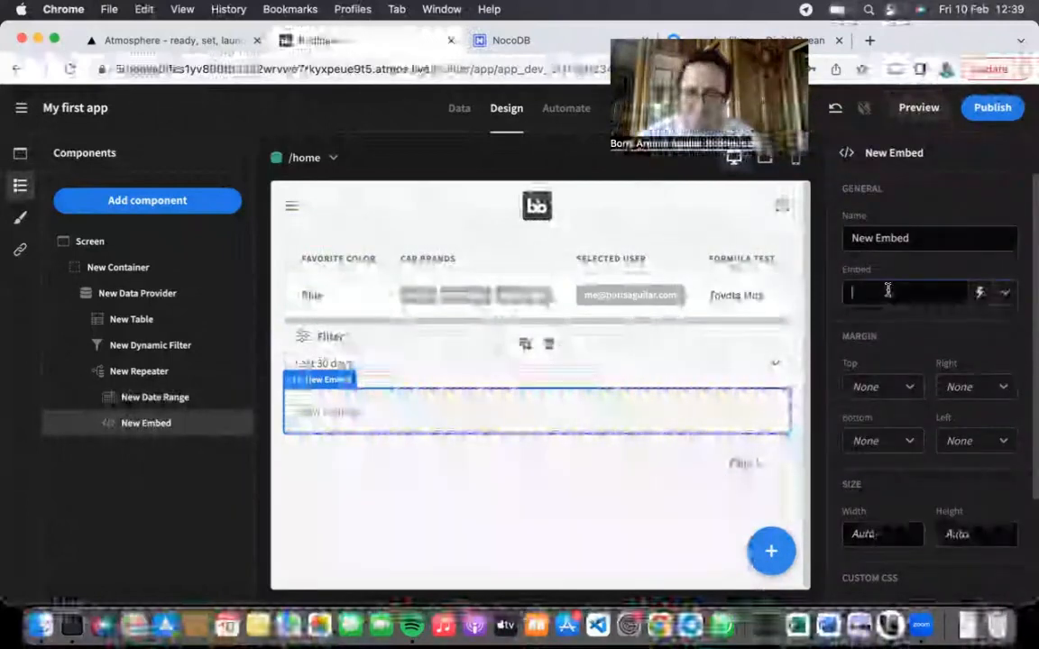
left_click(980, 292)
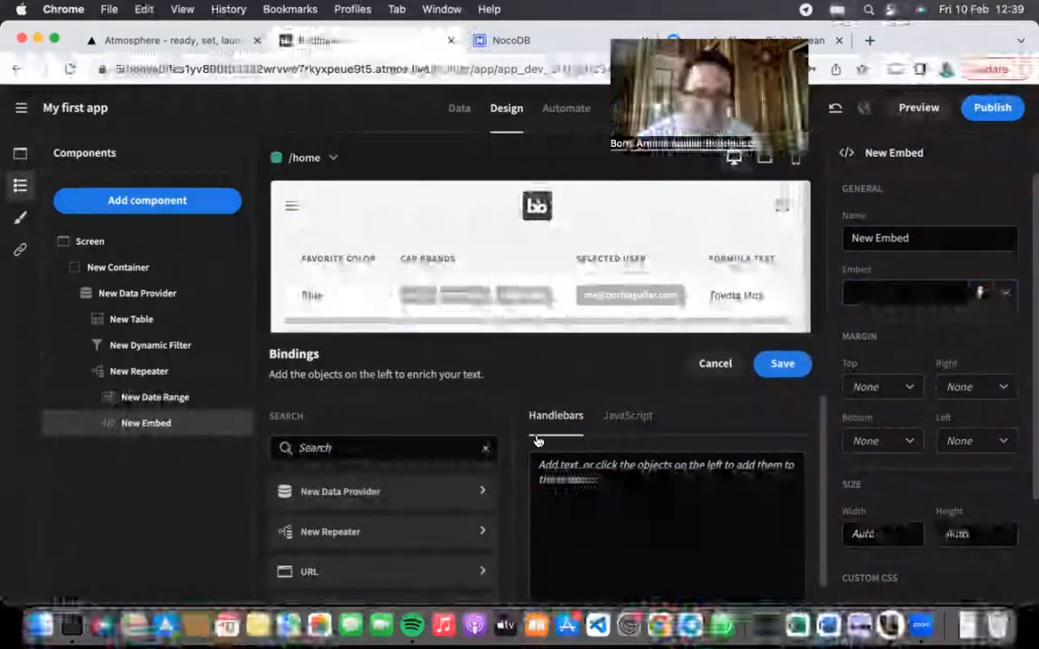
scroll(349, 525, "down", 2)
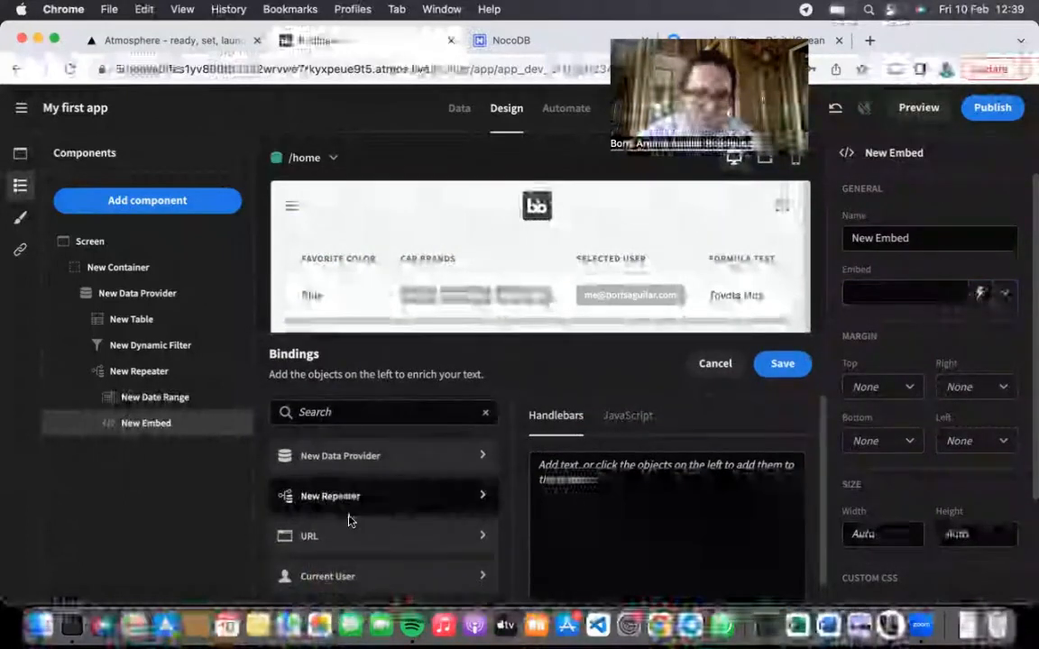
scroll(350, 520, "down", 6)
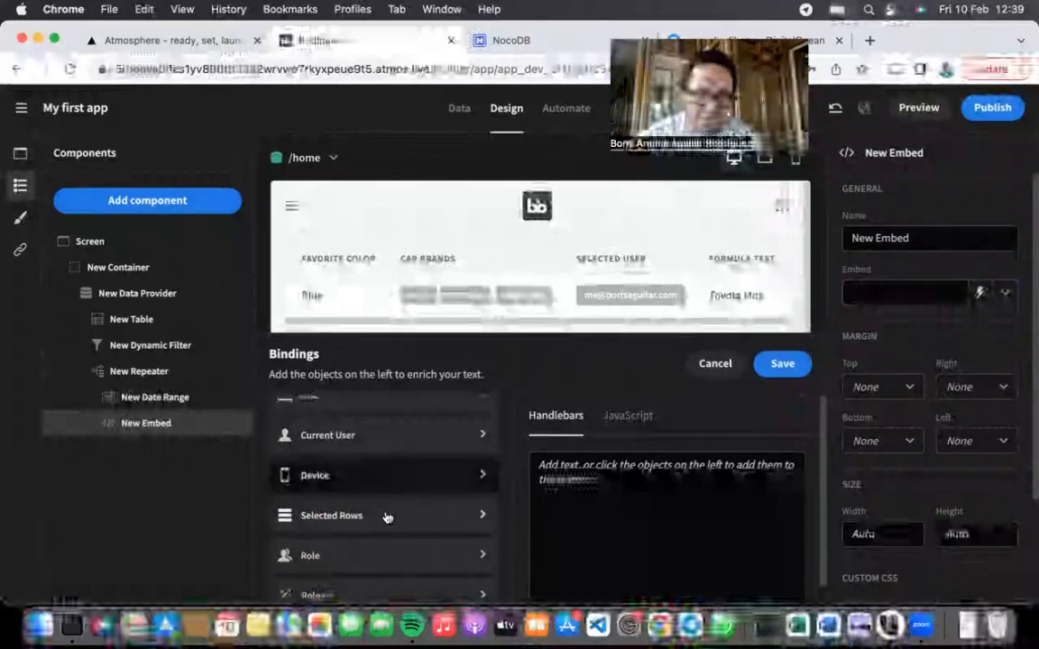
scroll(386, 517, "down", 1)
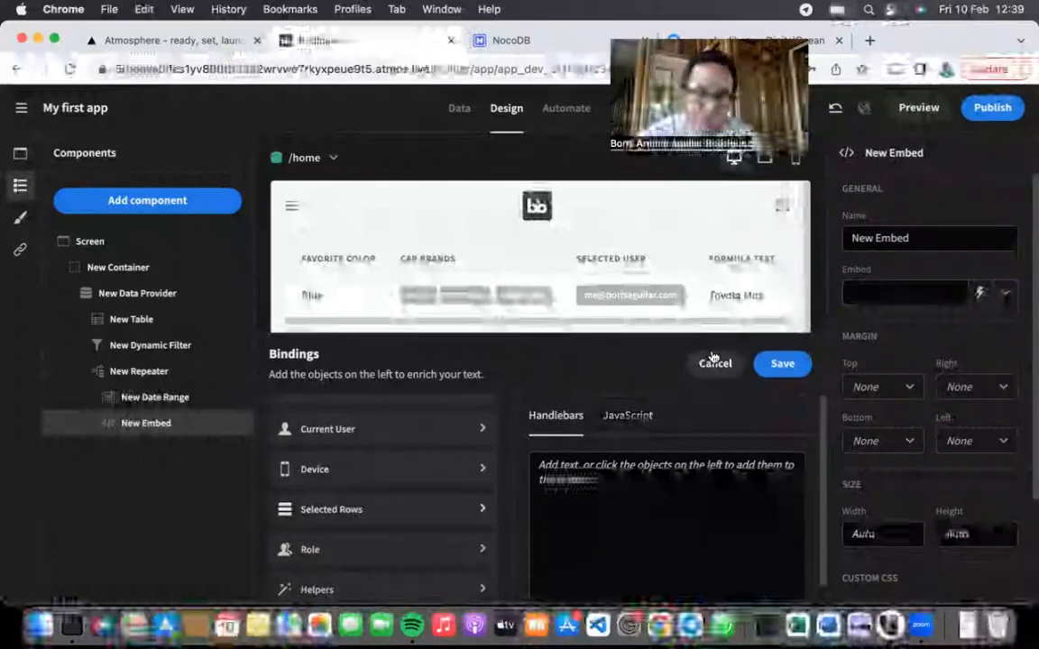
left_click(392, 477)
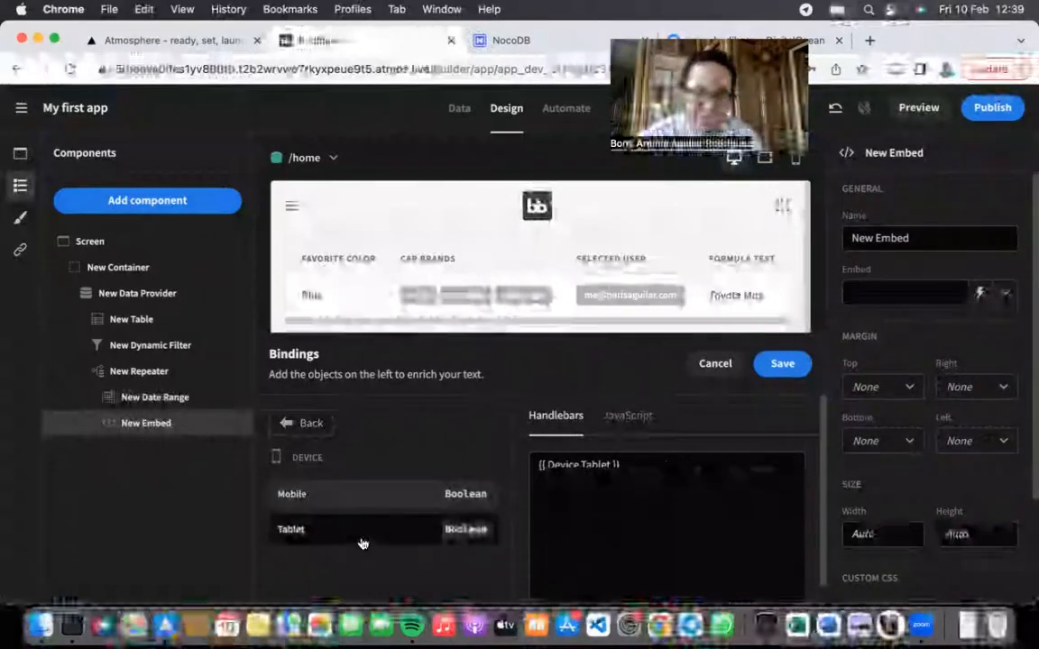
left_click(310, 425)
scroll(426, 499, "down", 6)
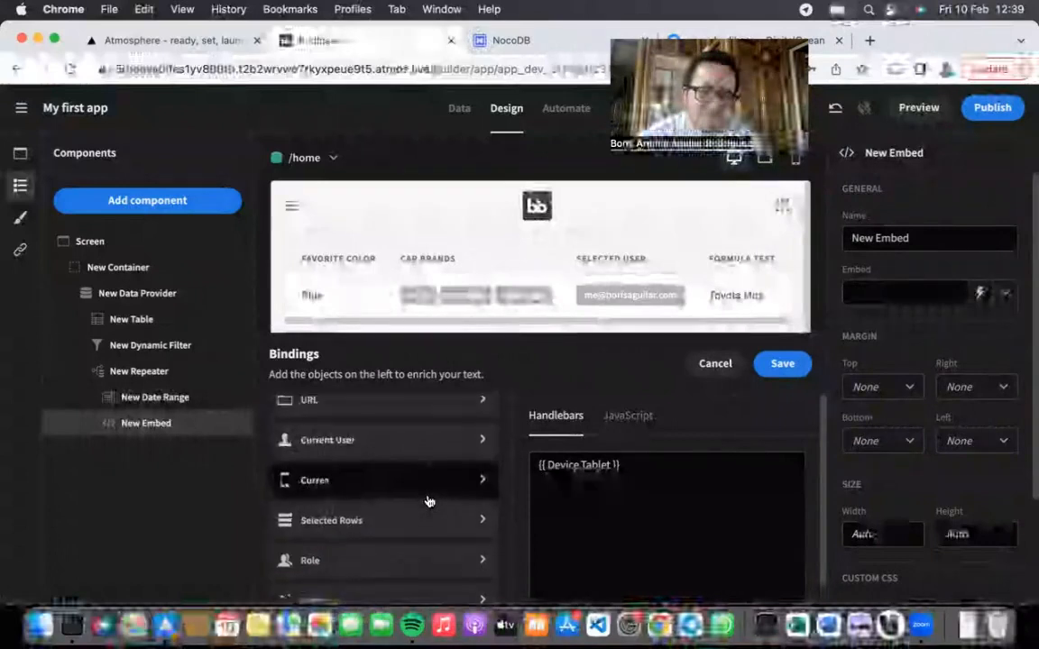
scroll(413, 487, "up", 5)
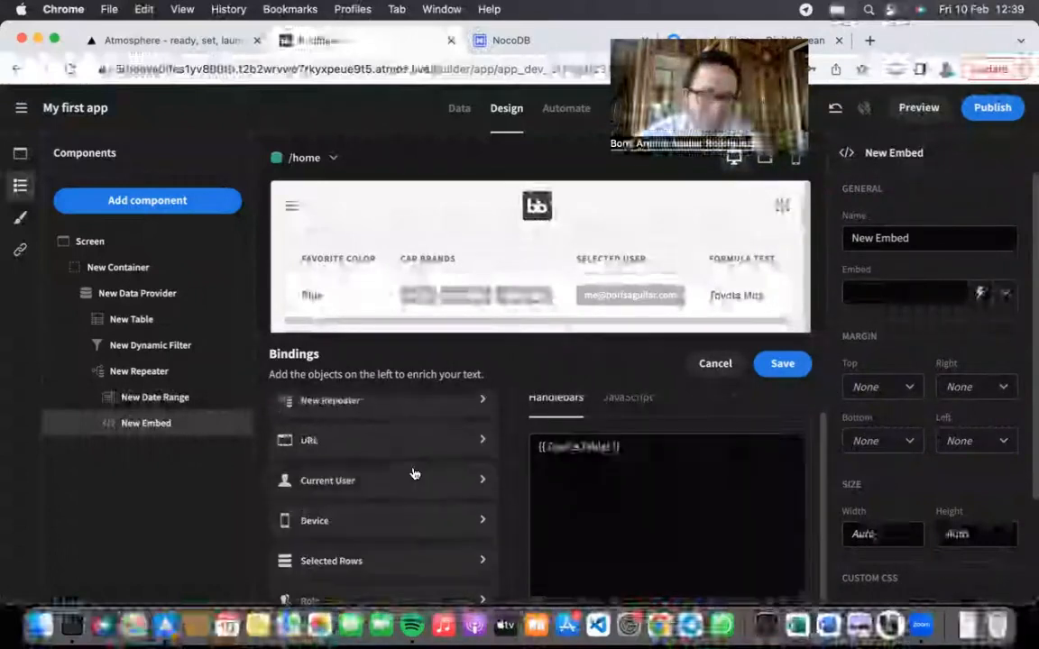
left_click(717, 368)
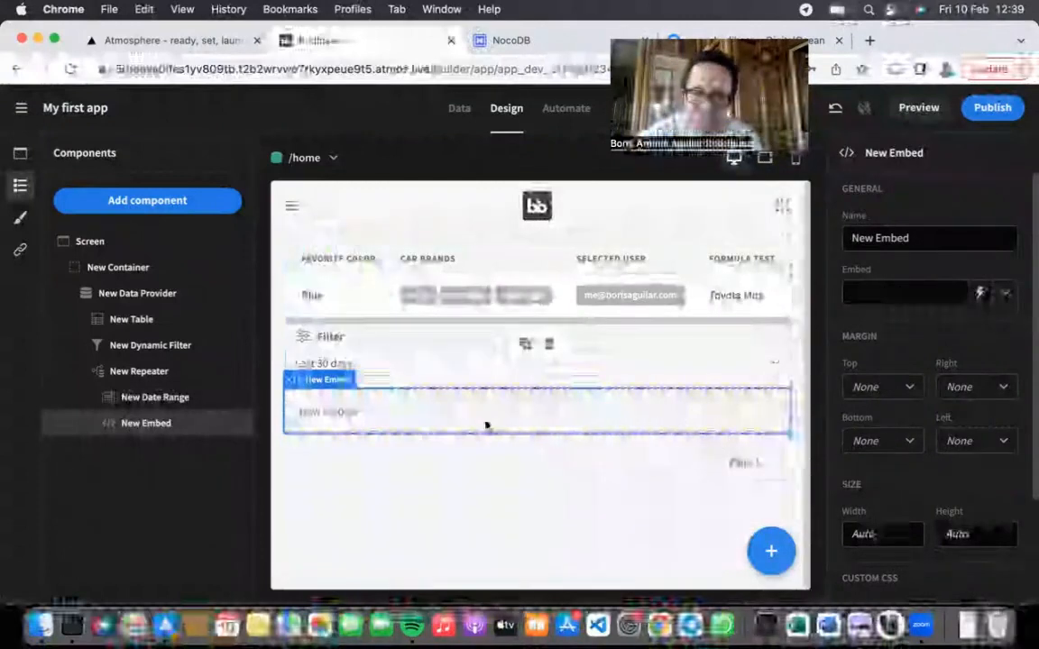
Step: Toggle the embed binding between JavaScript and Handlebars, then close its bindings unchanged
left_click(981, 293)
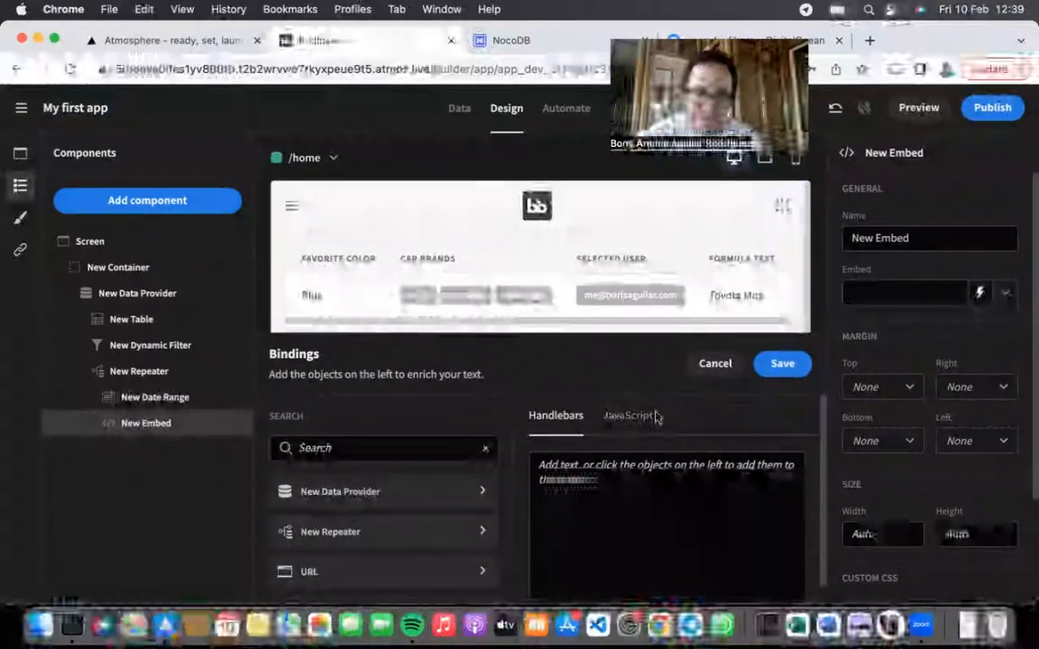
left_click(635, 417)
left_click(542, 420)
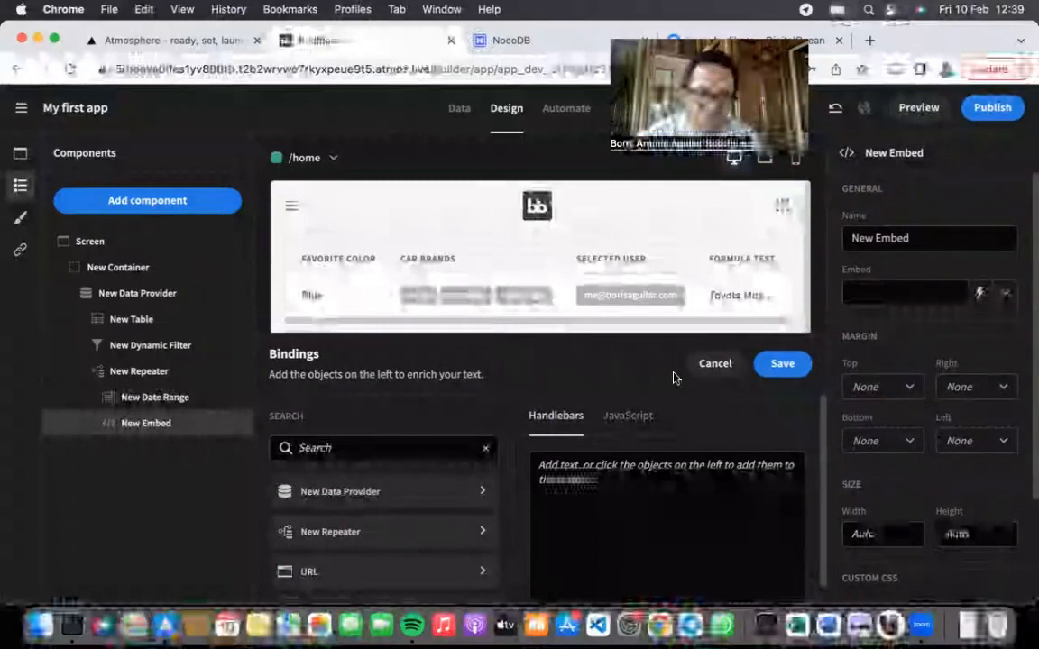
left_click(714, 363)
left_click(1001, 295)
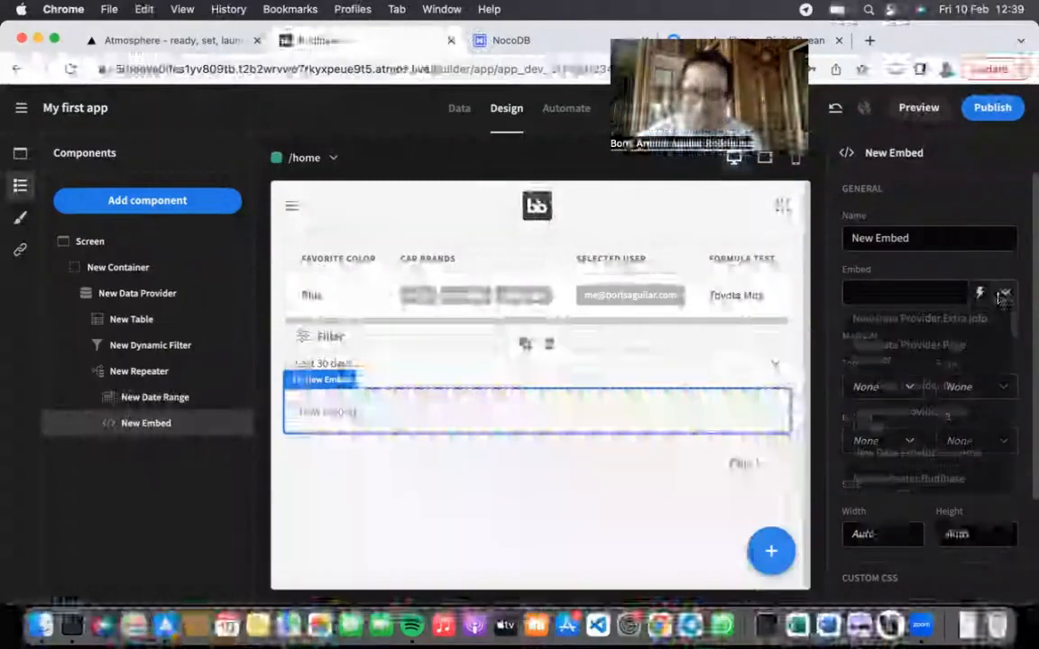
scroll(929, 413, "down", 5)
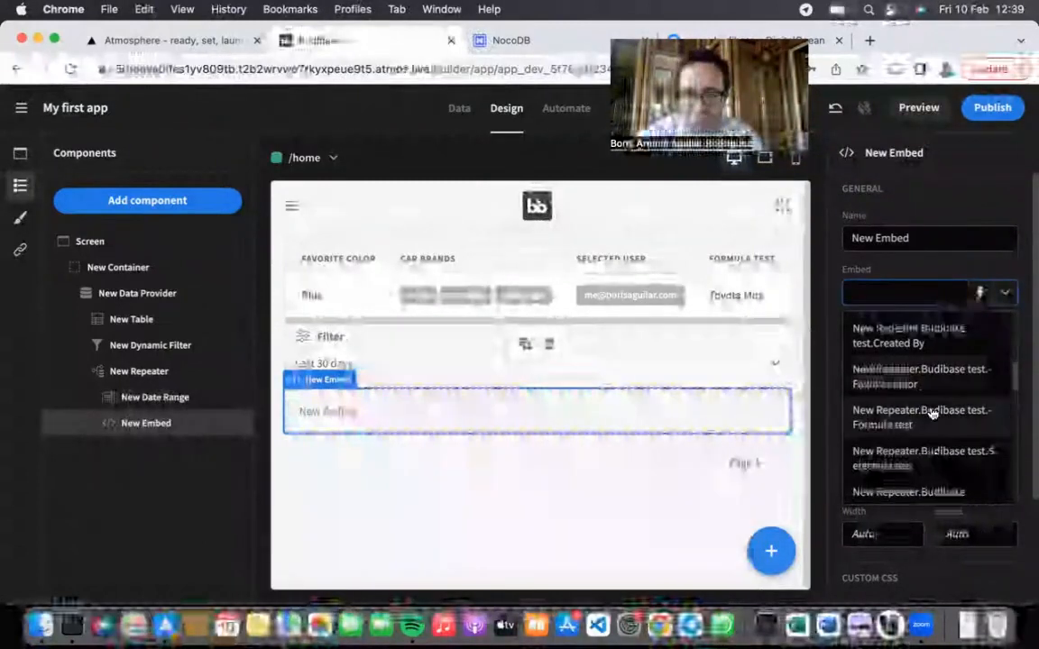
left_click(825, 354)
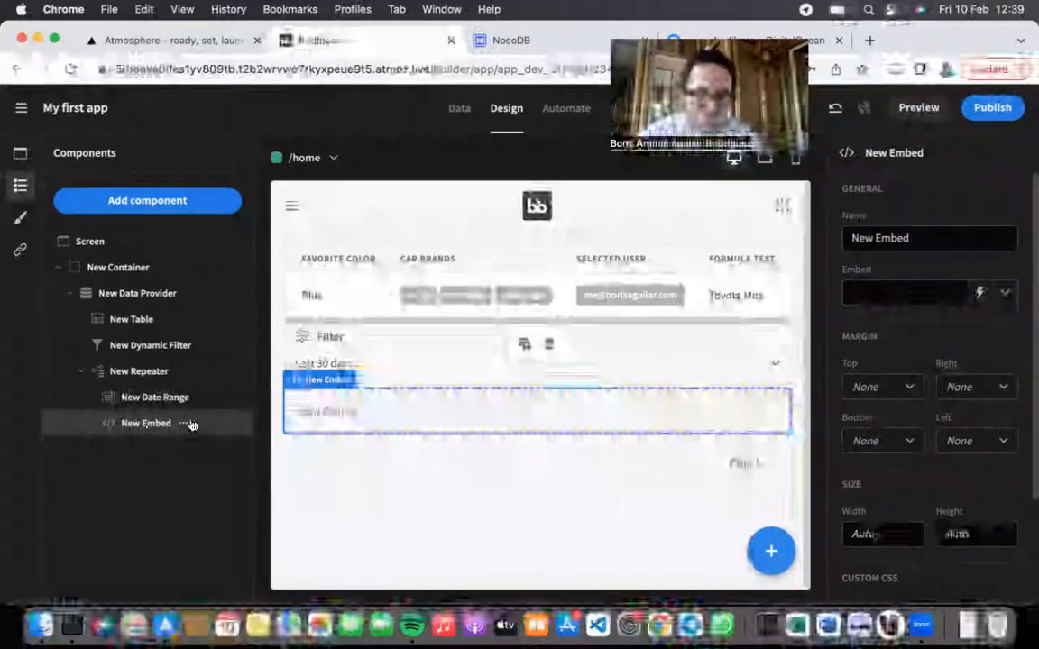
Step: Delete the New Embed component from the tree and confirm
right_click(182, 424)
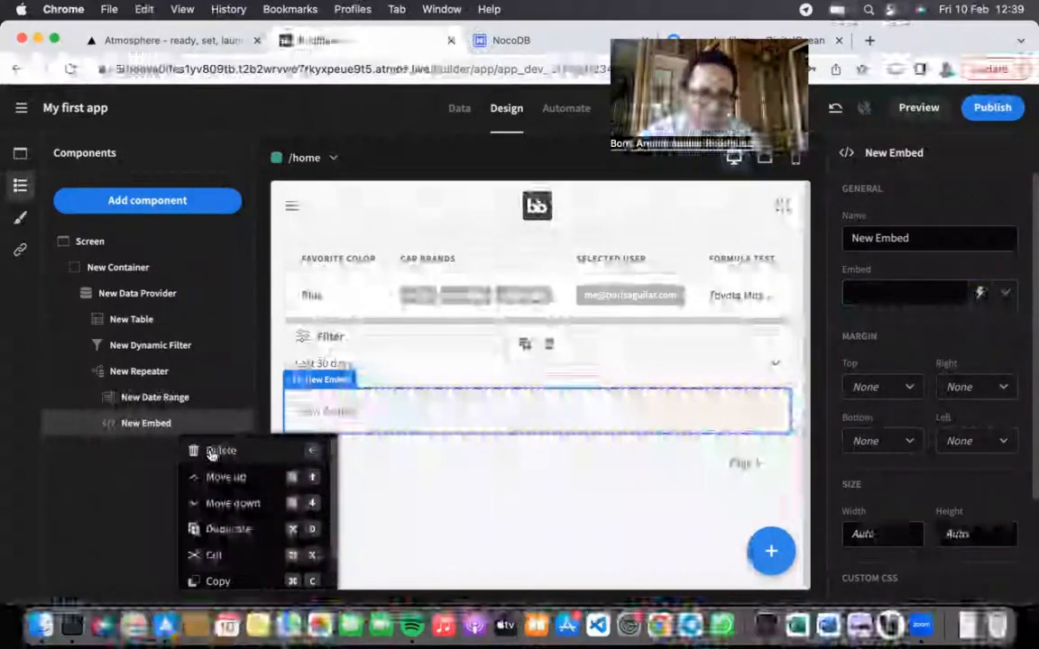
left_click(214, 448)
left_click(586, 389)
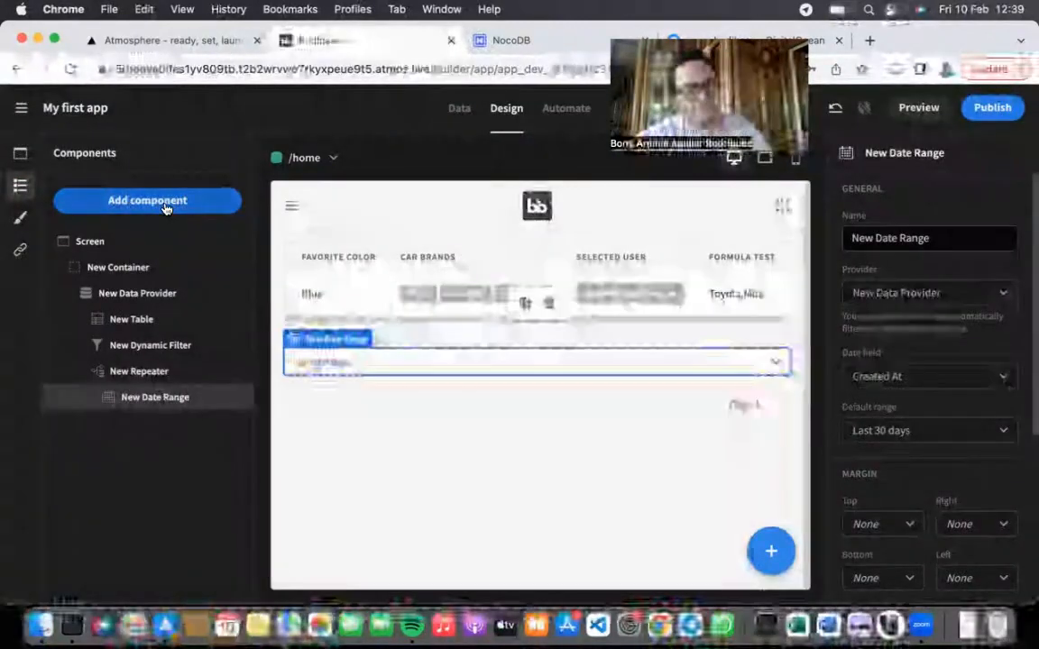
Step: Insert a New Form of type Create under the repeater, below the date range
left_click(160, 204)
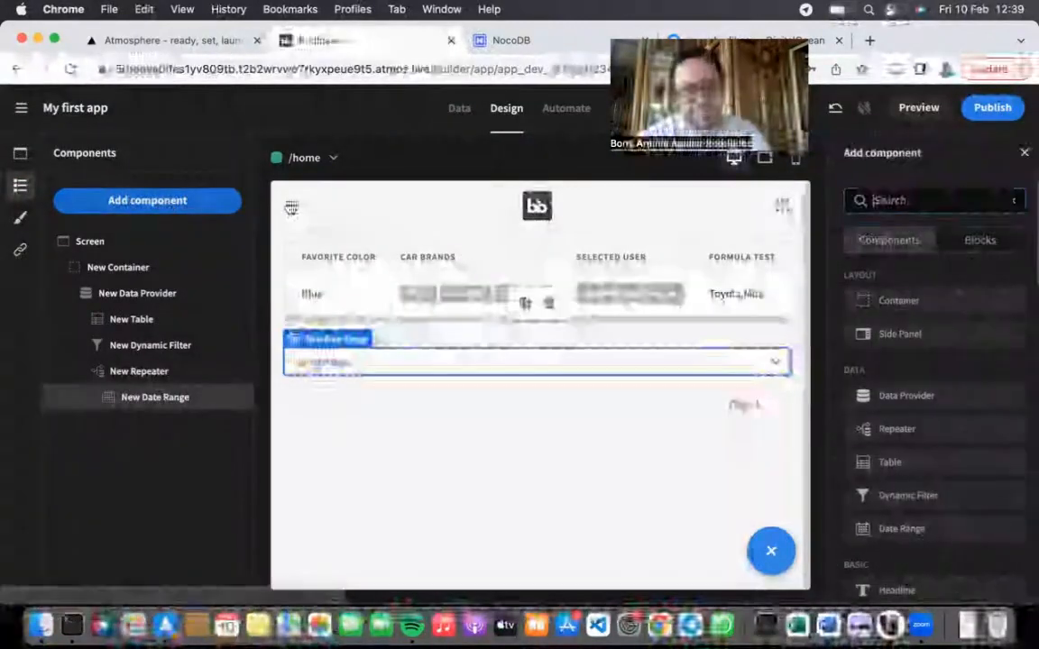
scroll(901, 387, "down", 5)
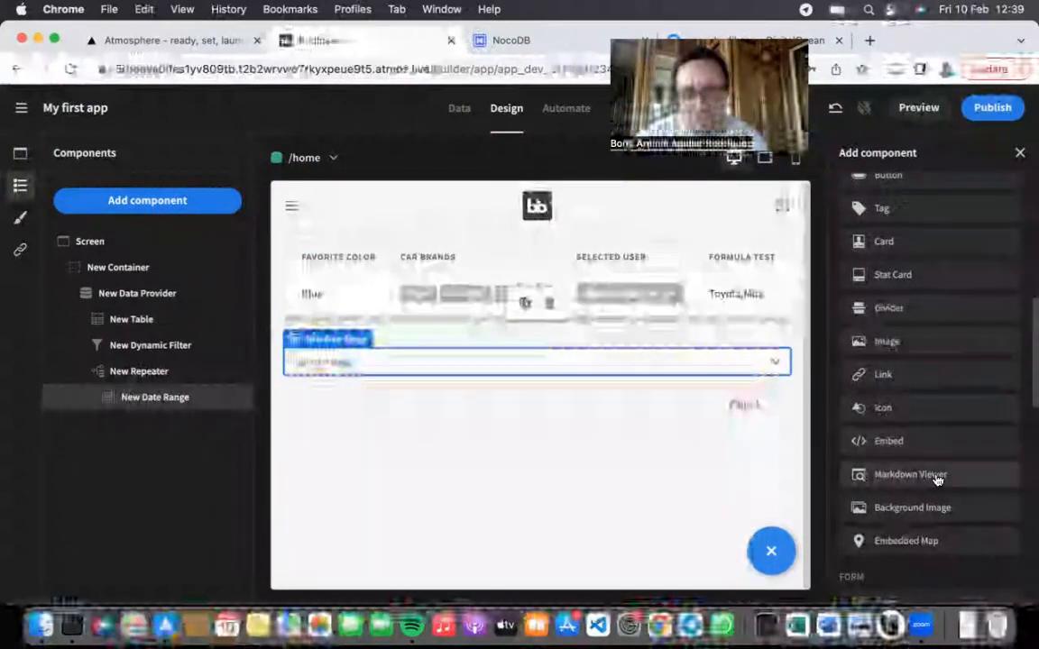
scroll(946, 505, "down", 2)
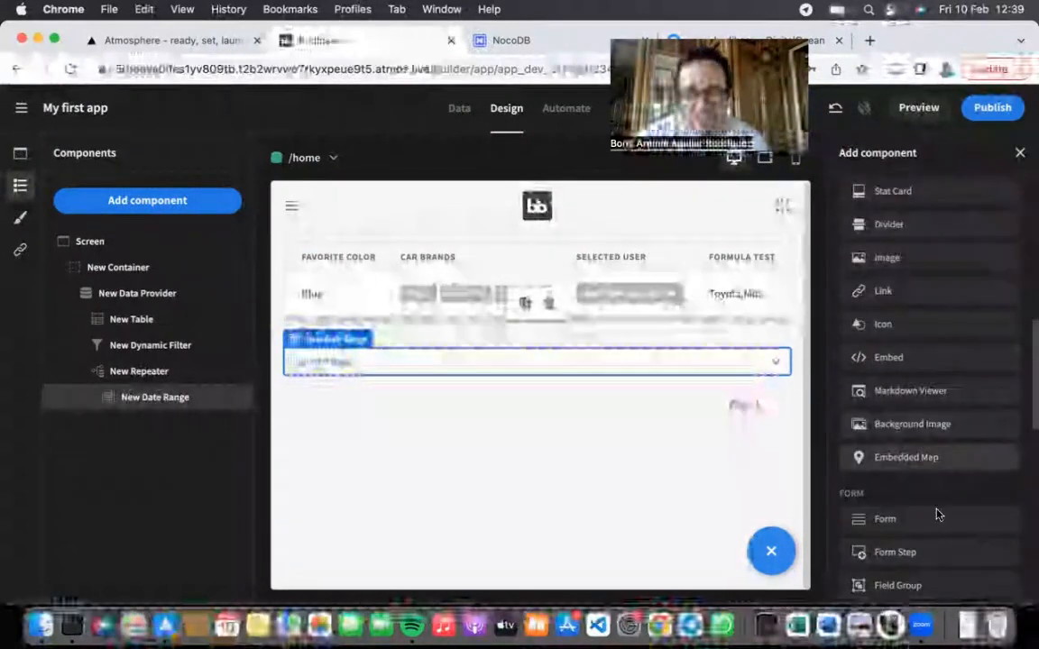
scroll(937, 518, "down", 2)
scroll(940, 540, "down", 2)
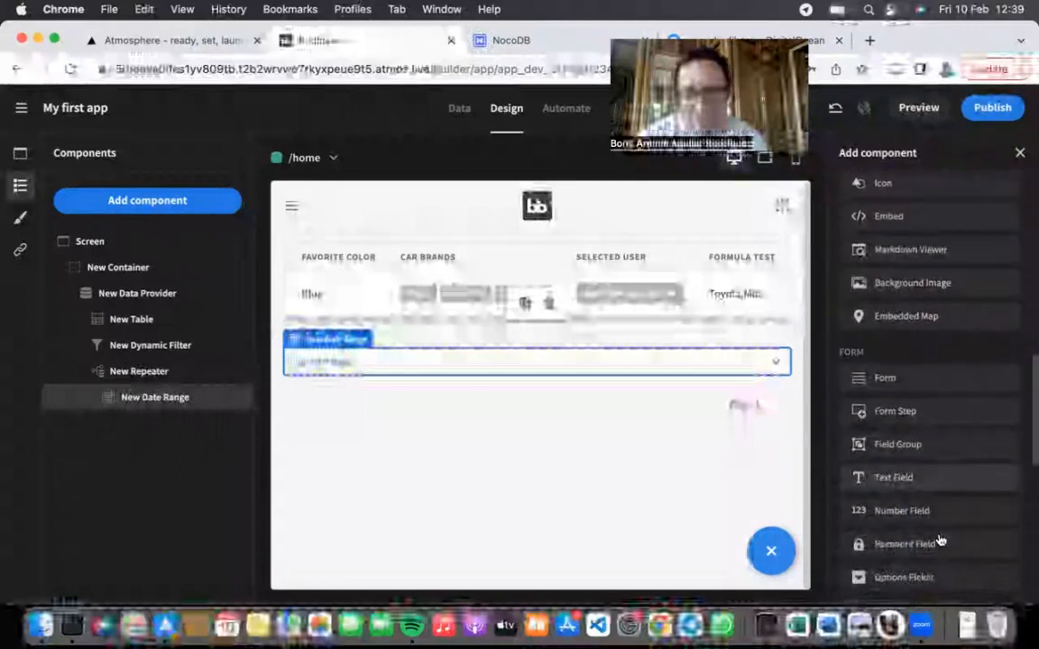
left_click(892, 382)
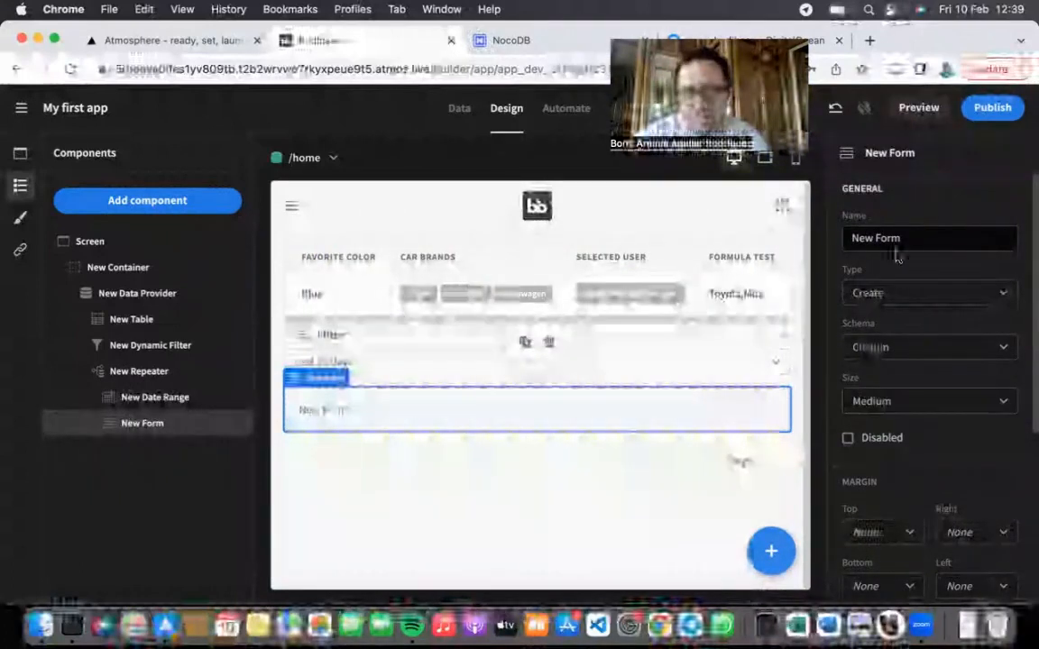
Step: Set the new form's schema to the Users table
left_click(919, 353)
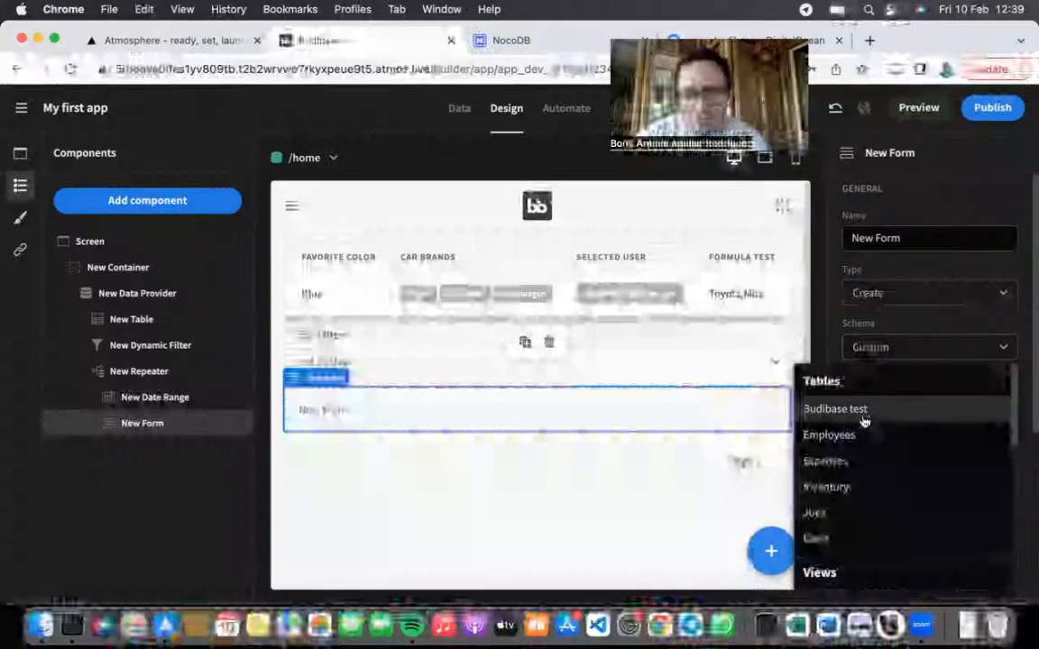
left_click(842, 536)
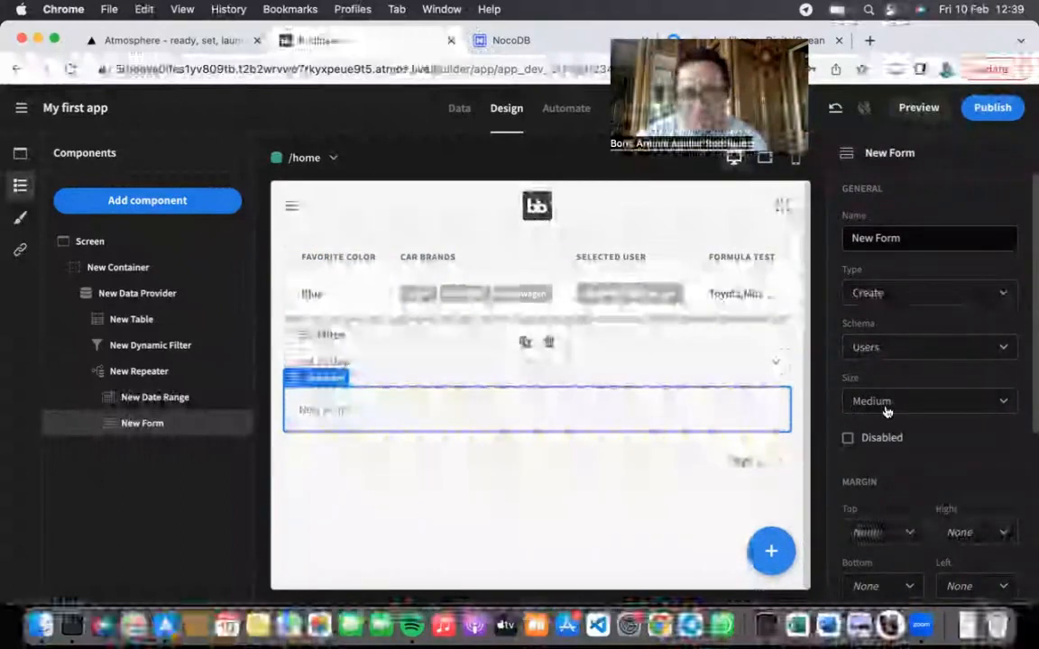
scroll(886, 411, "down", 5)
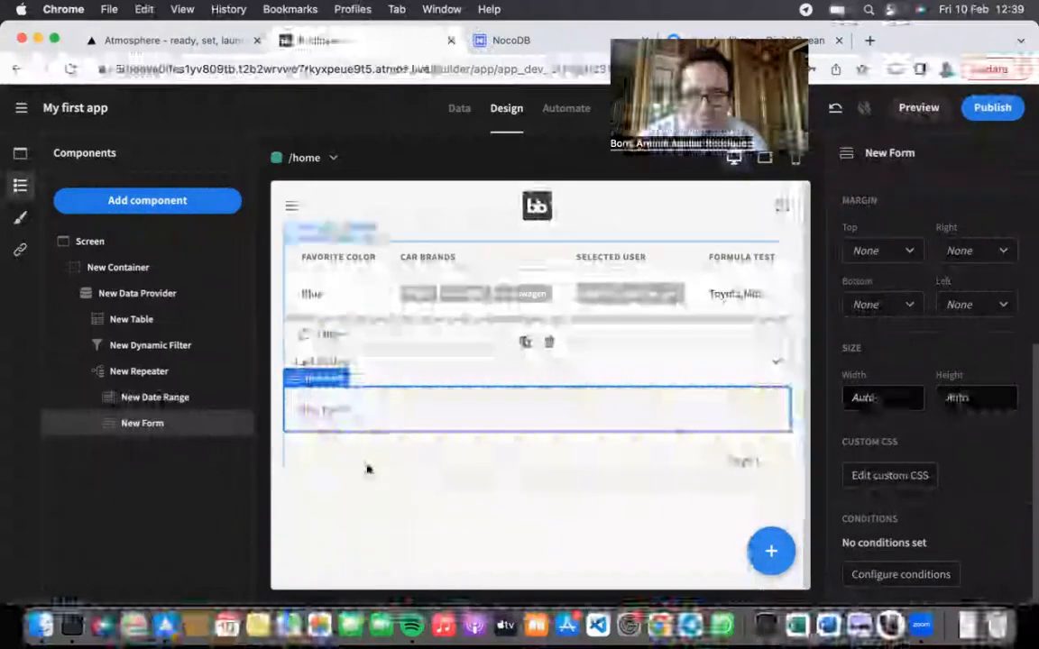
Step: Delete the New Form from the component tree and confirm Delete Component
left_click(360, 413)
left_click(162, 426)
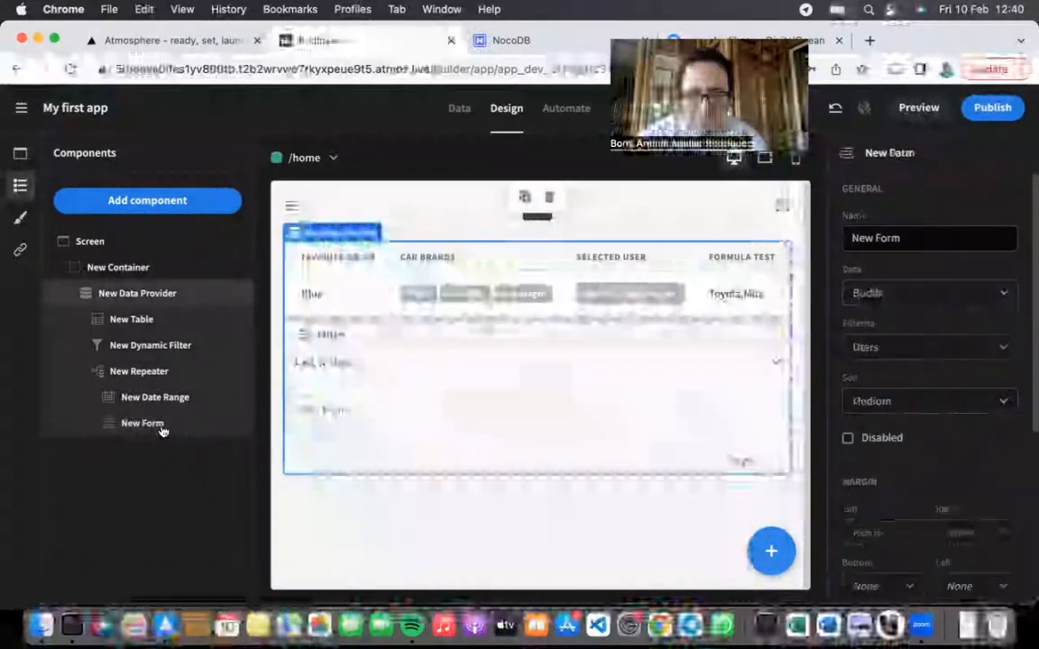
left_click(180, 427)
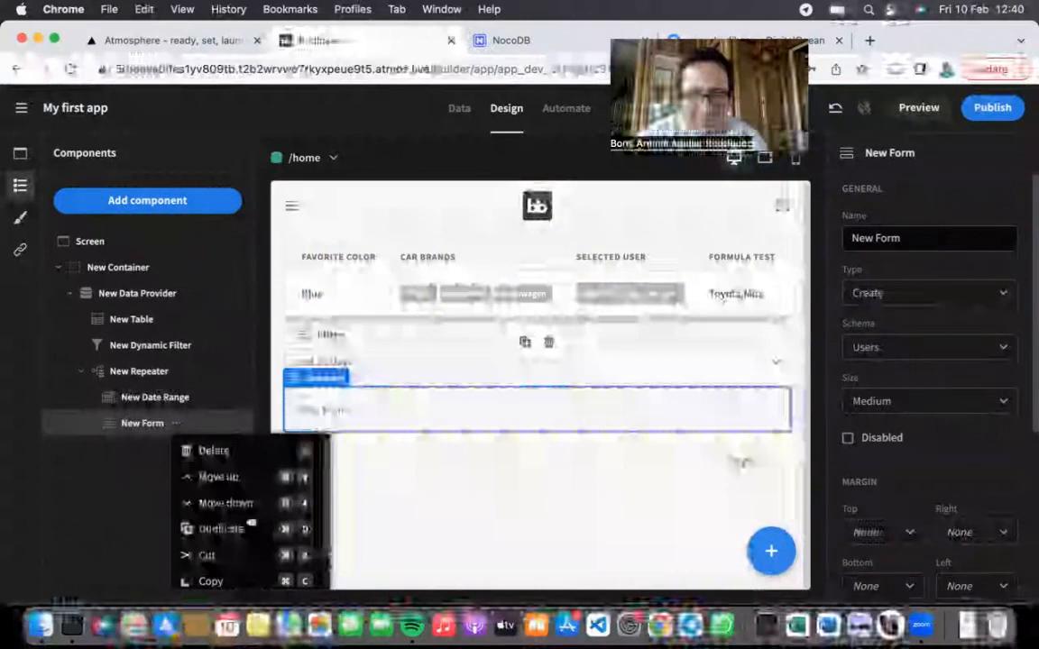
left_click(211, 453)
left_click(604, 397)
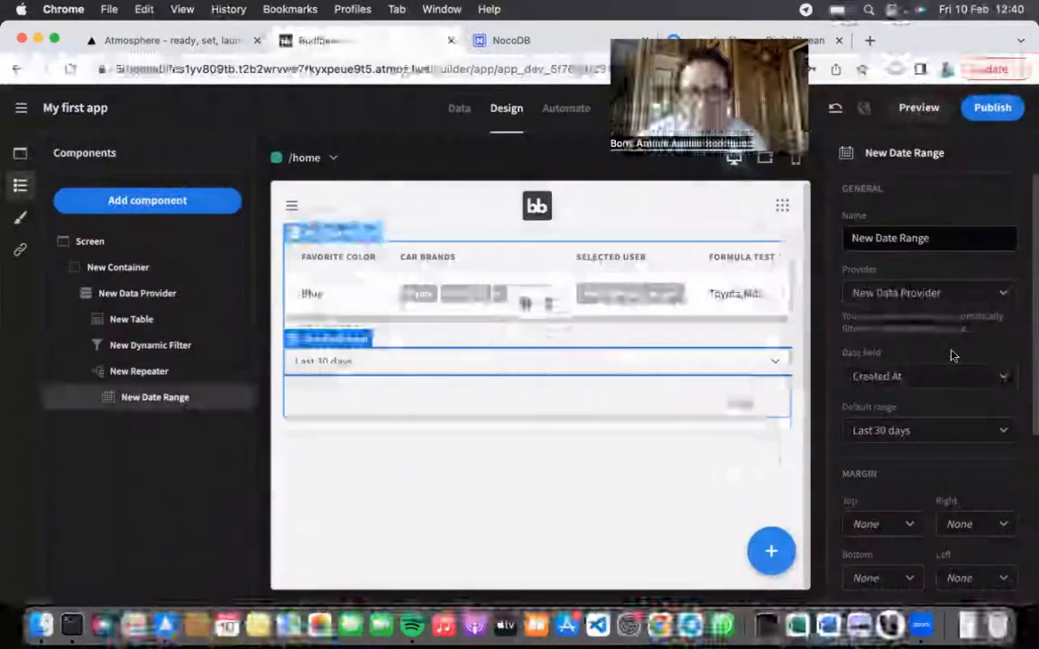
Step: Open the Add component list and browse past the Form section to the Chart types
left_click(148, 200)
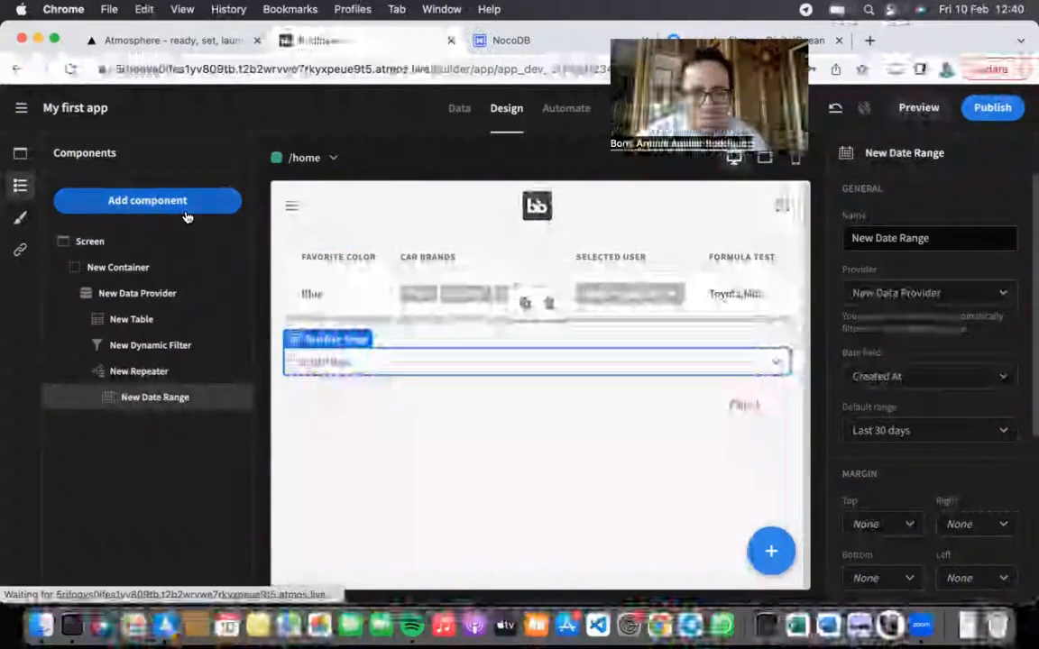
scroll(977, 455, "down", 10)
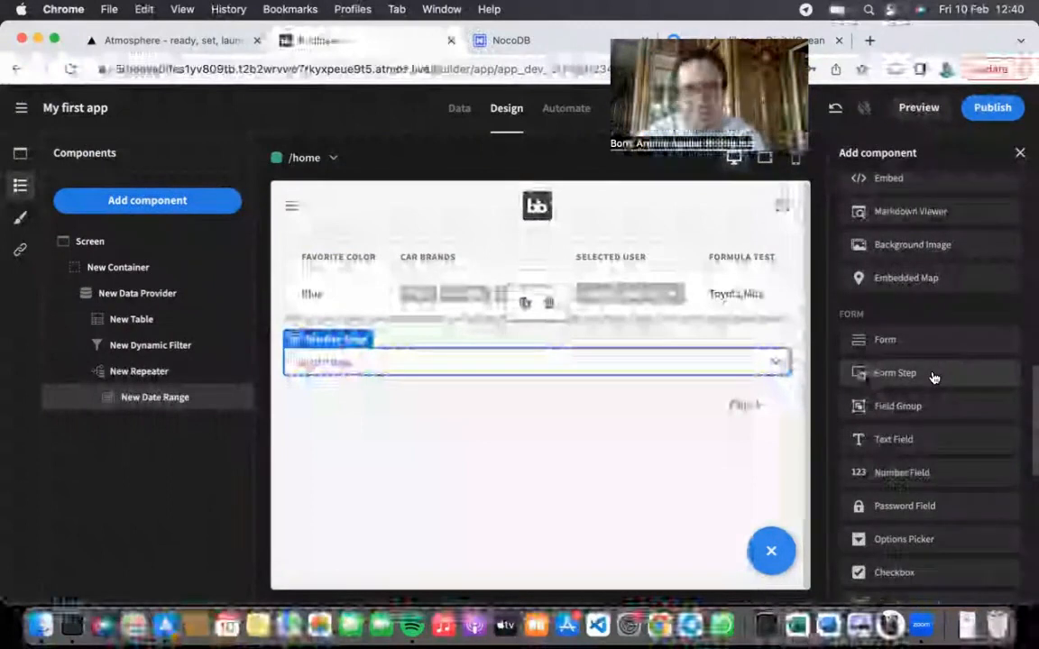
scroll(931, 429, "down", 1)
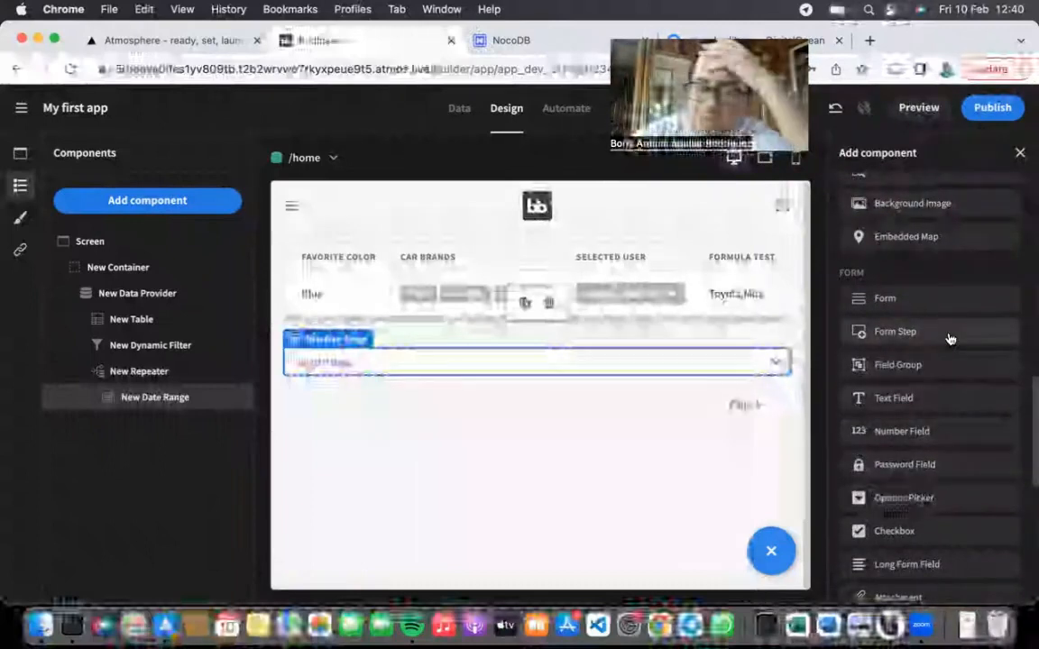
scroll(948, 423, "down", 2)
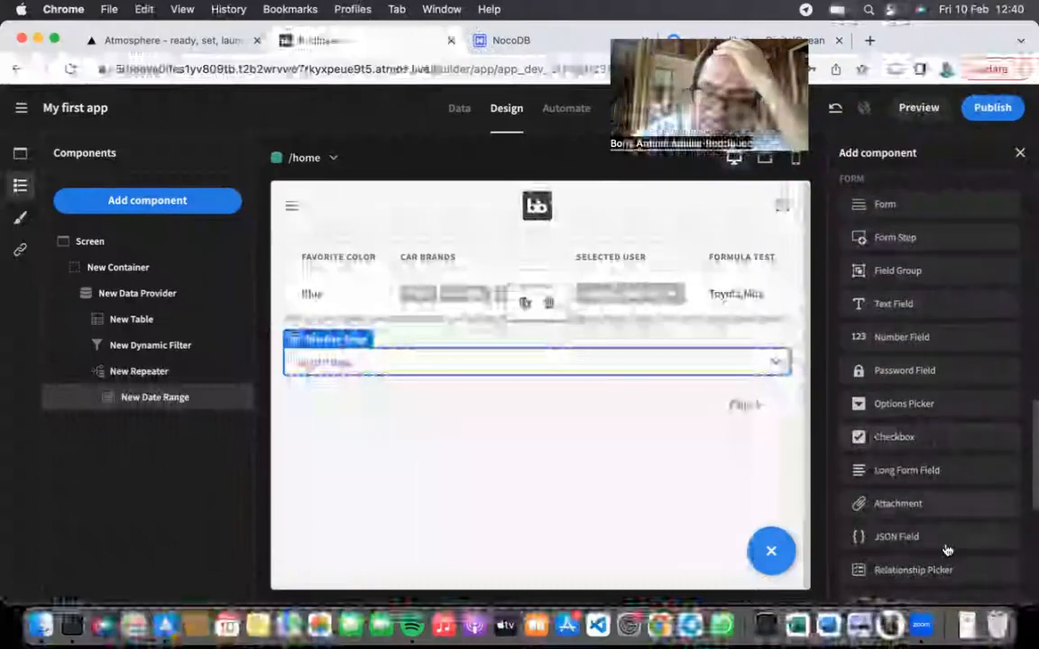
scroll(948, 549, "down", 1)
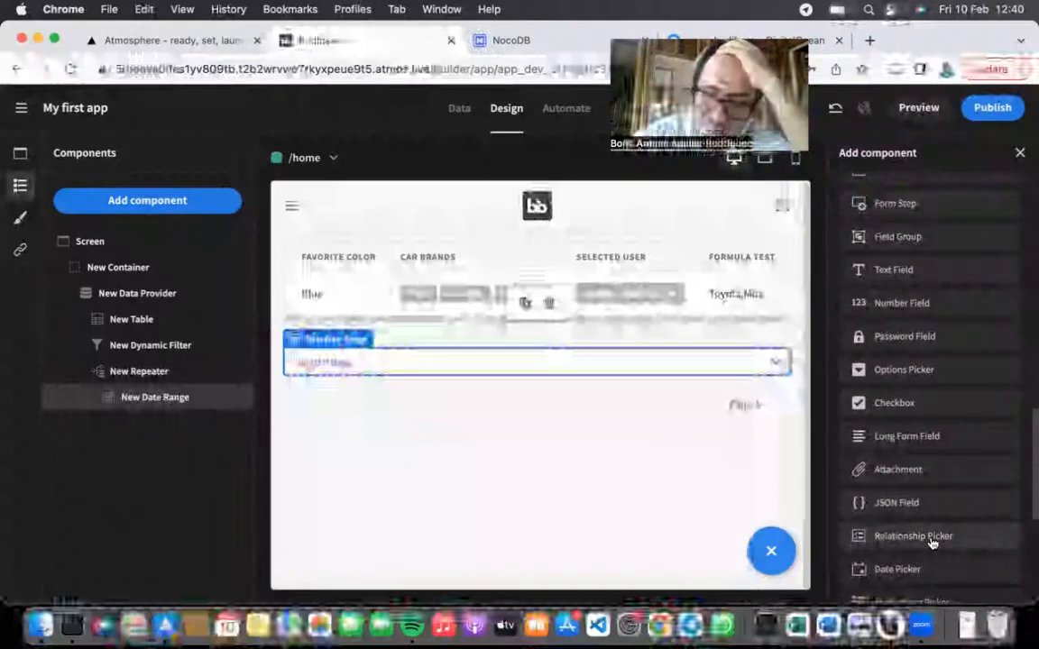
scroll(933, 543, "down", 3)
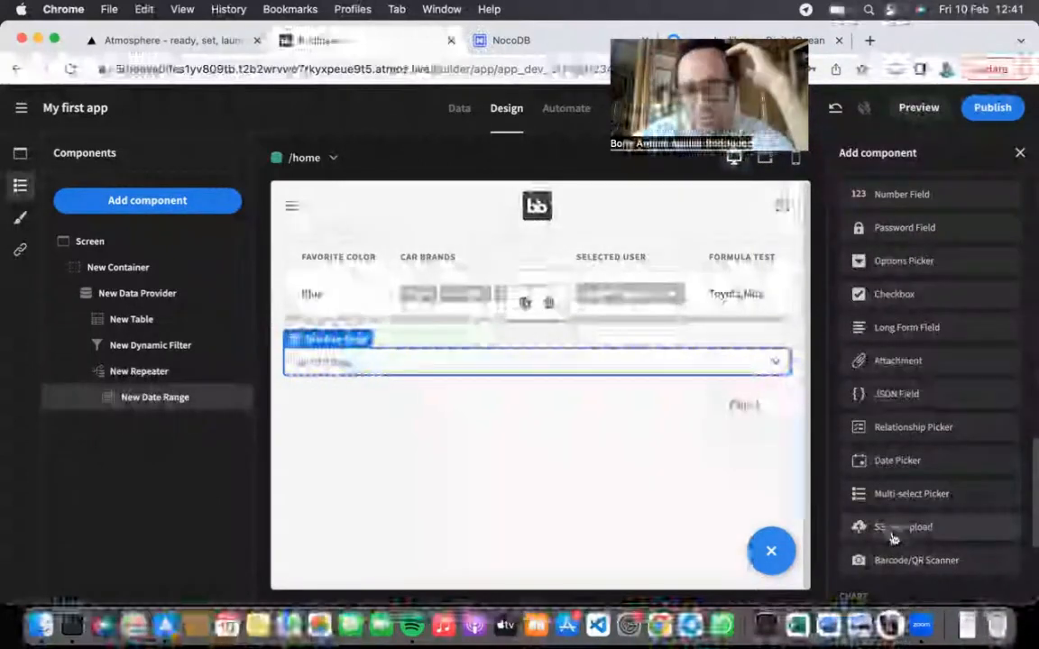
scroll(897, 533, "down", 1)
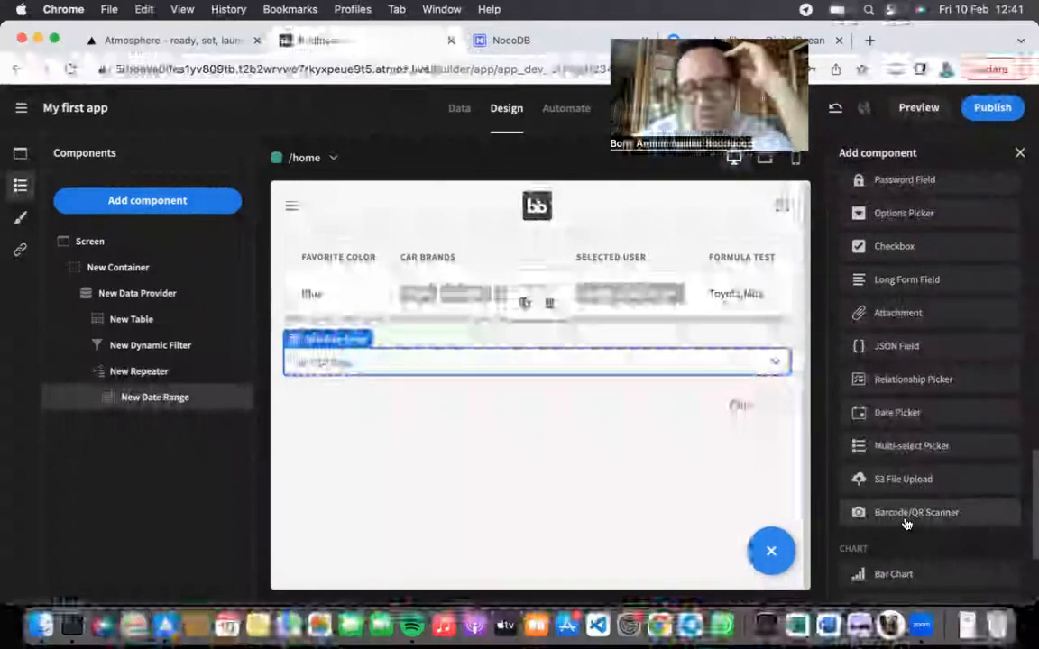
scroll(906, 523, "down", 5)
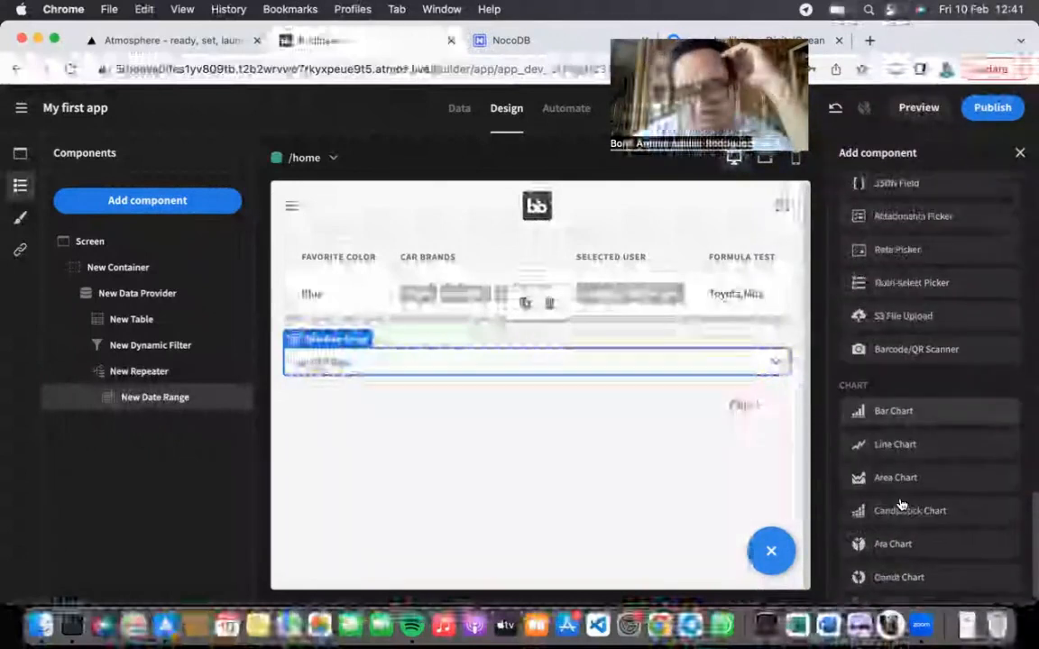
scroll(879, 415, "up", 10)
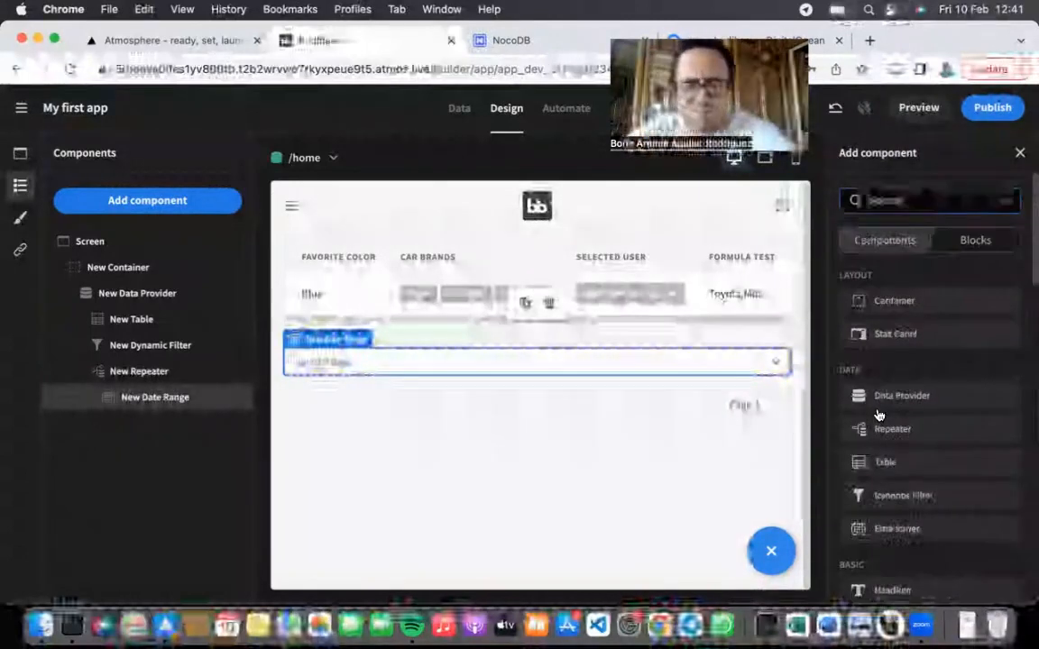
left_click(968, 244)
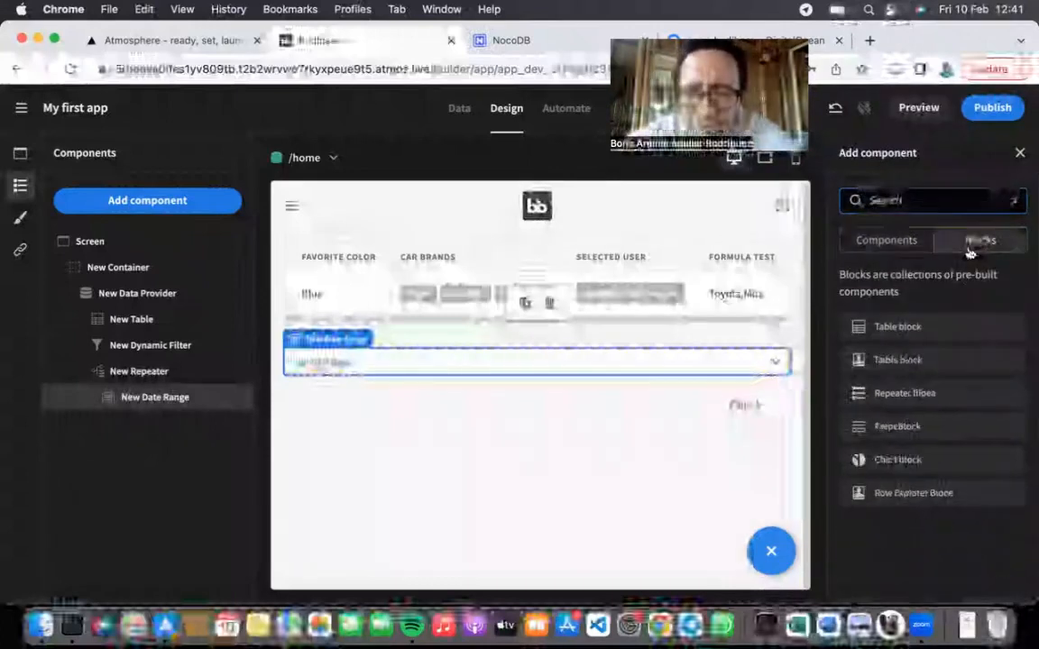
left_click(895, 240)
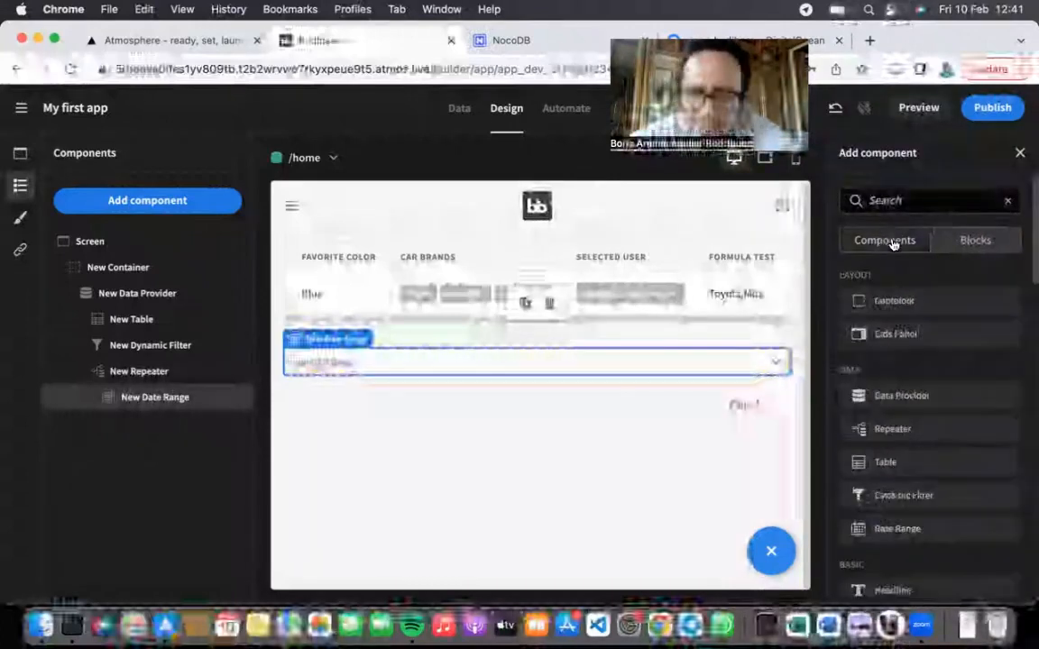
left_click(953, 240)
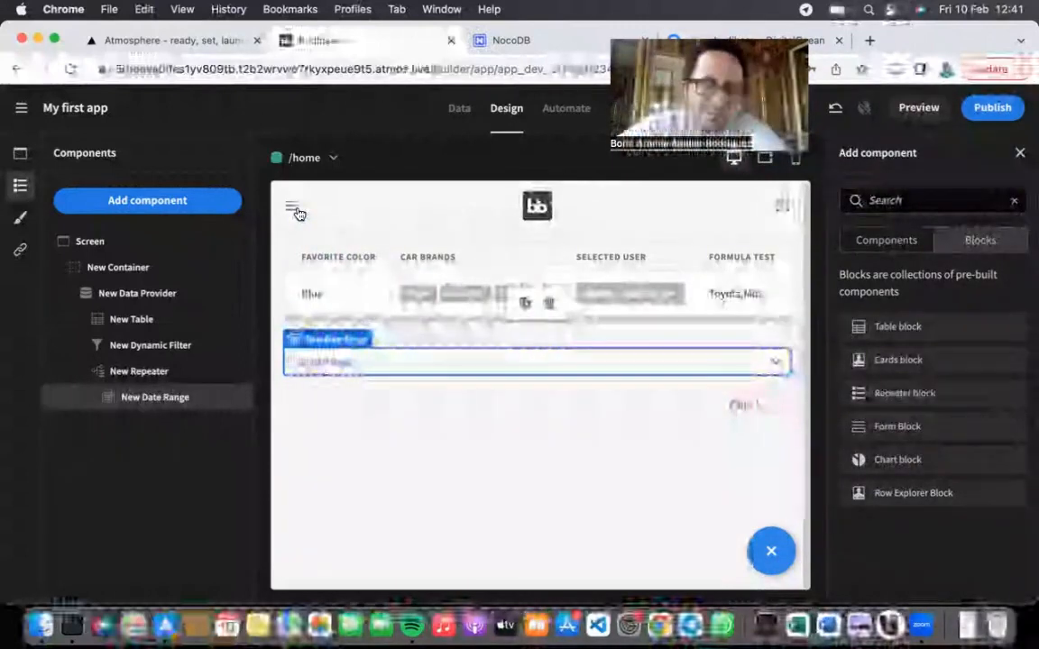
left_click(902, 239)
scroll(881, 406, "down", 1)
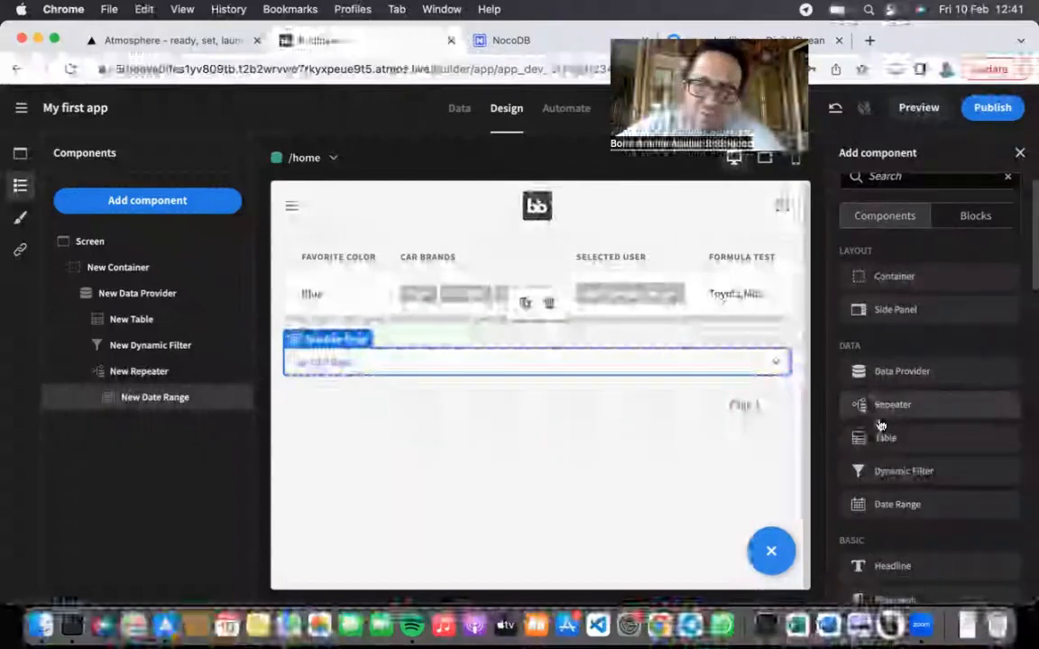
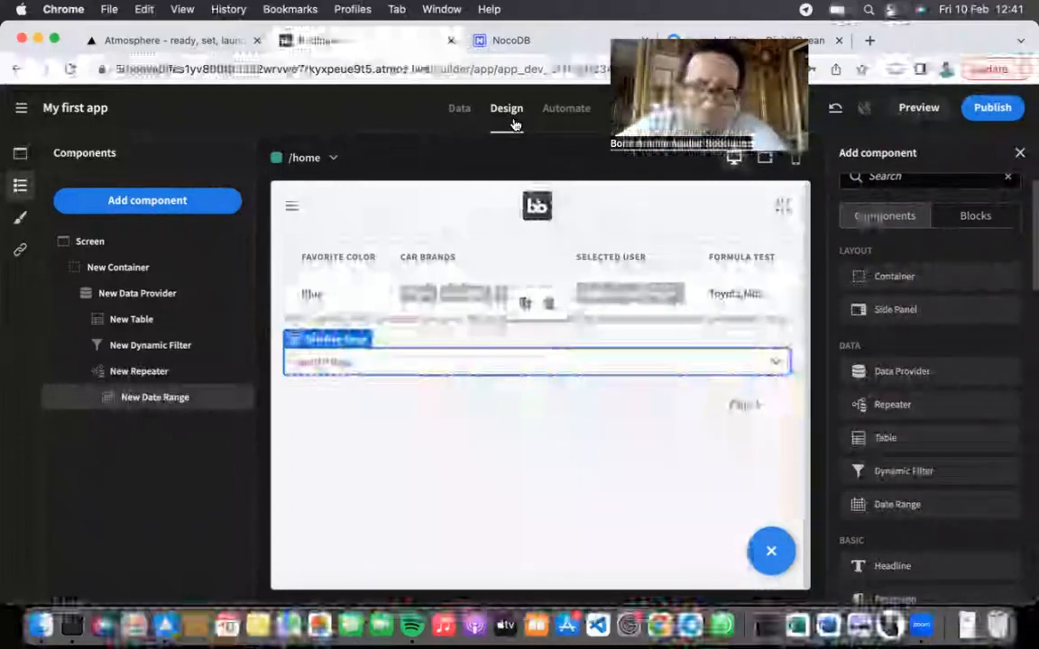
Step: Scroll through the Add component list, closing and reopening it to review the available components
scroll(938, 401, "down", 15)
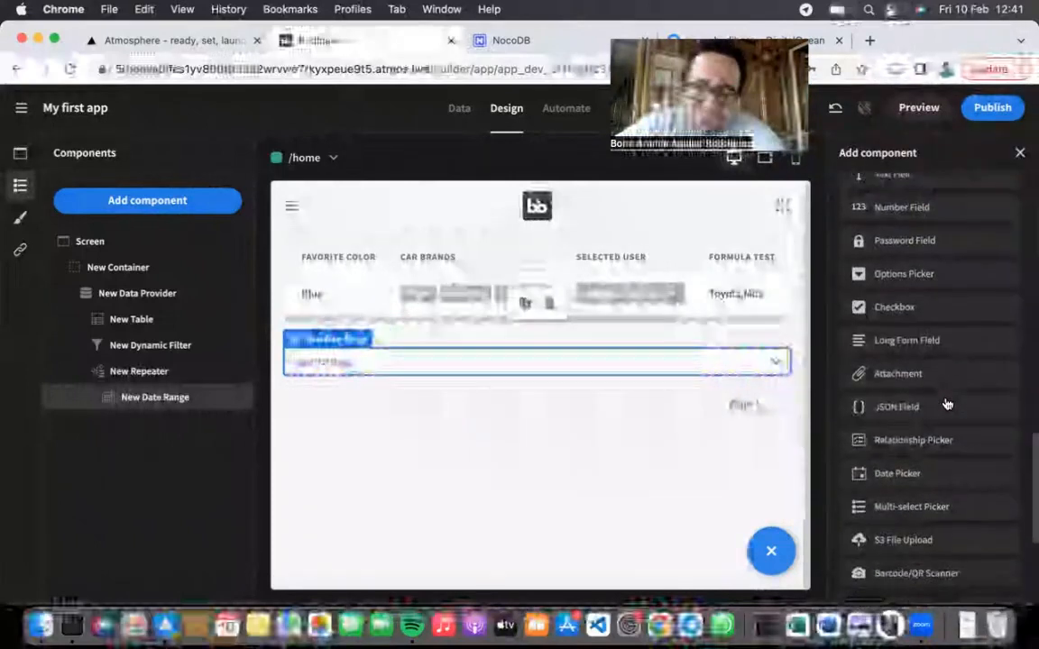
scroll(942, 397, "up", 6)
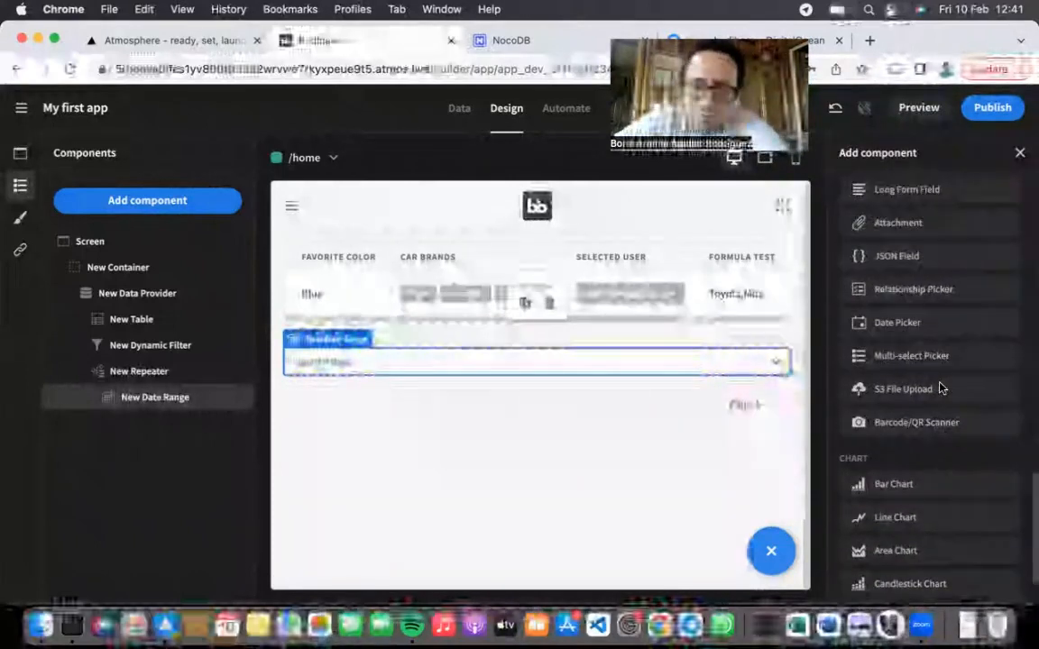
scroll(932, 226, "up", 4)
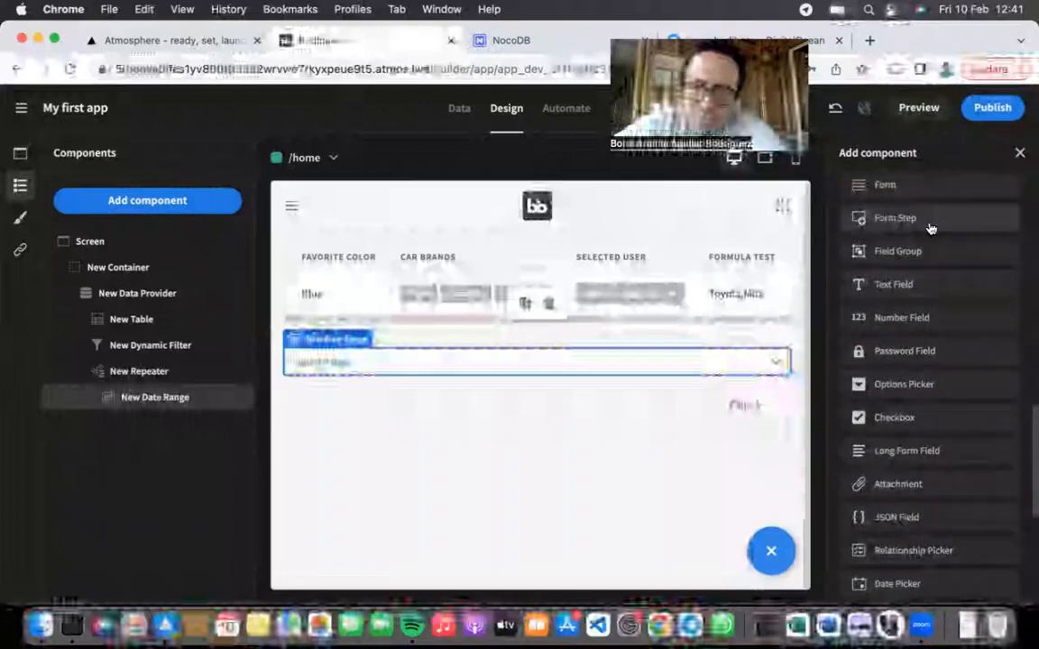
scroll(906, 352, "down", 8)
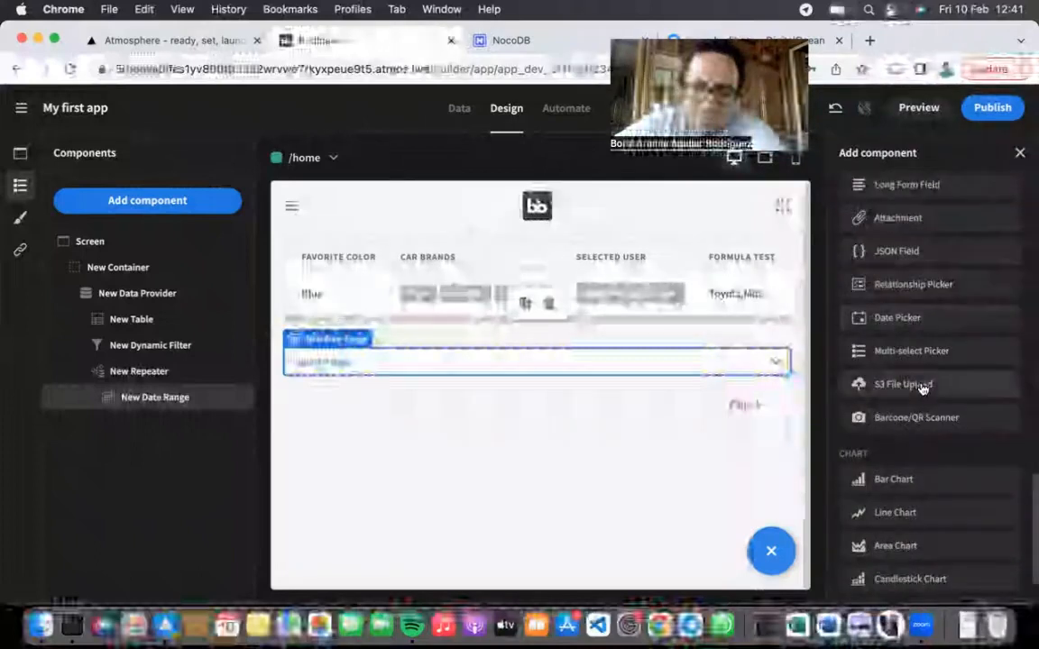
left_click(773, 544)
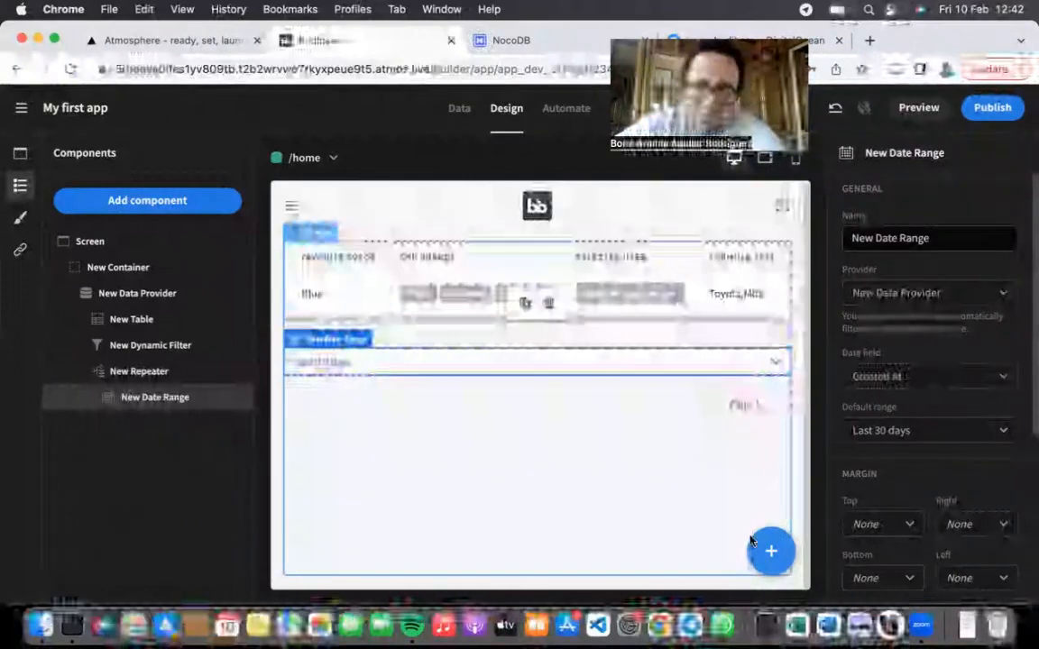
left_click(771, 549)
scroll(928, 529, "down", 5)
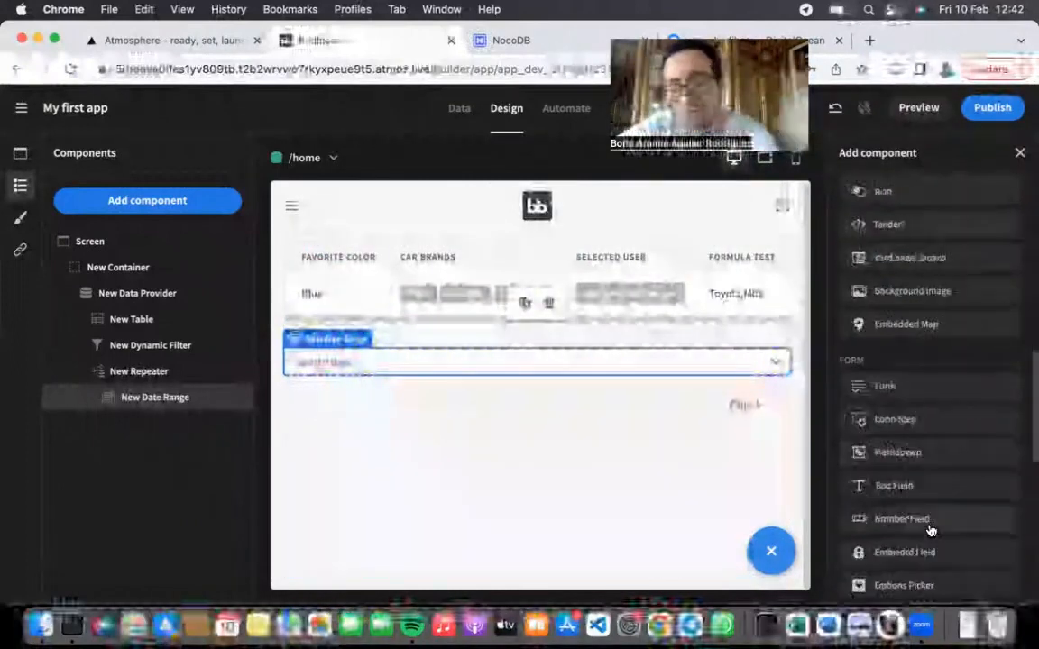
scroll(930, 530, "up", 1)
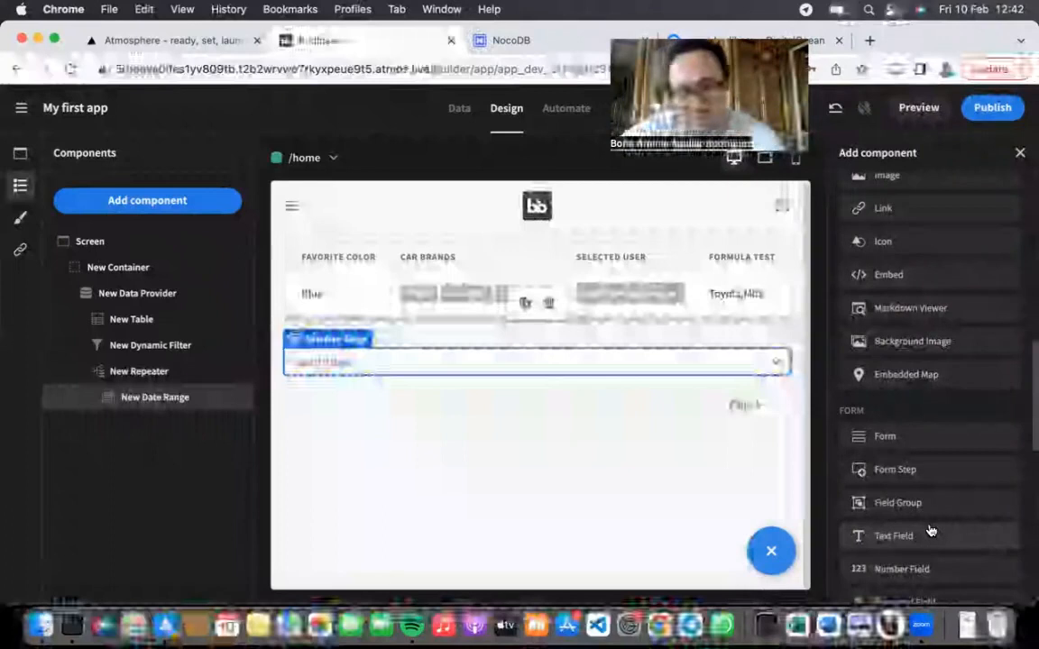
scroll(924, 392, "up", 3)
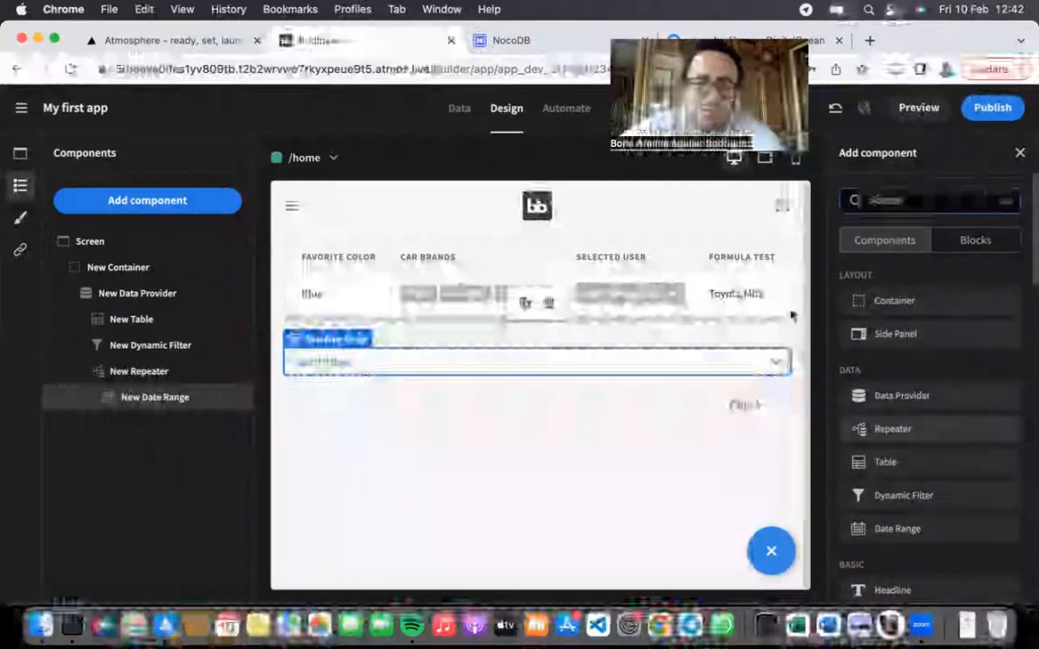
scroll(935, 494, "down", 10)
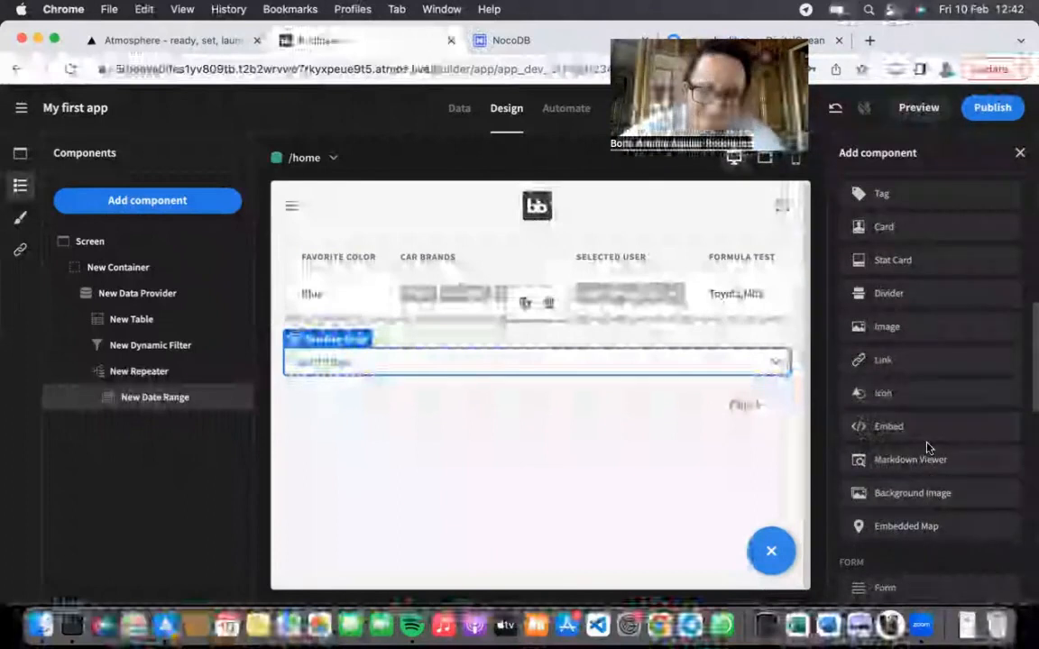
scroll(923, 487, "down", 2)
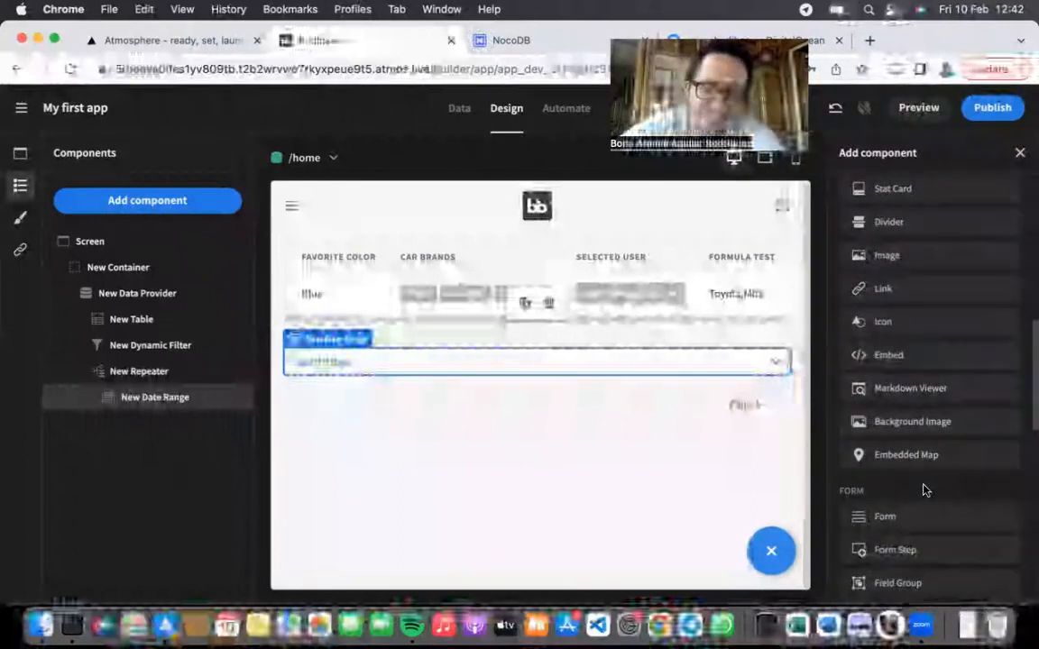
scroll(924, 490, "down", 2)
scroll(924, 489, "down", 4)
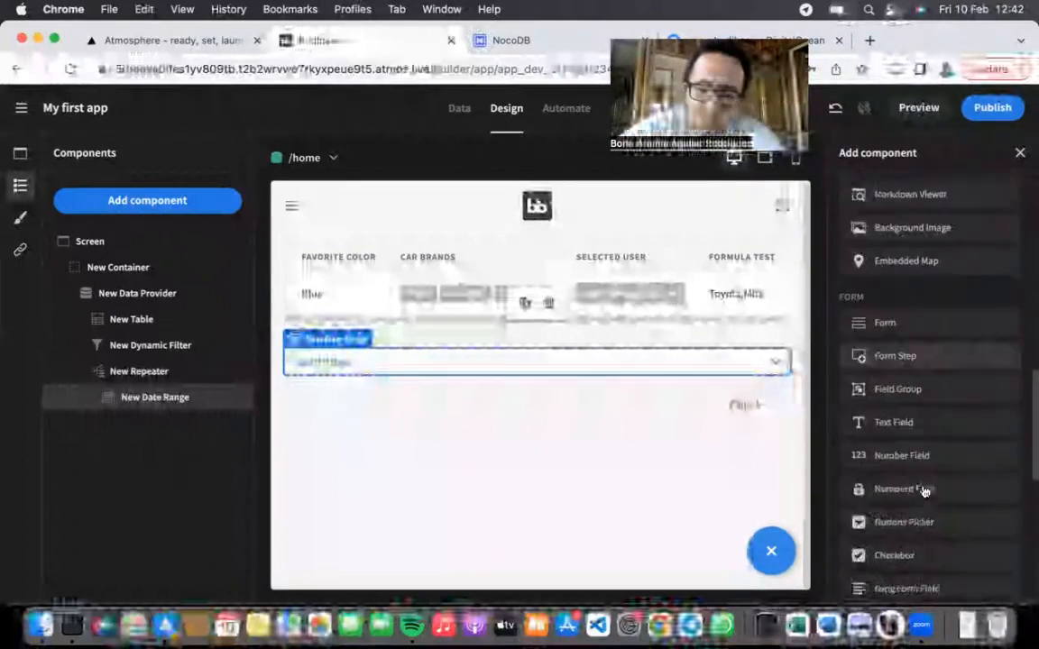
scroll(925, 394, "up", 12)
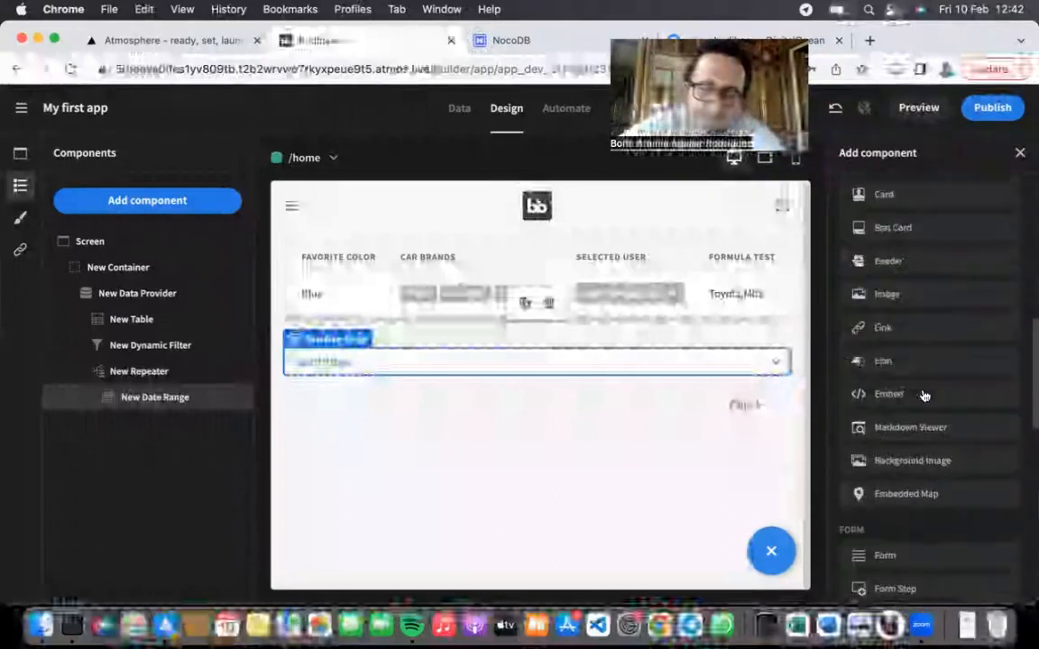
Step: Create an automation named Automation1 with the App Action trigger and save it
left_click(562, 115)
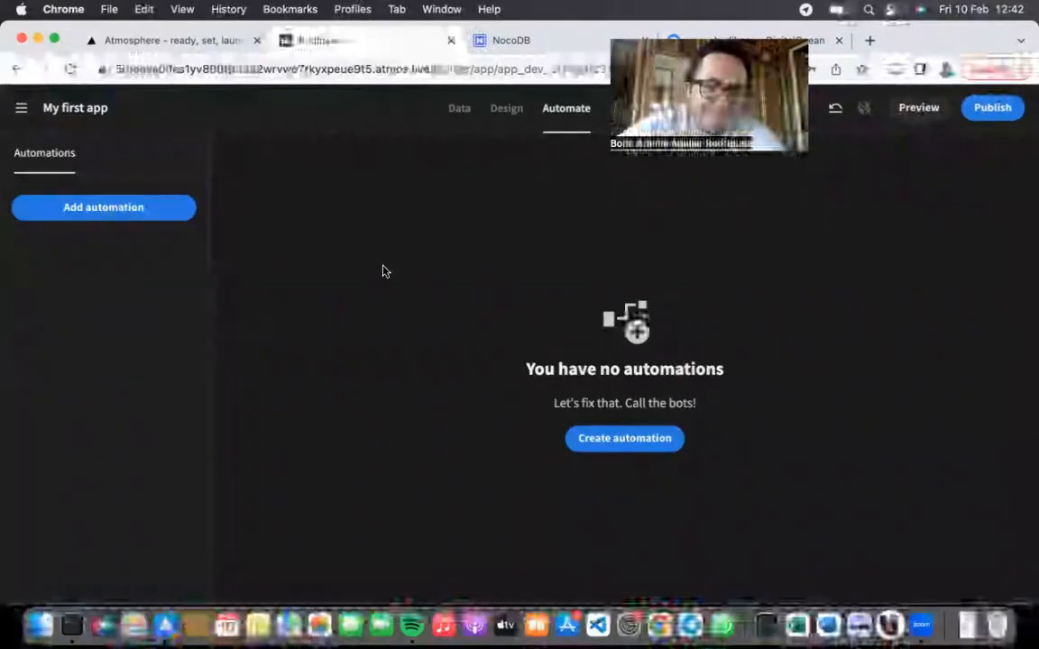
left_click(626, 439)
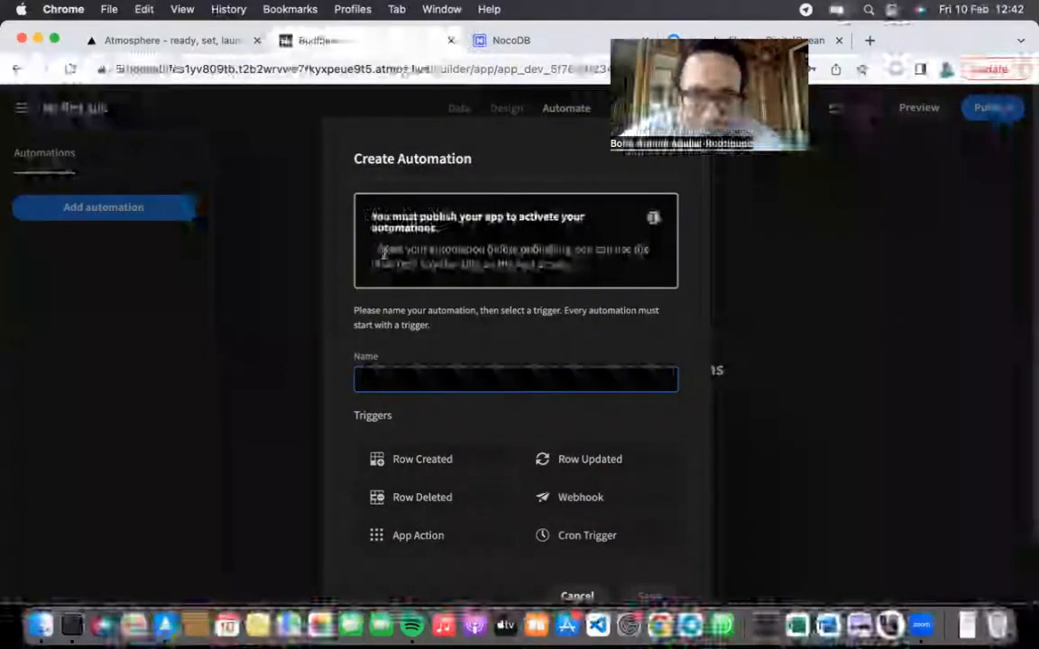
left_click(578, 251)
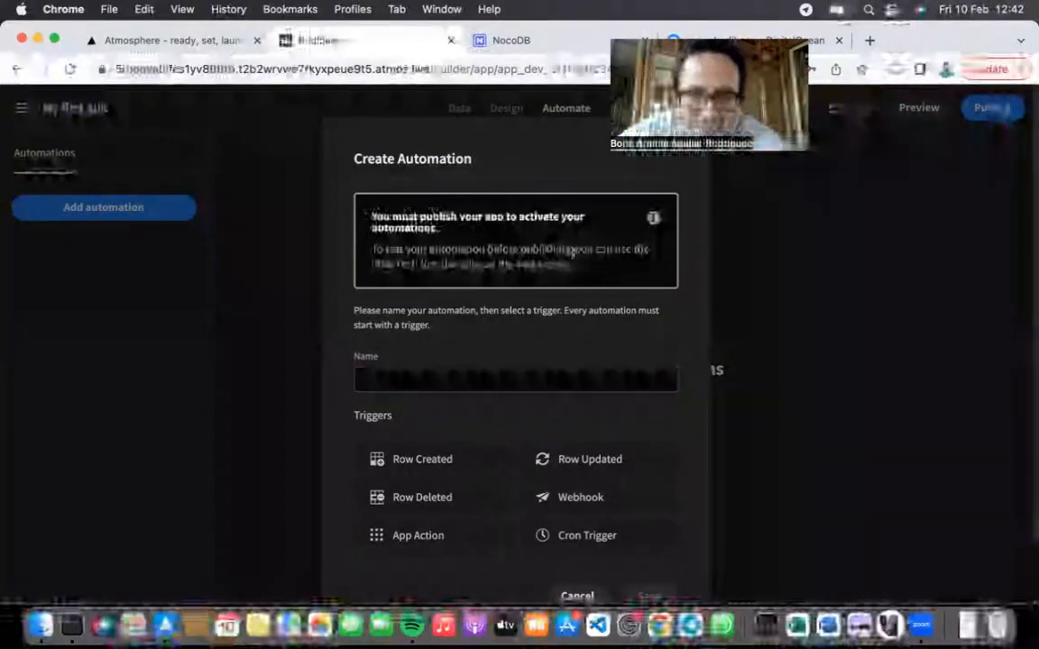
left_click_drag(581, 251, 586, 267)
left_click(597, 283)
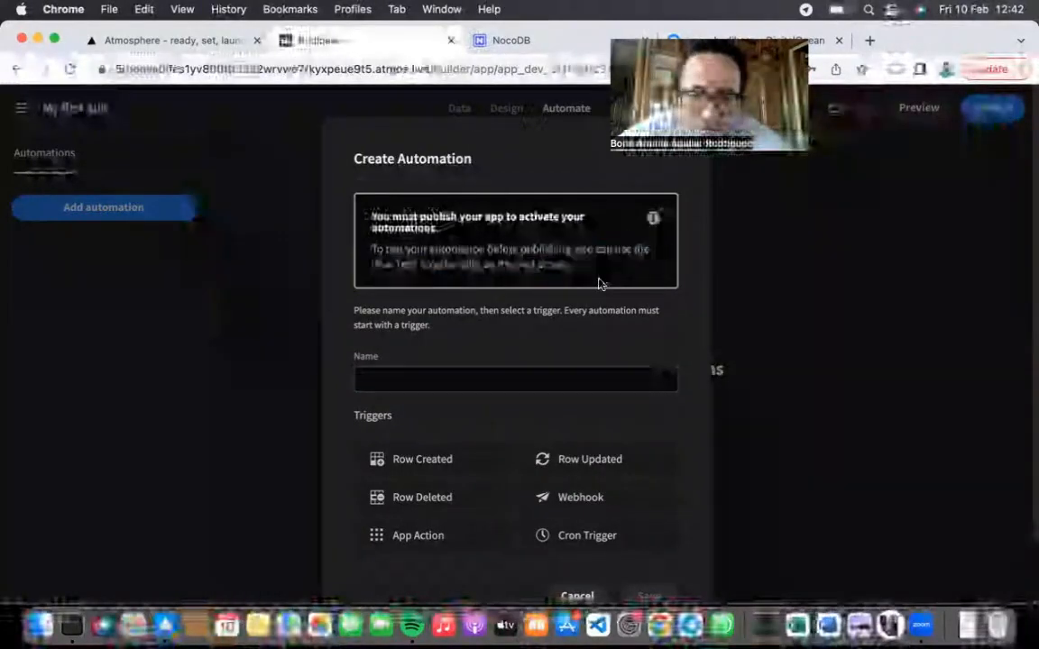
left_click(430, 372)
type("Automation1")
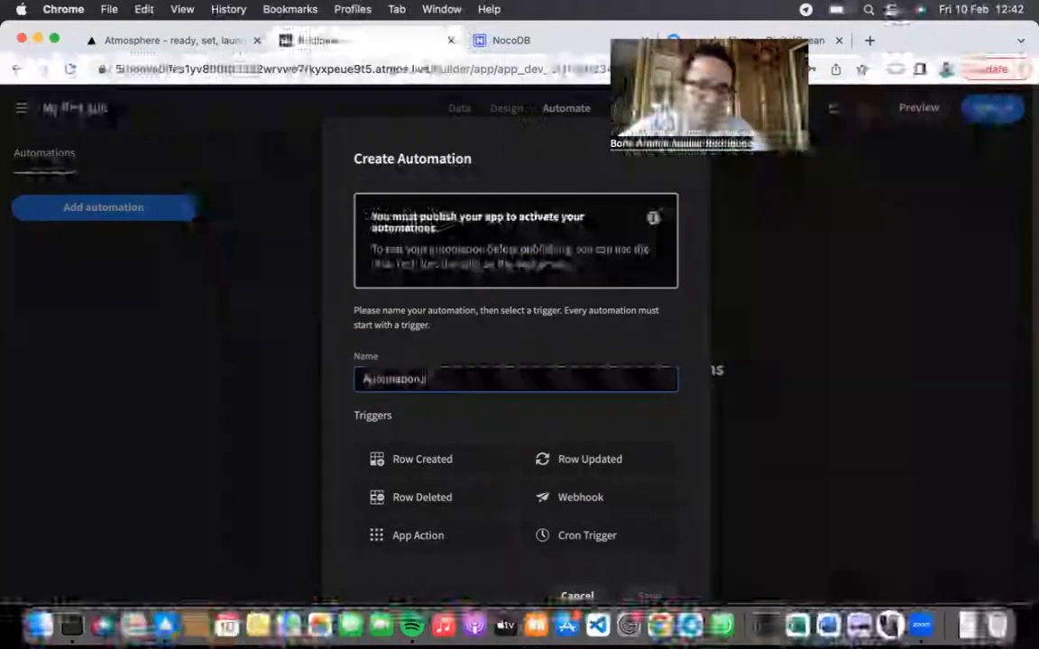
scroll(450, 387, "down", 2)
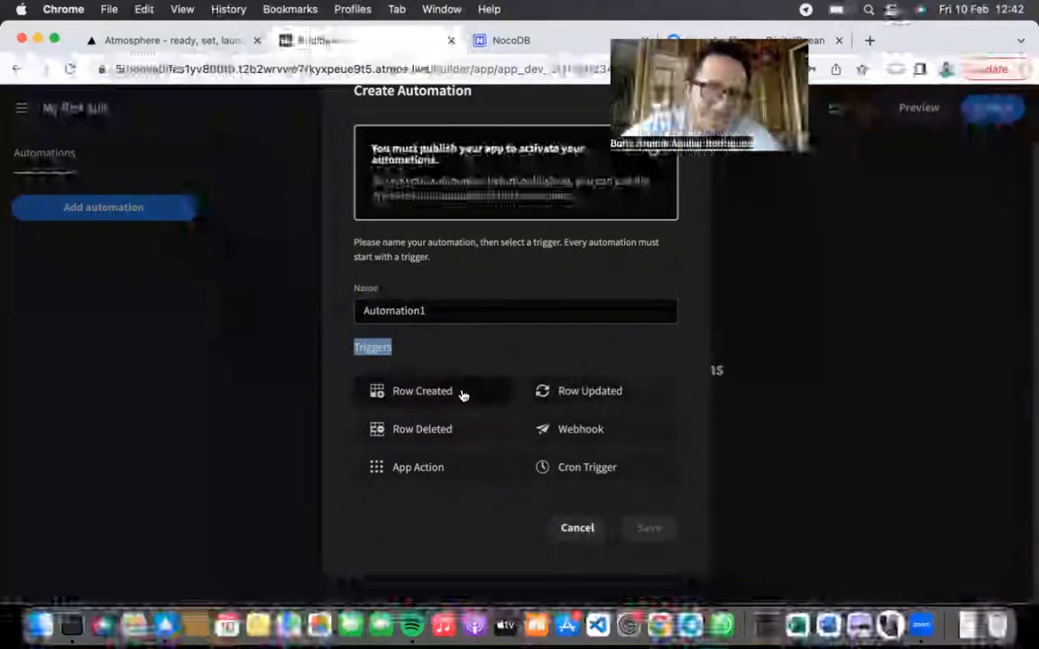
left_click(436, 472)
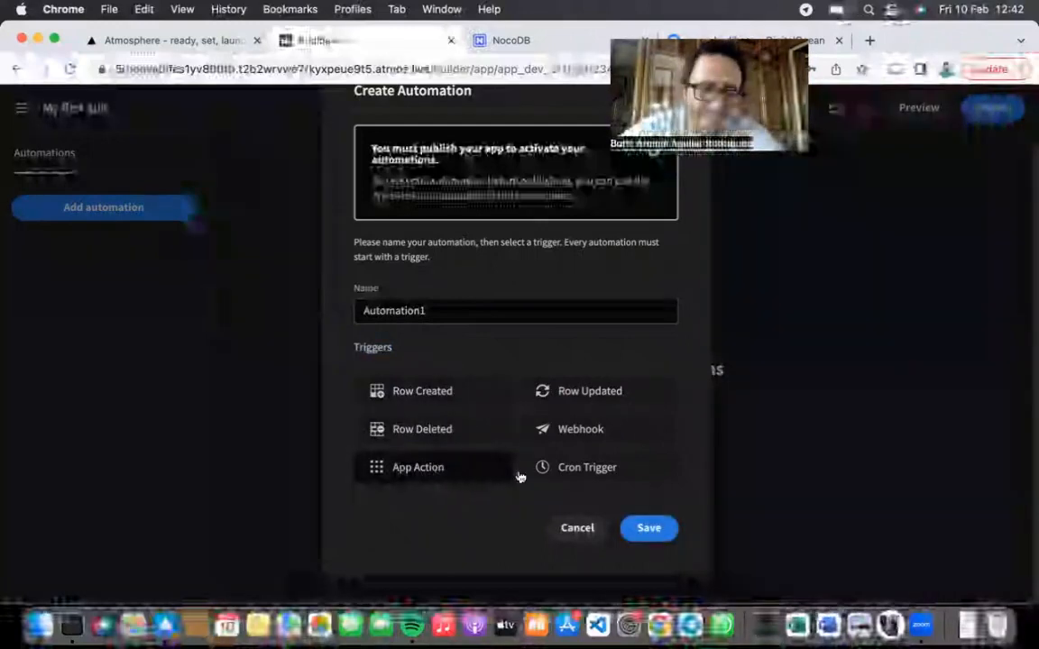
left_click(649, 528)
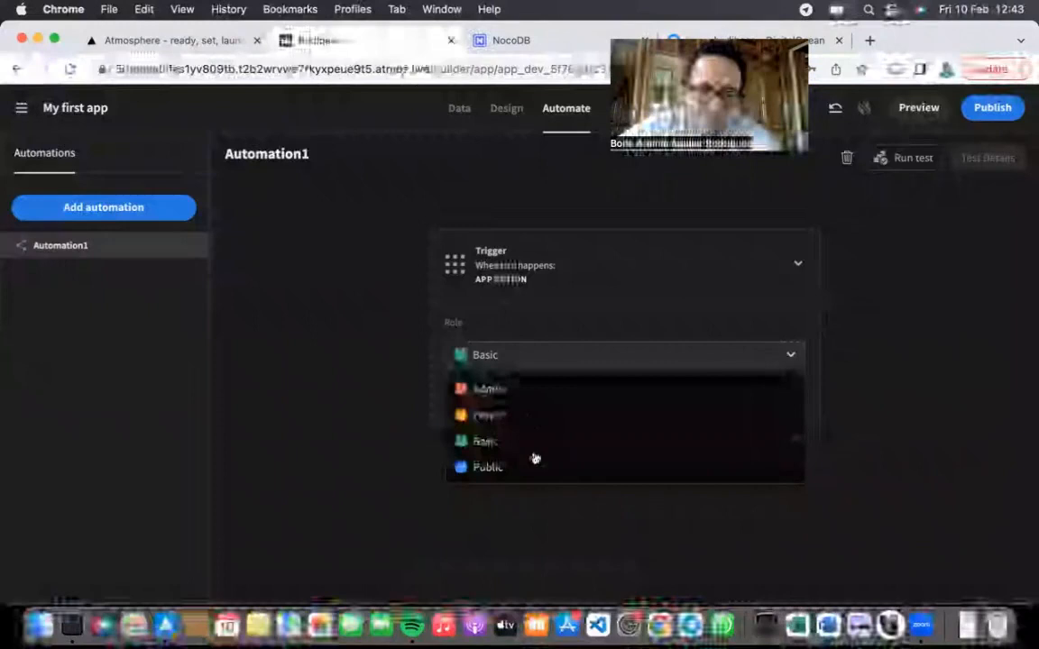
Step: Keep the role as Basic and add a Text input field named Field1 to the trigger
left_click(508, 302)
left_click(494, 399)
left_click(510, 398)
type("Field1")
left_click(680, 404)
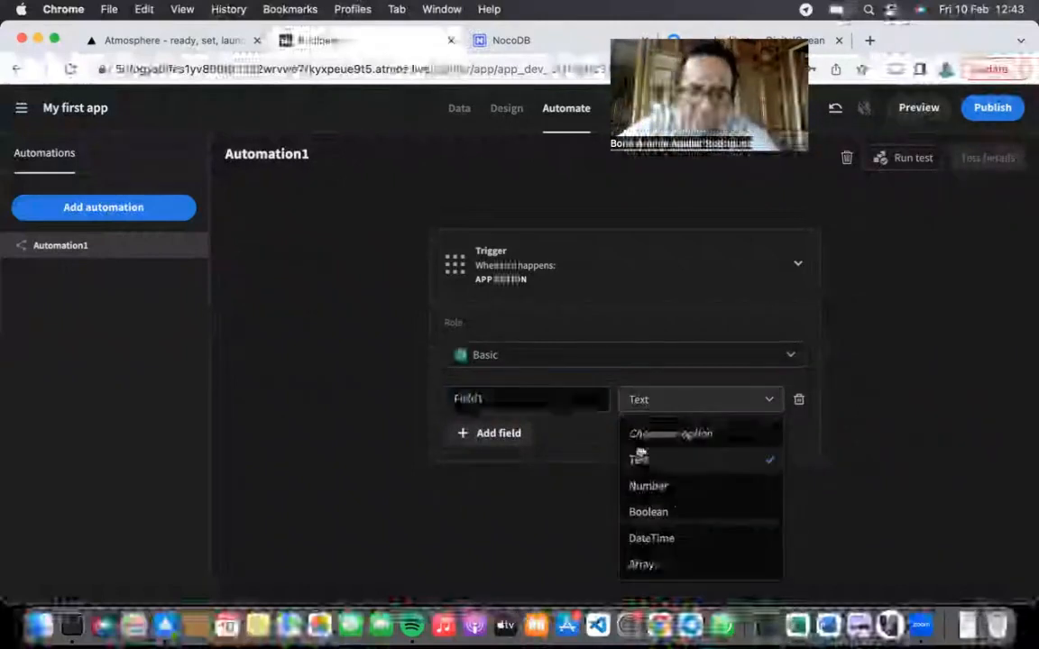
left_click(674, 461)
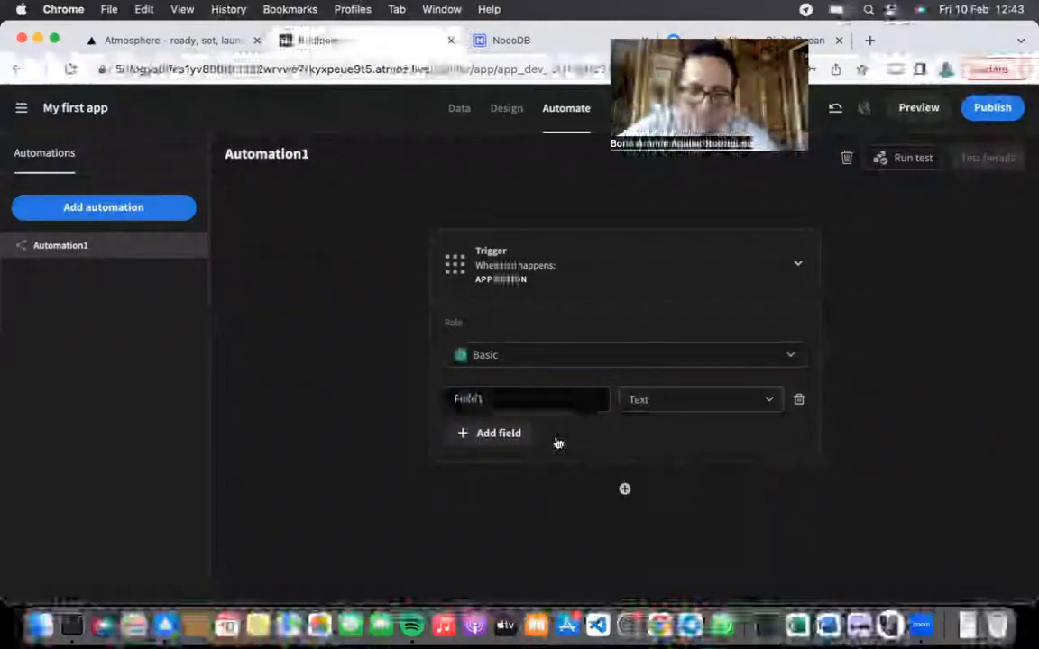
Step: Add a step after the trigger and choose the JS Scripting action
left_click(625, 492)
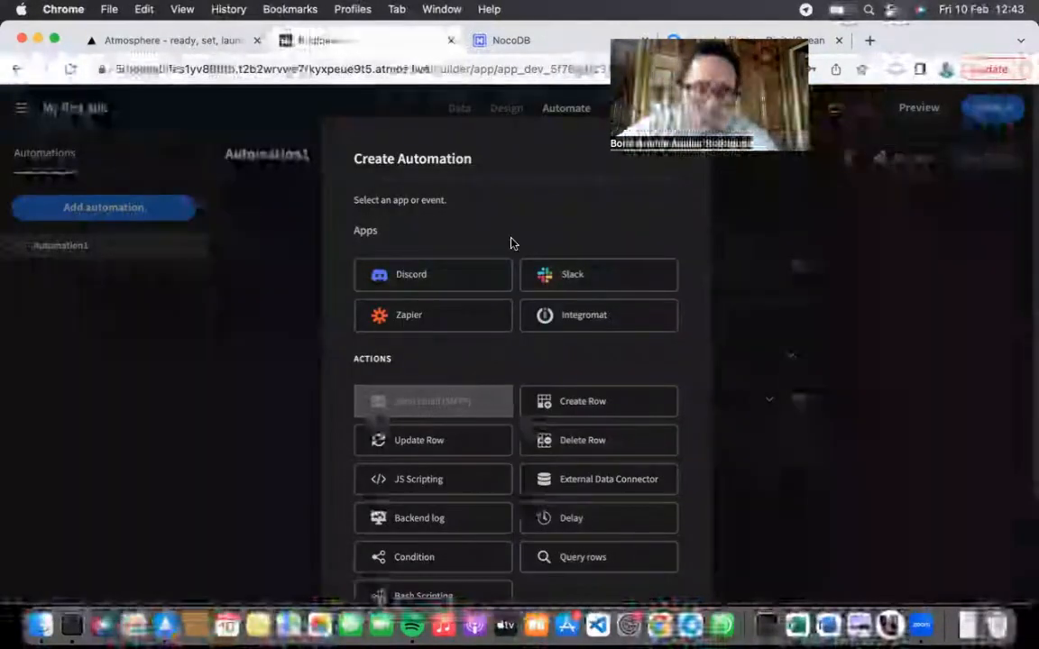
scroll(570, 351, "down", 1)
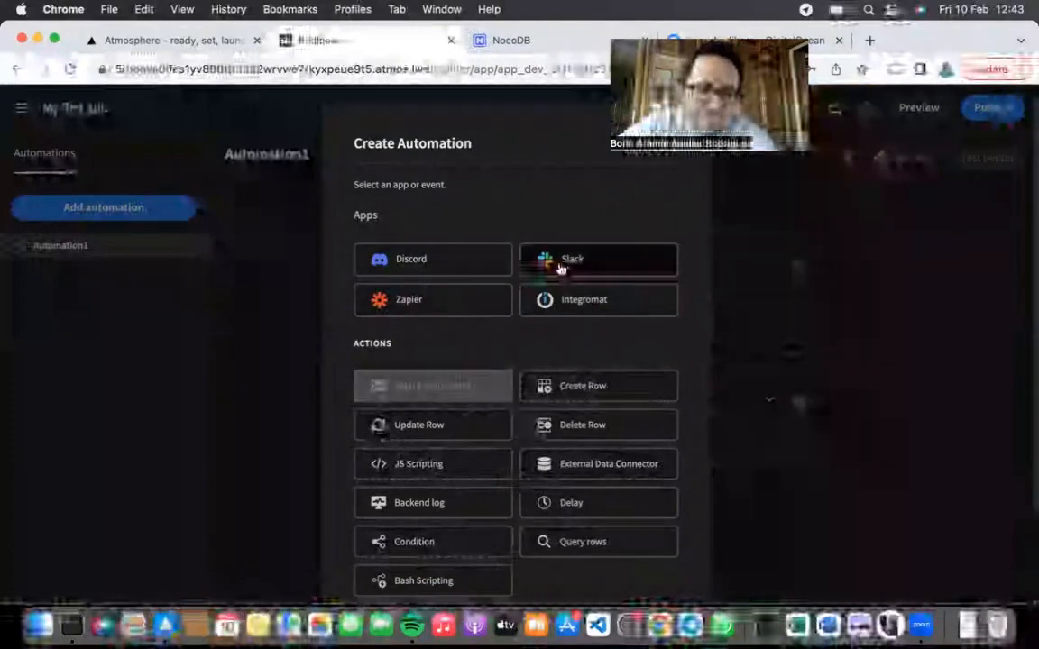
scroll(557, 268, "down", 2)
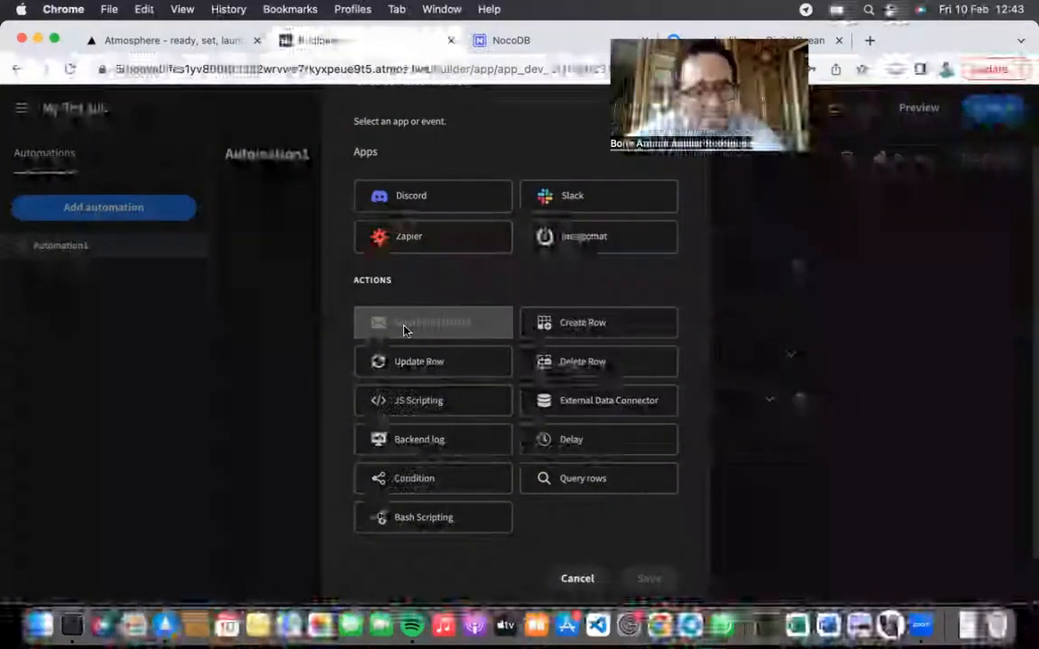
left_click(452, 401)
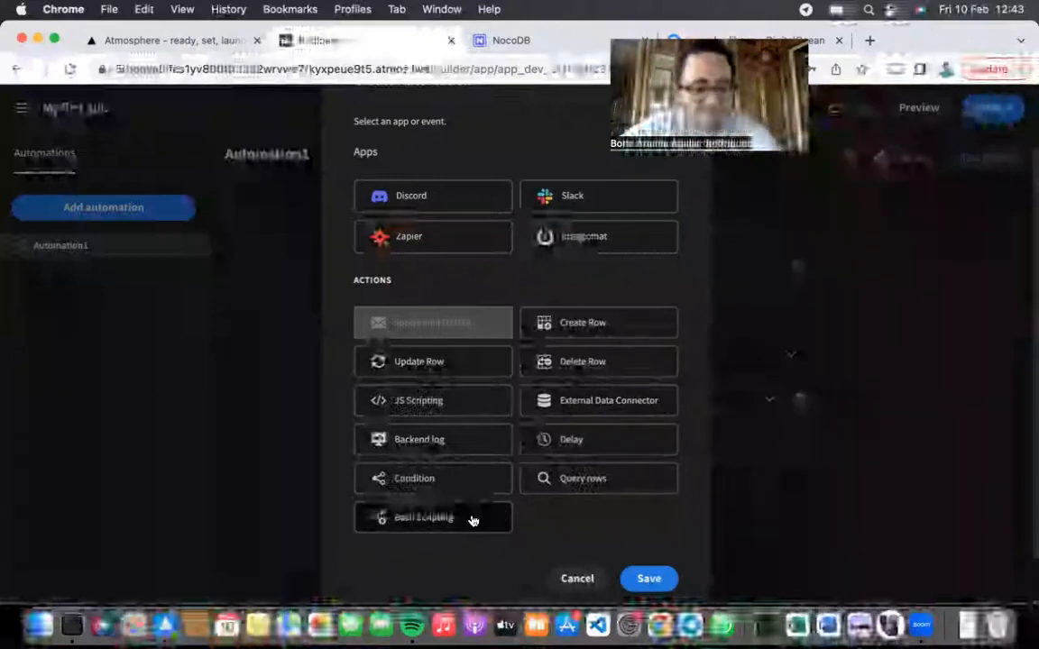
scroll(484, 500, "down", 2)
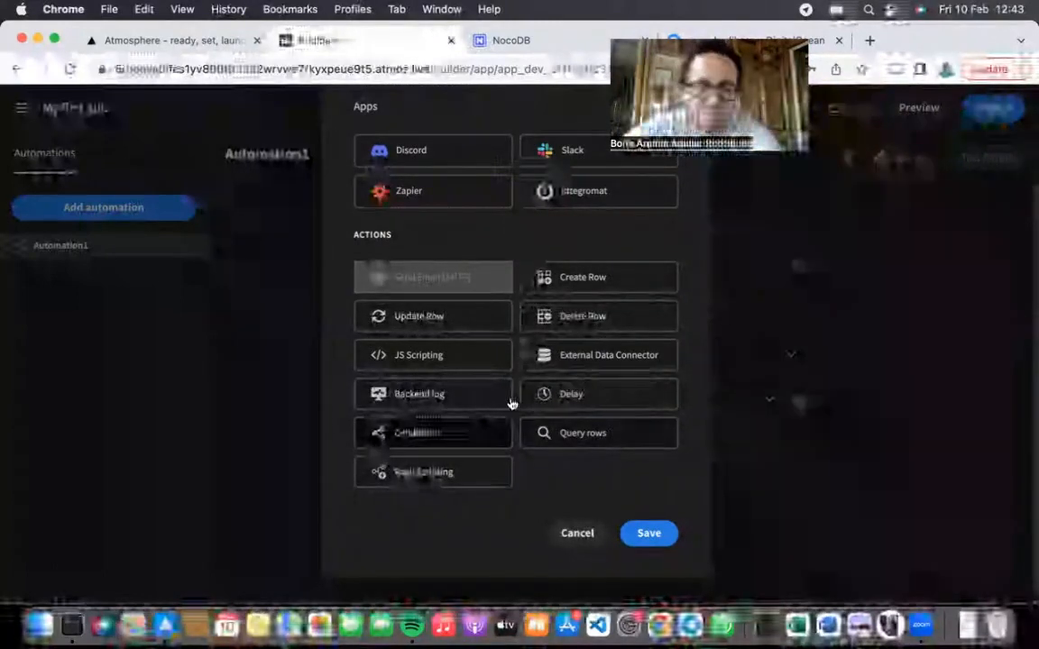
Step: Add the JS Scripting step, review its code editor's bindings, and close the editor with no code
left_click(649, 534)
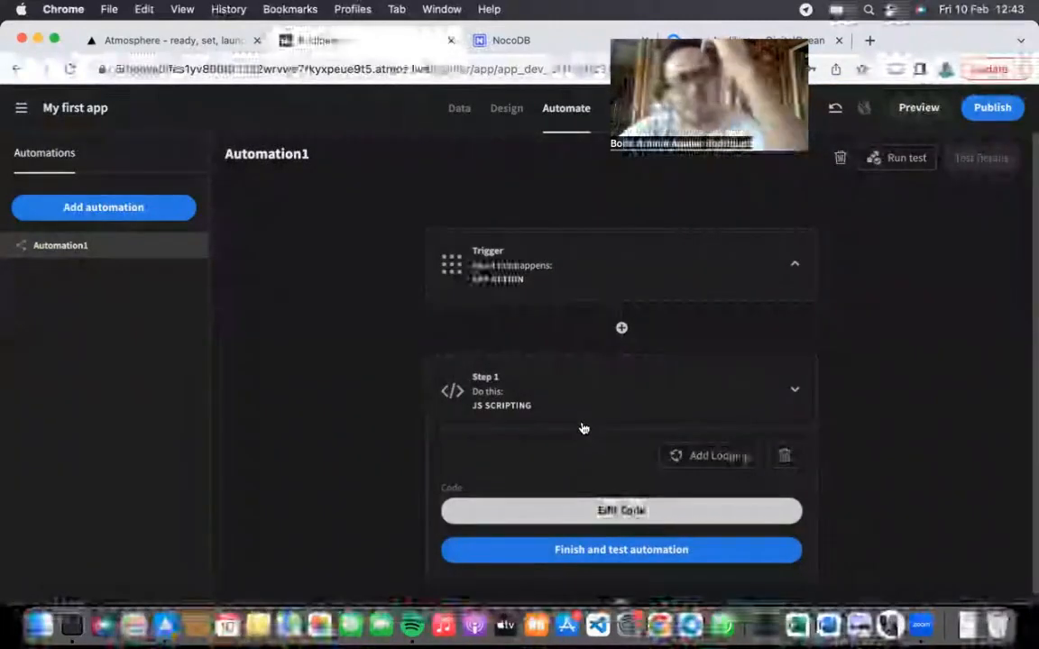
left_click(595, 510)
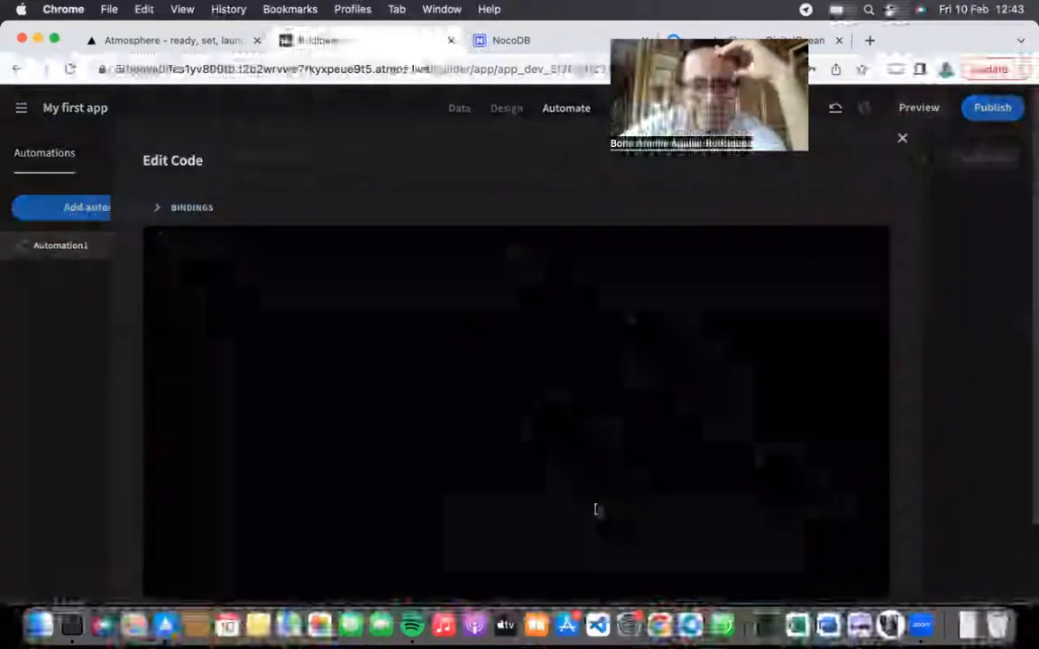
left_click(192, 205)
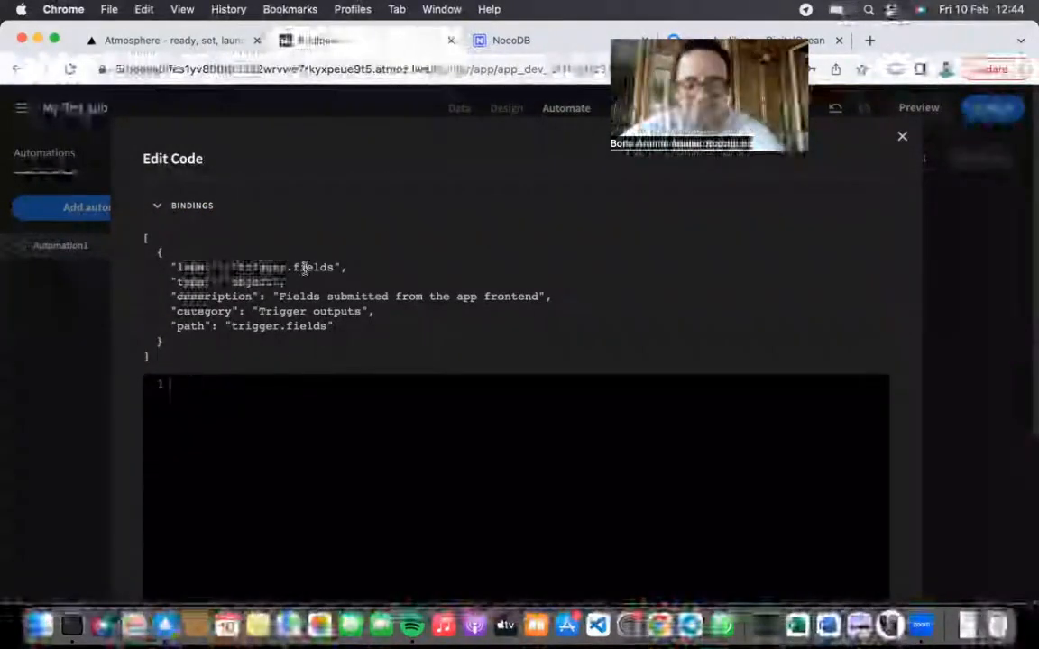
left_click(205, 206)
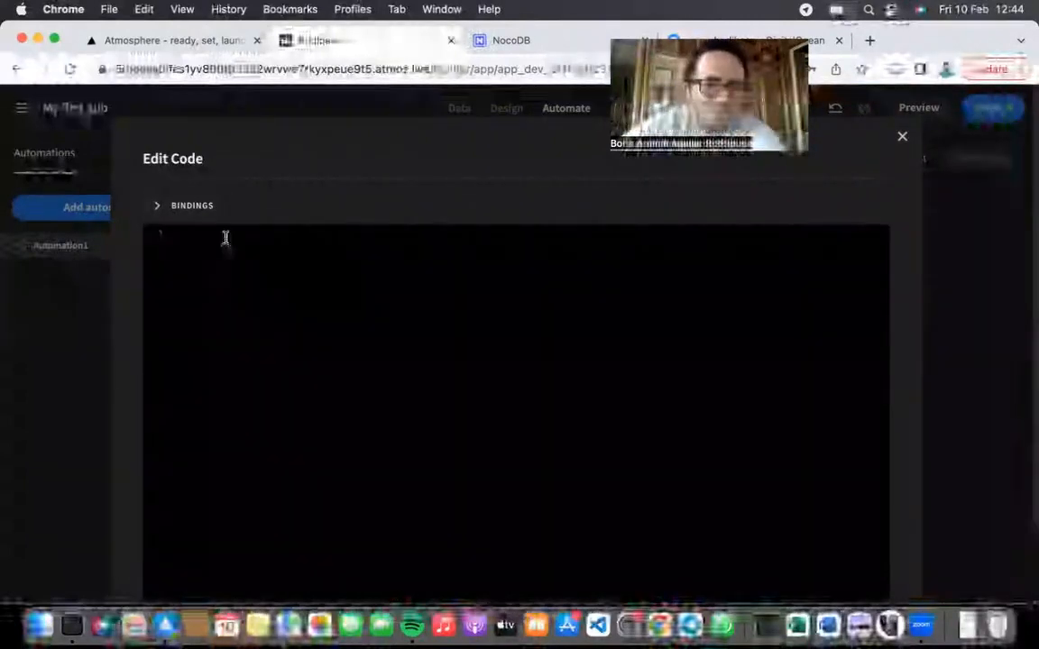
left_click(902, 140)
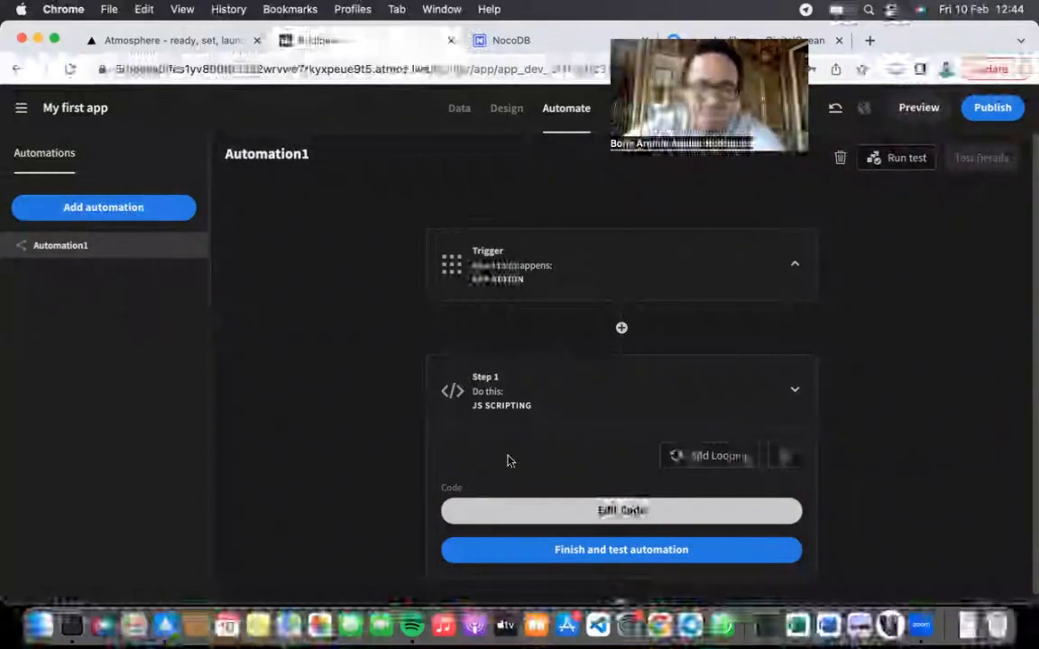
left_click(790, 393)
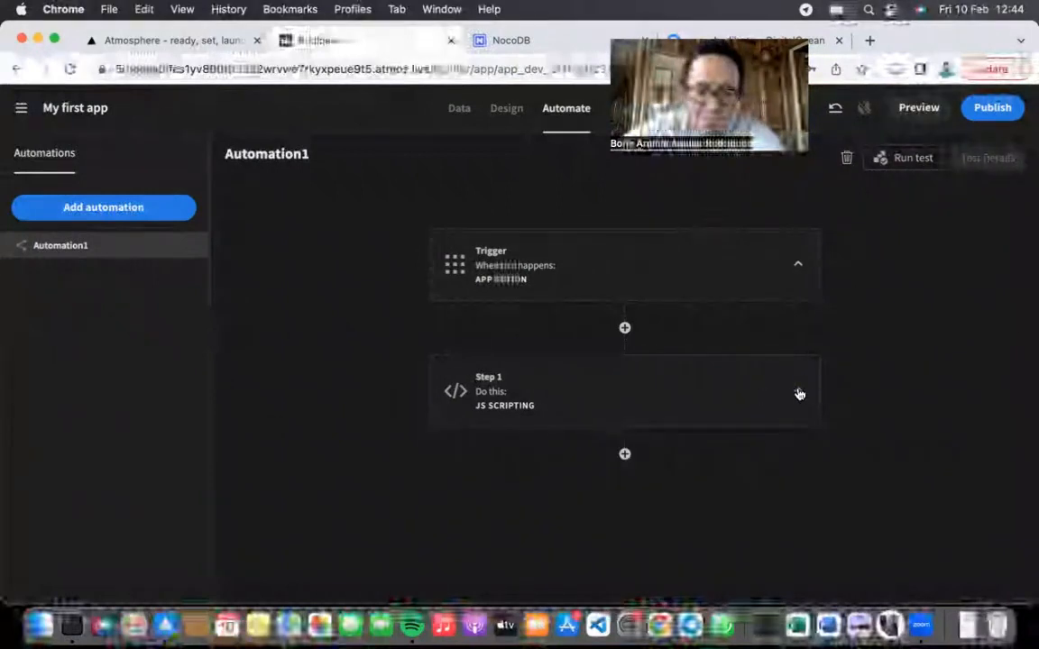
Step: Replace the JS Scripting step with a new Create Row step
left_click(798, 394)
left_click(783, 458)
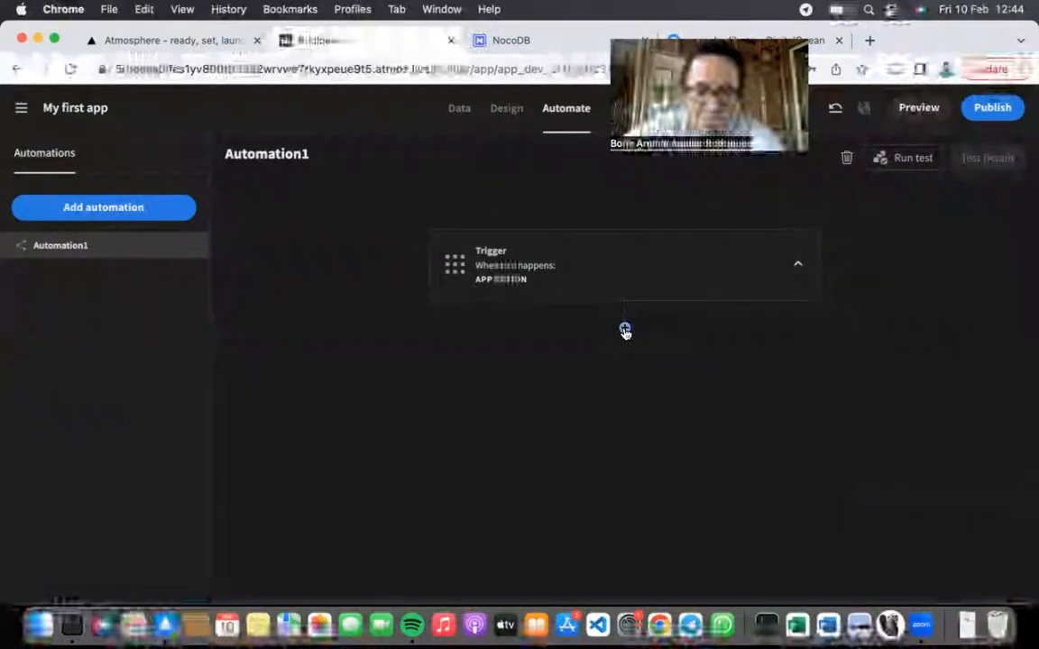
left_click(621, 328)
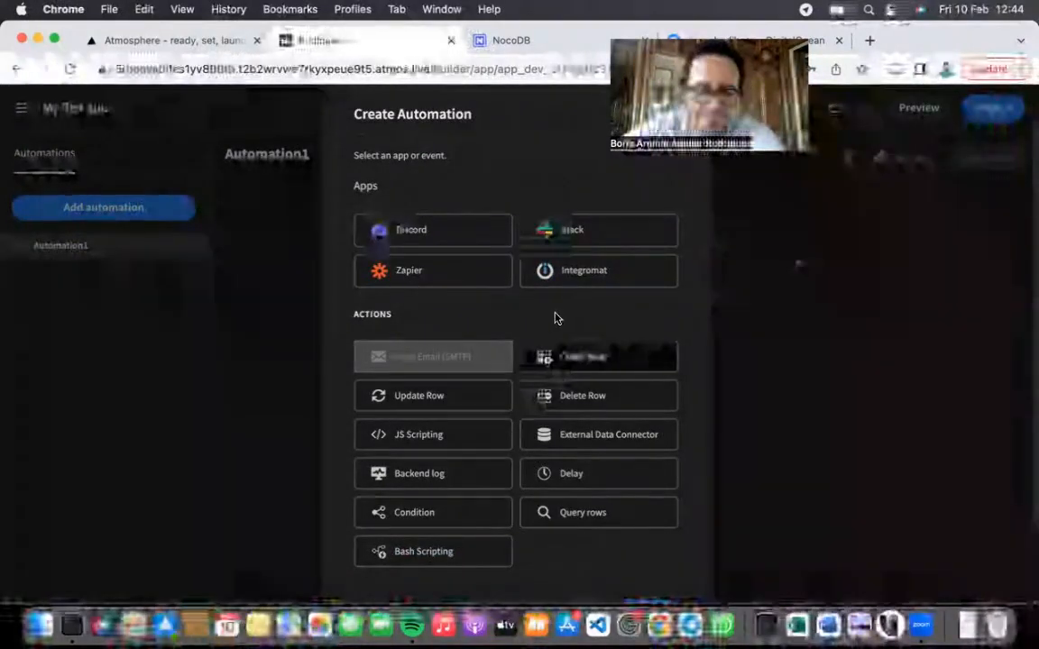
left_click(646, 529)
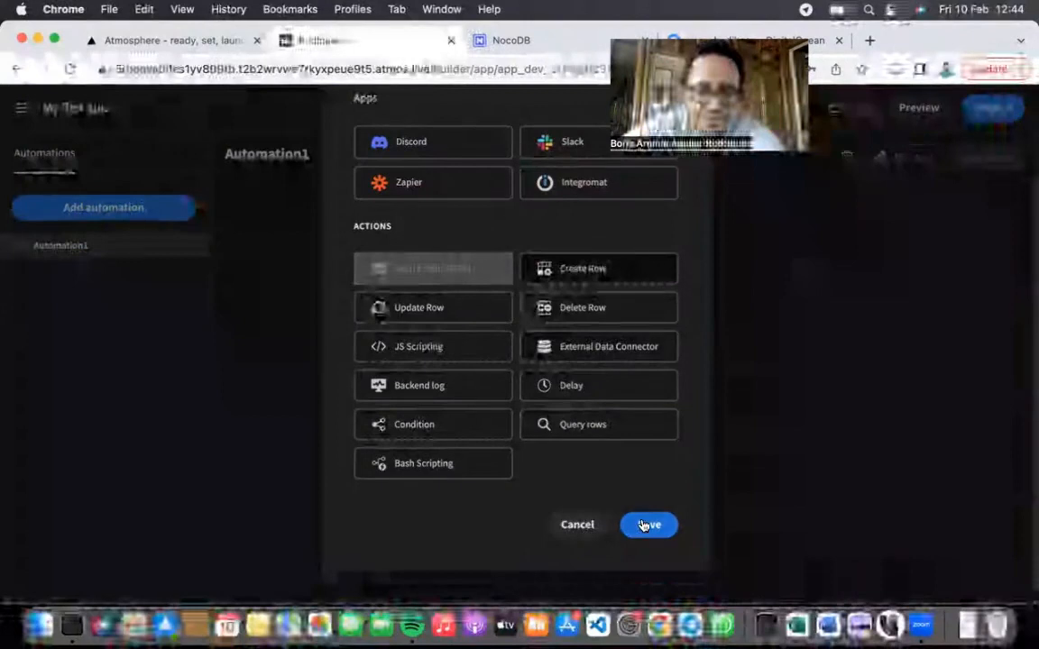
Step: Point Create Row at the Budibase test table with Favorite Color set to Black
scroll(589, 479, "down", 1)
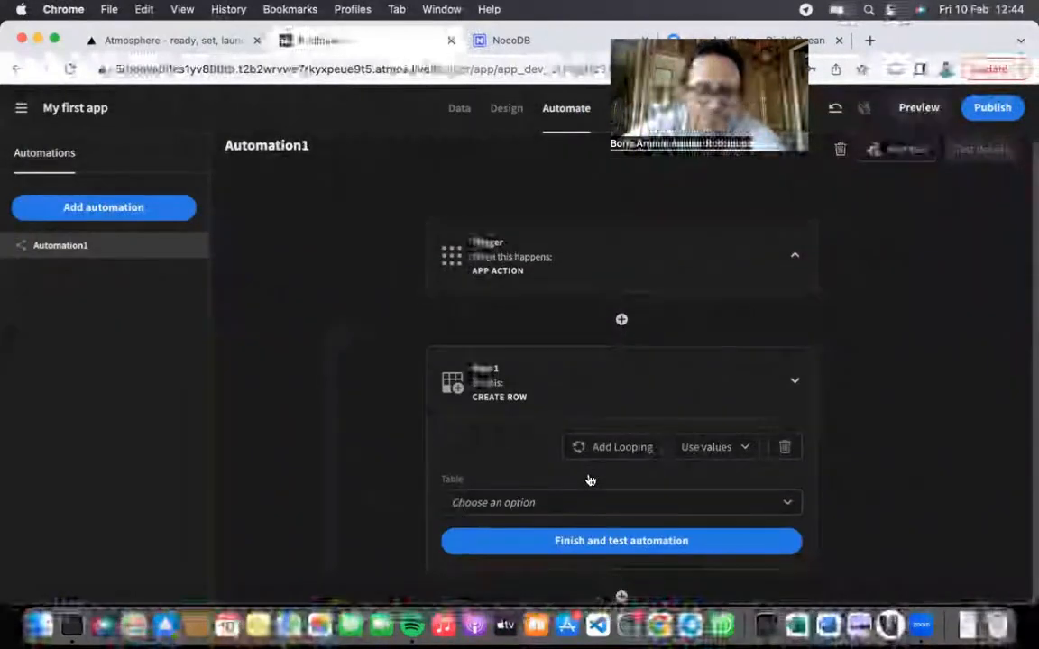
left_click(563, 514)
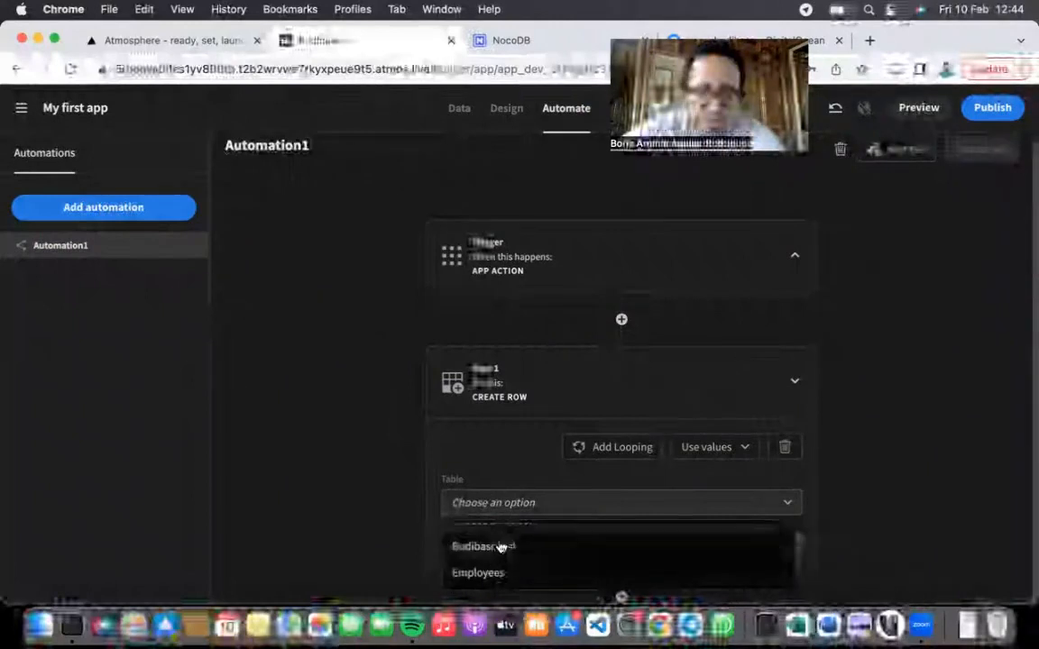
left_click(496, 551)
scroll(523, 467, "down", 3)
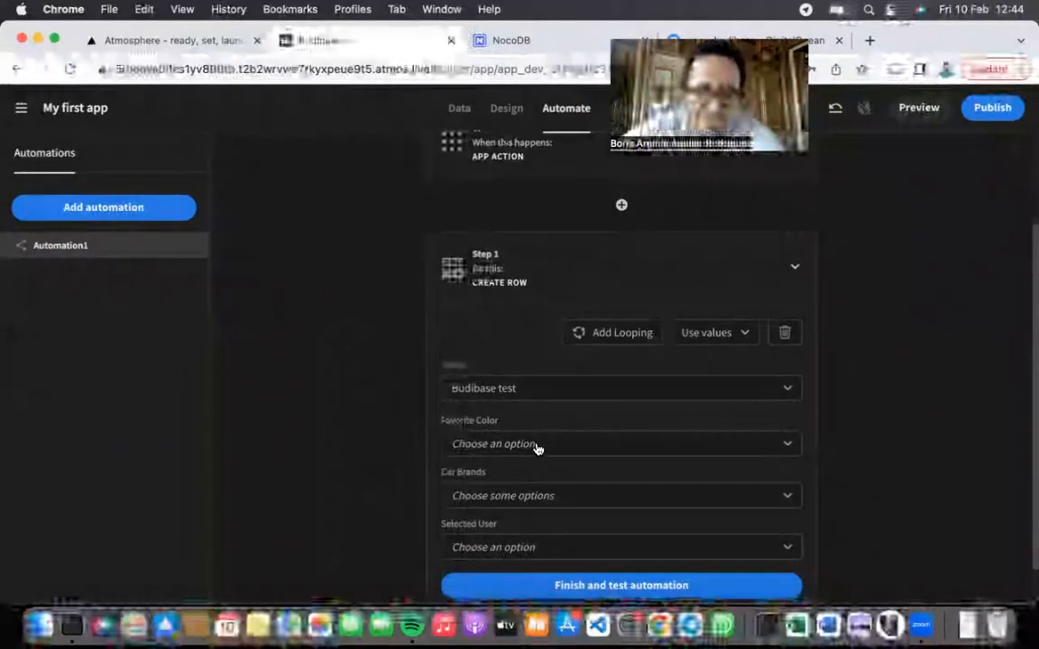
left_click(535, 444)
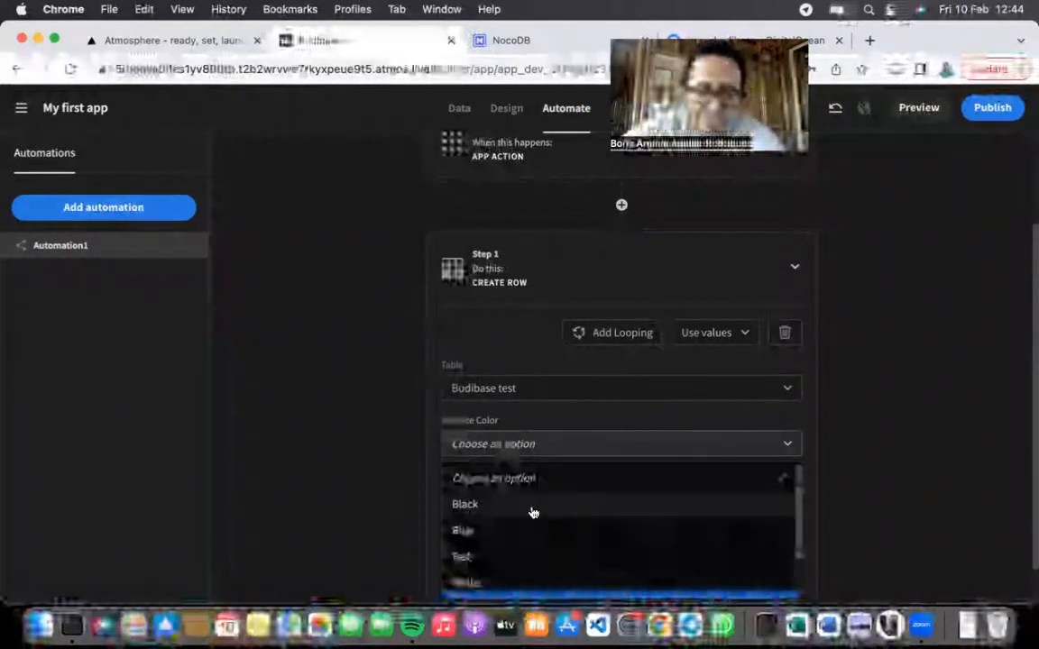
left_click(533, 512)
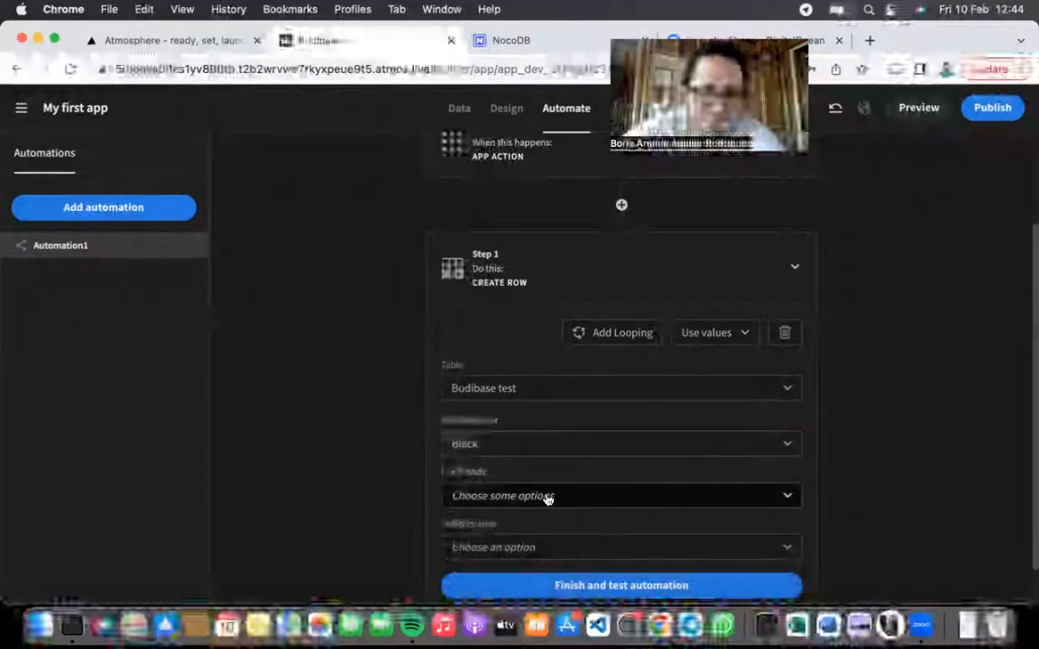
Step: Set Car Brands to Tesla and Audi, choose the Selected User, and finish the step
left_click(547, 496)
left_click(545, 554)
scroll(544, 555, "down", 2)
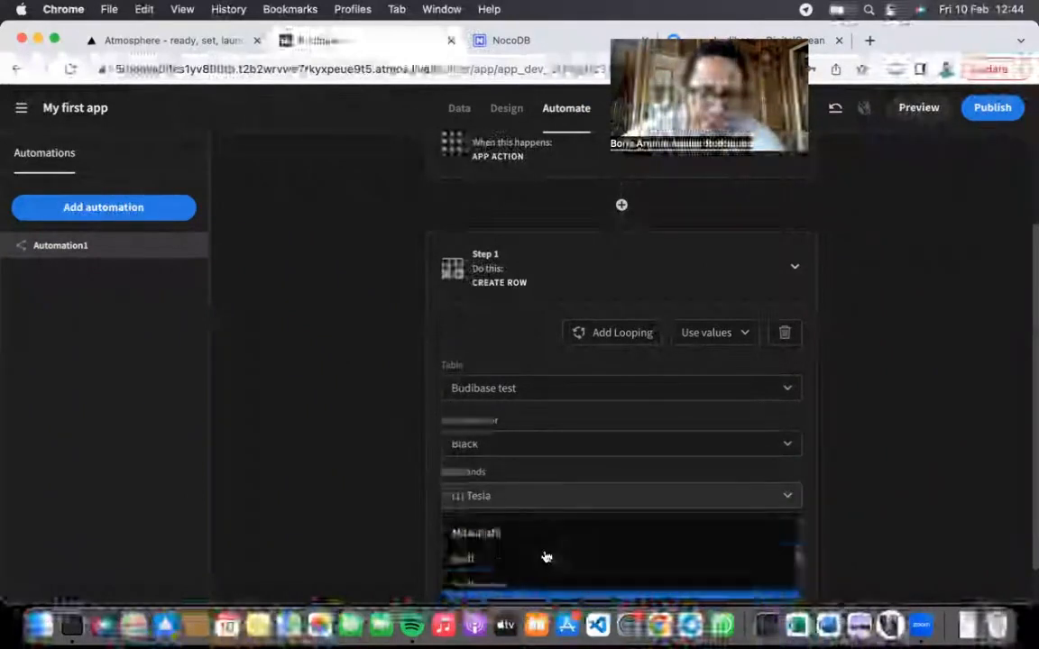
left_click(545, 562)
left_click(498, 473)
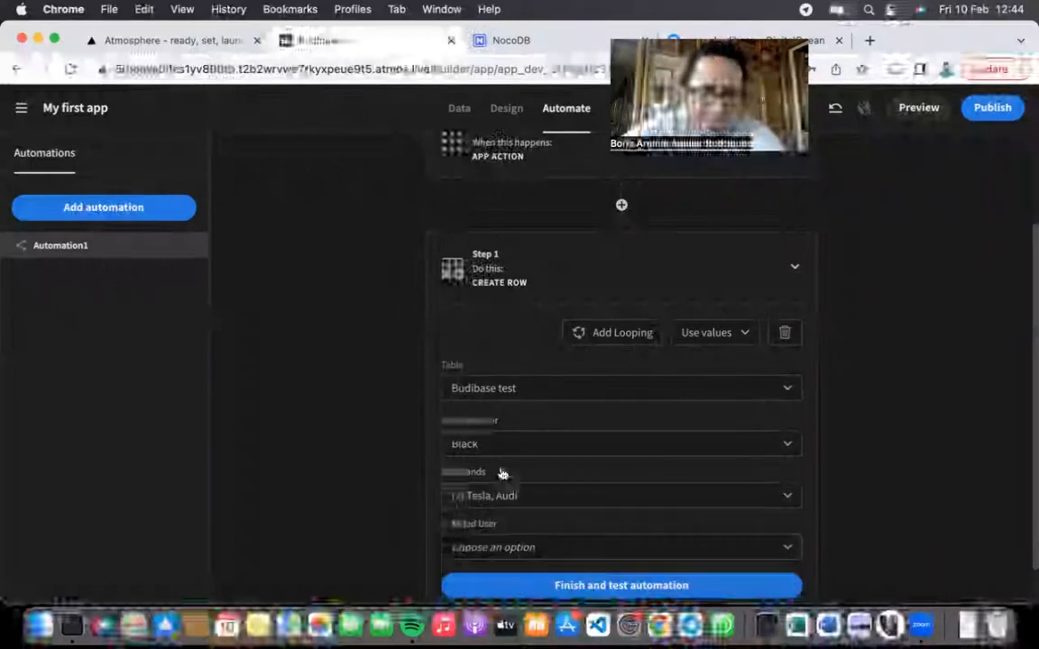
scroll(533, 536, "down", 1)
left_click(540, 505)
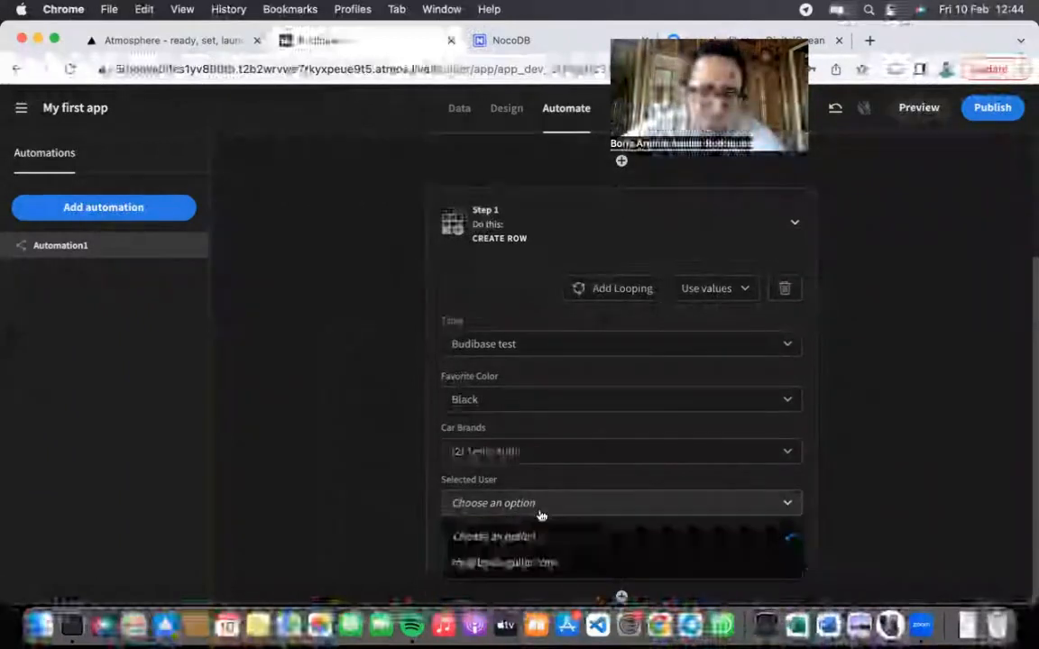
left_click(545, 561)
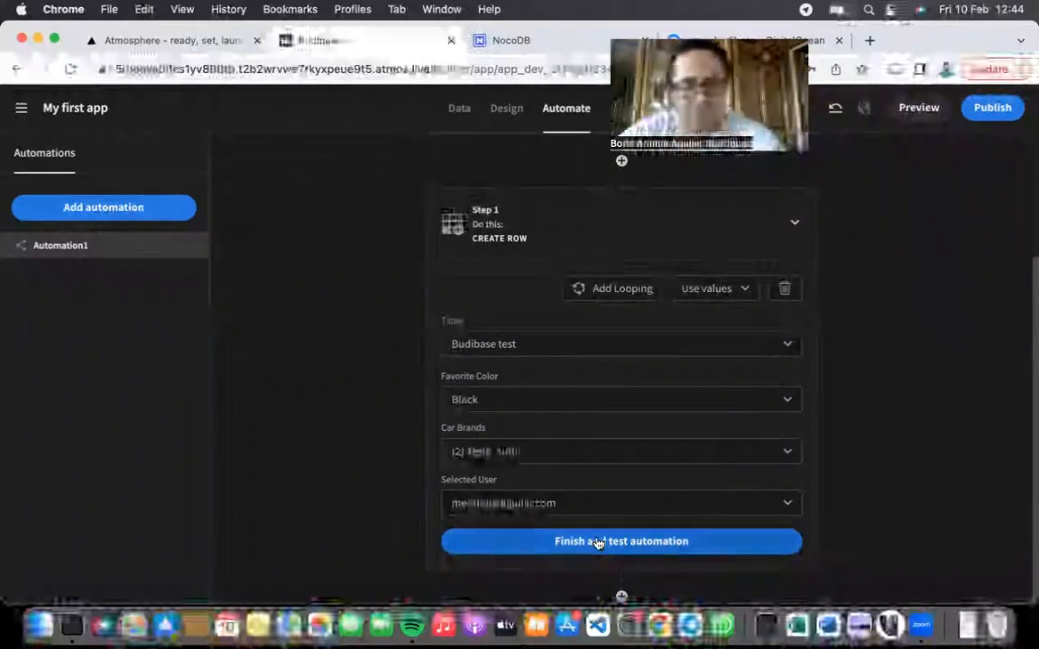
left_click(596, 543)
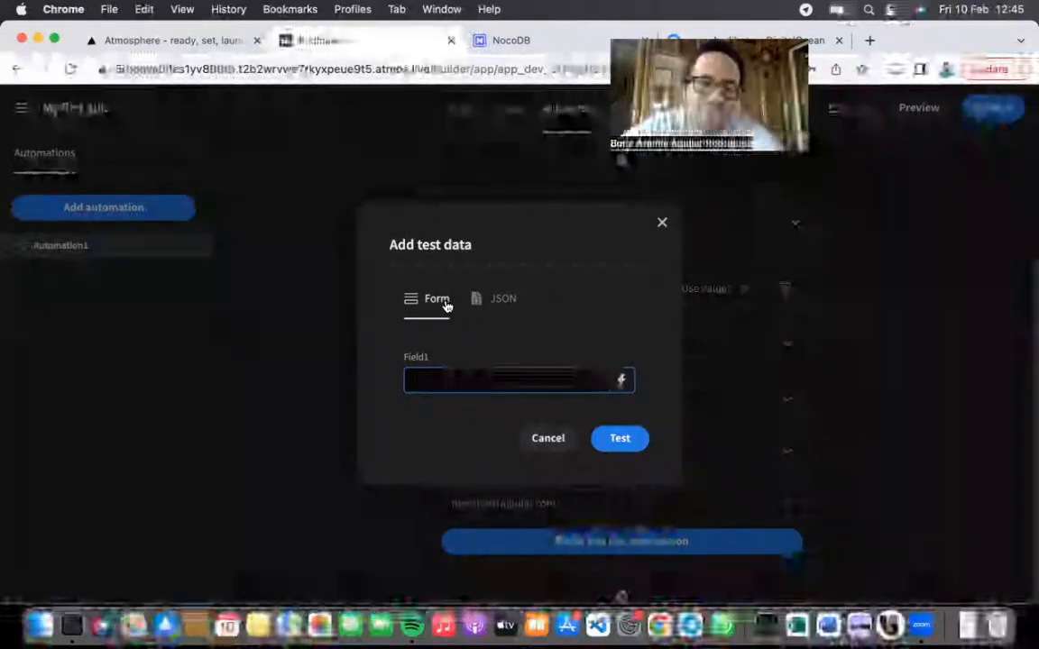
Step: Run the automation test with Field1 set to 1
left_click(659, 222)
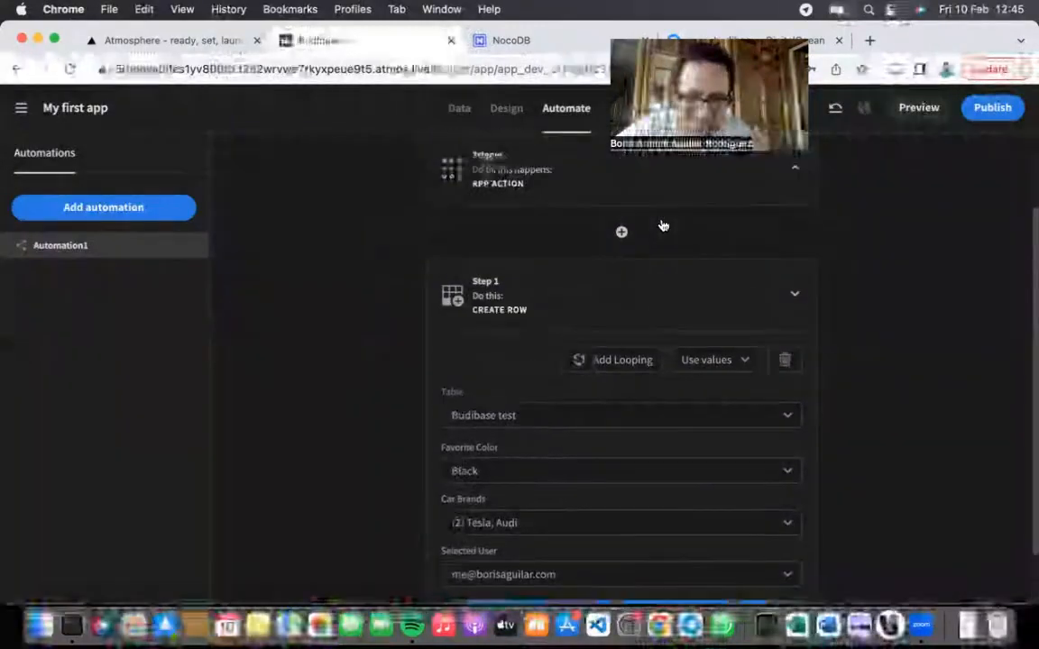
left_click(557, 268)
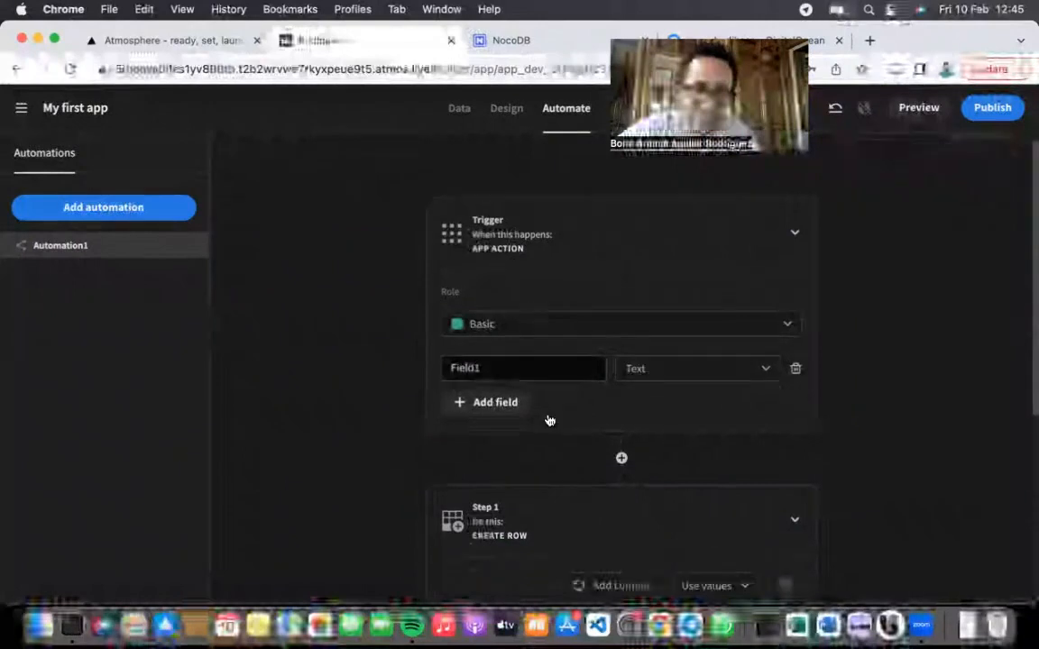
scroll(552, 433, "down", 5)
left_click(588, 543)
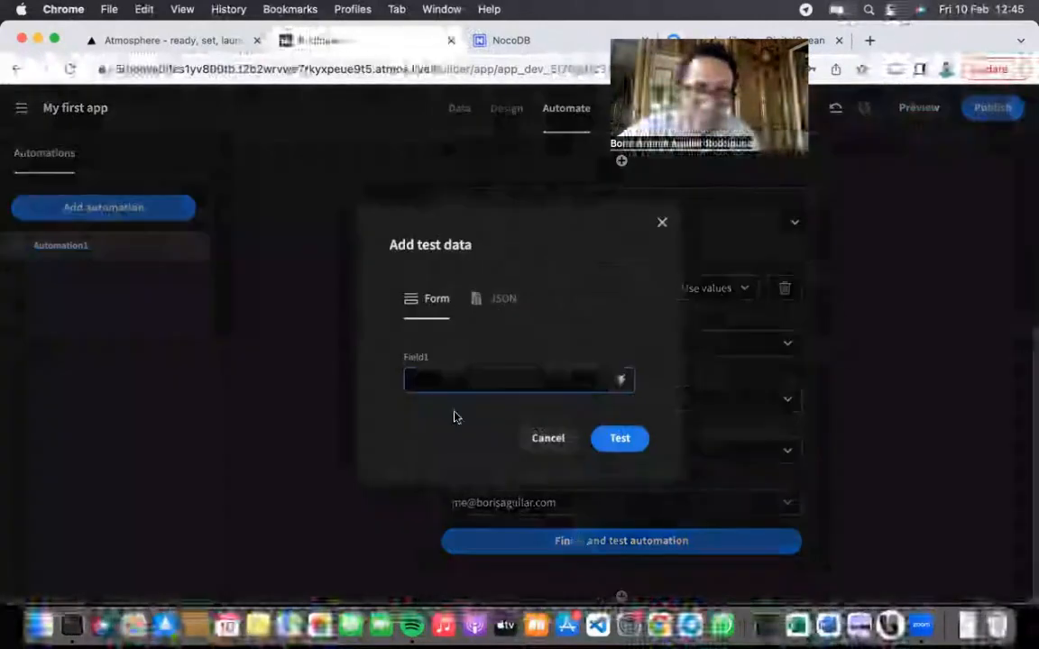
left_click_drag(435, 362, 410, 361)
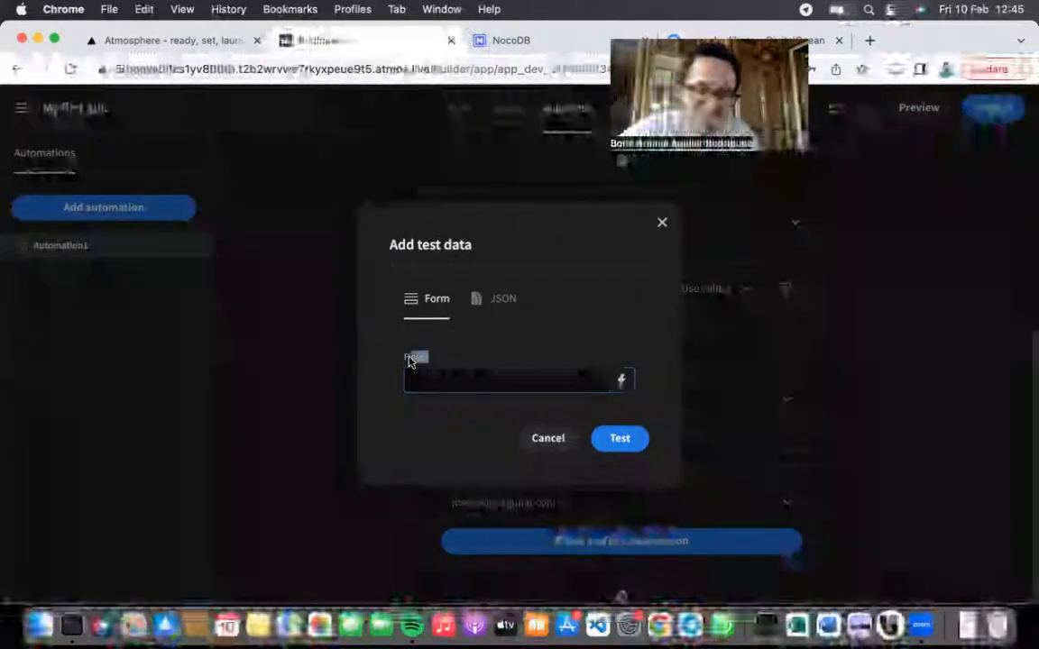
left_click(624, 381)
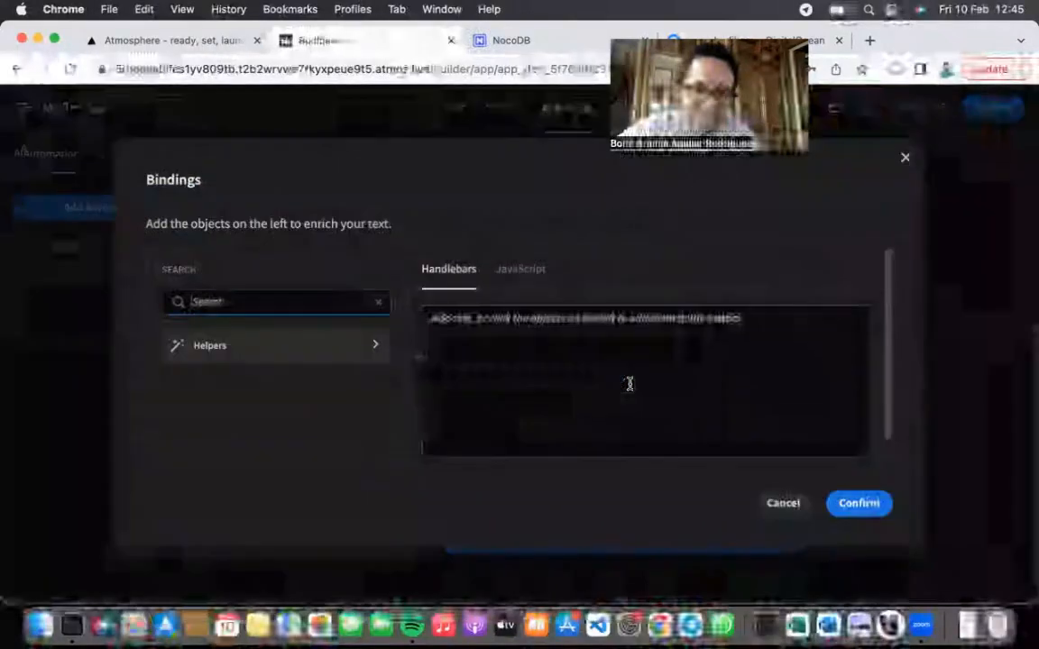
left_click(790, 507)
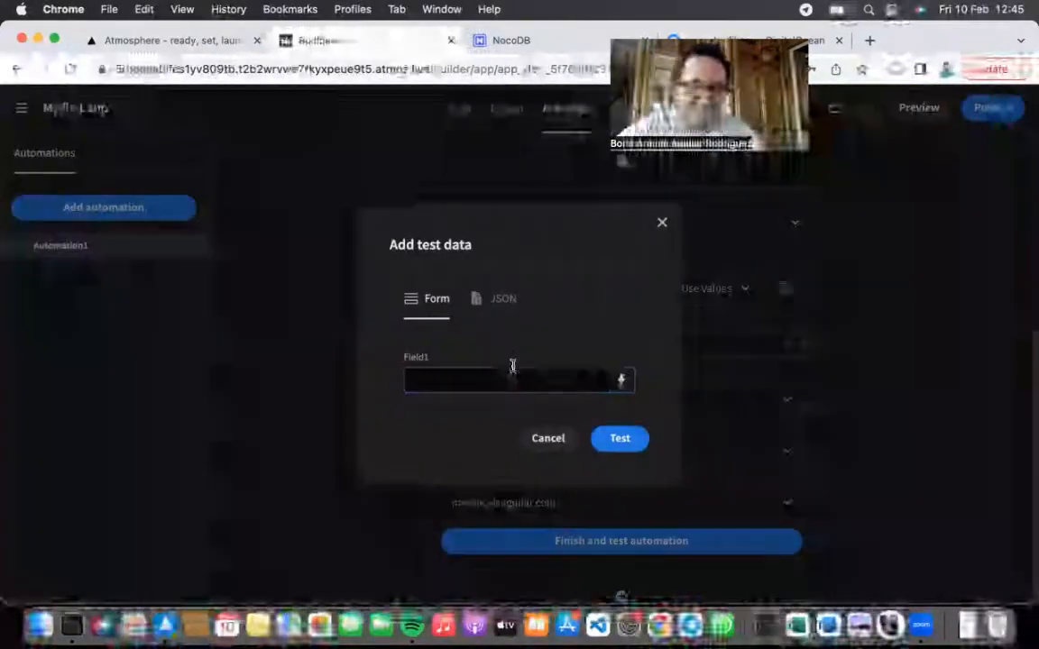
type("1")
left_click(620, 437)
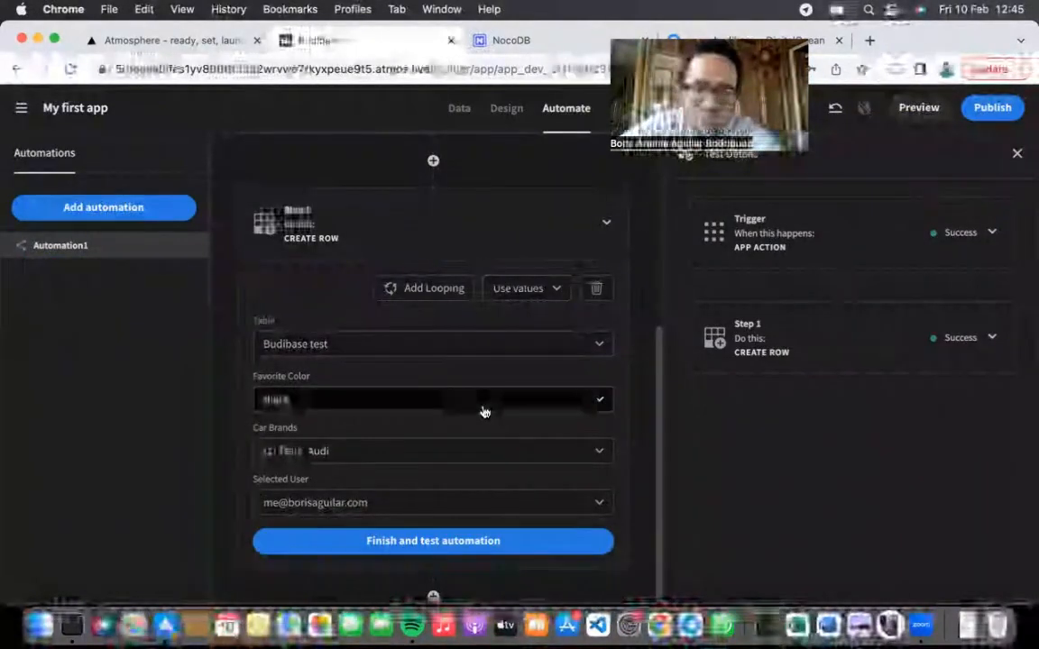
Step: Confirm the Create Row step's test result succeeded, then return to the Design view
left_click(990, 337)
scroll(831, 459, "up", 2)
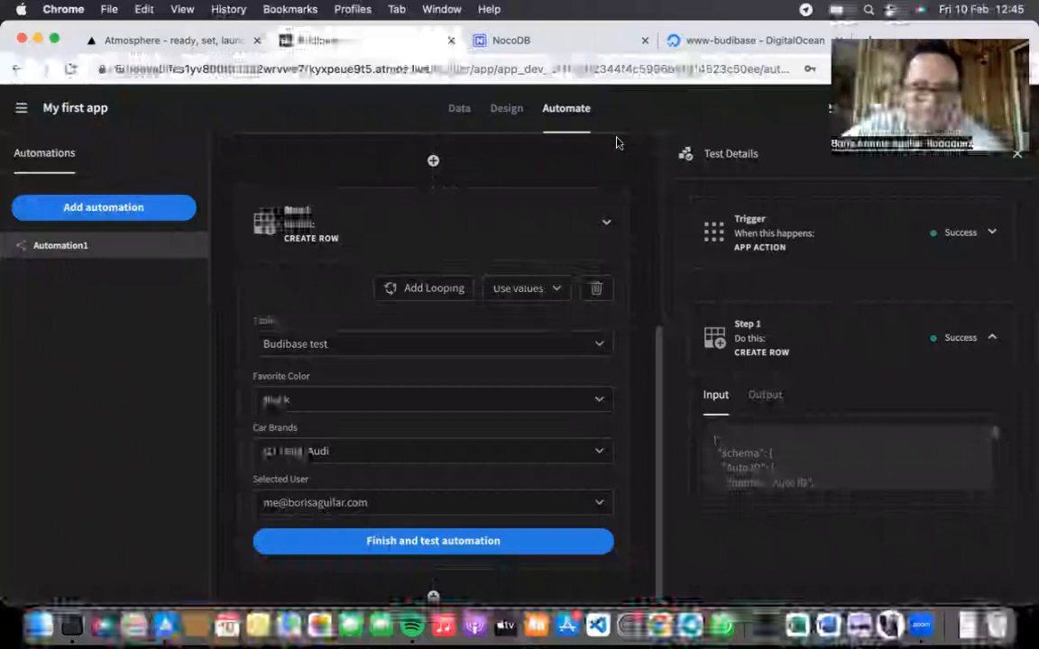
left_click(504, 112)
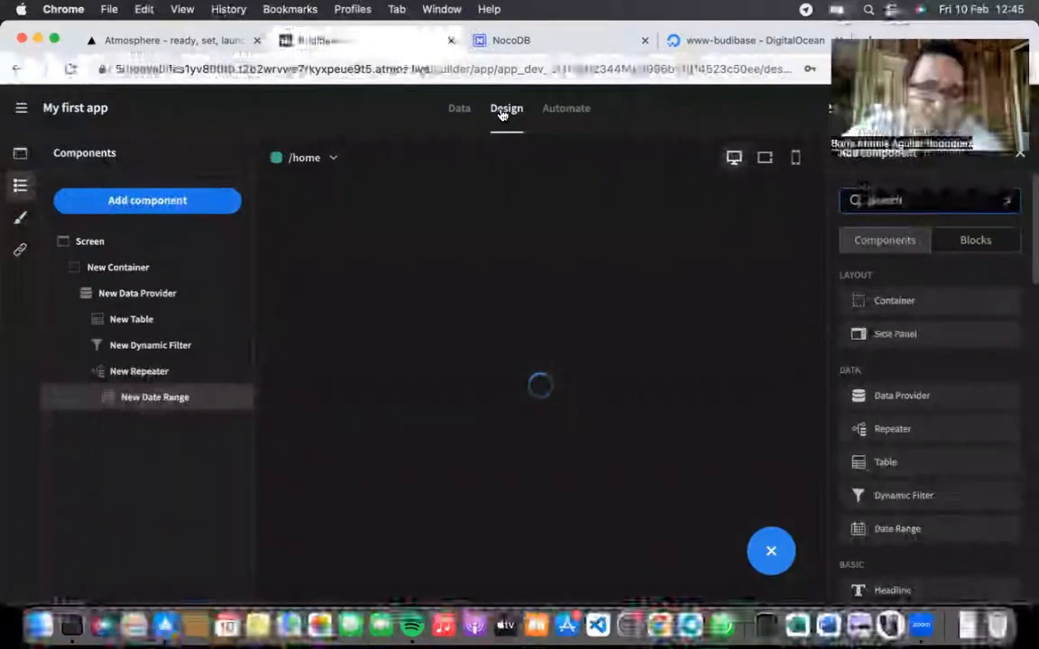
left_click(93, 243)
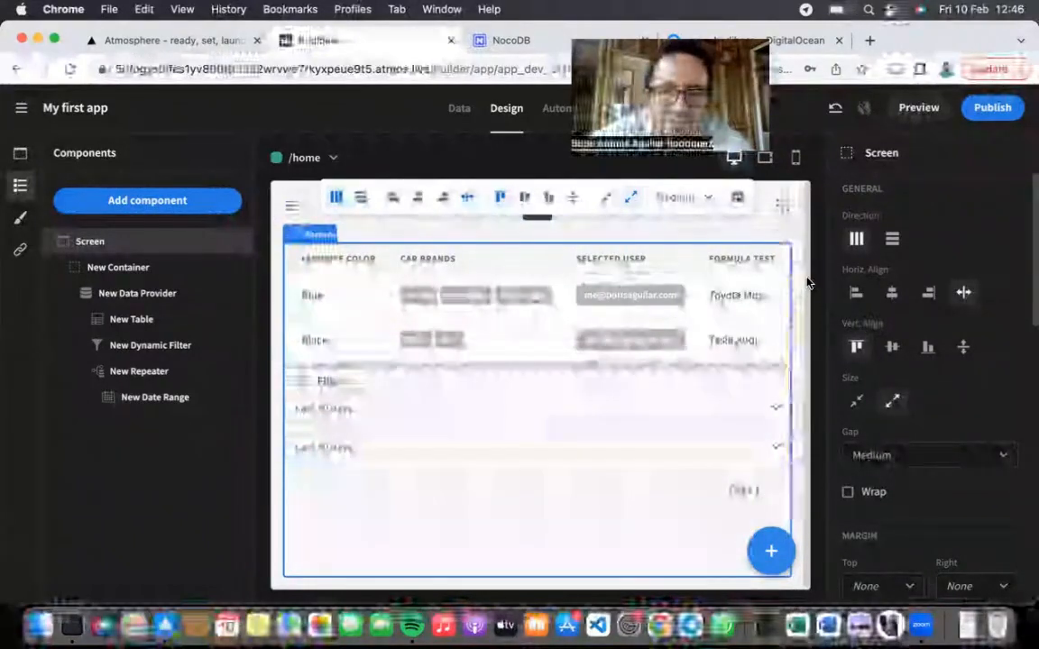
left_click(291, 207)
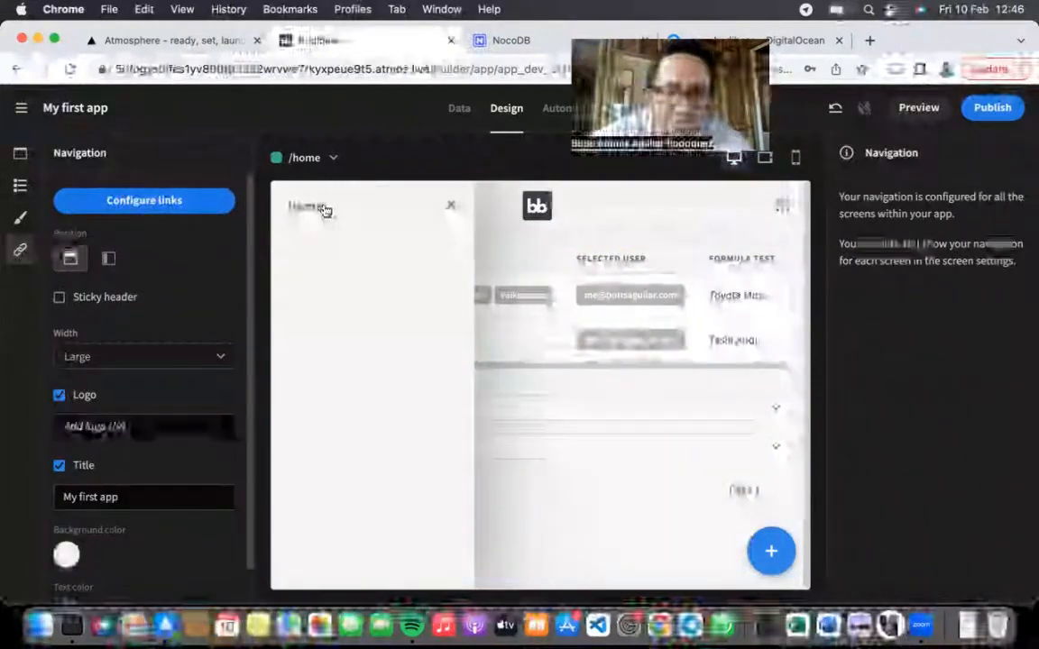
left_click(452, 206)
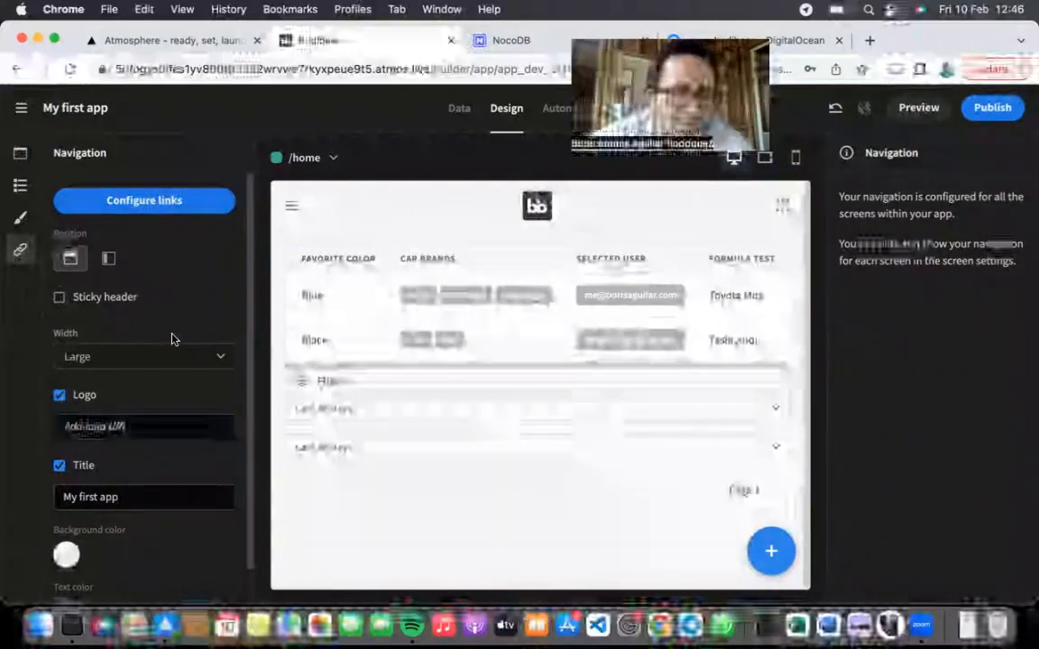
left_click(20, 186)
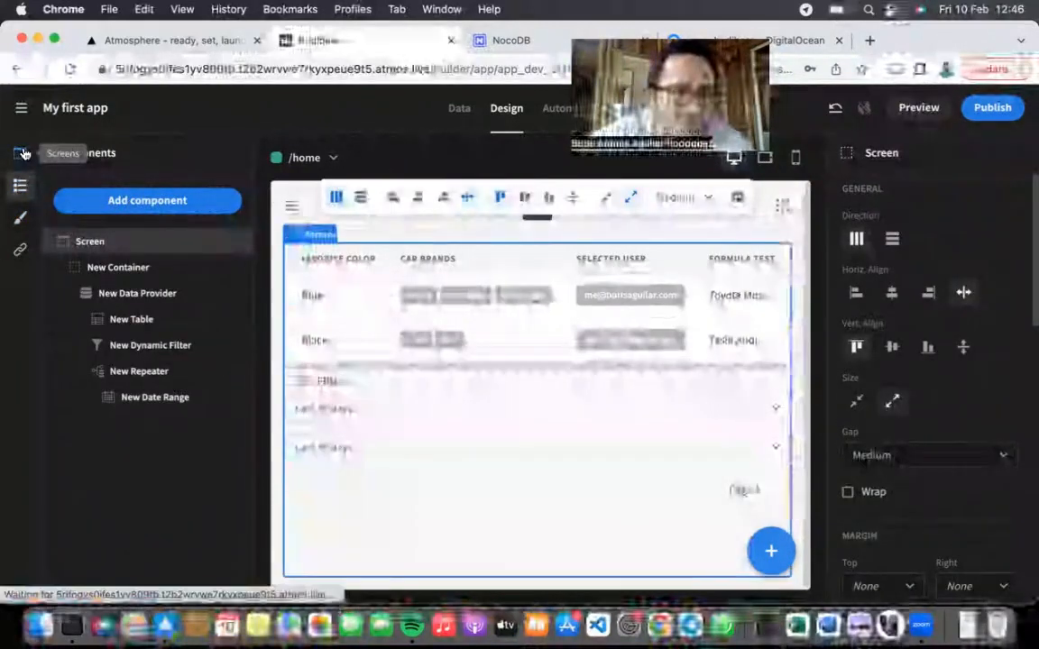
left_click(21, 154)
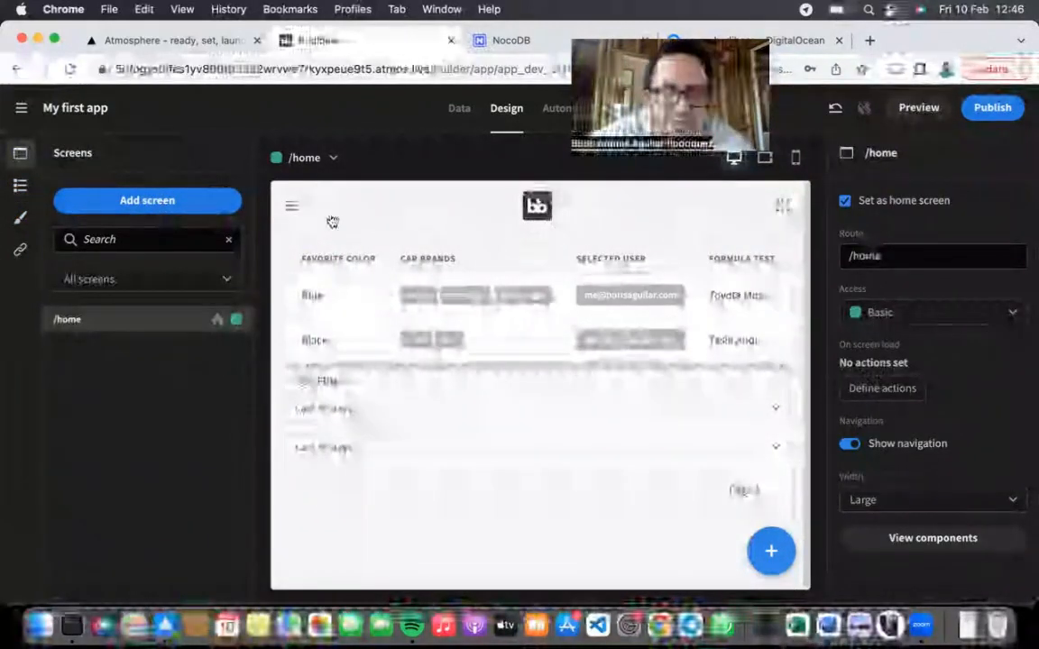
left_click(293, 208)
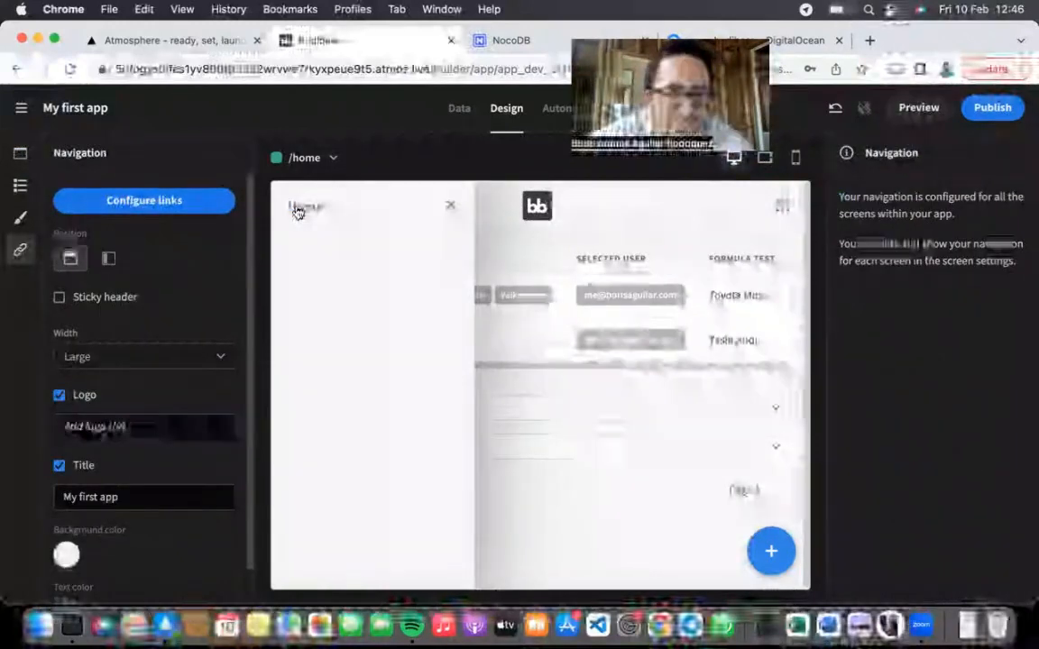
left_click(451, 207)
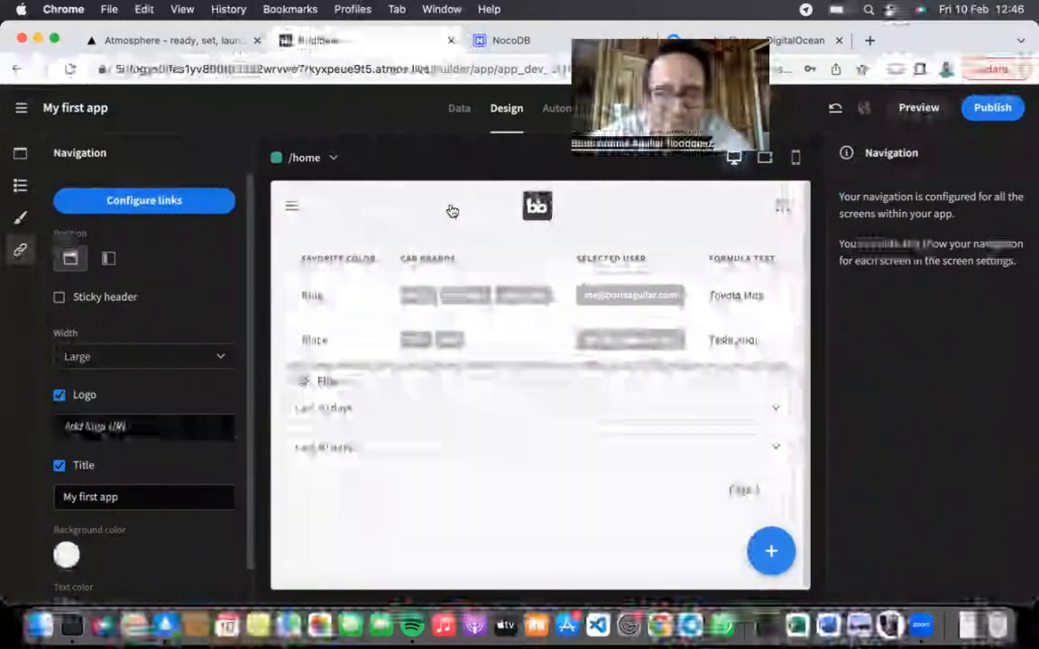
left_click(762, 541)
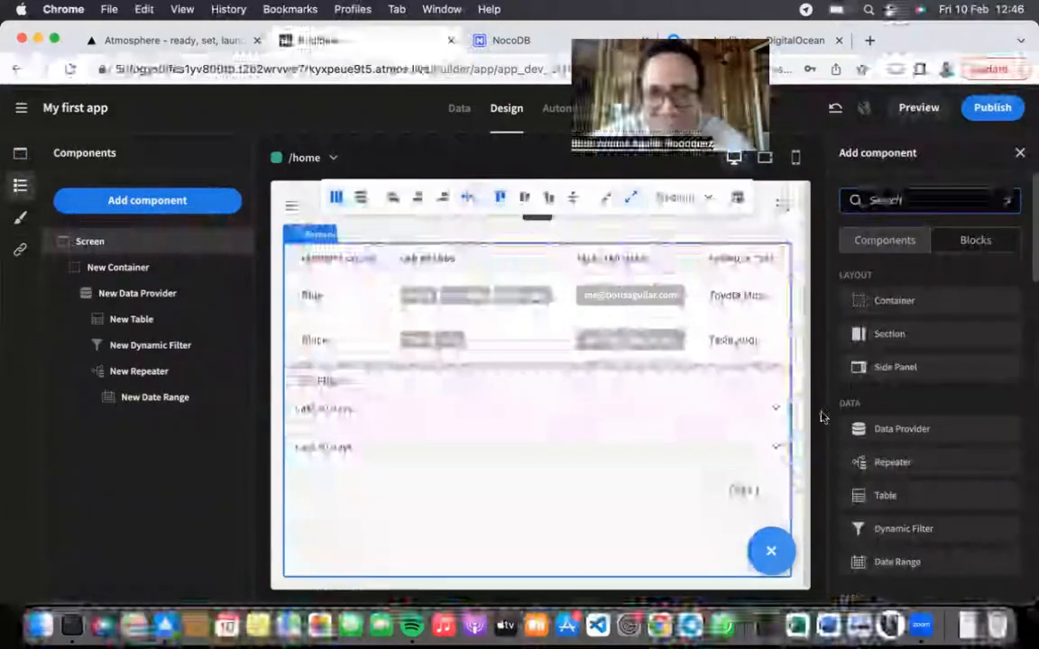
scroll(934, 408, "down", 2)
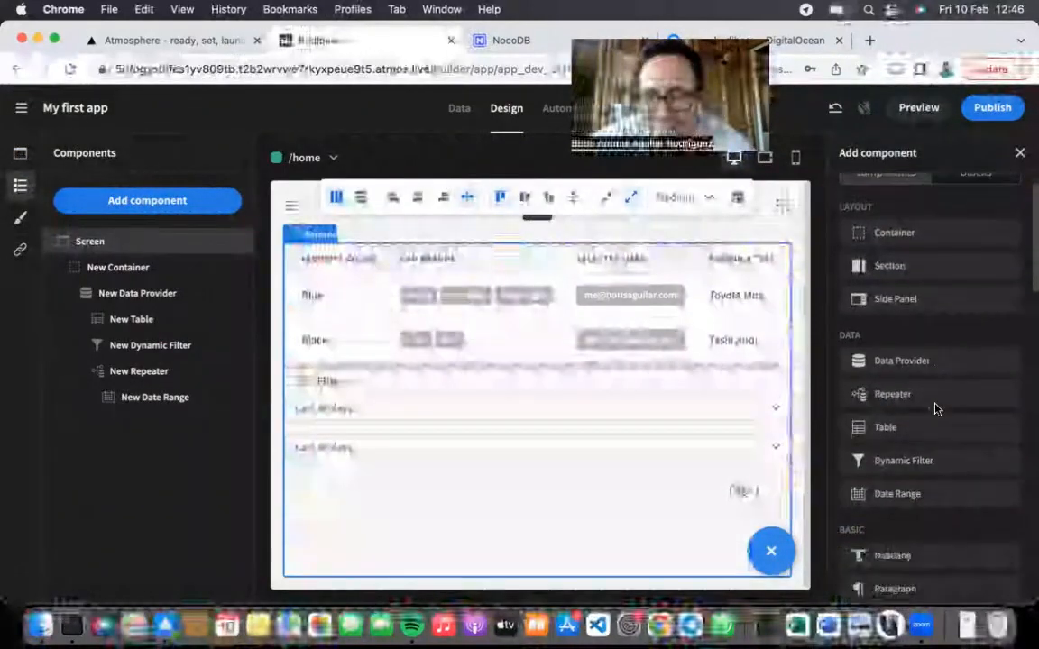
scroll(938, 423, "down", 15)
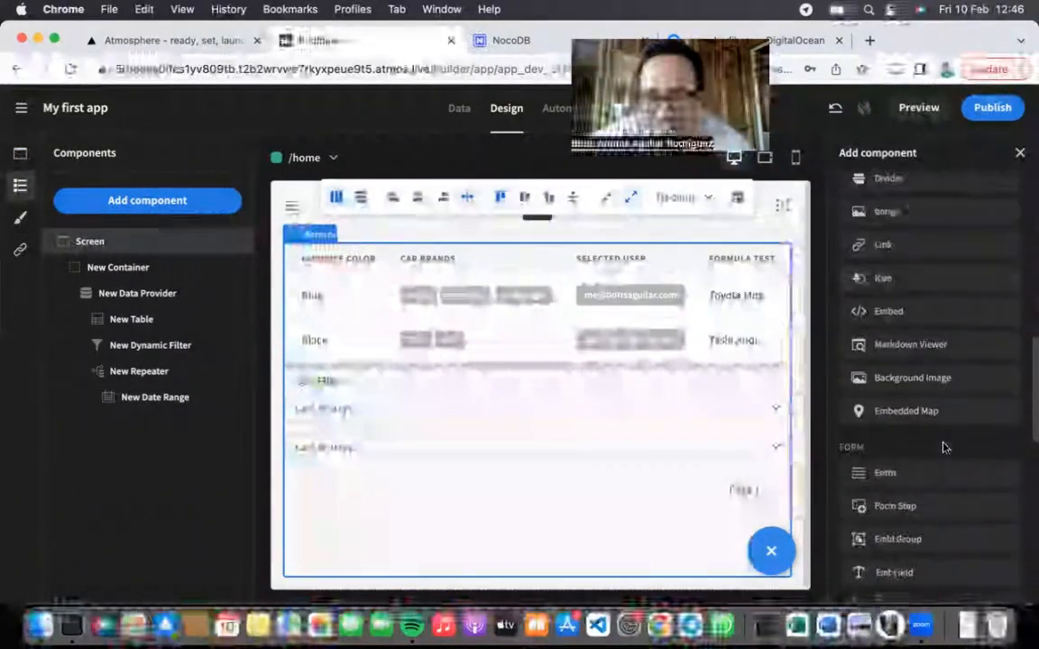
scroll(943, 447, "down", 5)
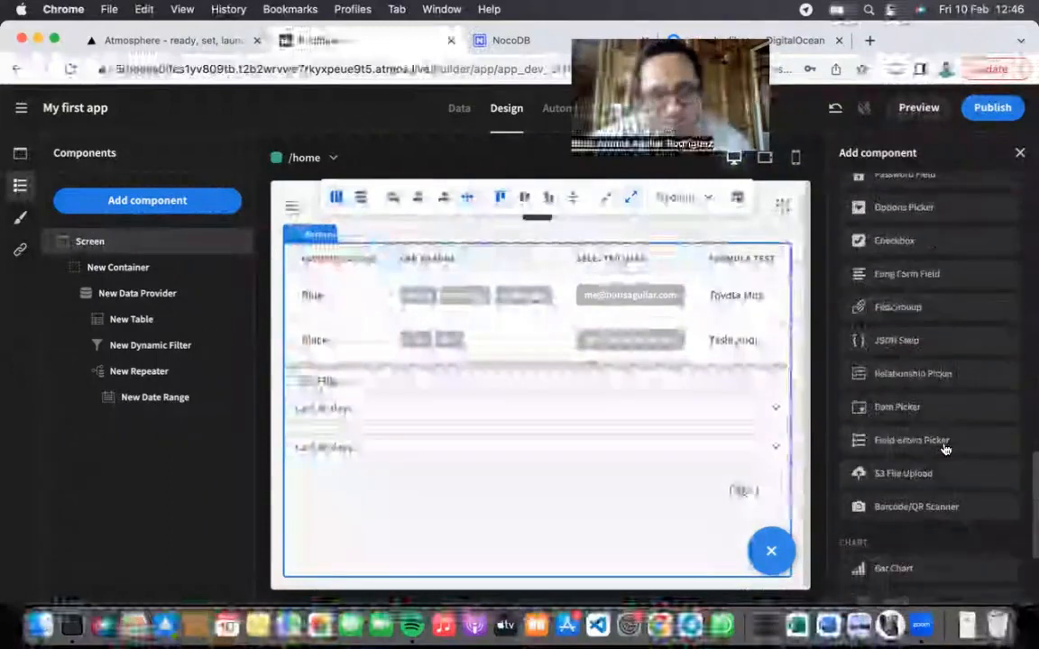
scroll(945, 449, "down", 5)
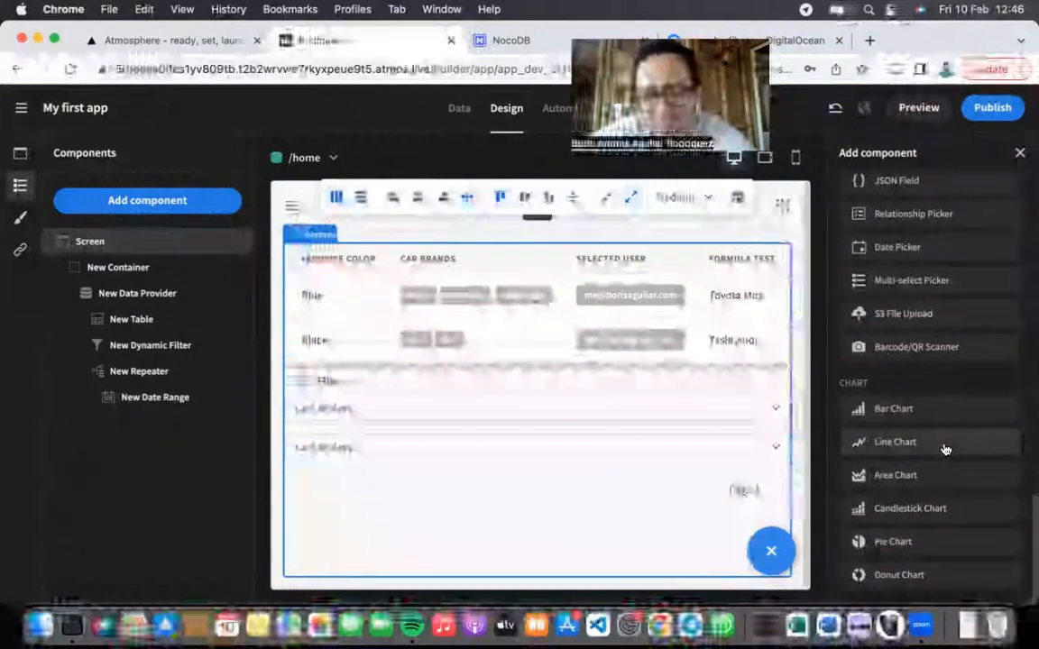
scroll(943, 388, "up", 20)
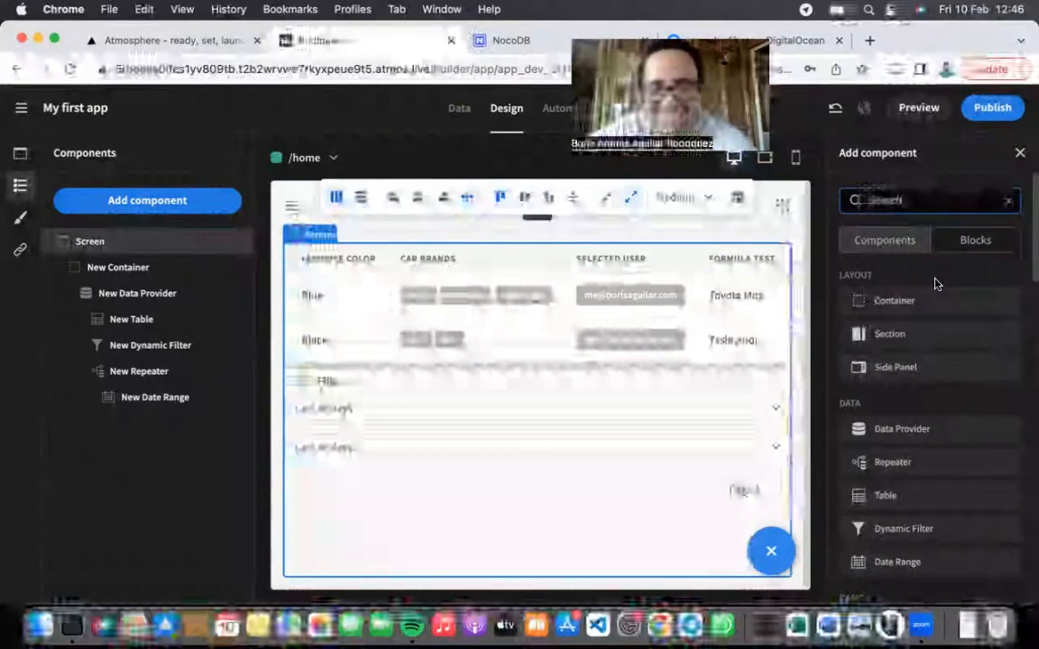
Step: Go from the Data tab to the app's Overview page in the portal
left_click(460, 108)
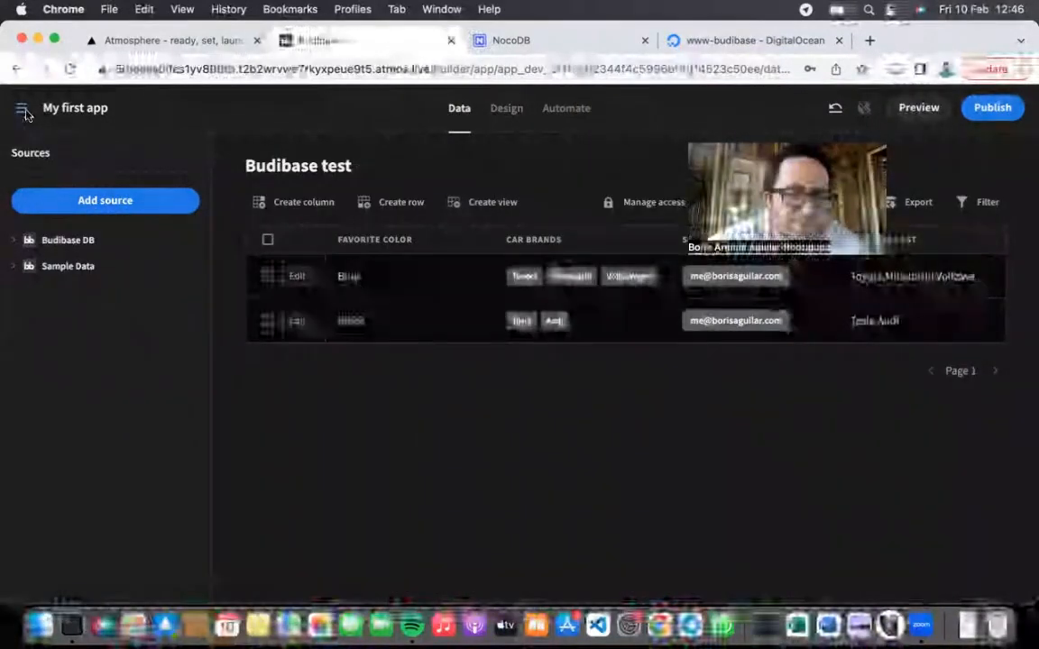
left_click(21, 109)
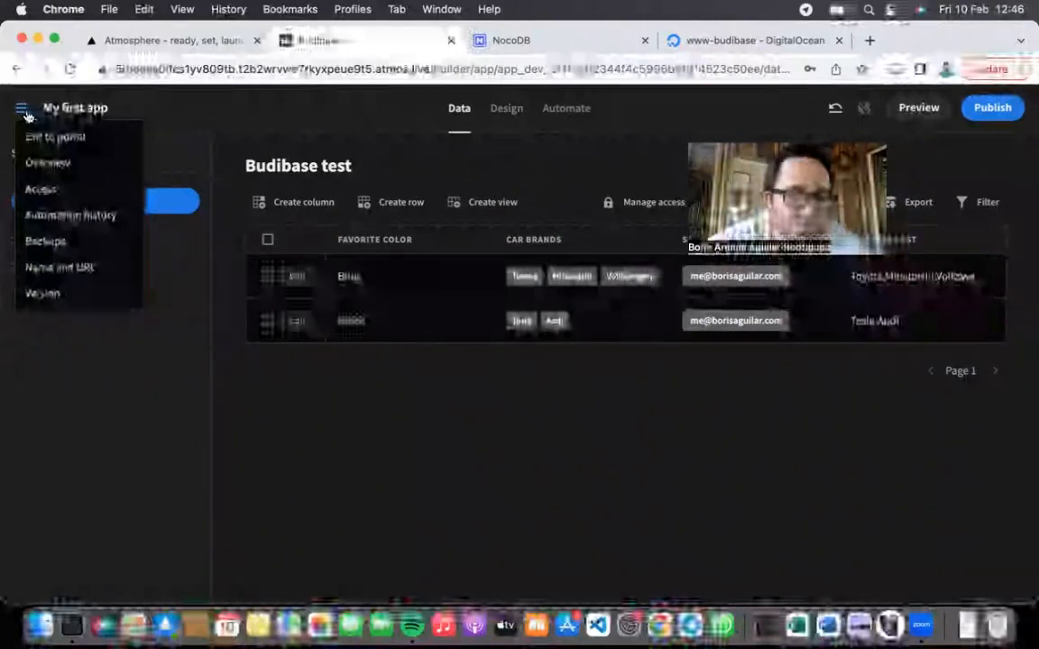
left_click(48, 163)
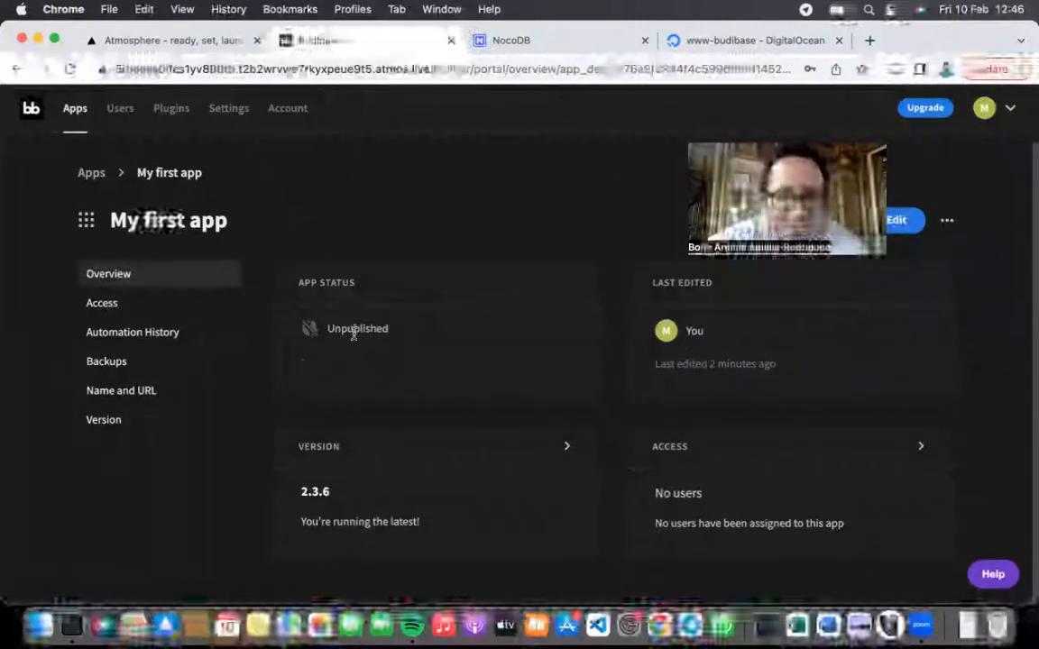
left_click(476, 332)
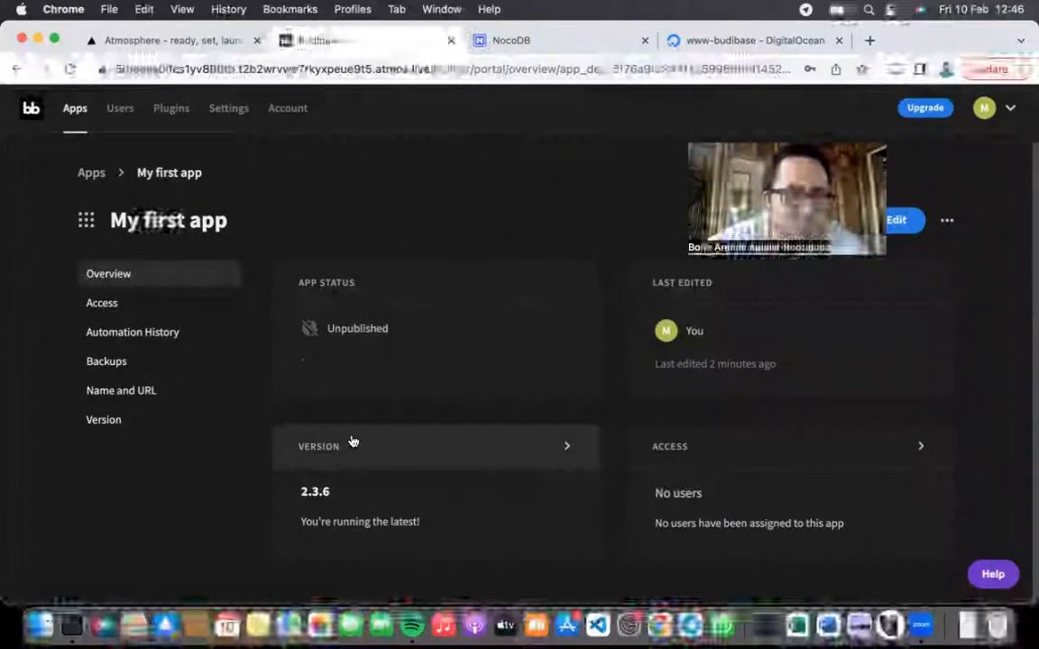
Step: Browse the Access, Automation History and Backups pages, then open Name and URL
left_click(127, 302)
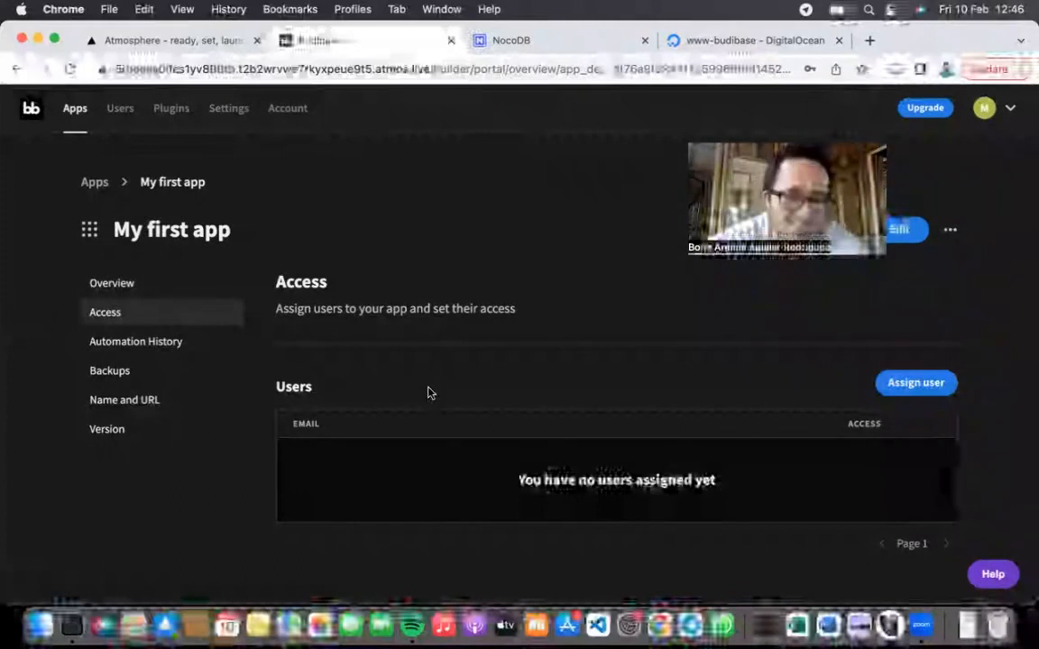
left_click(129, 340)
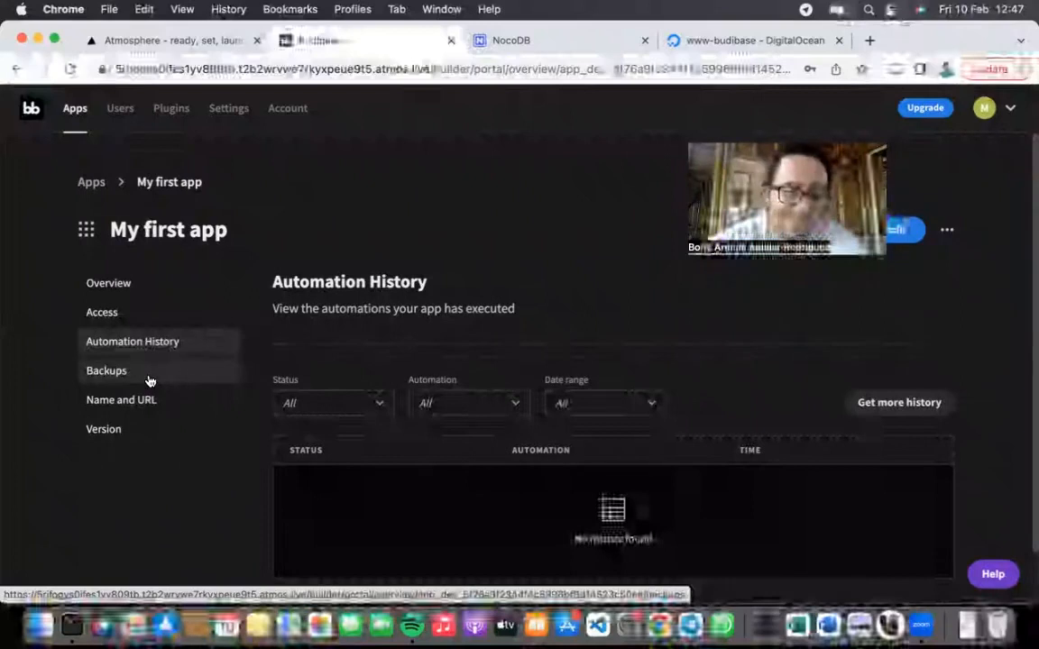
left_click(149, 379)
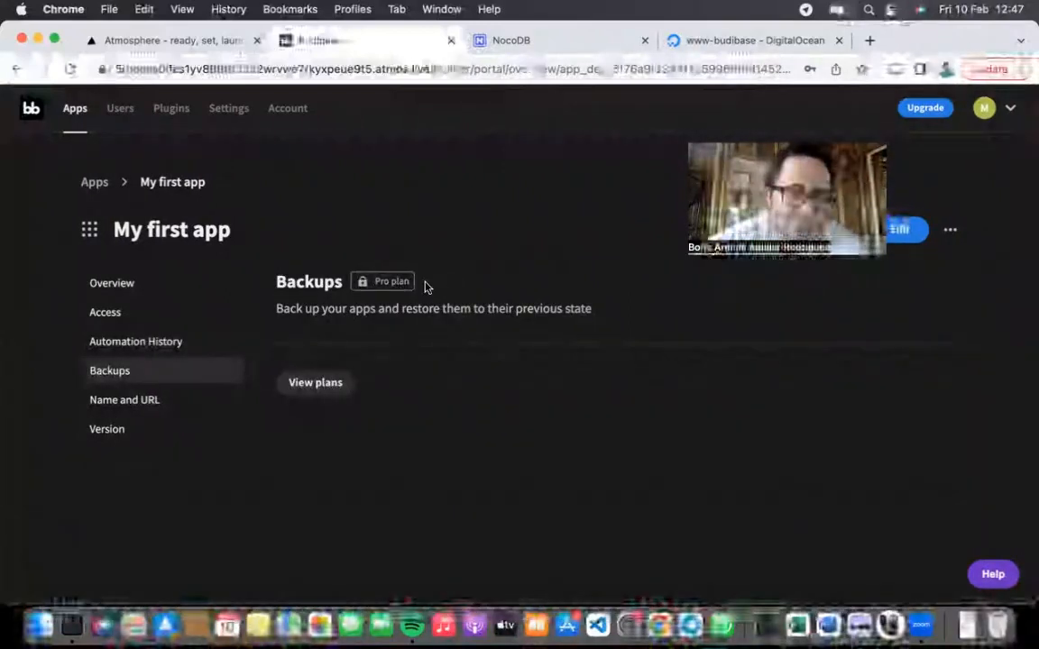
left_click_drag(331, 280, 440, 308)
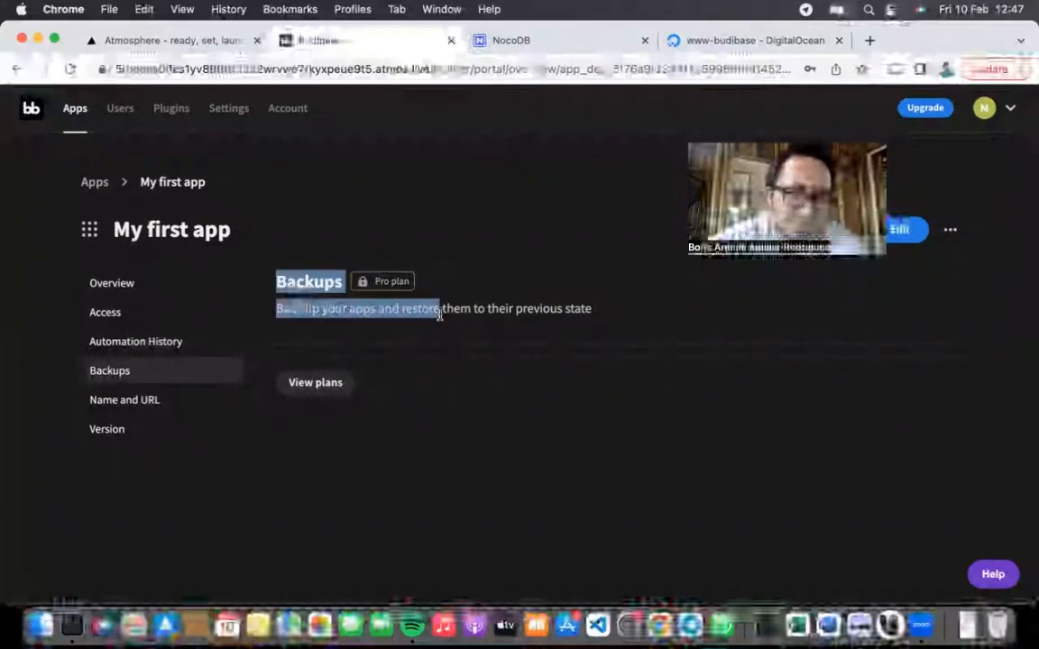
left_click(436, 310)
triple_click(437, 310)
left_click(397, 297)
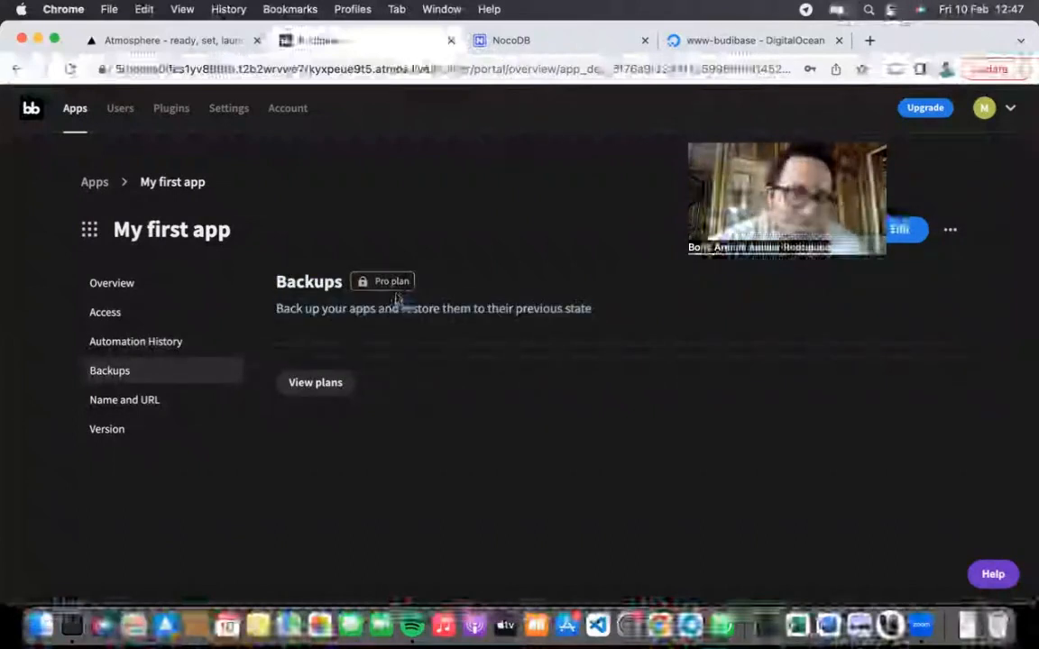
left_click(154, 399)
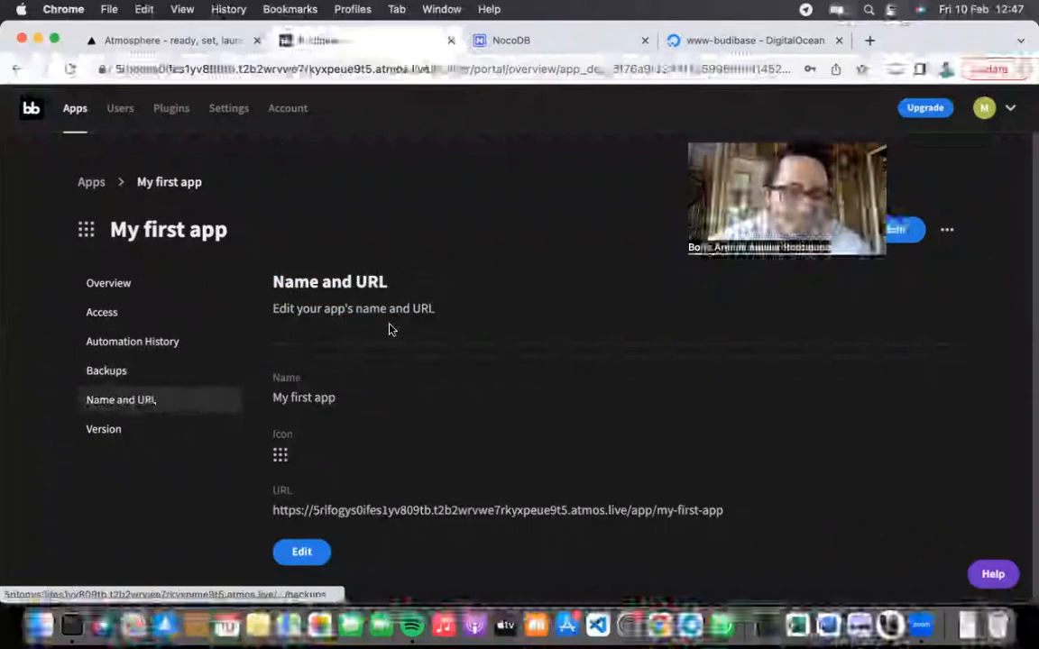
Step: Open the app name and URL edit form and cancel without changes
scroll(387, 474, "down", 1)
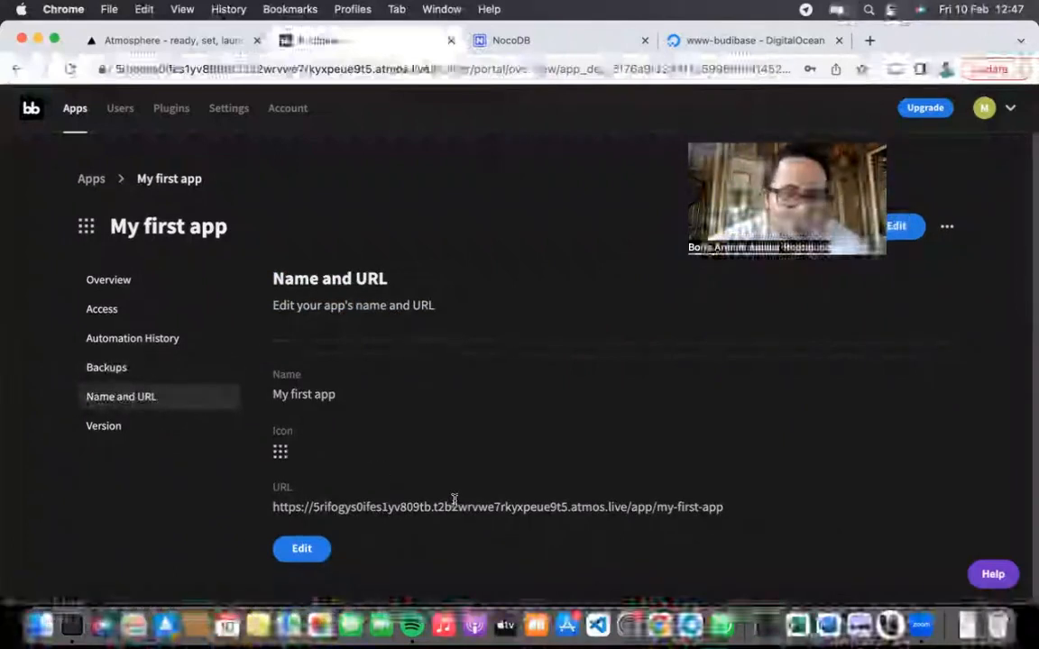
triple_click(319, 394)
left_click(658, 467)
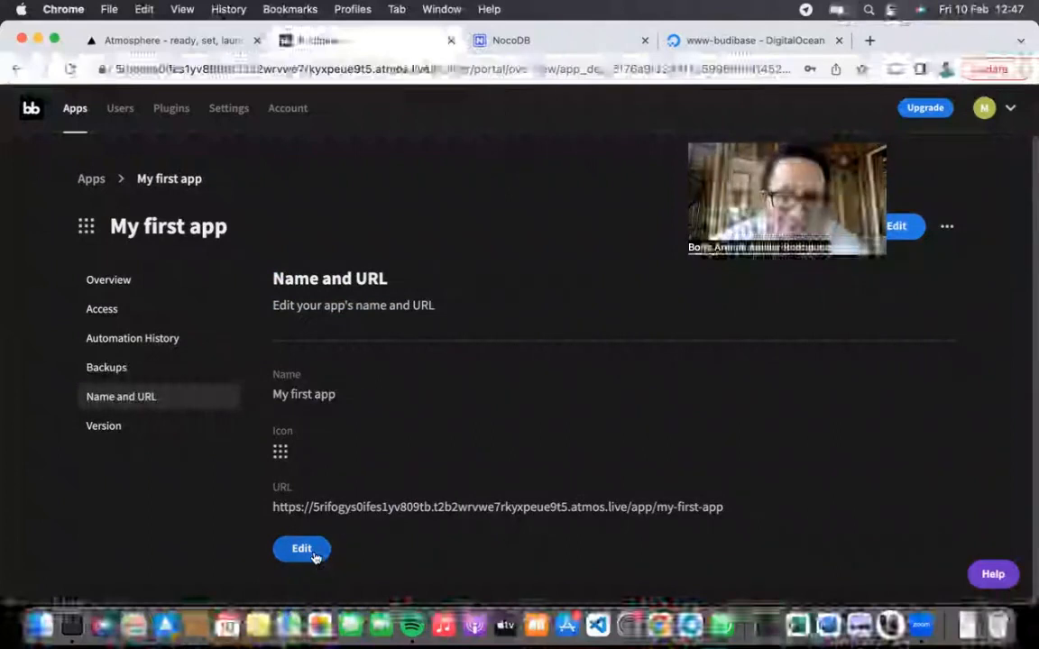
left_click(315, 557)
double_click(431, 401)
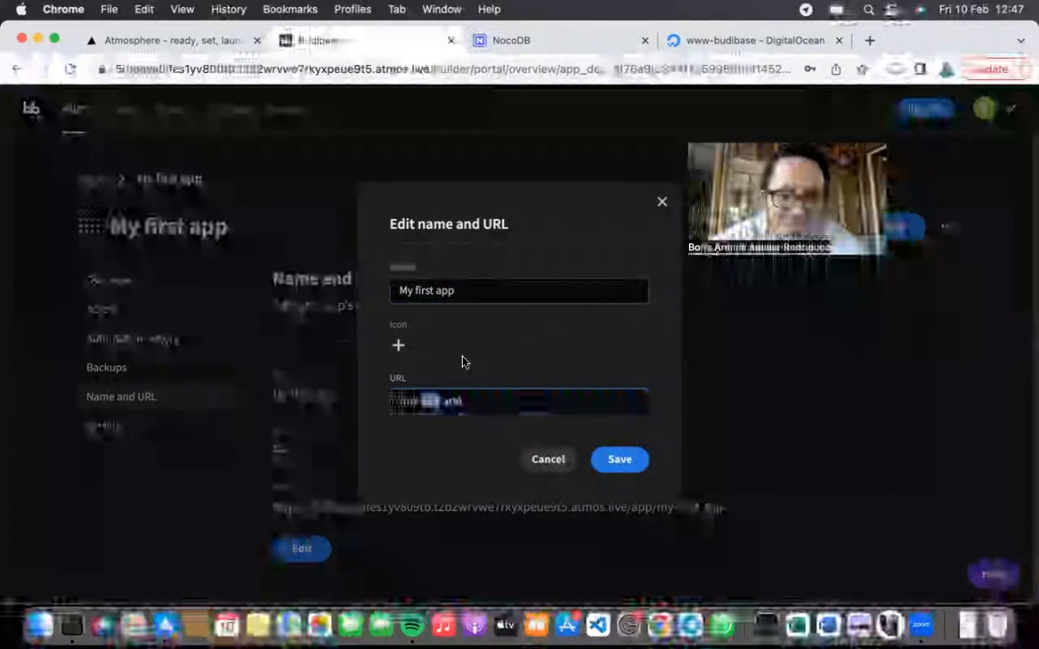
left_click(551, 461)
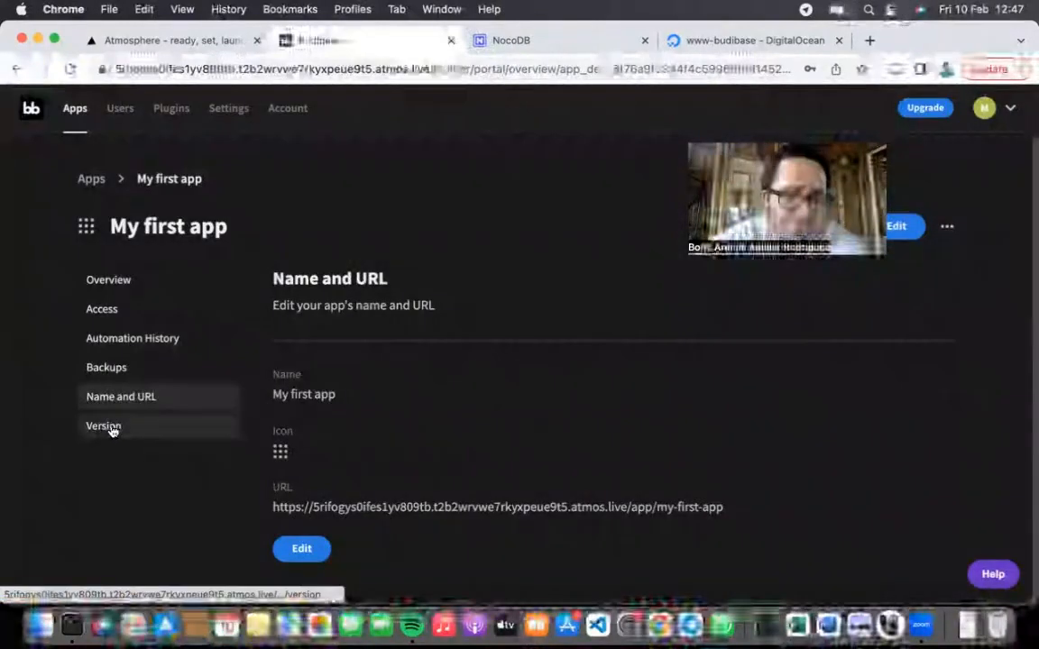
Step: Check the app runs version 2.3.6, then return to the apps list
left_click(110, 429)
triple_click(456, 381)
left_click(487, 417)
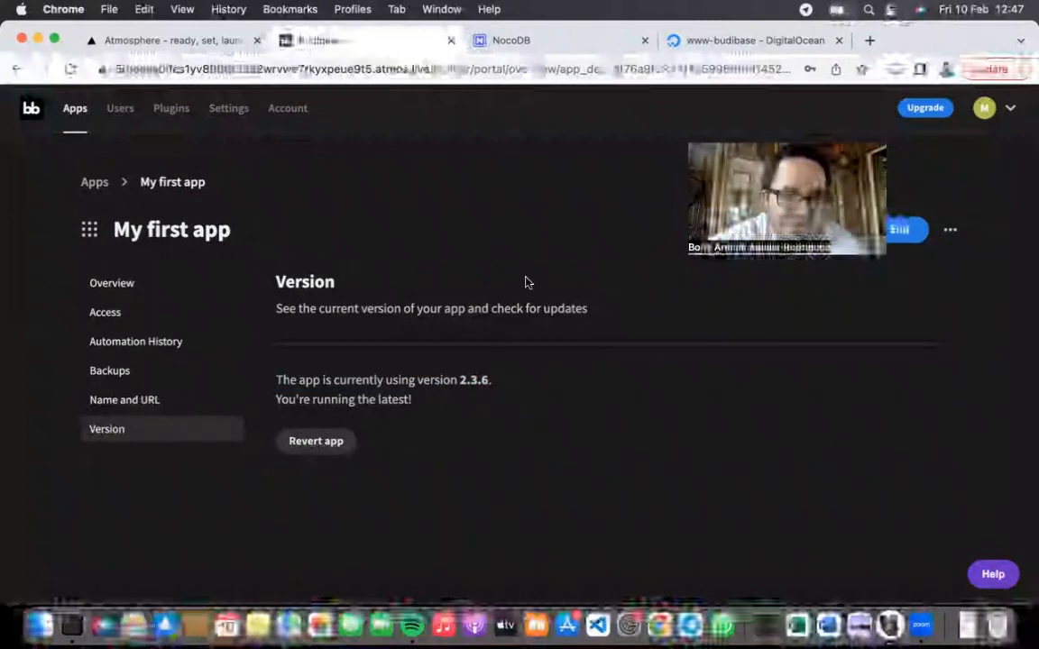
left_click(94, 183)
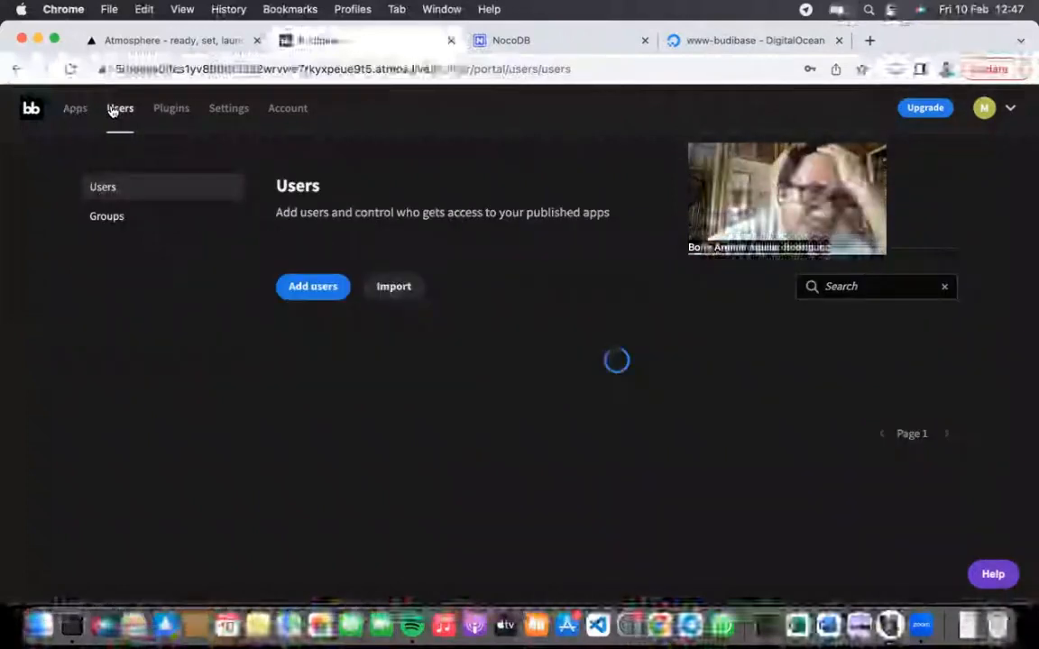
Step: View the Groups page, then on Plugins start Add plugin with Github source and cancel
left_click(111, 216)
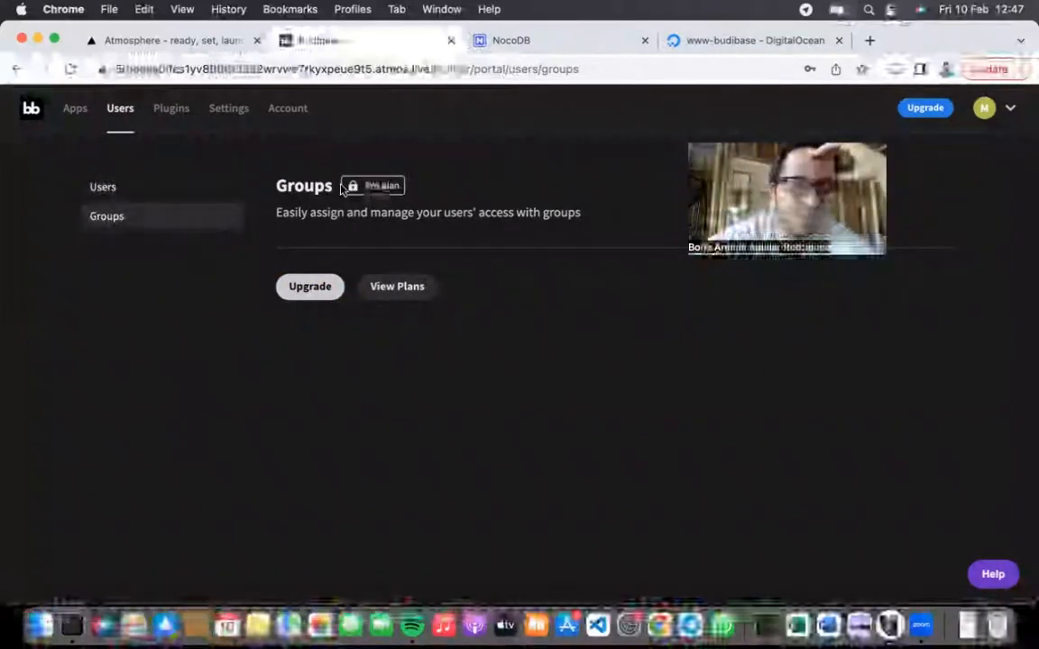
left_click(171, 109)
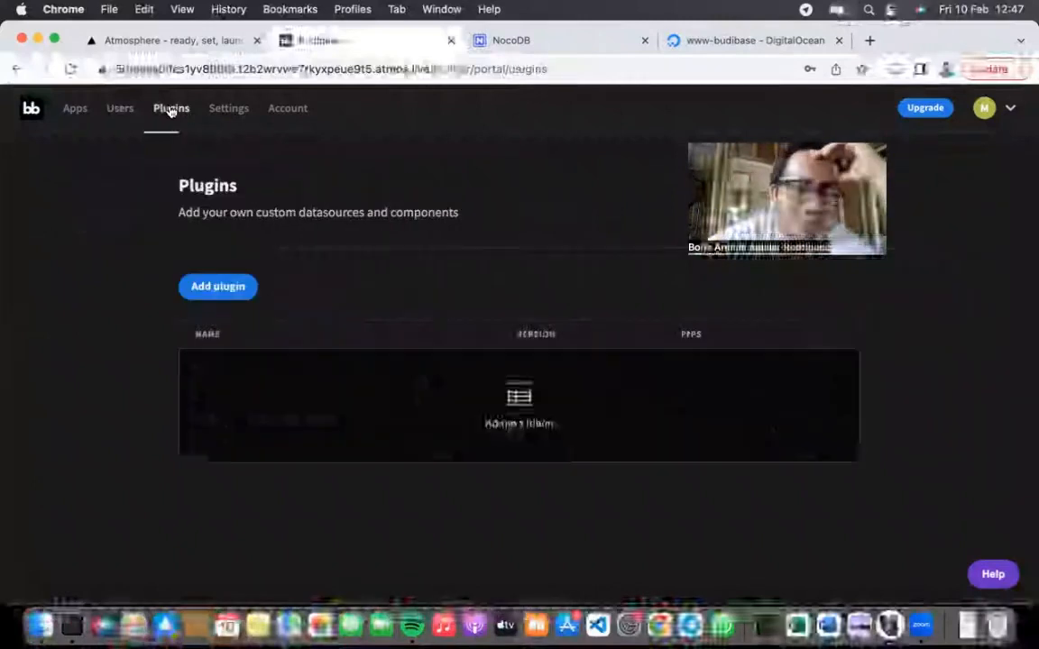
left_click(238, 288)
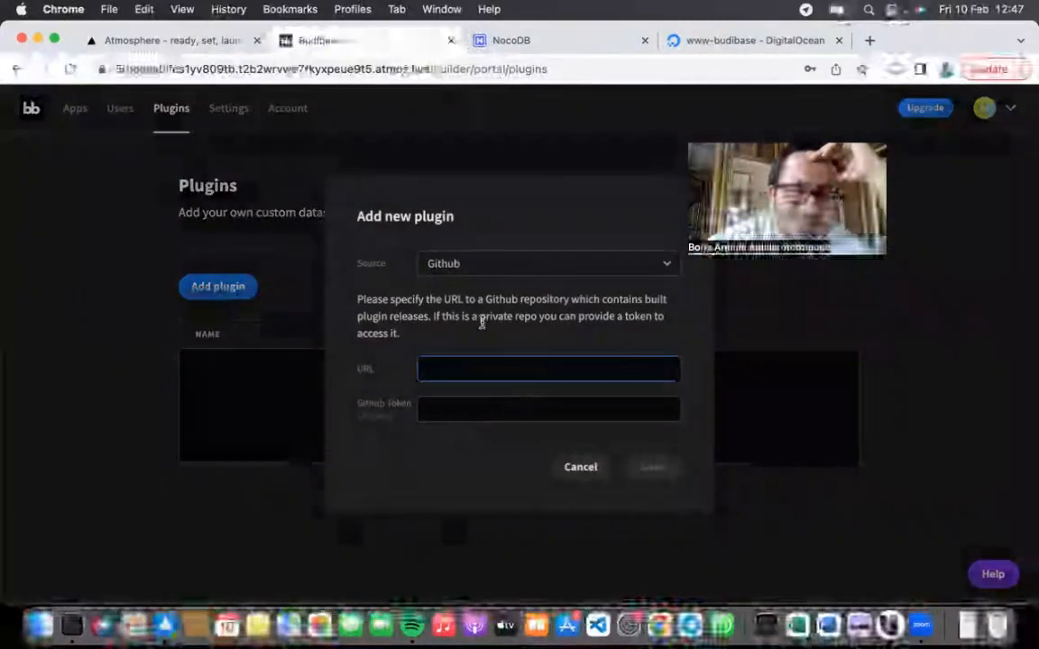
left_click(500, 263)
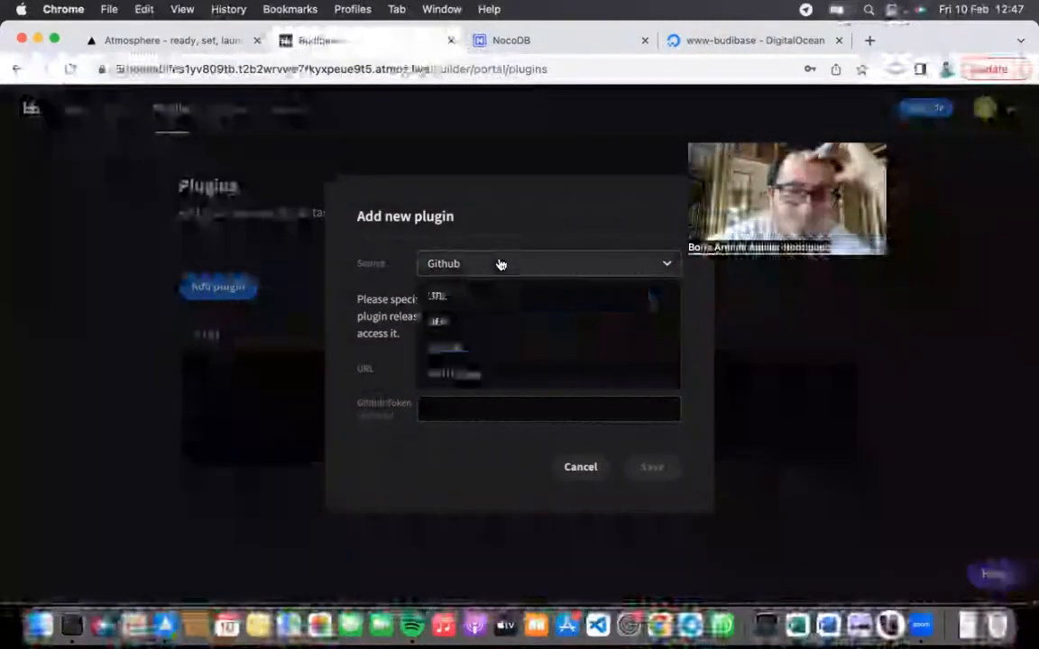
left_click(519, 359)
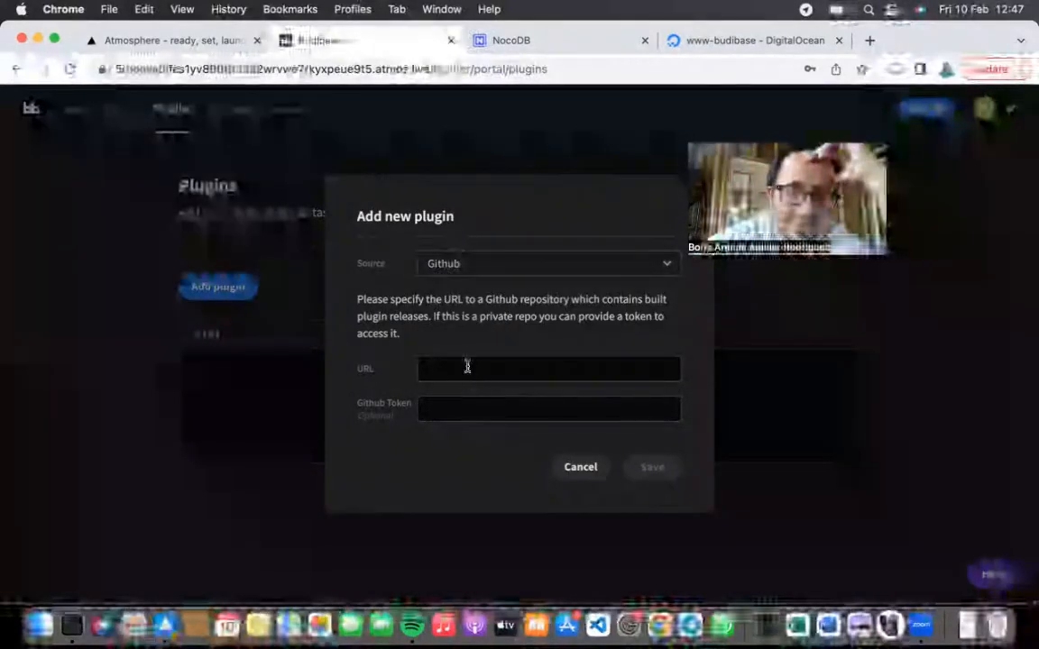
left_click(582, 468)
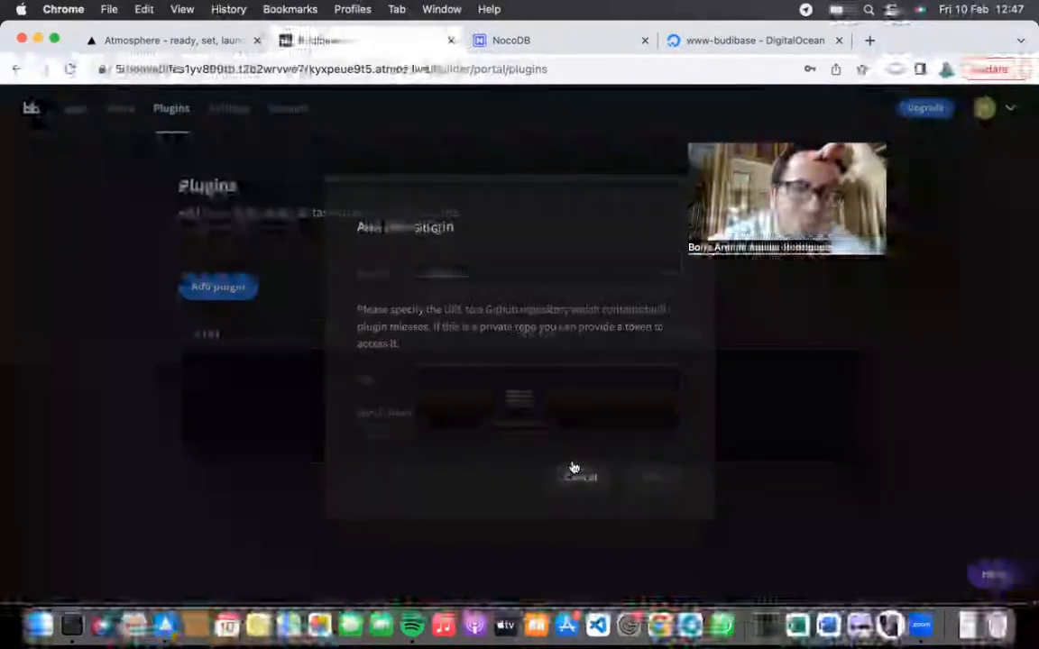
Step: Reopen Add plugin to review the source options again, then cancel
triple_click(342, 209)
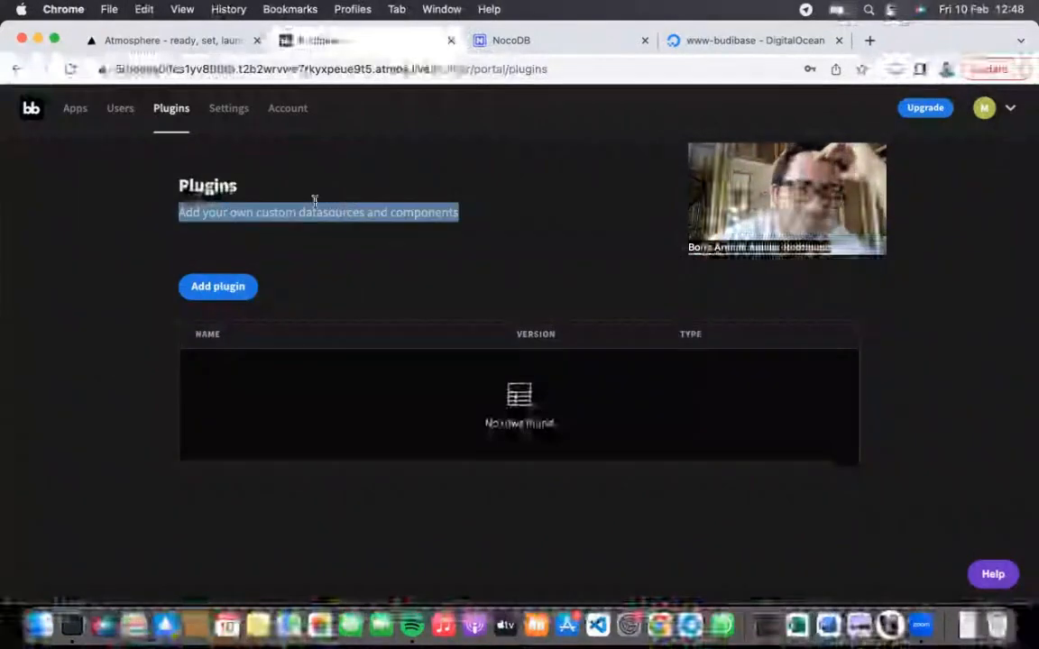
left_click_drag(178, 185, 463, 211)
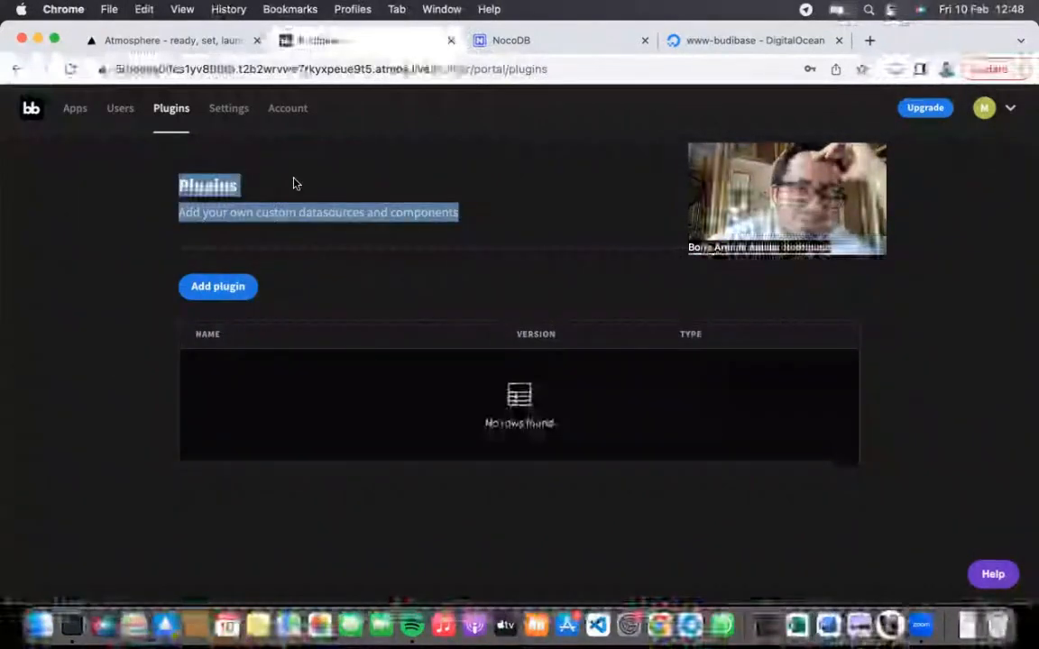
left_click(190, 204)
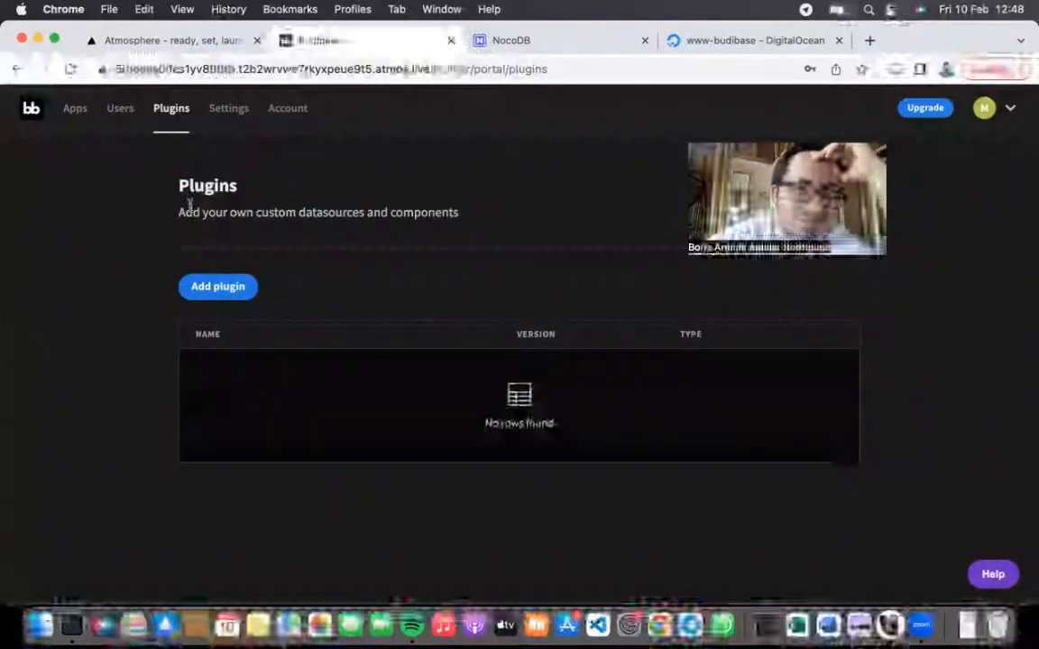
left_click(237, 286)
left_click(496, 270)
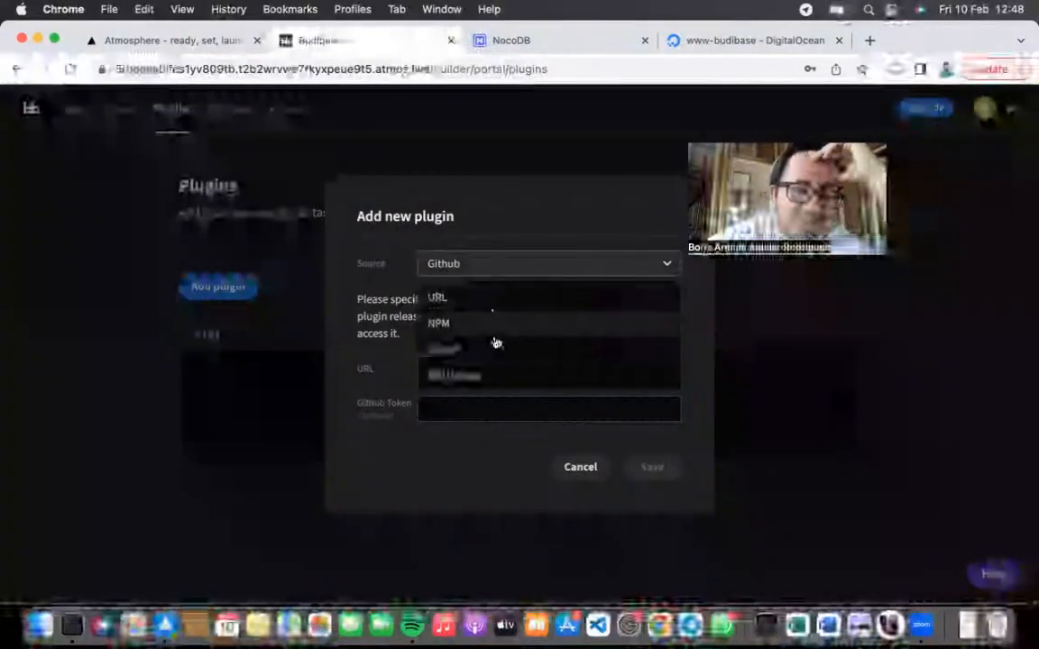
left_click(580, 468)
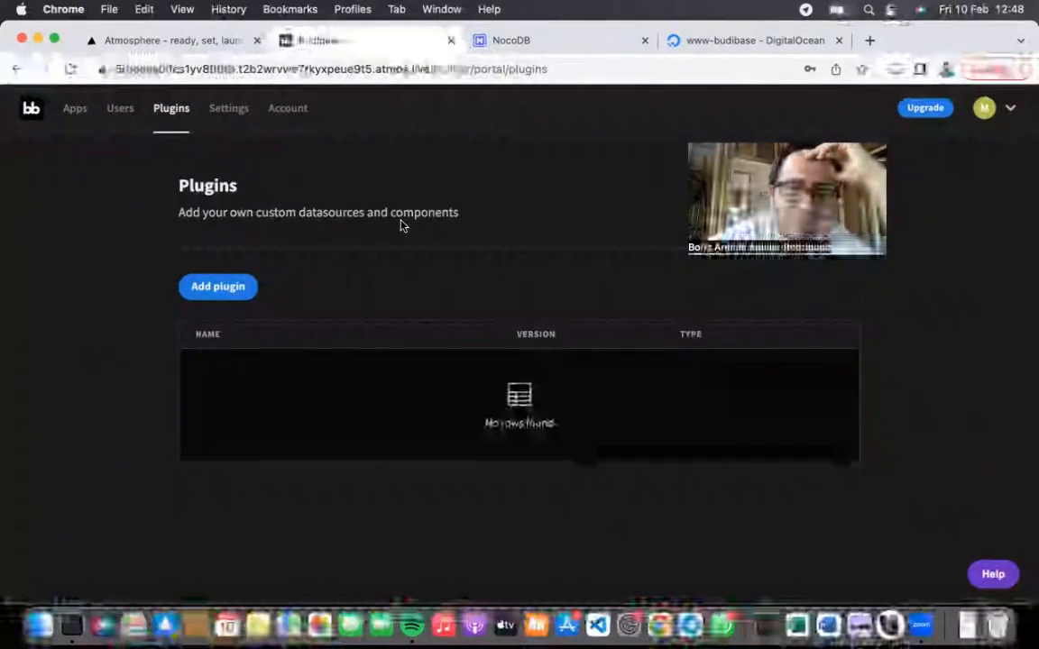
Step: Review the Authentication and Email settings pages, reading the authentication scopes note
left_click(235, 109)
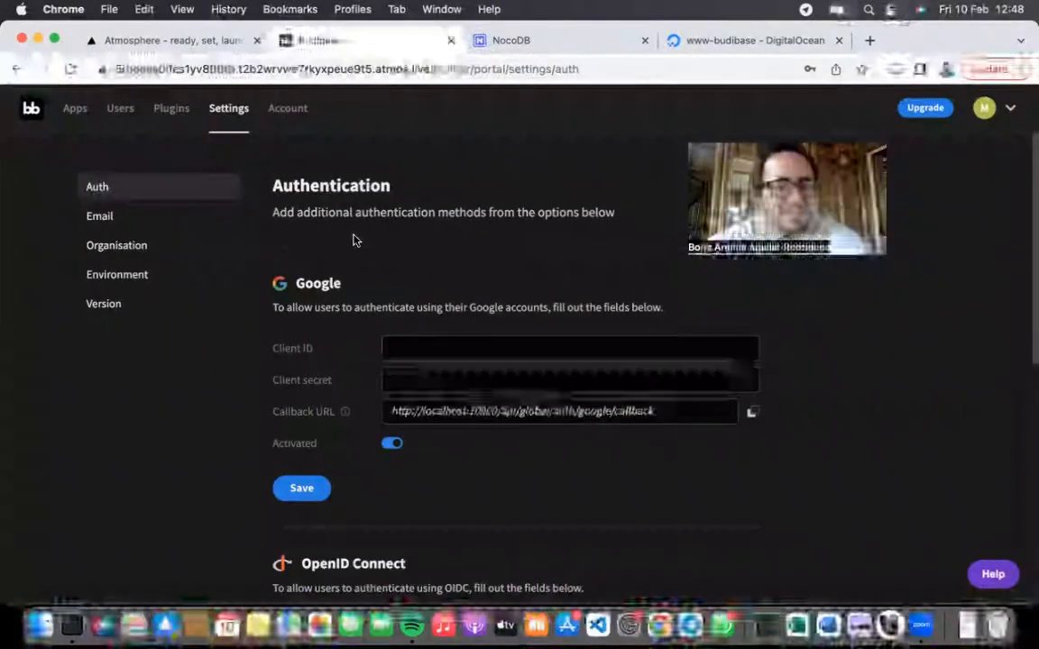
left_click(127, 214)
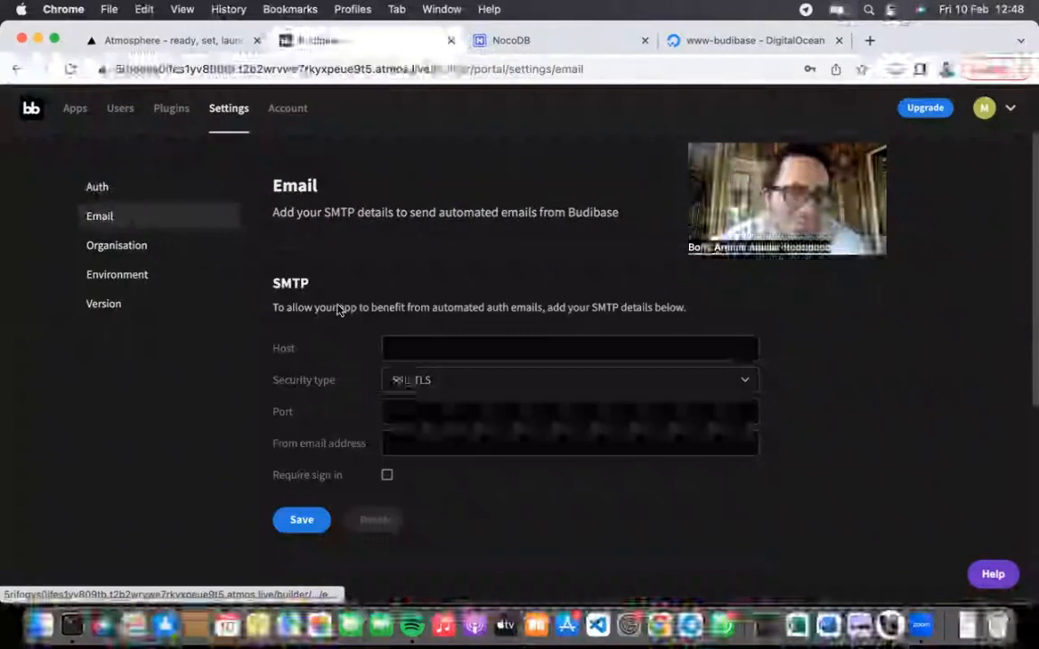
left_click(102, 188)
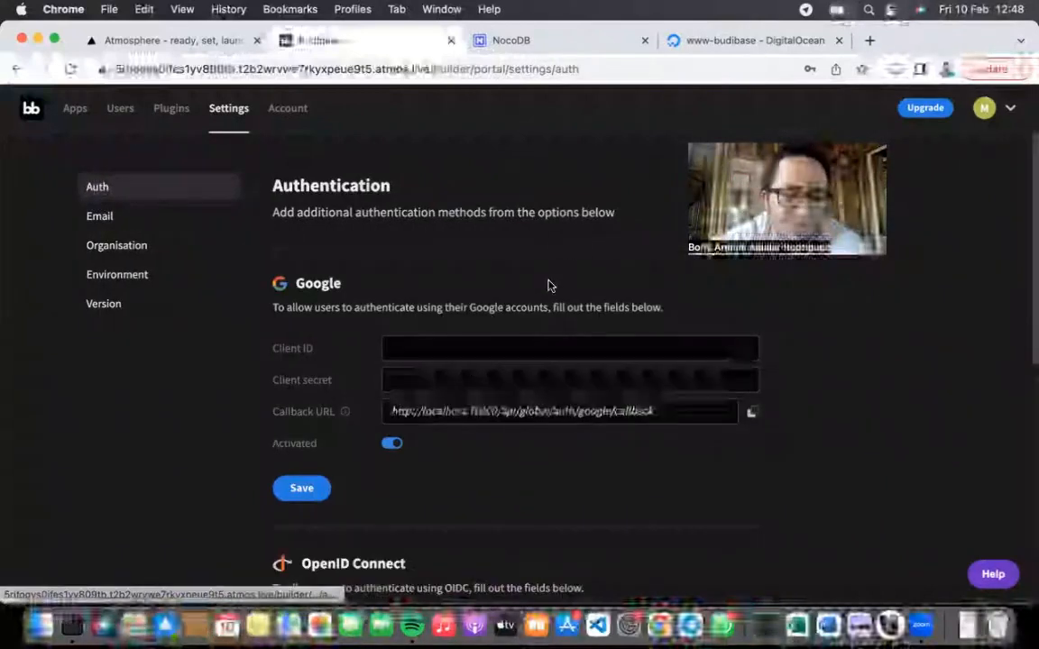
scroll(475, 371, "down", 4)
scroll(424, 338, "up", 4)
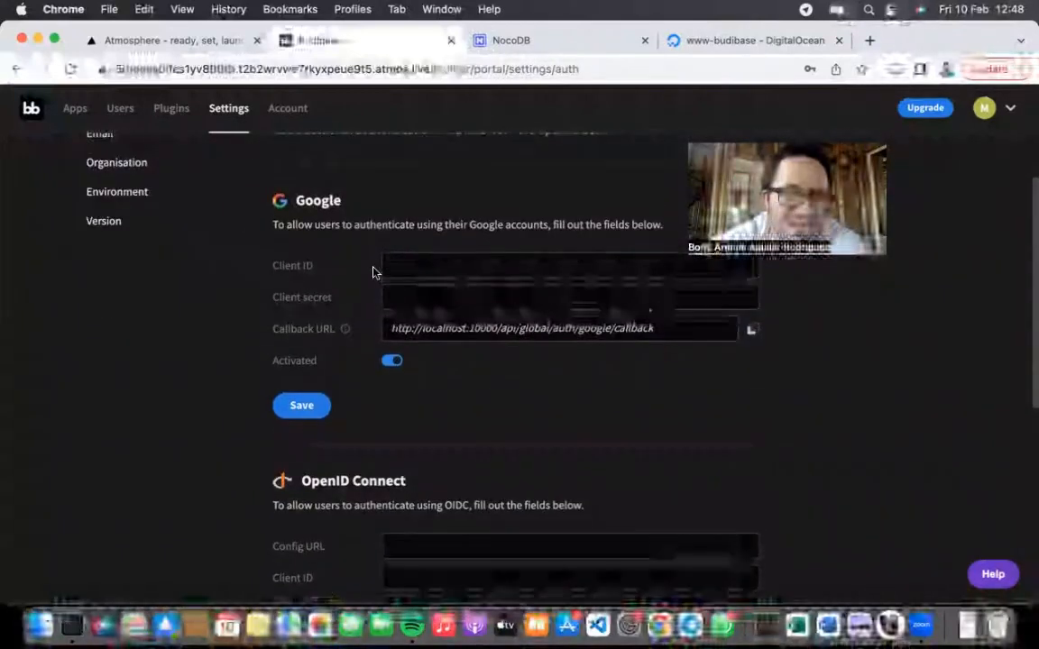
scroll(354, 436, "down", 10)
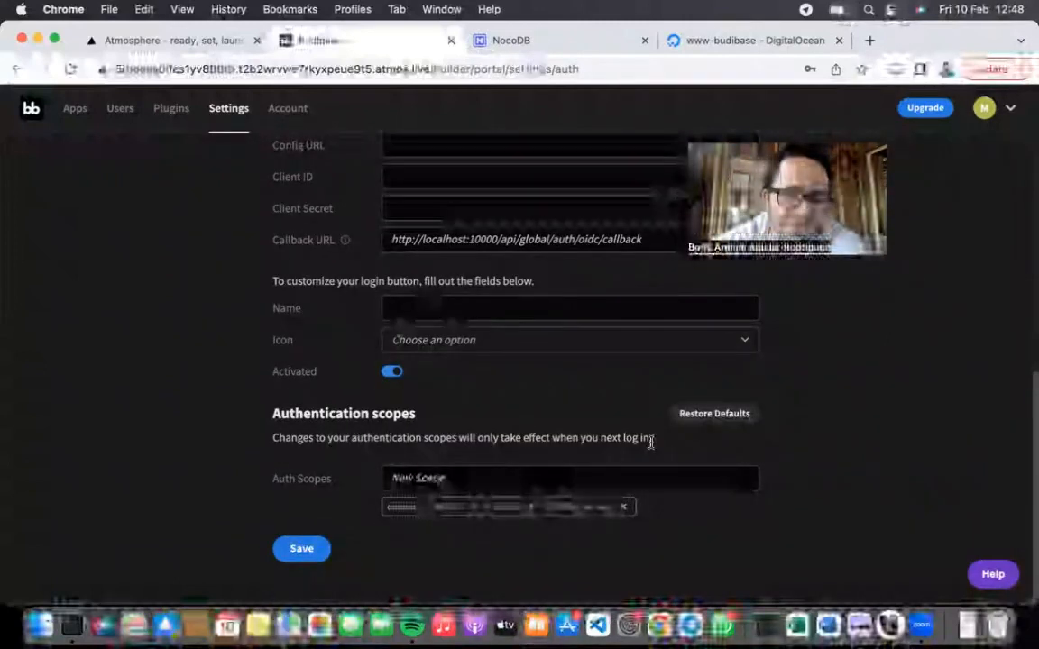
left_click_drag(653, 444, 507, 430)
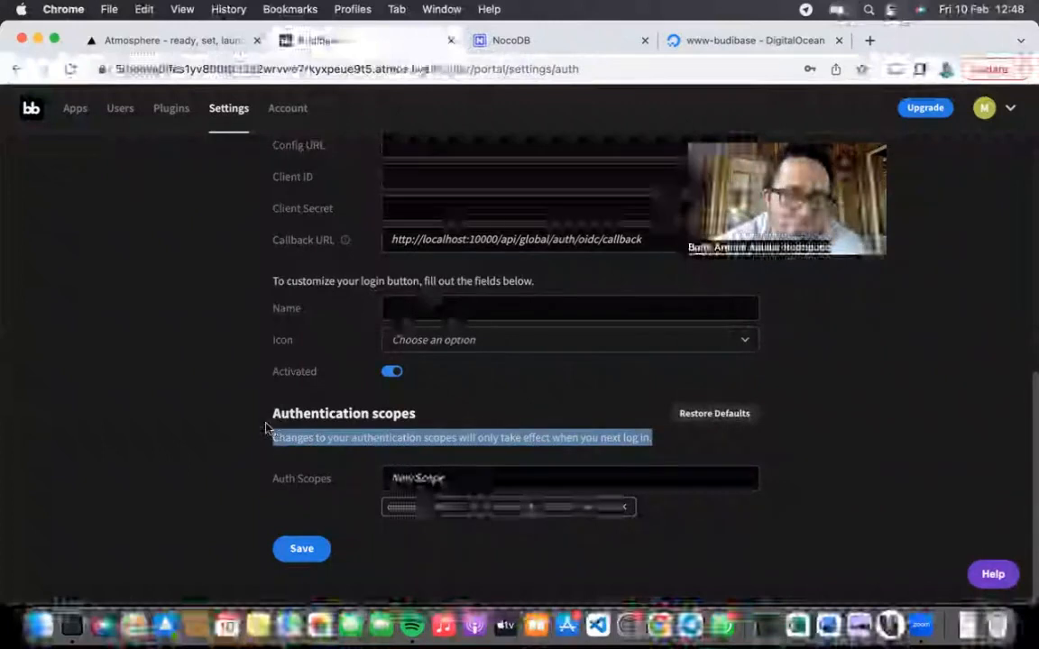
scroll(261, 425, "up", 10)
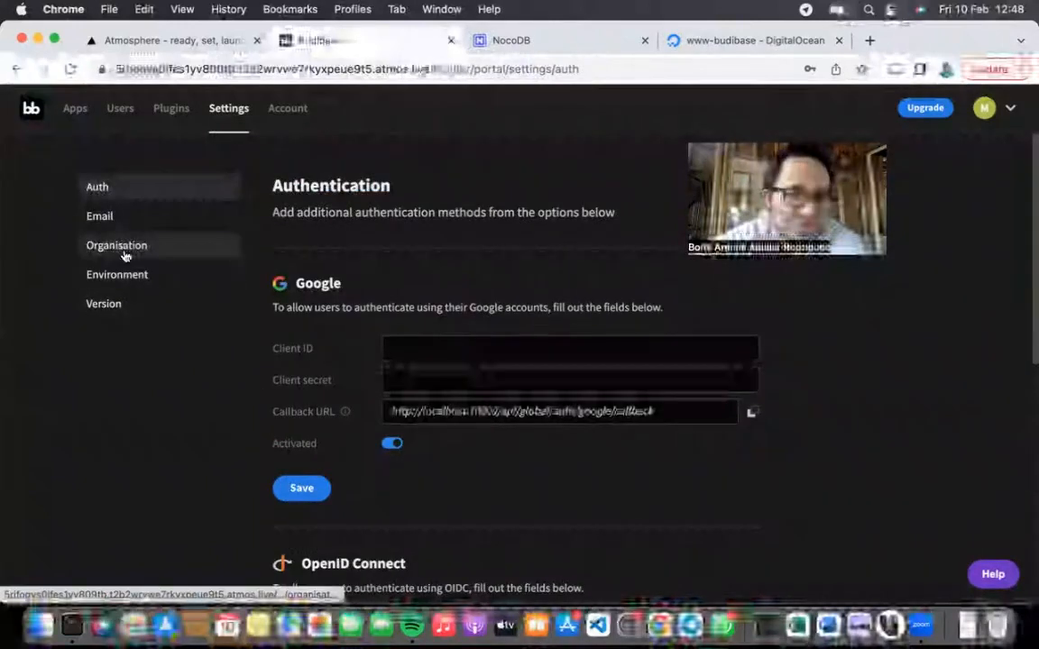
Step: Open Organisation settings and inspect the localhost Platform URL
left_click(117, 245)
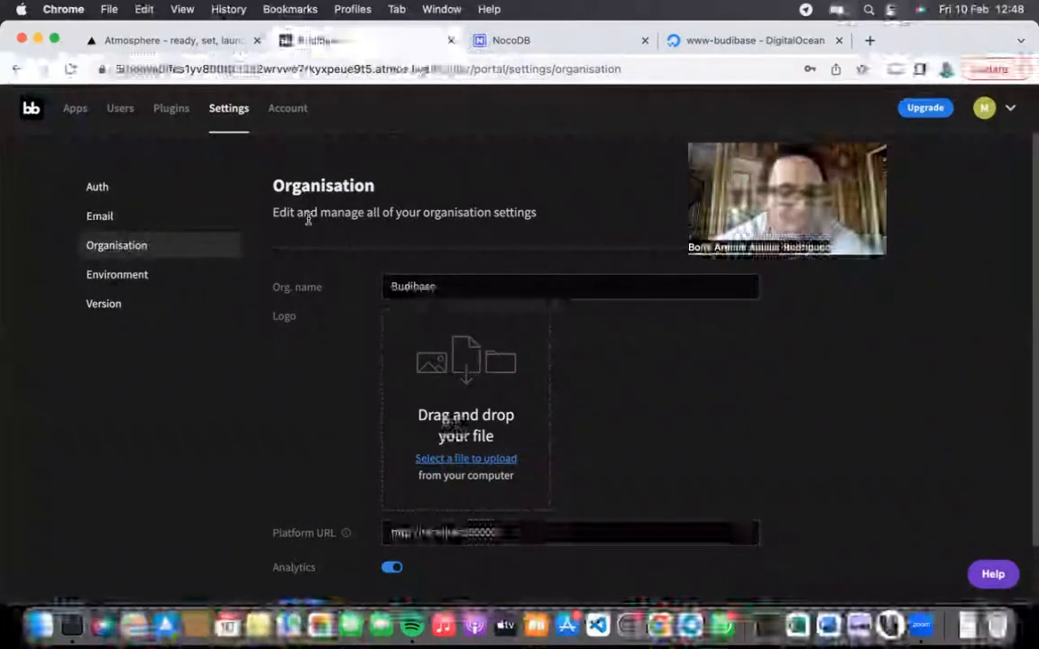
left_click_drag(300, 215, 535, 214)
left_click(524, 219)
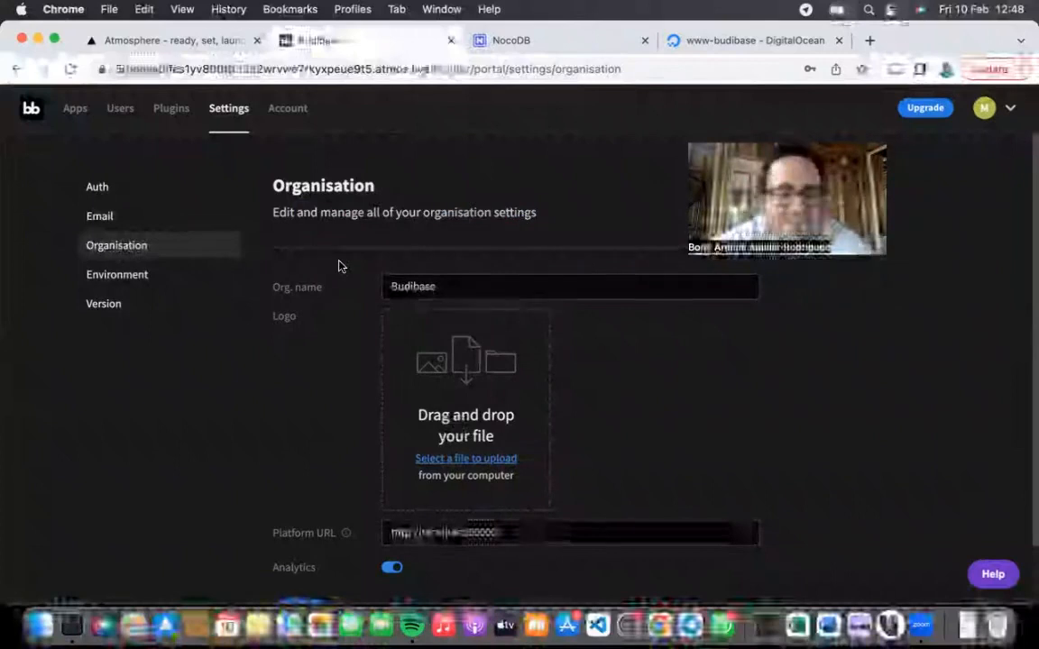
scroll(340, 266, "down", 2)
scroll(352, 280, "down", 1)
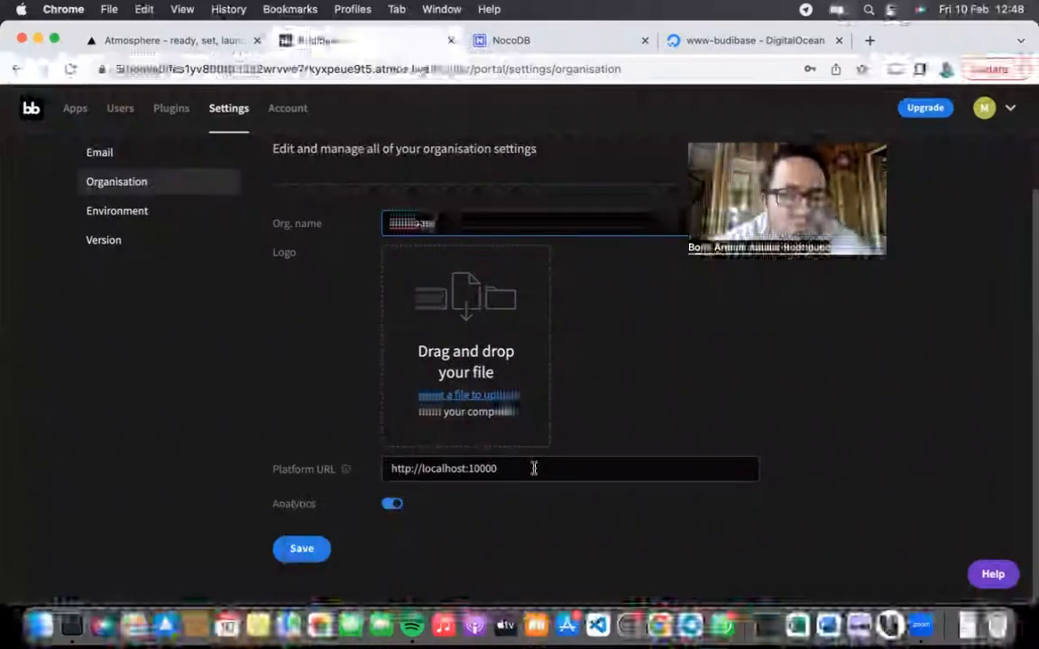
left_click_drag(534, 468, 285, 429)
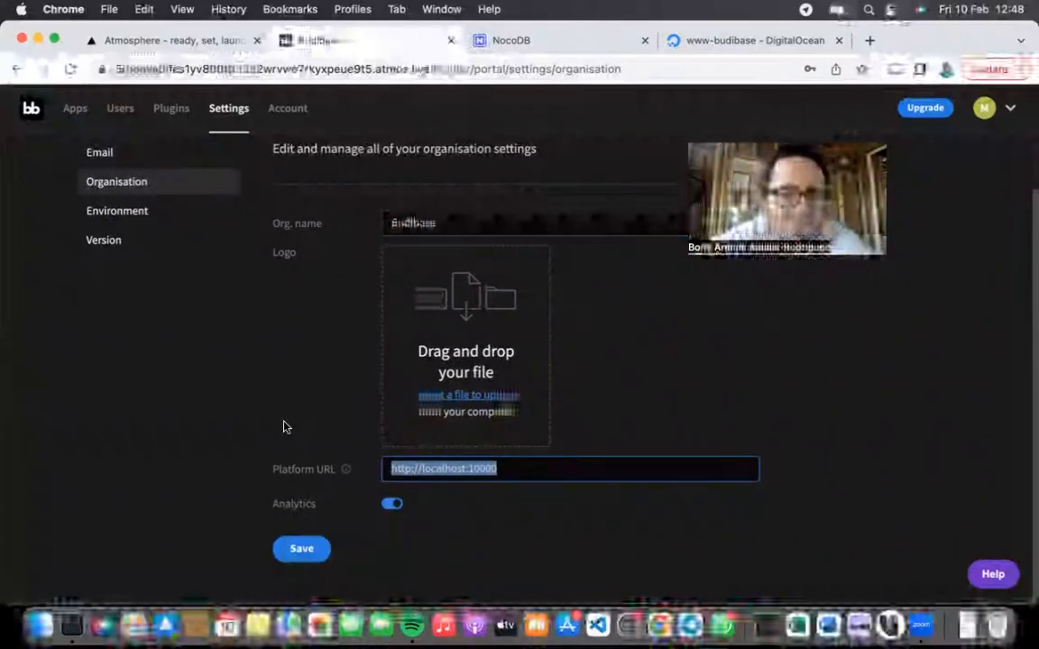
left_click(283, 426)
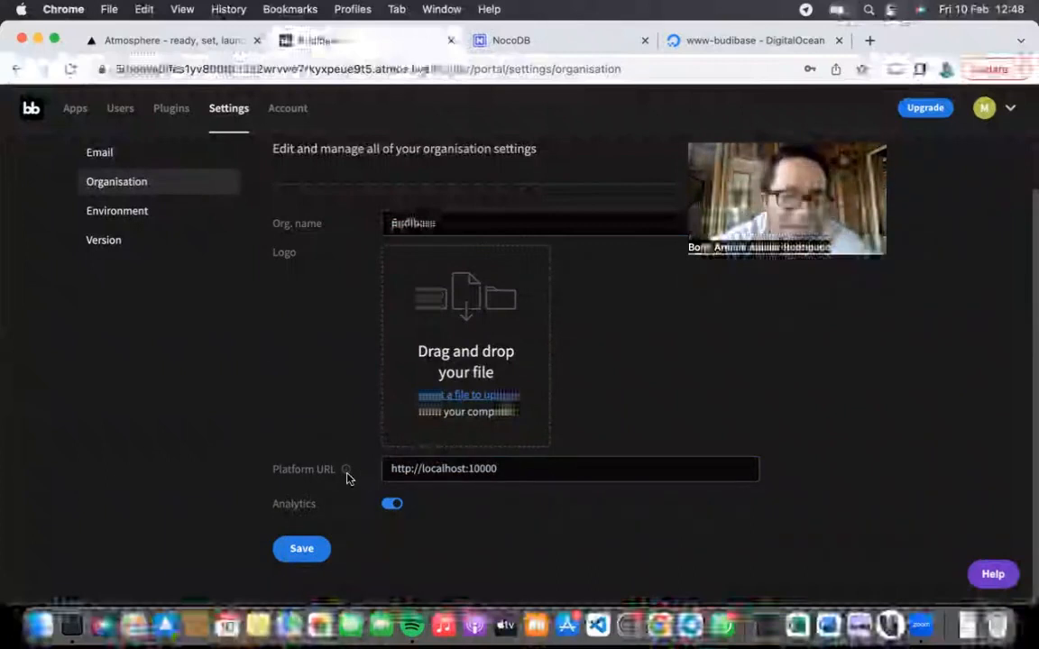
double_click(437, 470)
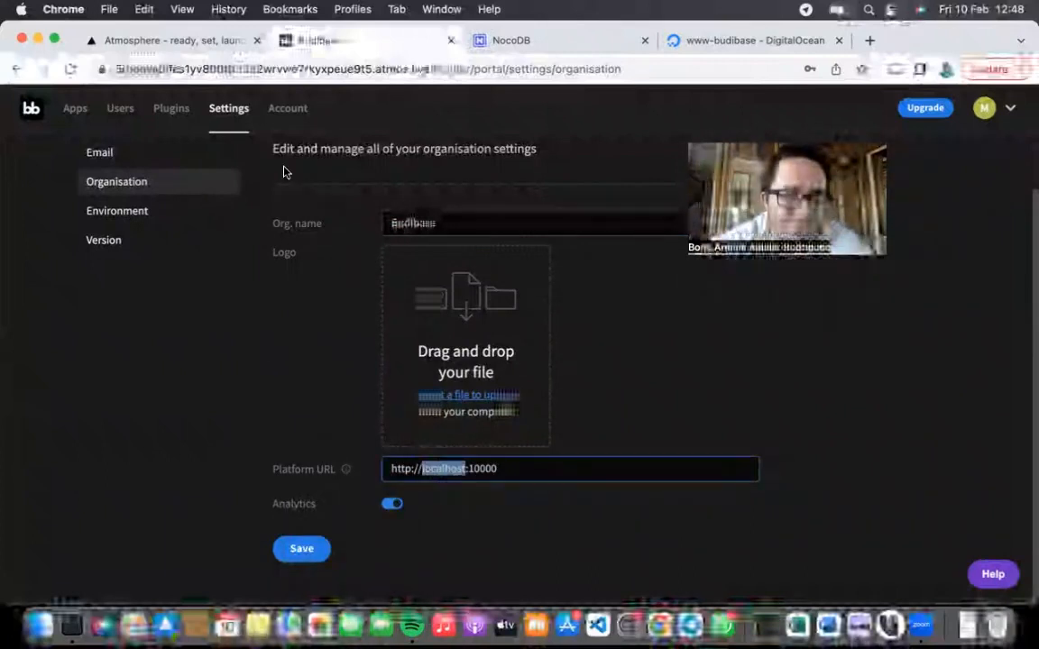
left_click(255, 433)
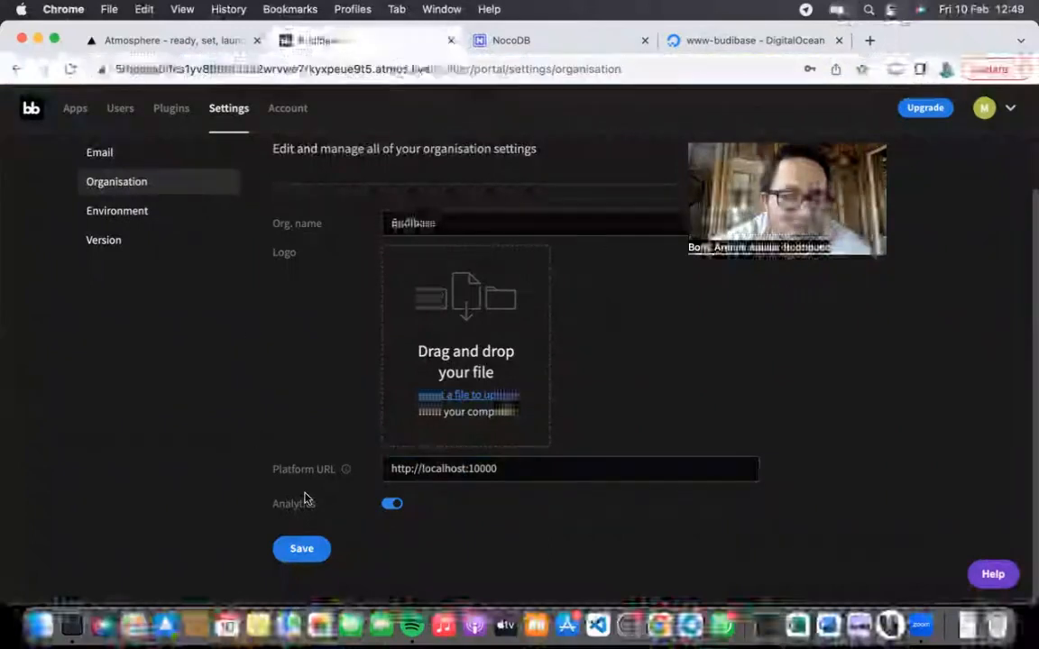
scroll(151, 274, "up", 2)
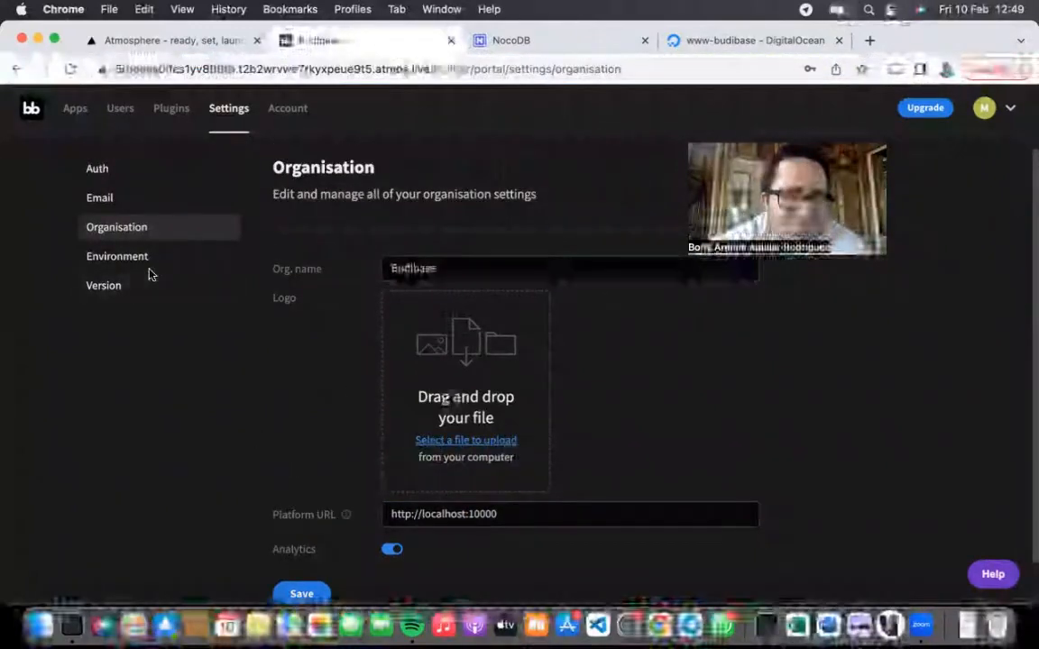
Step: Open Environment, then Version showing current and latest versions both 2.3.6
left_click(139, 259)
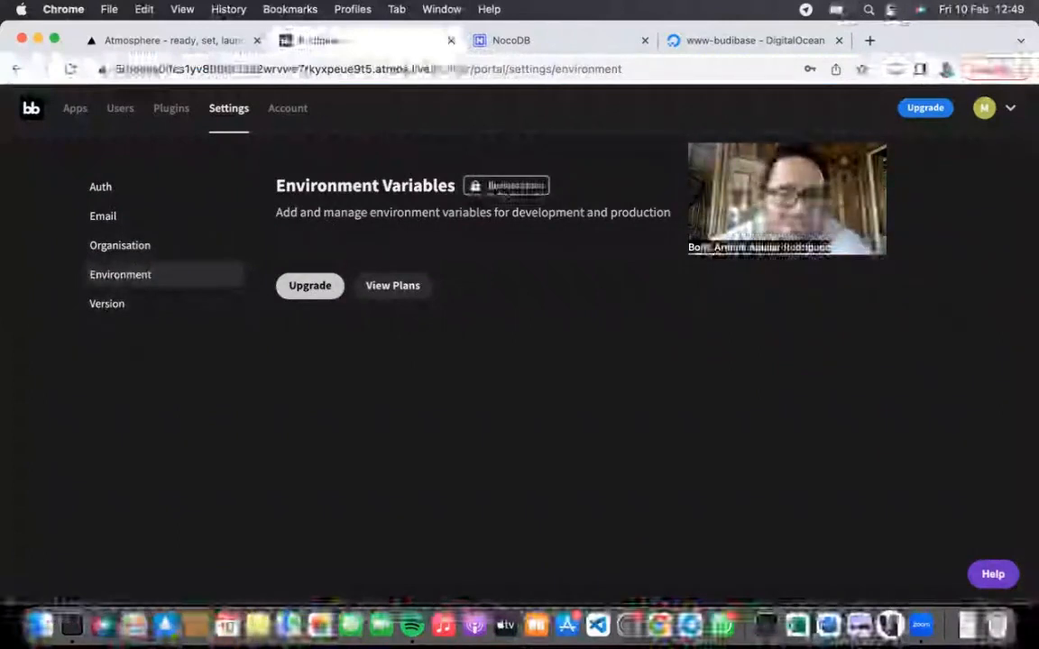
left_click(111, 302)
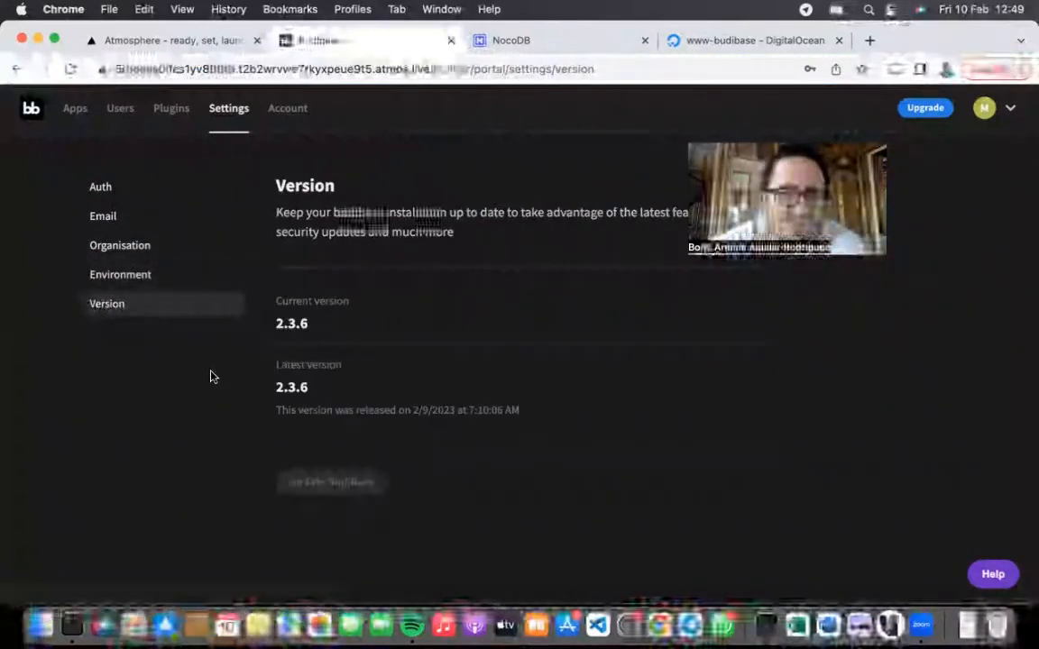
left_click_drag(307, 385, 311, 389)
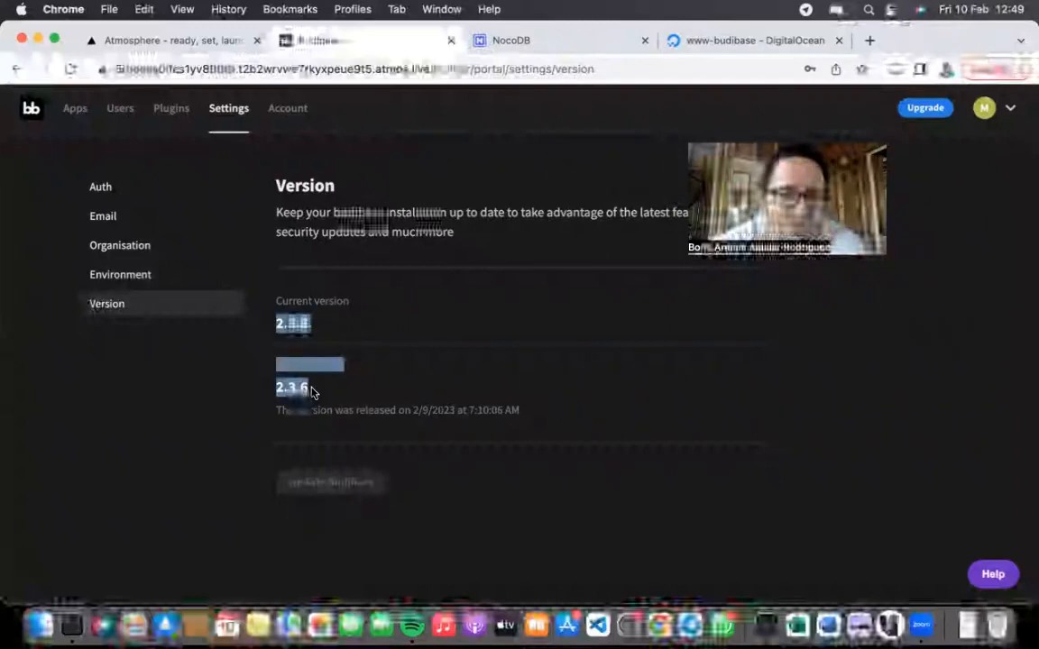
left_click(311, 169)
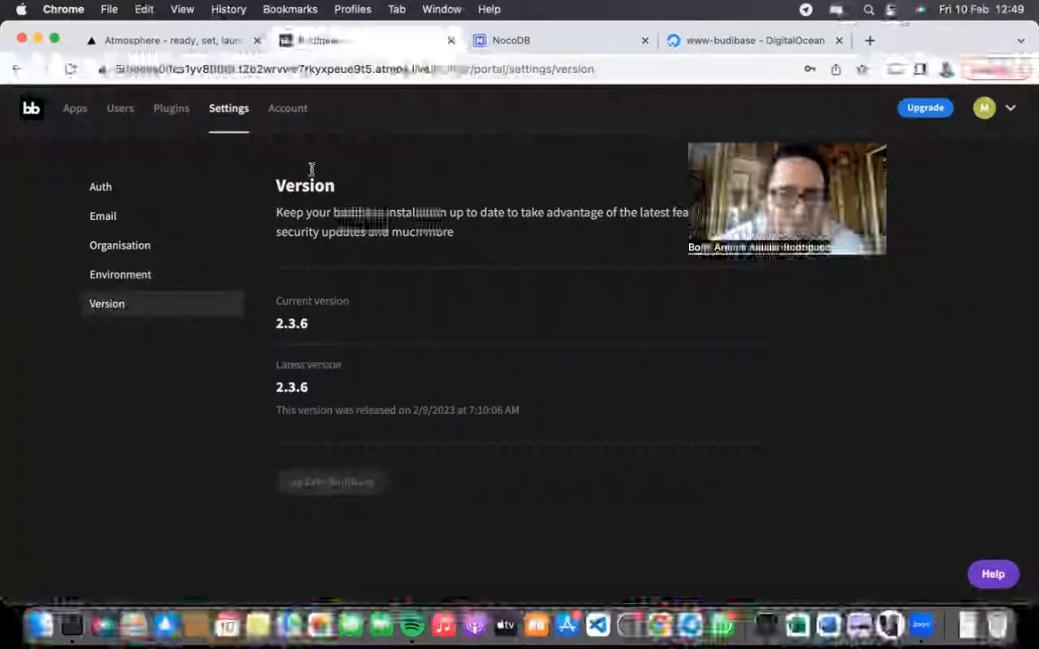
Step: Review the account usage page, checking the Apps, Plugins, Rows and Day Passes counts
left_click(289, 108)
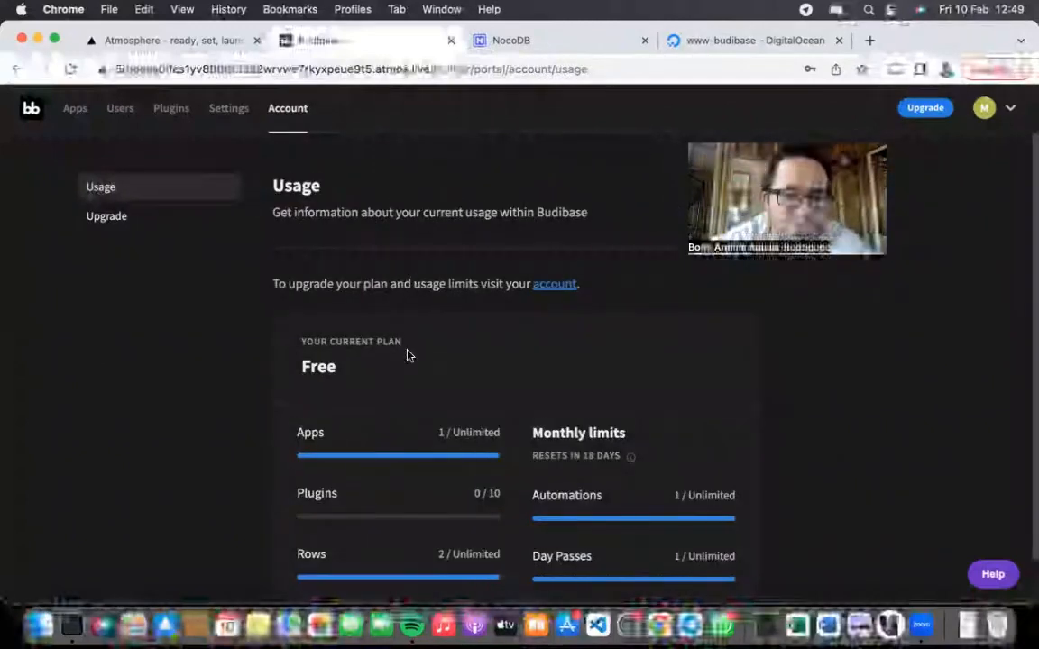
scroll(419, 359, "down", 2)
scroll(387, 310, "up", 1)
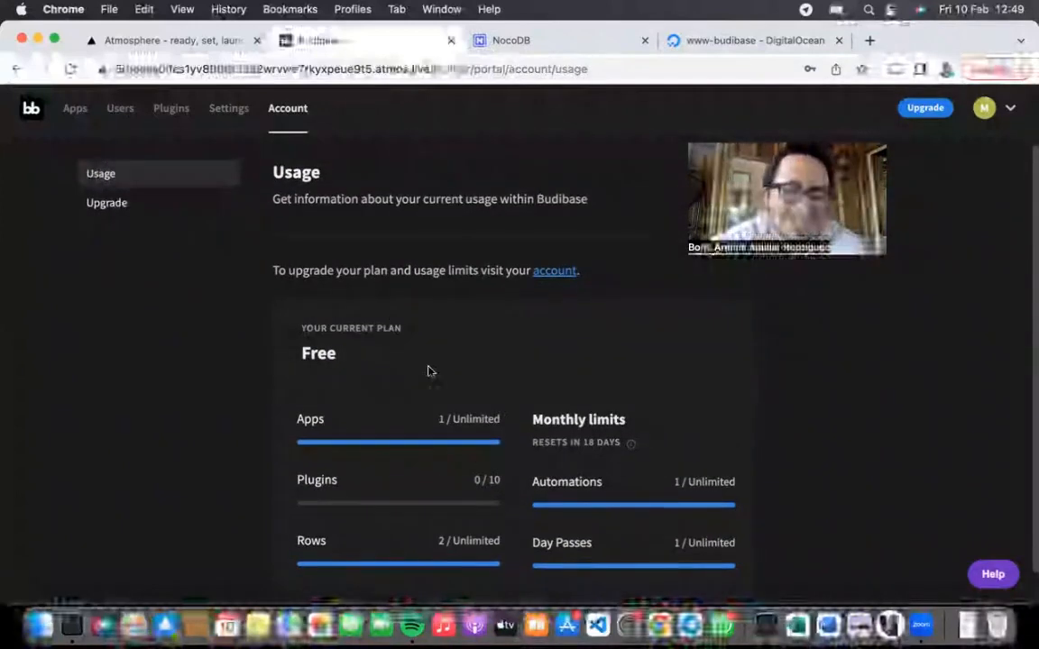
left_click_drag(466, 434, 744, 456)
scroll(491, 431, "down", 1)
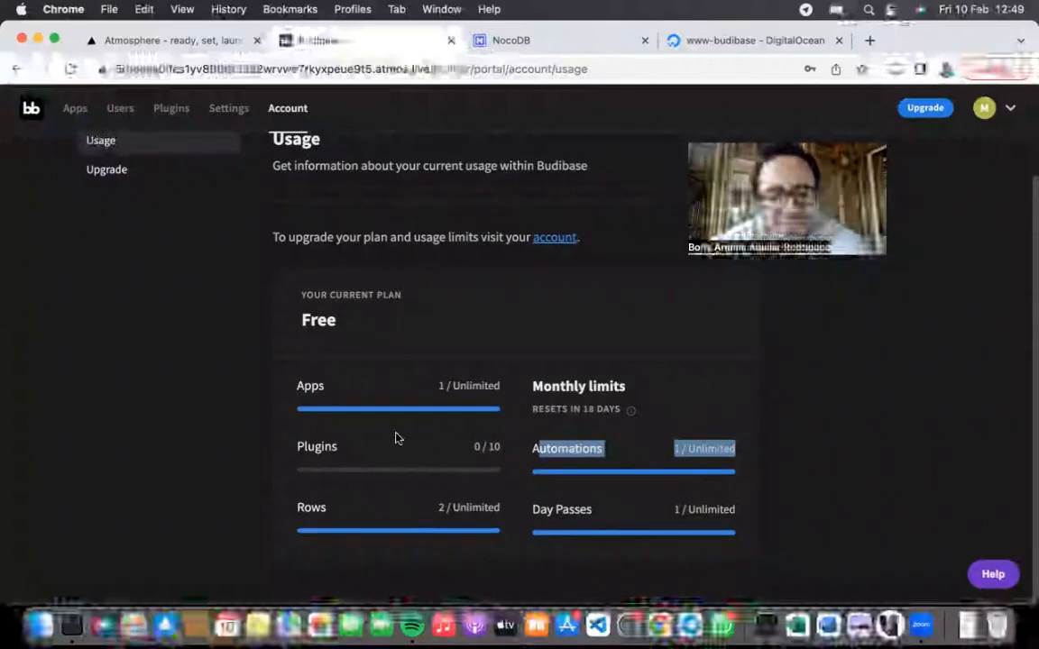
left_click_drag(563, 460, 455, 467)
left_click_drag(298, 507, 783, 514)
left_click(785, 518)
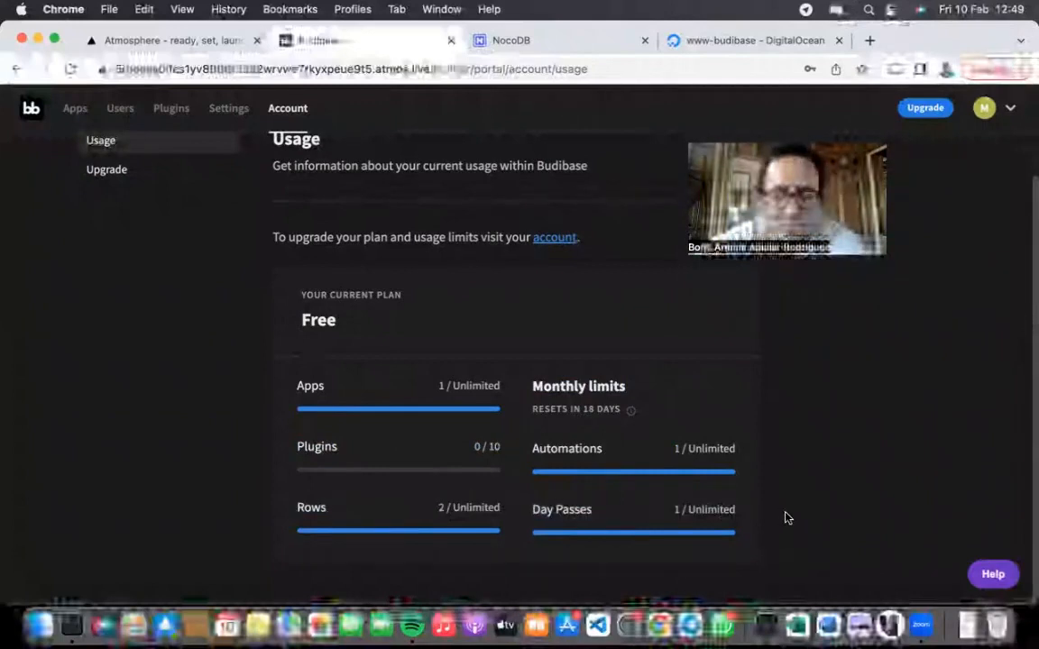
triple_click(557, 506)
left_click(631, 484)
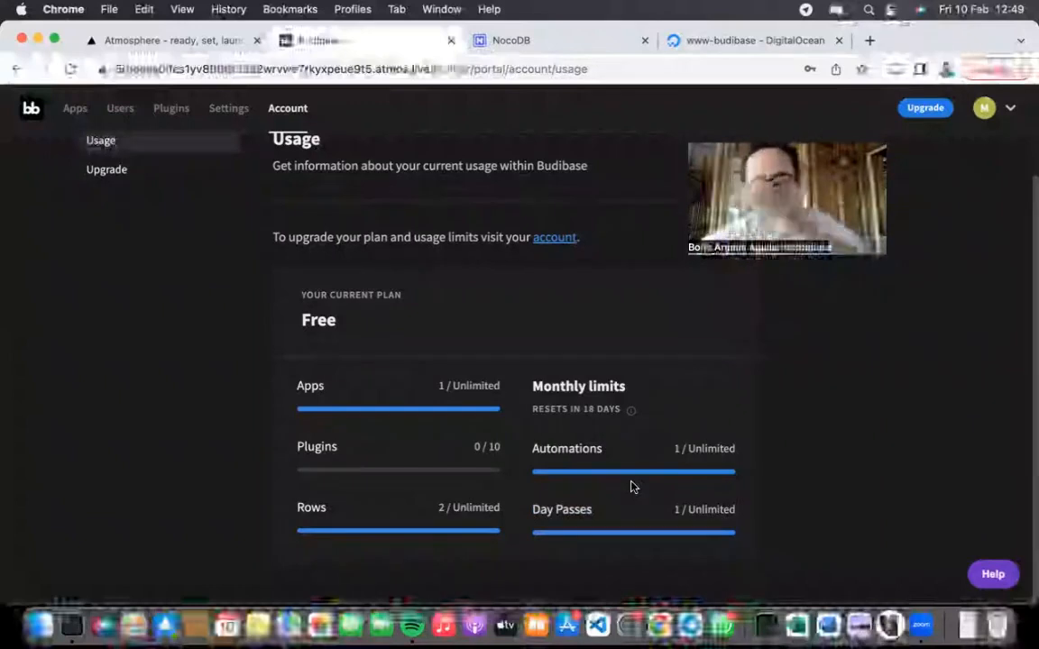
scroll(631, 487, "up", 1)
scroll(631, 487, "up", 1)
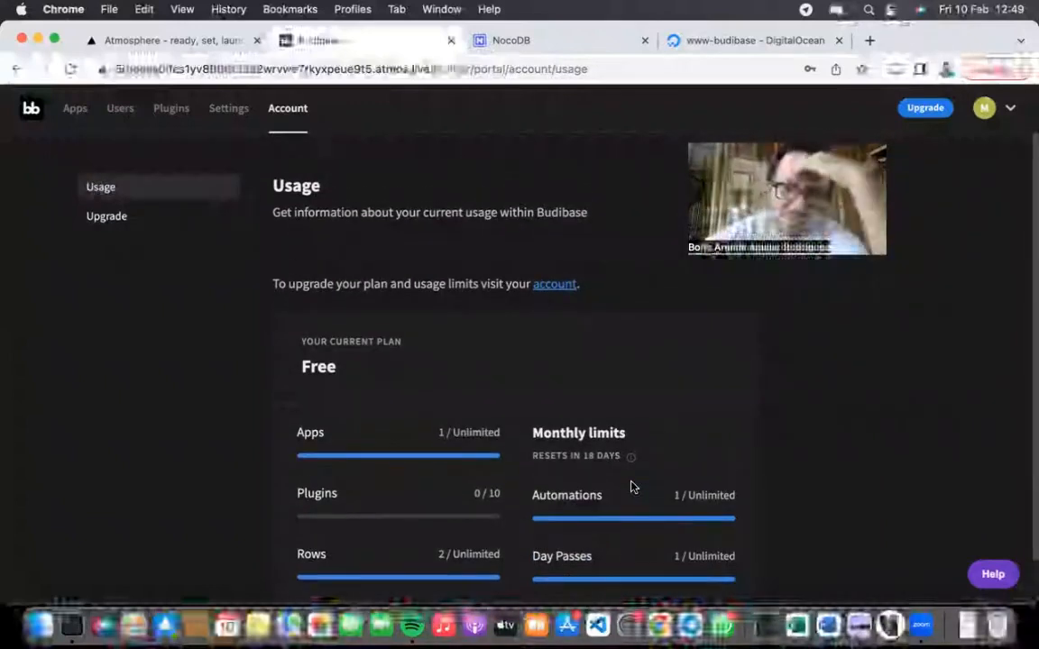
Step: Read the upgrade and licence activation page, then go back to the apps list
left_click(130, 219)
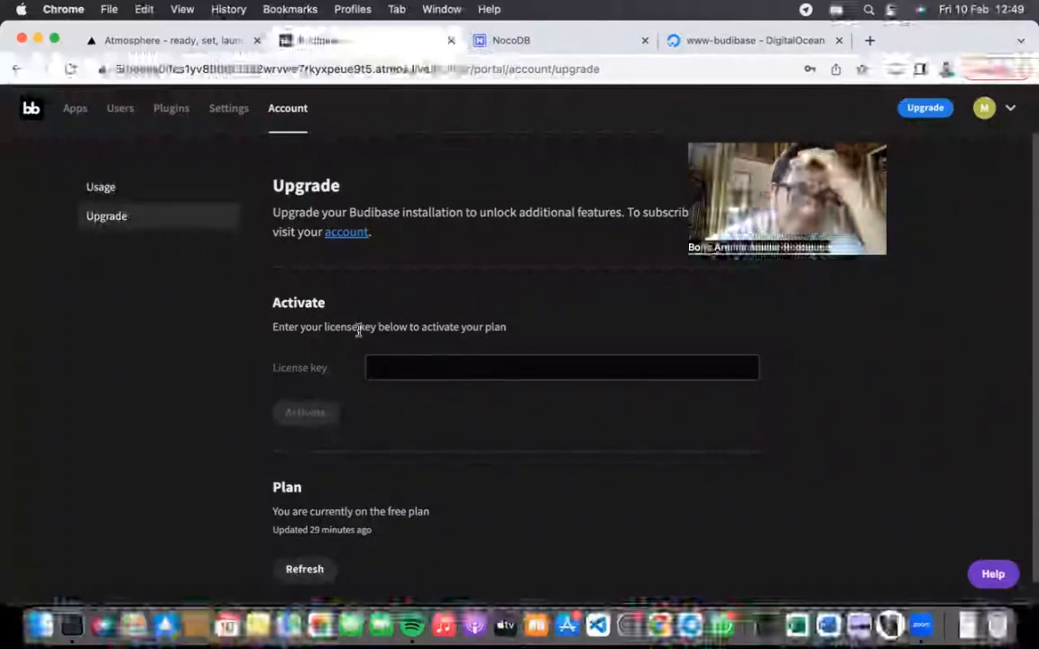
triple_click(309, 321)
left_click(483, 329)
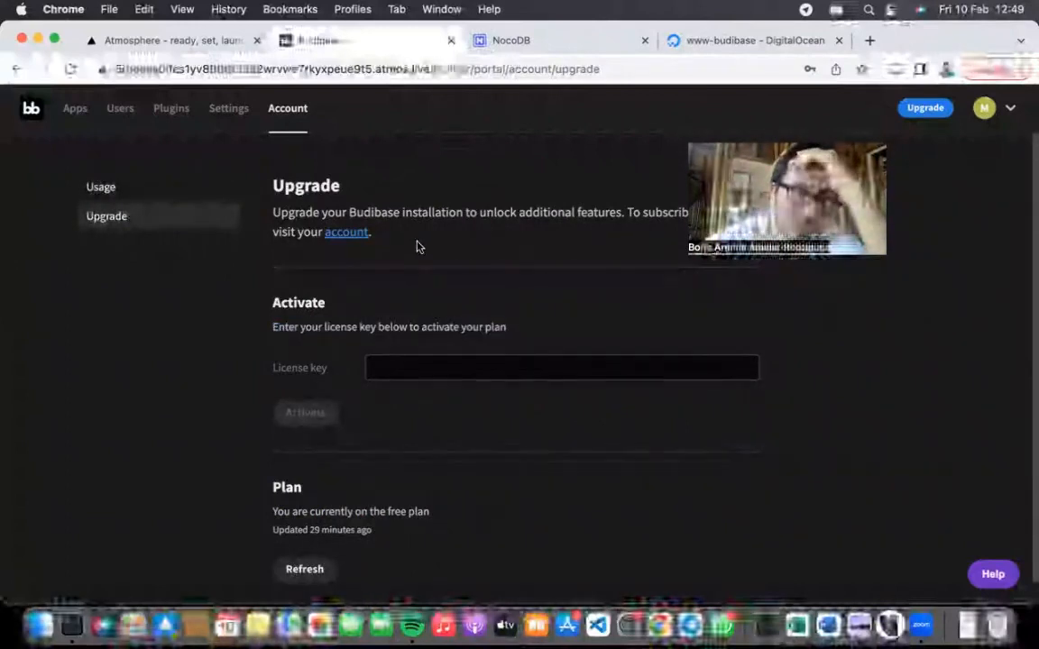
scroll(487, 373, "down", 1)
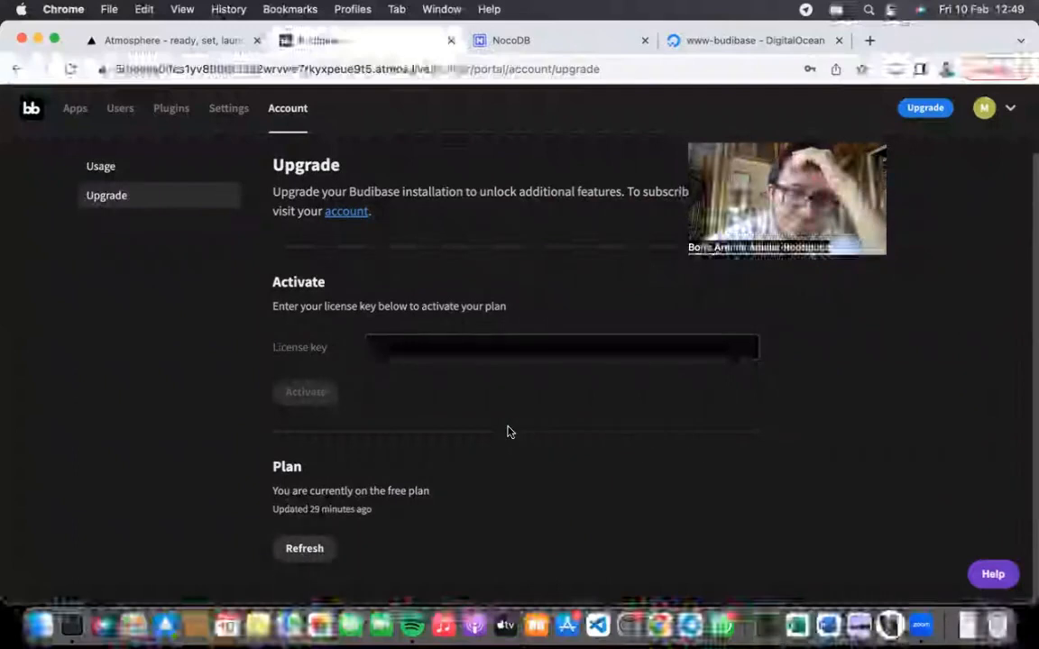
scroll(508, 430, "up", 1)
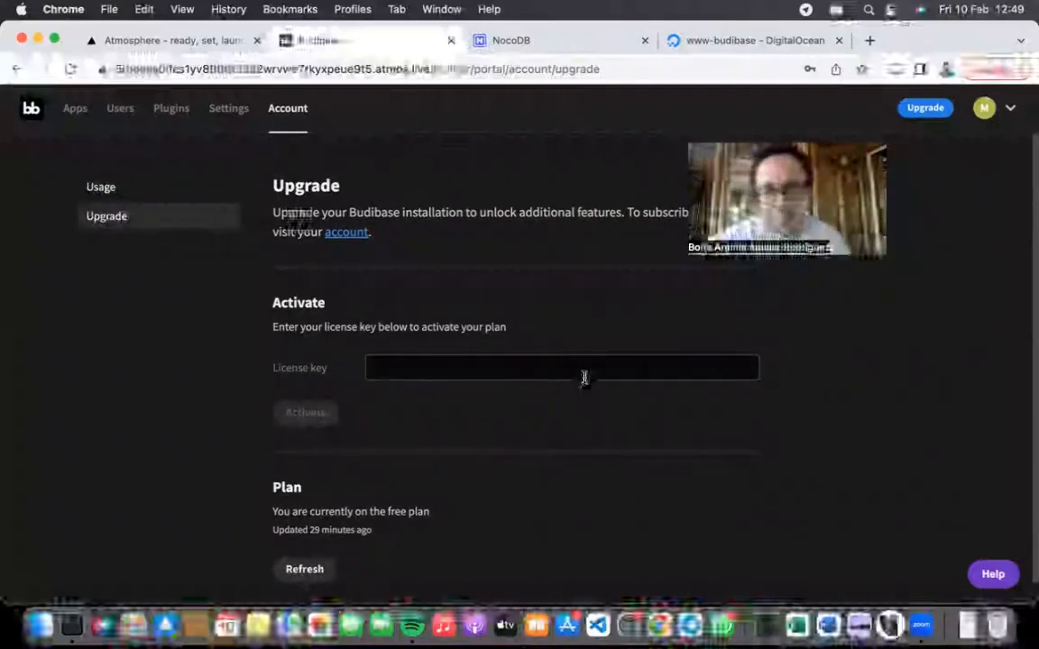
left_click(76, 112)
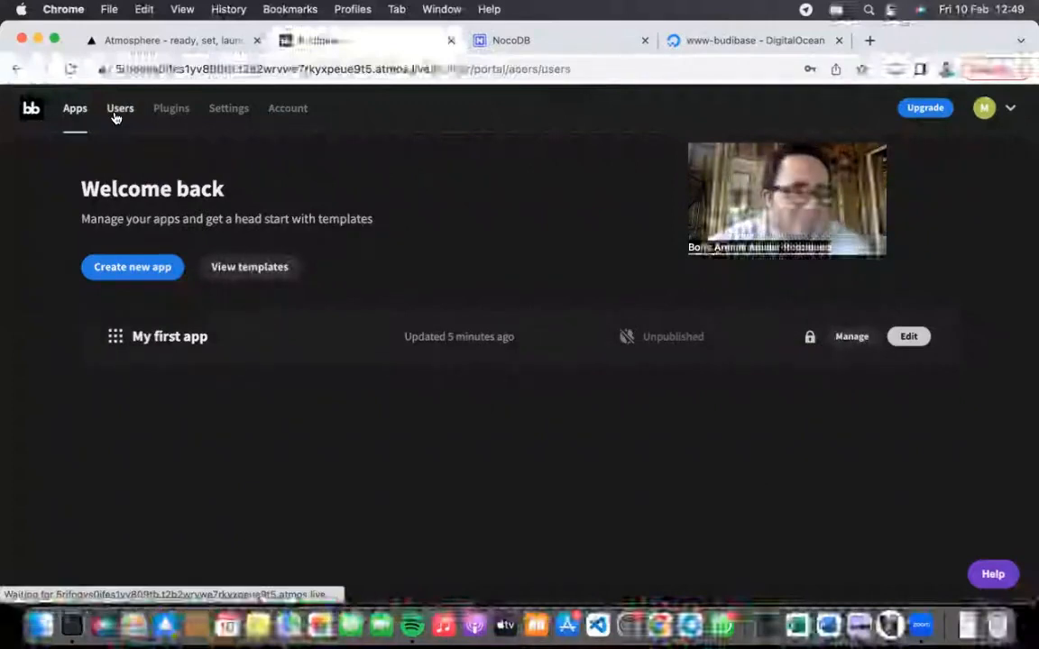
Step: Reopen My first app in the builder and show its /home screen design with Blue and Black rows
left_click(120, 110)
left_click(66, 112)
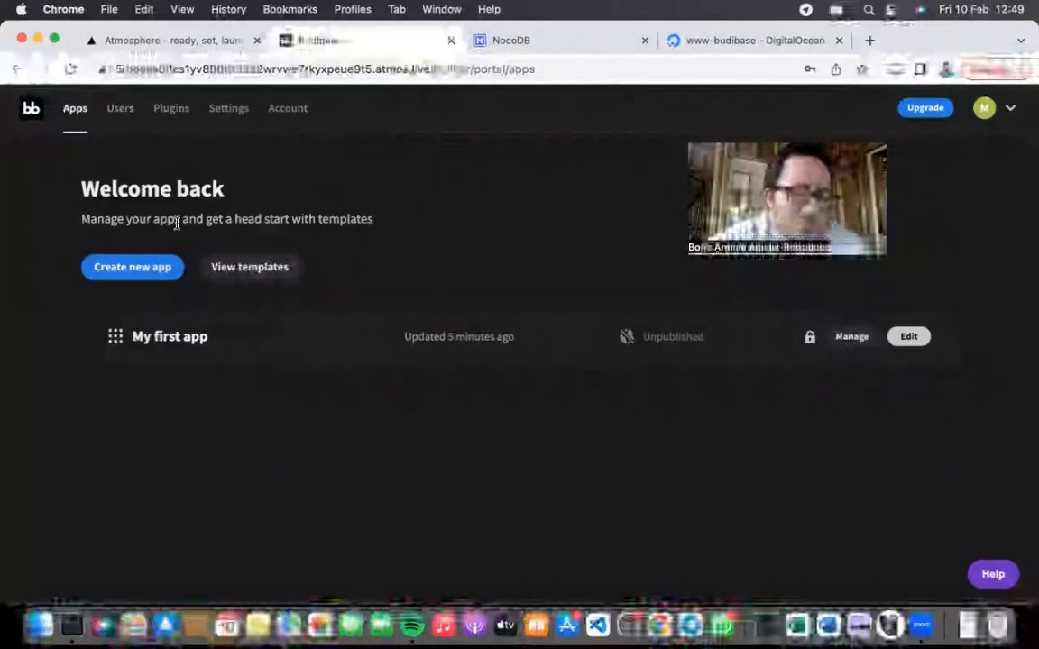
left_click(178, 339)
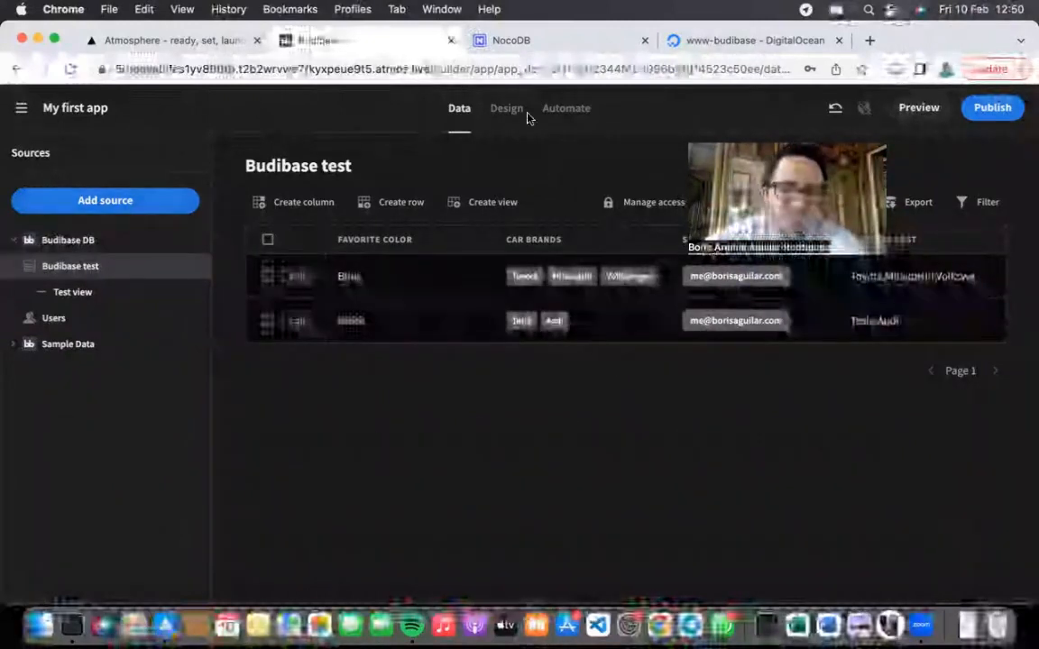
left_click(498, 108)
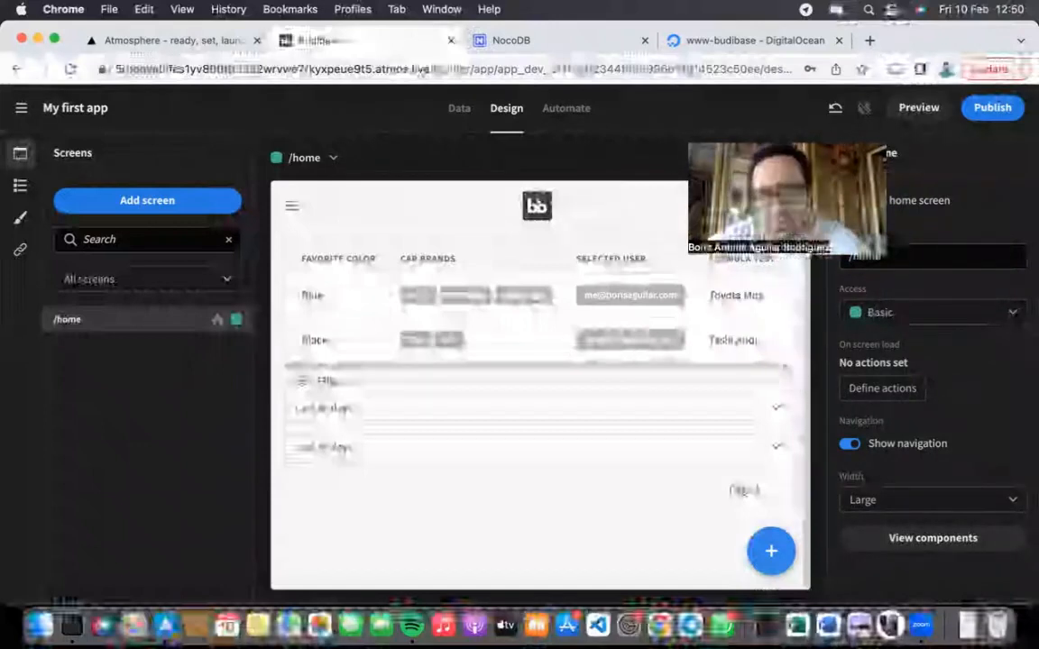
left_click(766, 13)
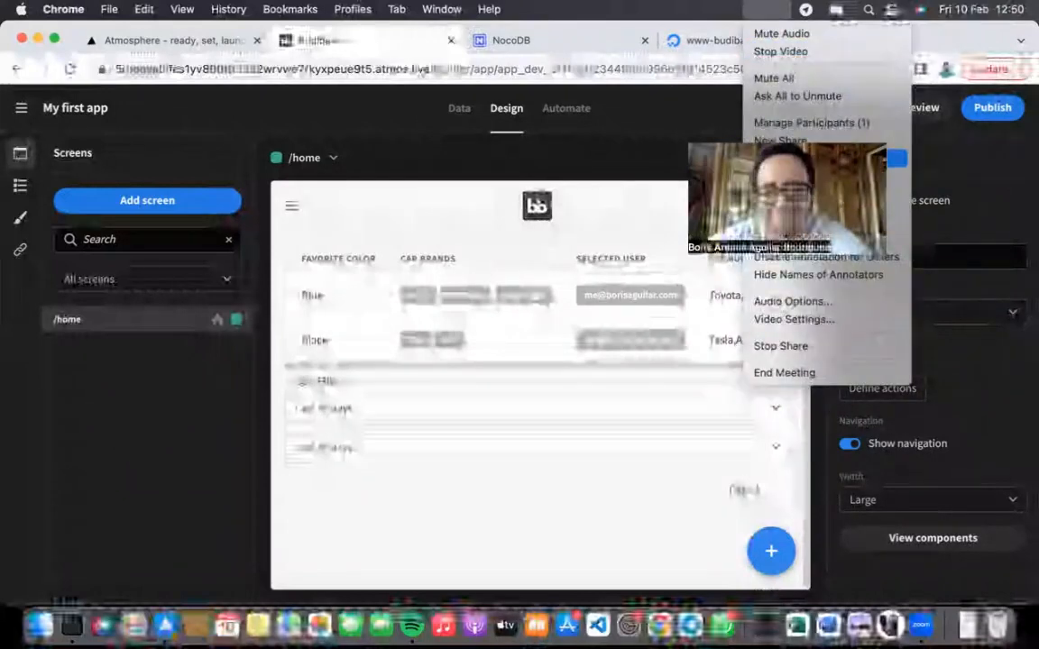